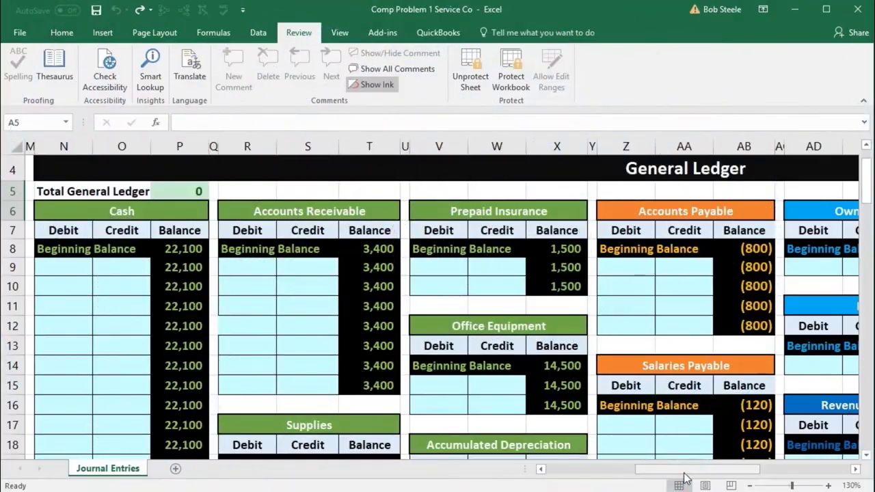
Examine the general ledger accounts, the trial balance and the Activity list of May transactions
left_click_drag(684, 472, 603, 471)
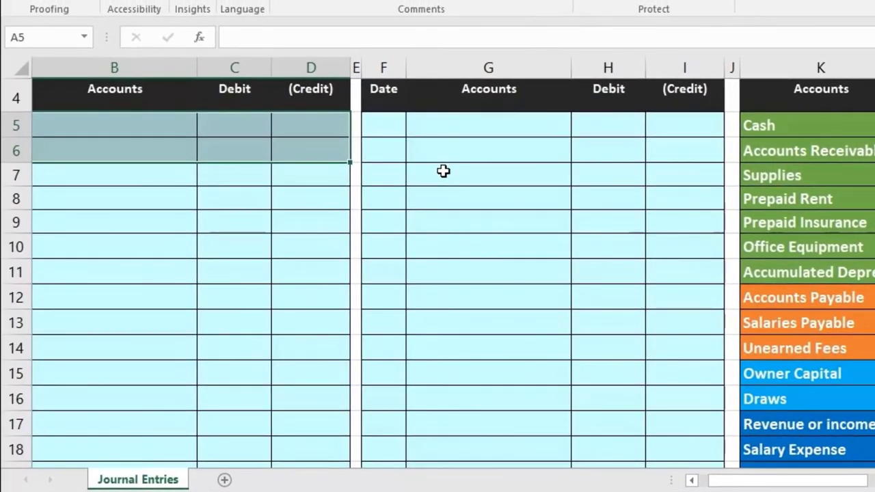
left_click(788, 132)
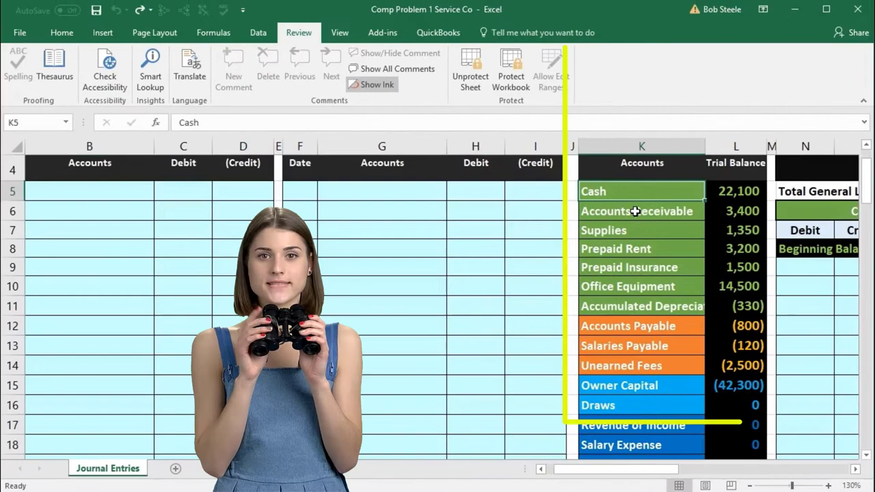
left_click(530, 119)
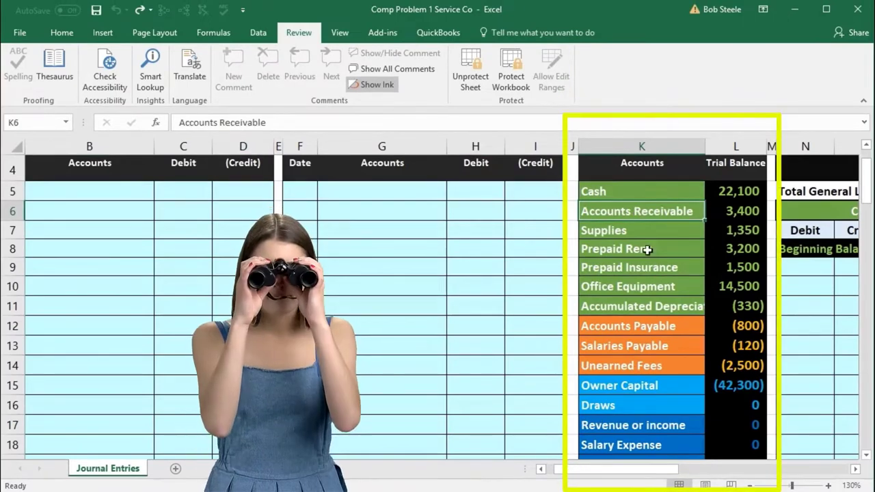
left_click(666, 325)
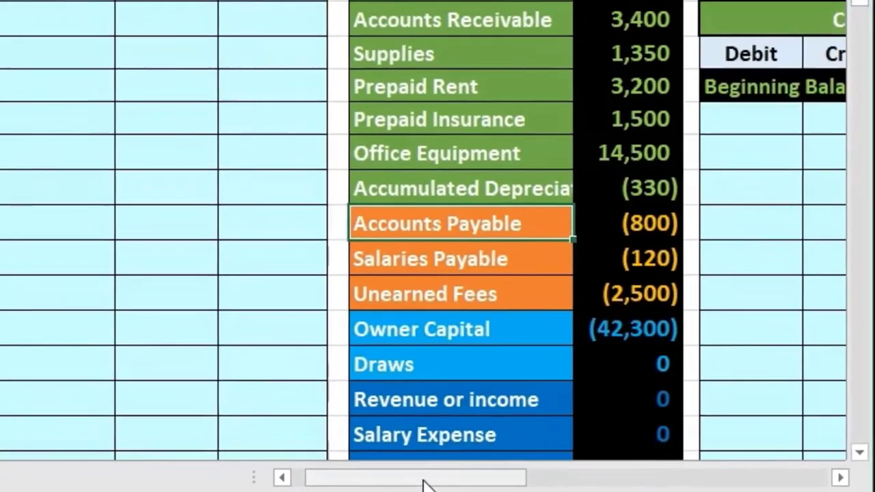
left_click_drag(424, 485, 772, 488)
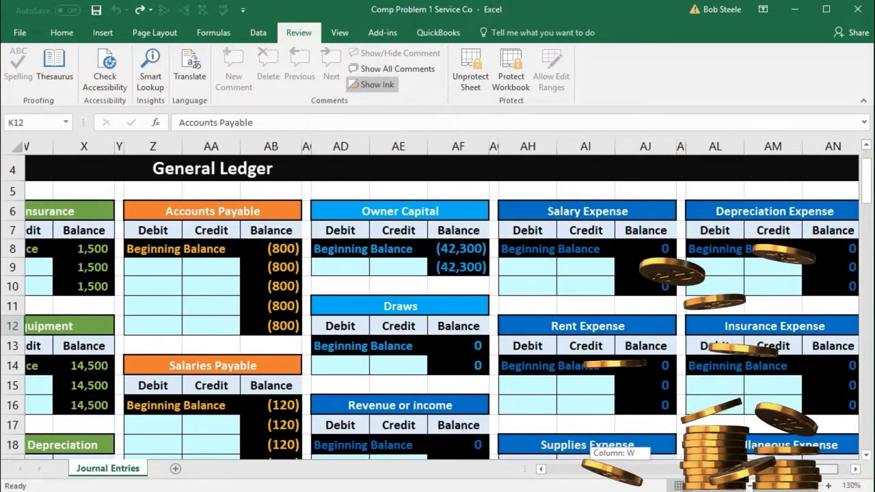
left_click_drag(773, 488, 629, 489)
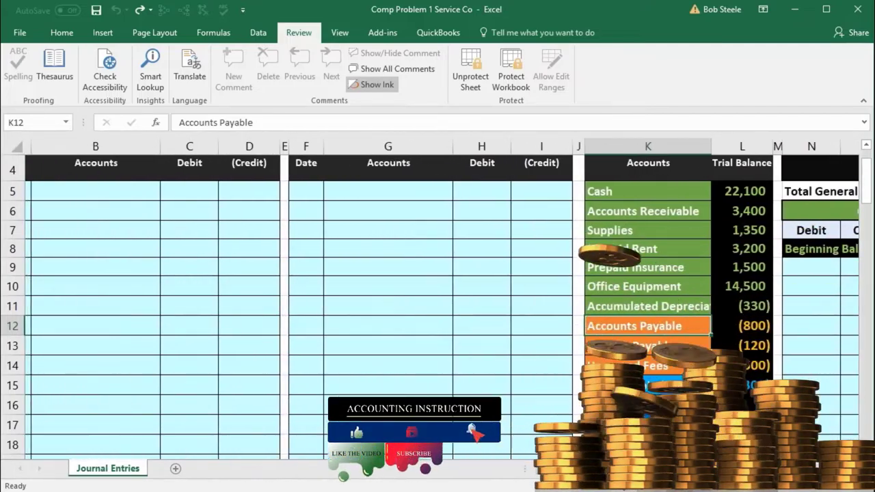
scroll(517, 387, "down", 6)
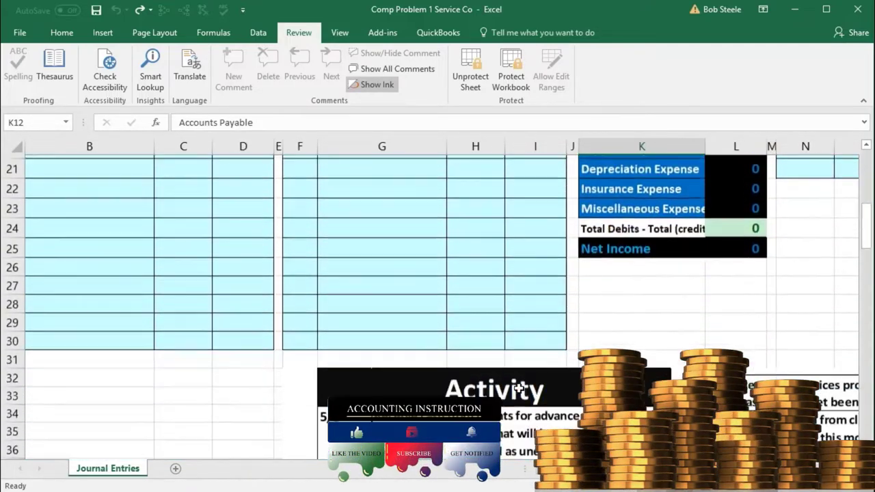
scroll(518, 387, "down", 1)
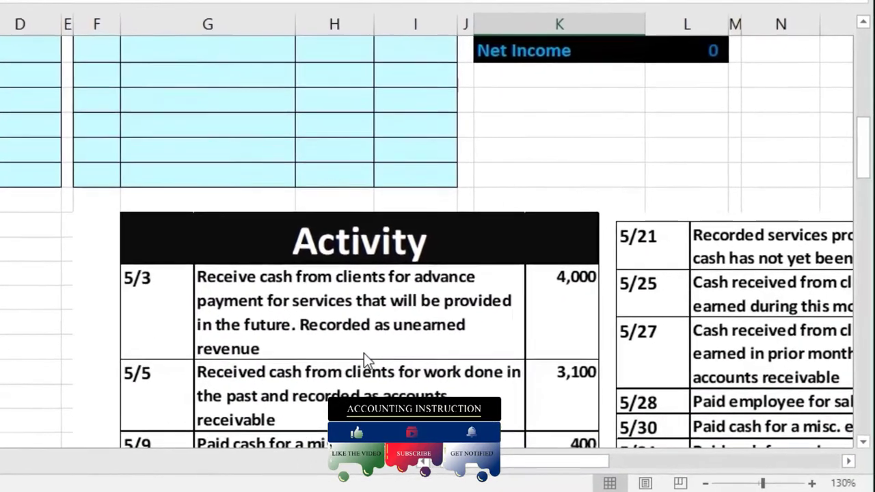
scroll(363, 353, "up", 7)
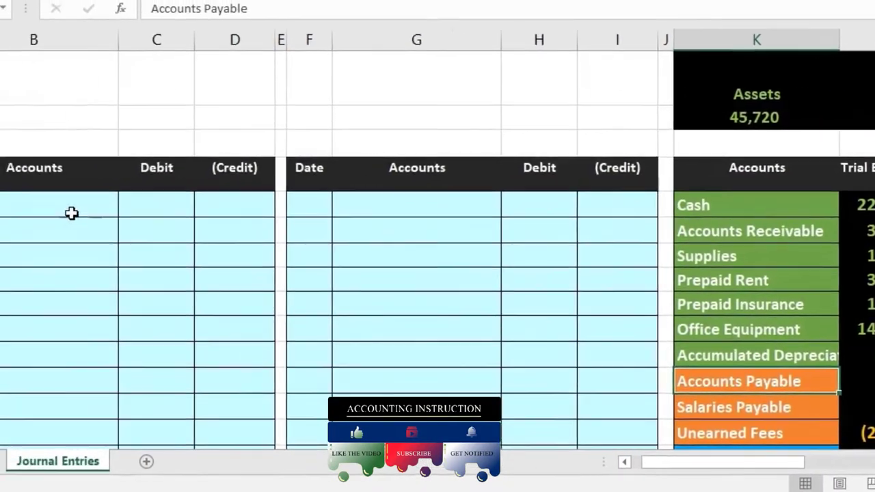
Examine the two journal entry areas and how they sit beside the trial balance and general ledger
left_click_drag(72, 213, 202, 232)
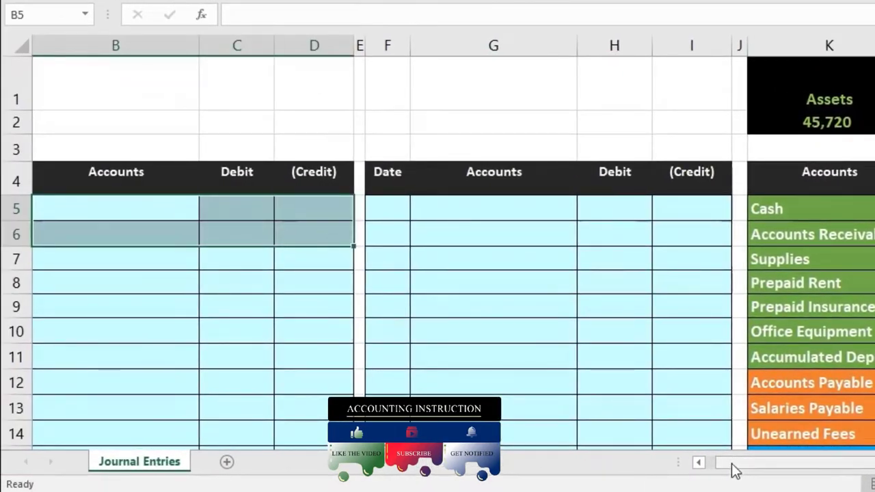
left_click_drag(733, 470, 763, 488)
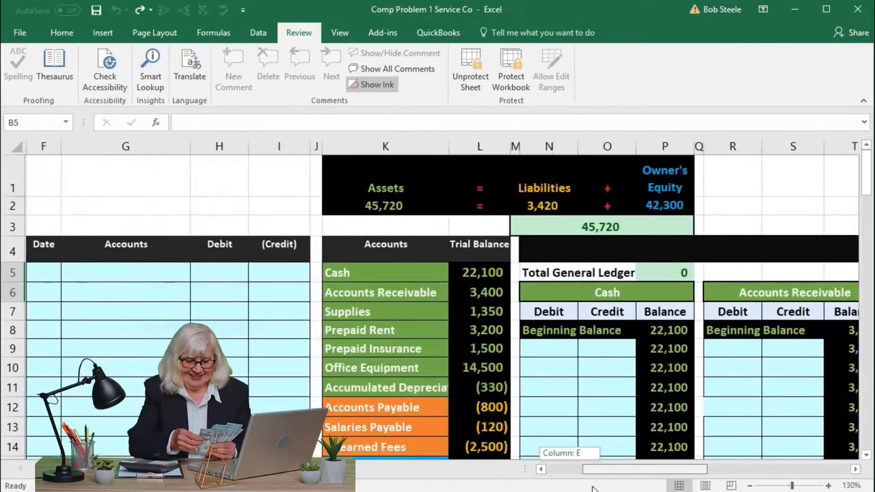
left_click_drag(592, 487, 585, 487)
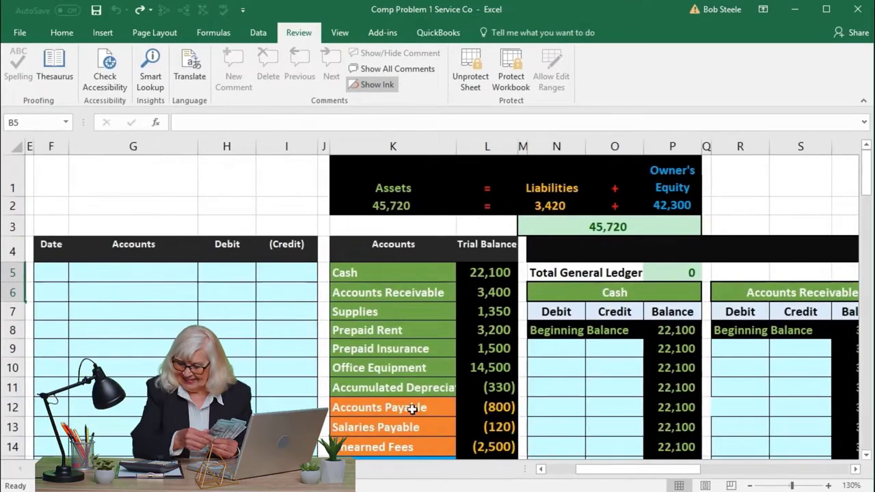
scroll(382, 404, "down", 1)
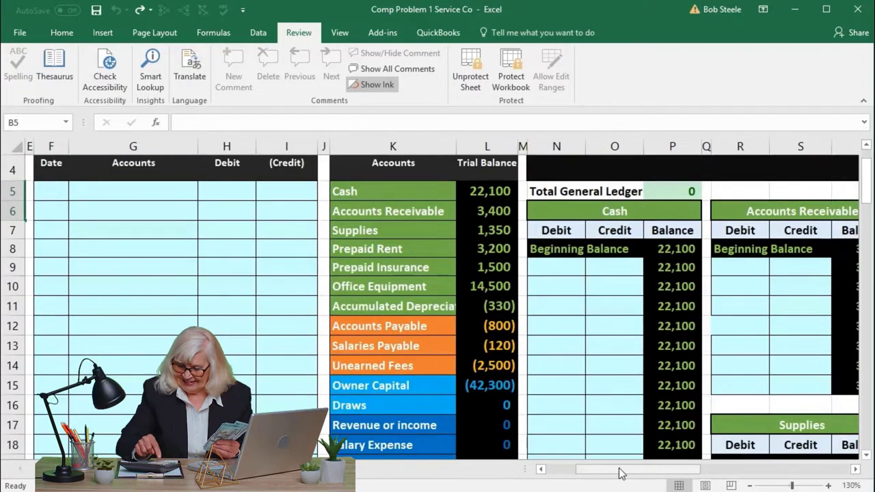
left_click_drag(621, 474, 572, 469)
left_click(436, 387)
scroll(436, 387, "up", 1)
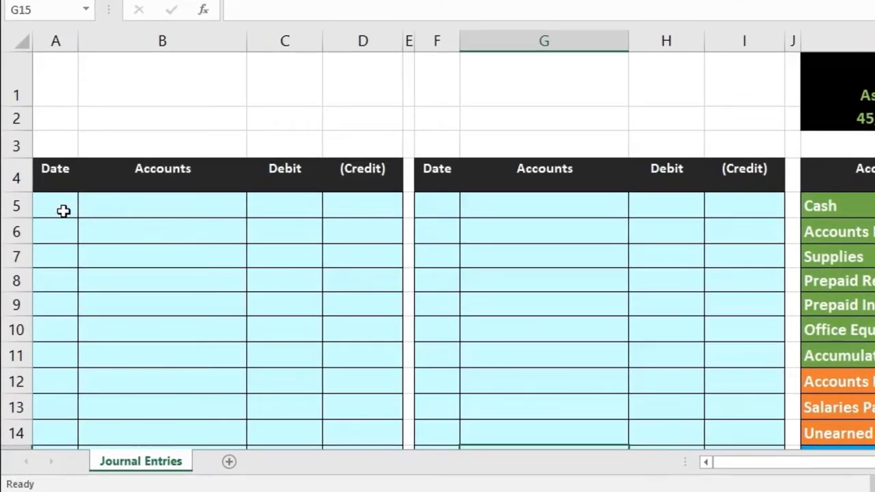
left_click_drag(49, 277, 88, 280)
left_click_drag(115, 216, 337, 318)
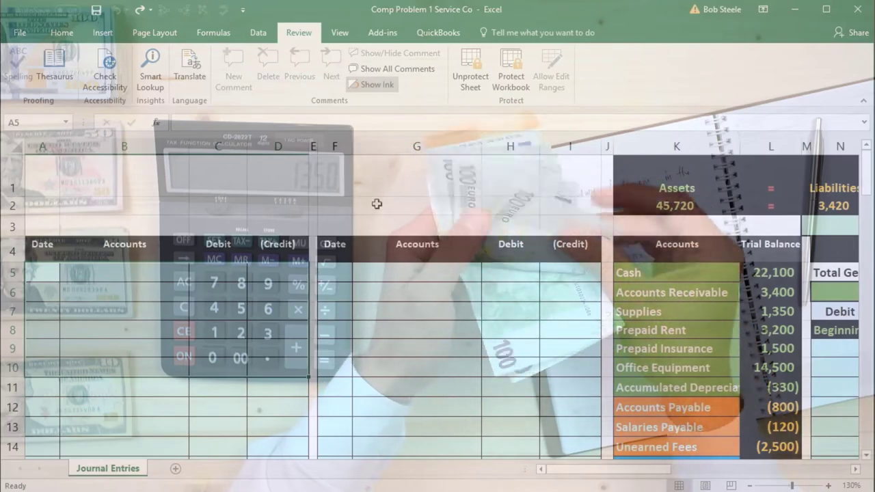
left_click_drag(349, 272, 539, 308)
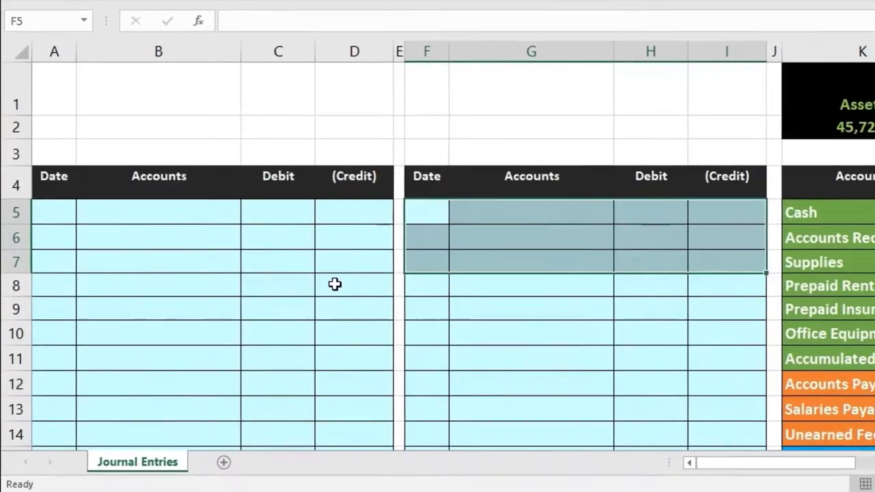
left_click(262, 331)
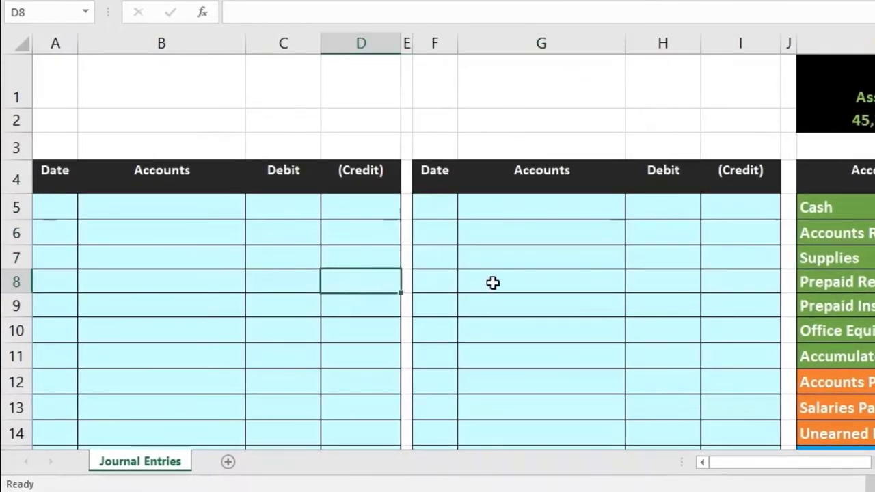
left_click(830, 281)
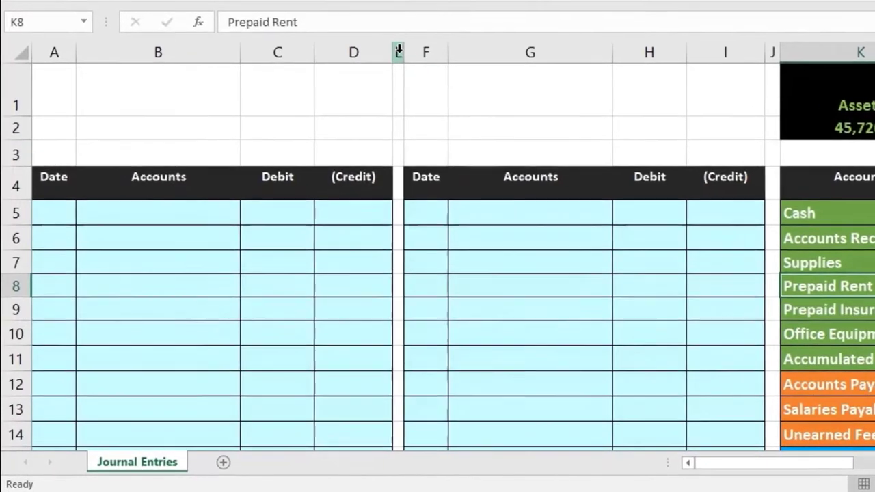
Hide columns E through I, which hold the second journal entry area
left_click(343, 112)
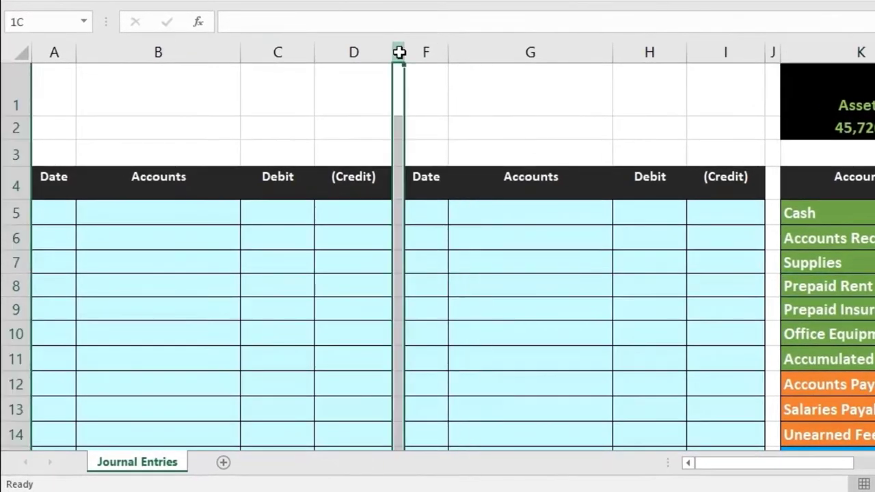
left_click_drag(399, 52, 468, 55)
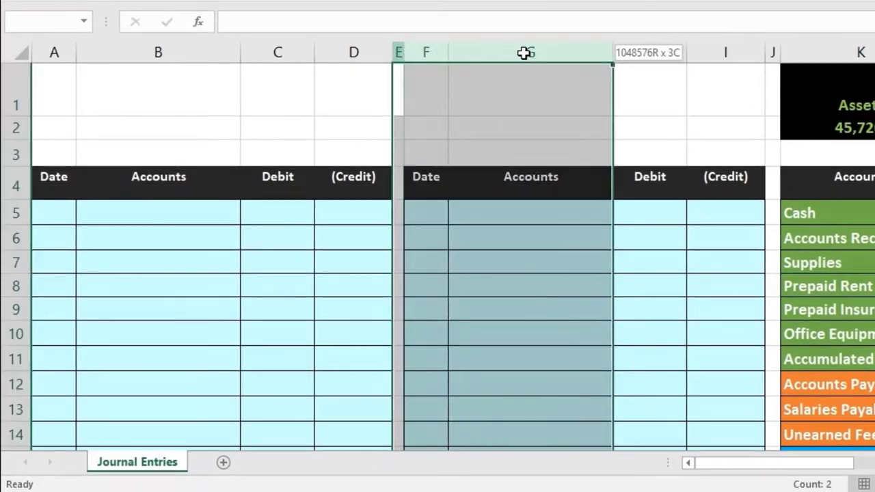
left_click_drag(571, 56, 705, 54)
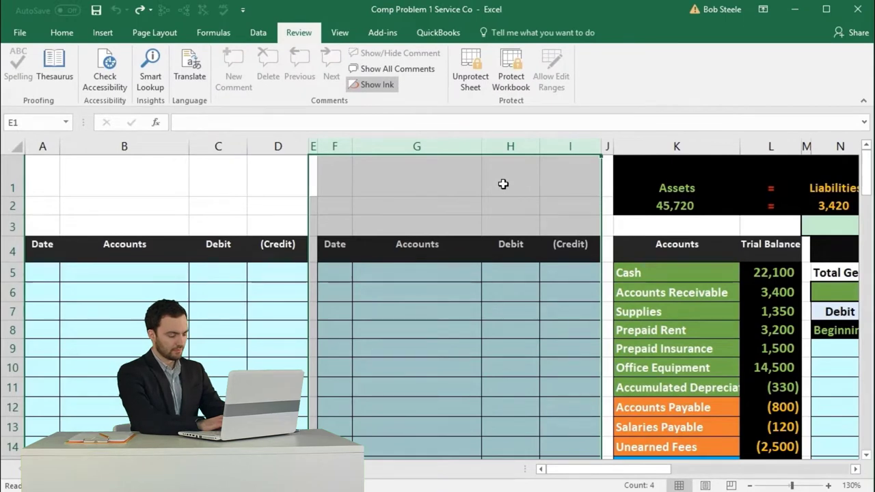
right_click(426, 182)
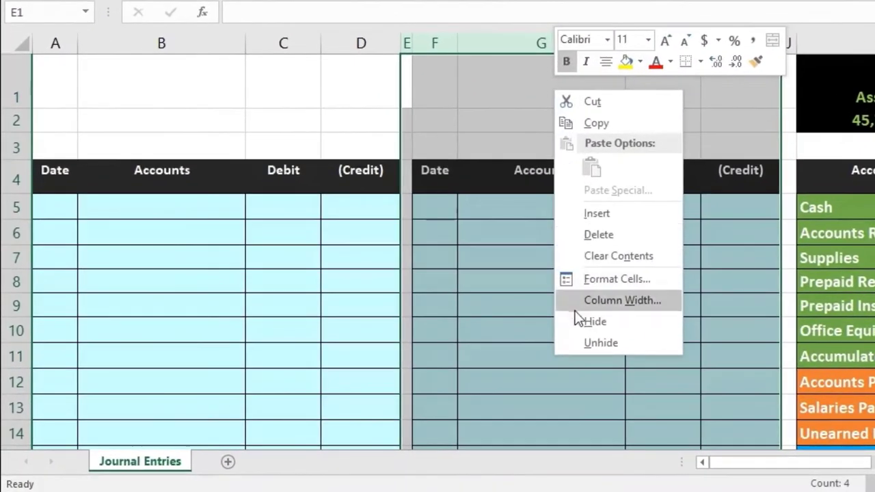
left_click(594, 321)
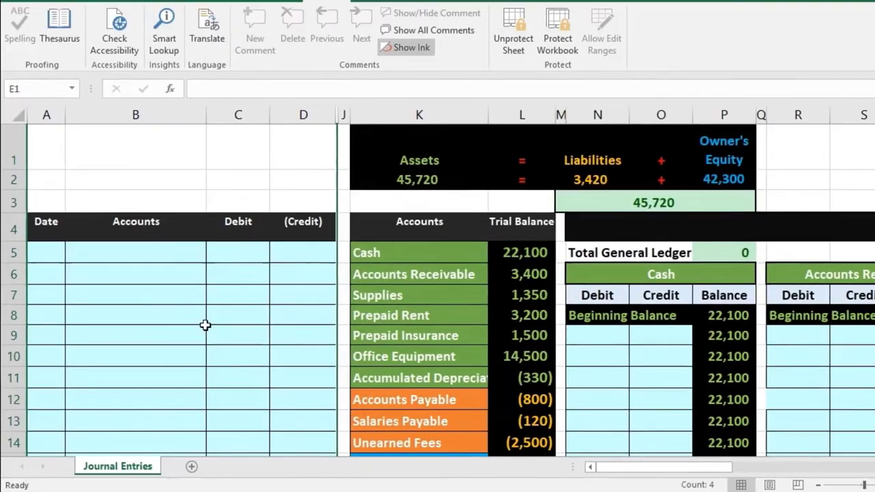
Examine the journal entry area in columns A to D and the Activity list further down the sheet
left_click(161, 305)
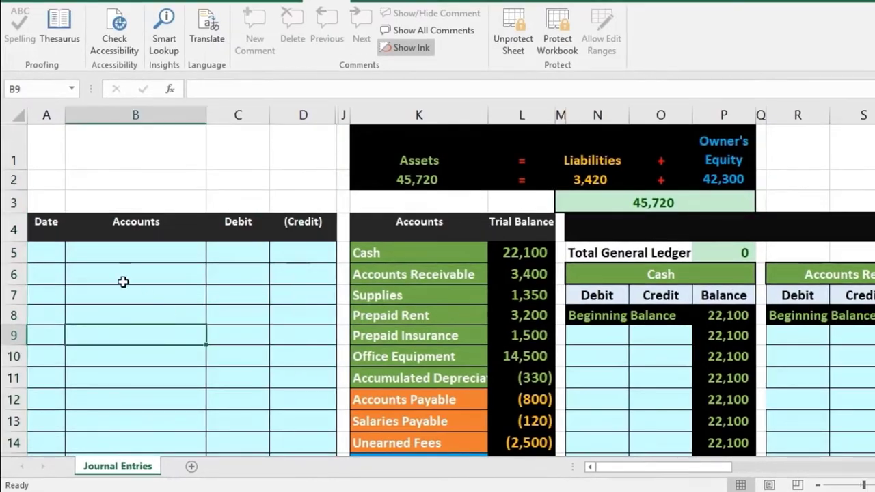
left_click(52, 250)
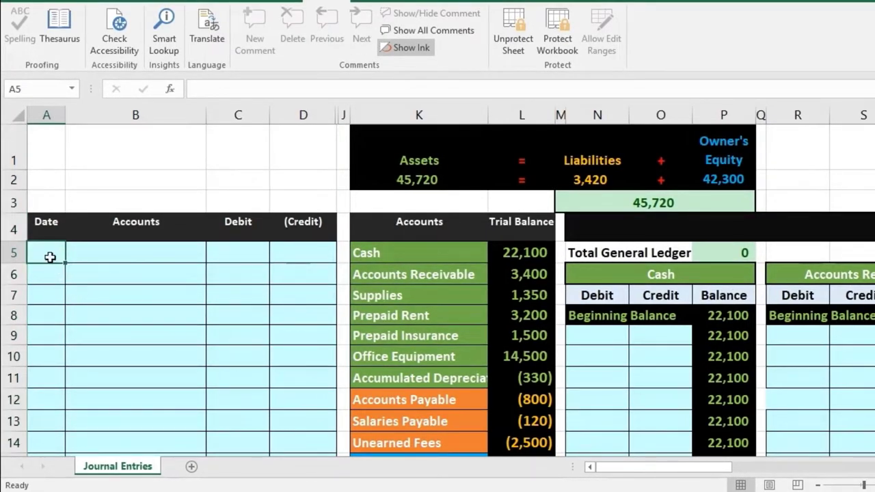
left_click_drag(50, 257, 280, 368)
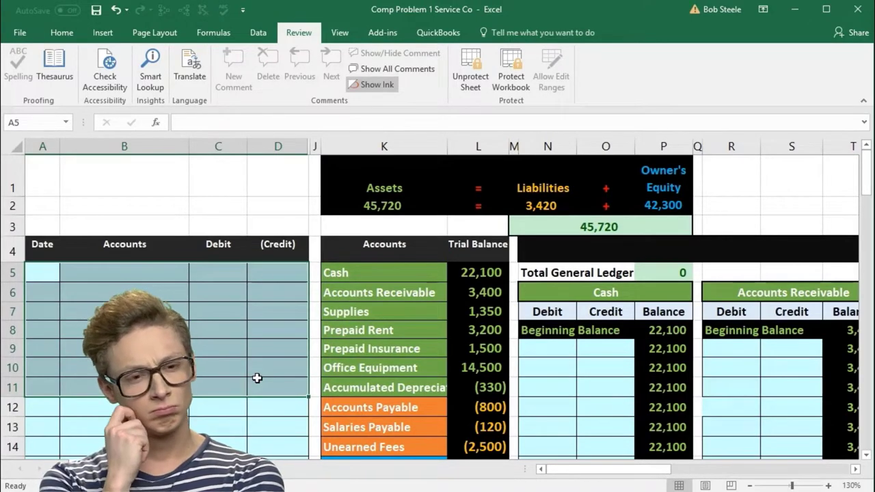
scroll(257, 378, "down", 6)
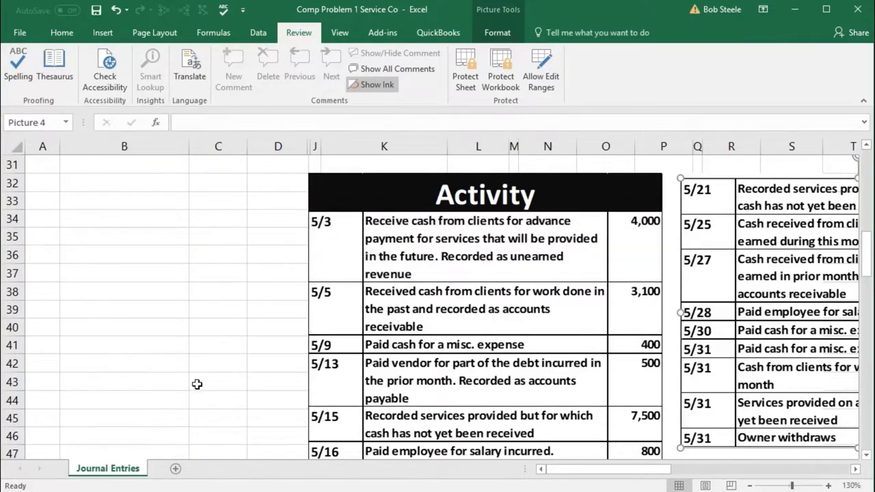
scroll(195, 383, "up", 10)
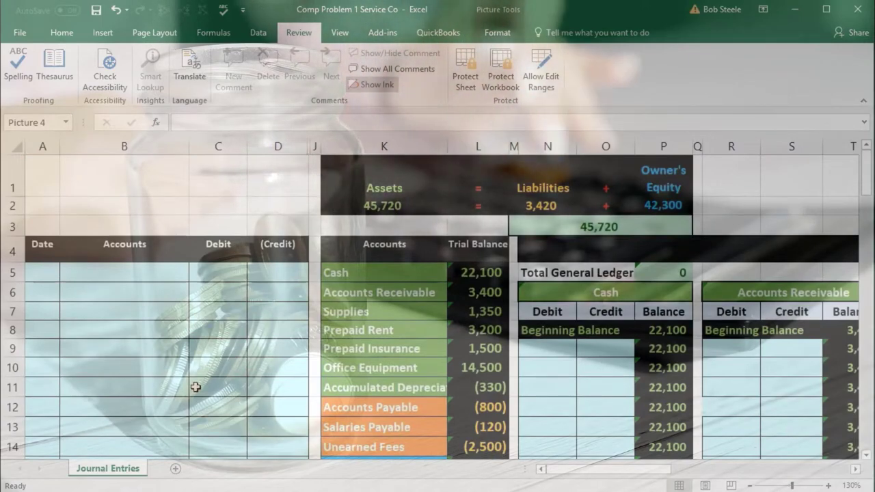
scroll(195, 387, "down", 3)
scroll(195, 386, "down", 4)
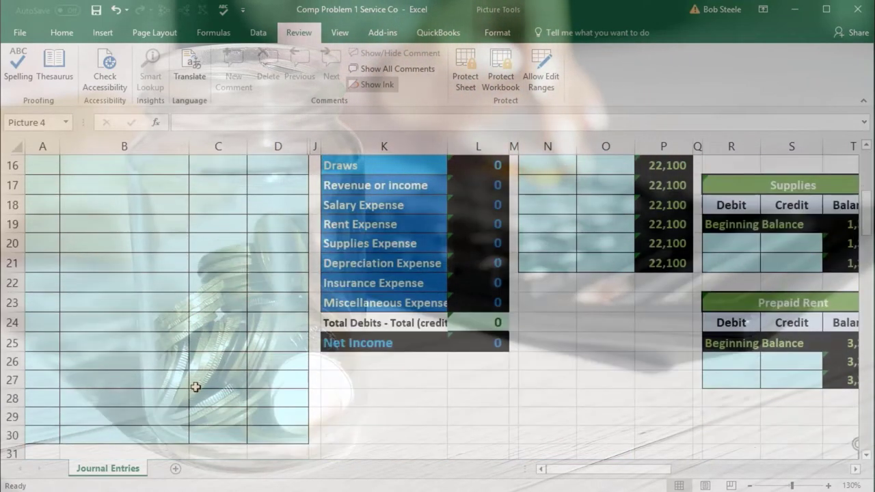
scroll(195, 387, "up", 4)
scroll(195, 387, "up", 3)
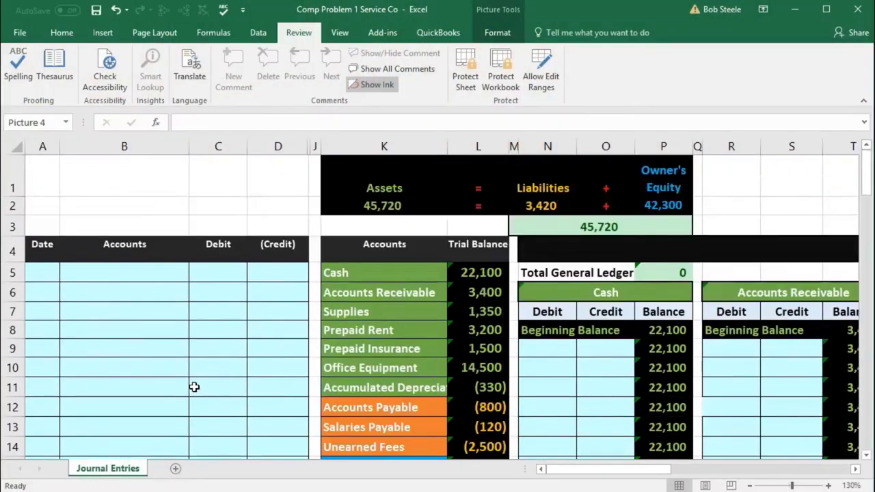
Enter the date 5/3 in cell A5 of the journal and review the 5/3 transaction in the Activity list
left_click(35, 271)
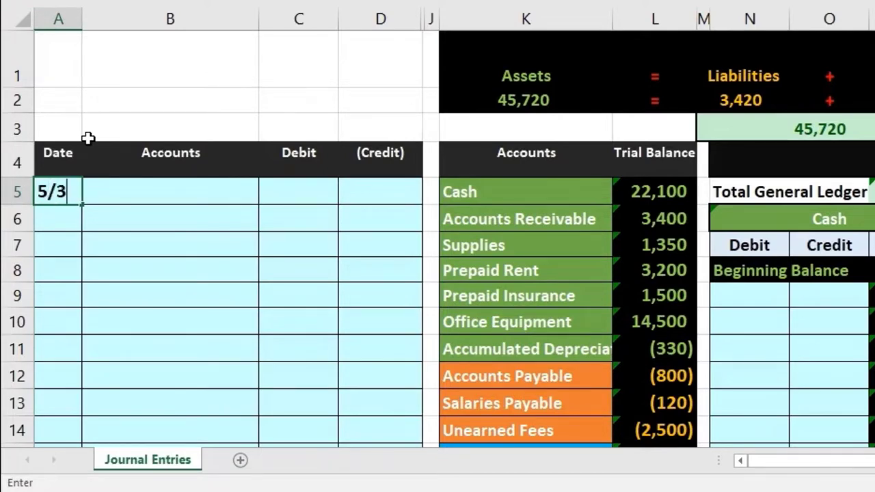
key("Return")
key("Tab")
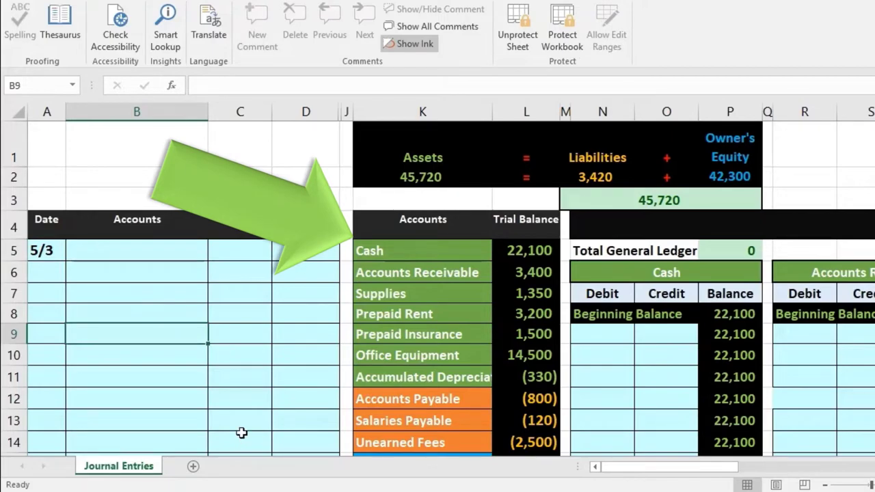
scroll(241, 432, "down", 3)
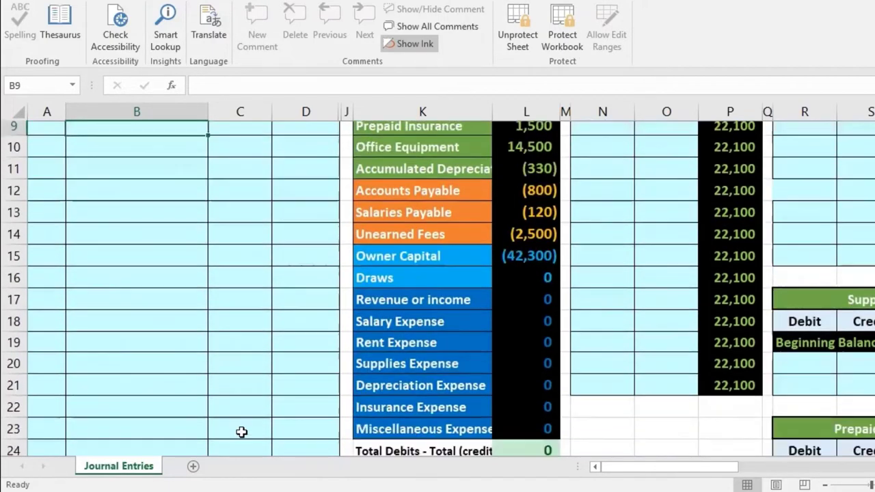
scroll(241, 432, "down", 4)
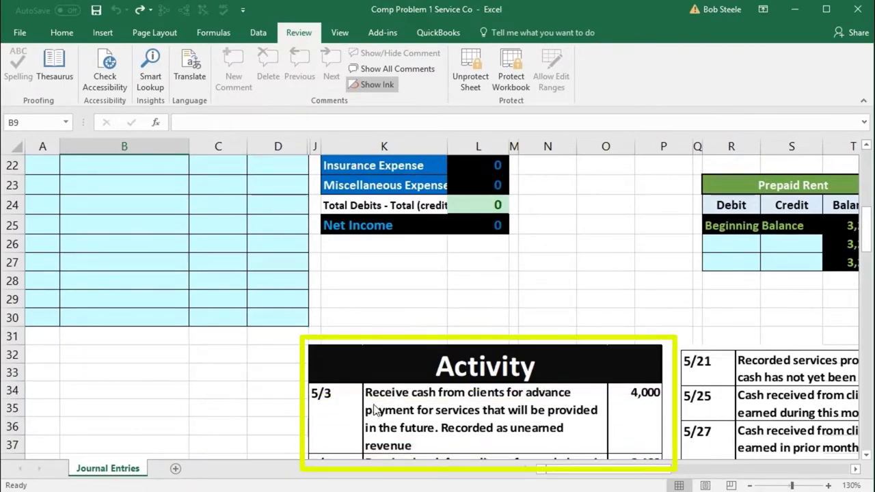
scroll(265, 414, "up", 7)
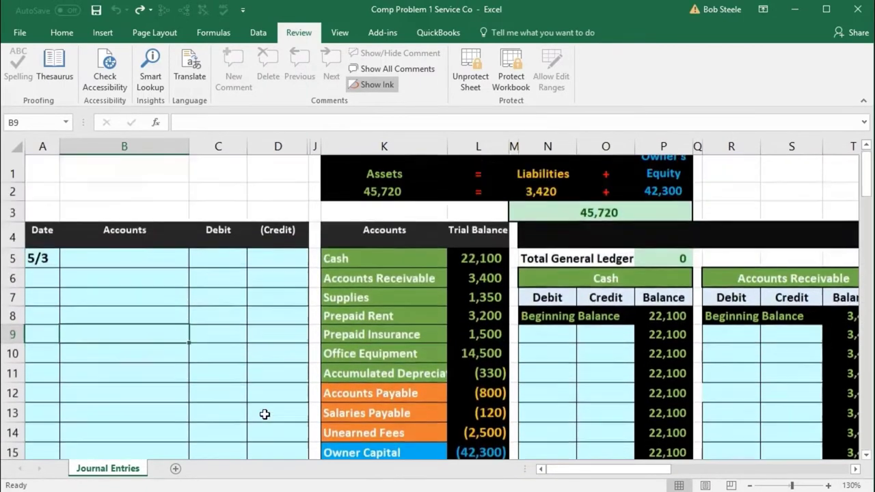
Copy the Cash account name from the trial balance into B5 of the journal as values only
left_click(373, 272)
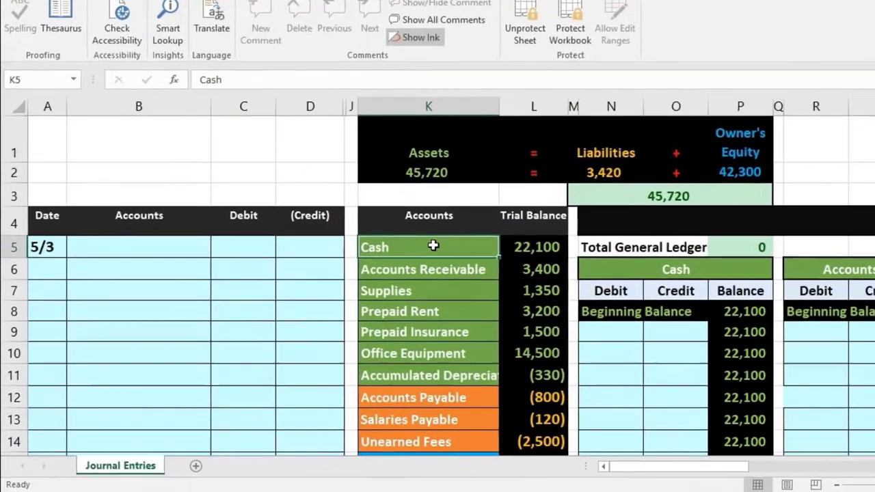
right_click(388, 271)
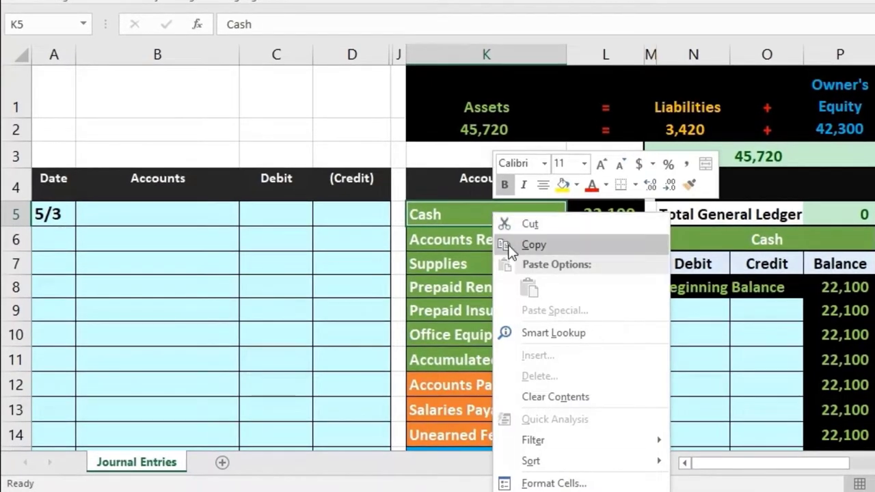
left_click(534, 245)
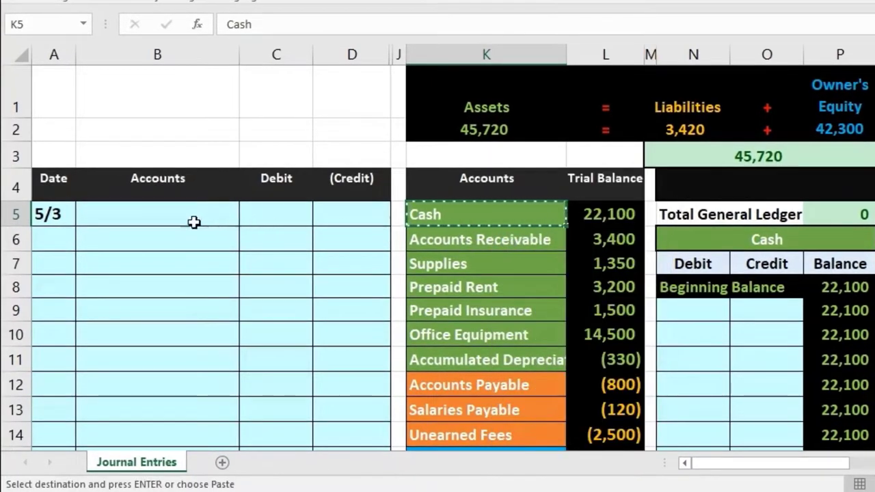
left_click(165, 215)
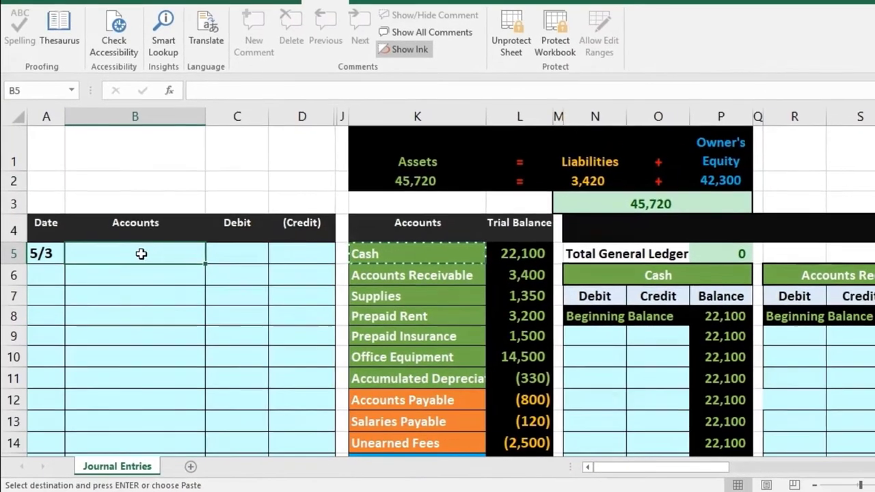
right_click(166, 217)
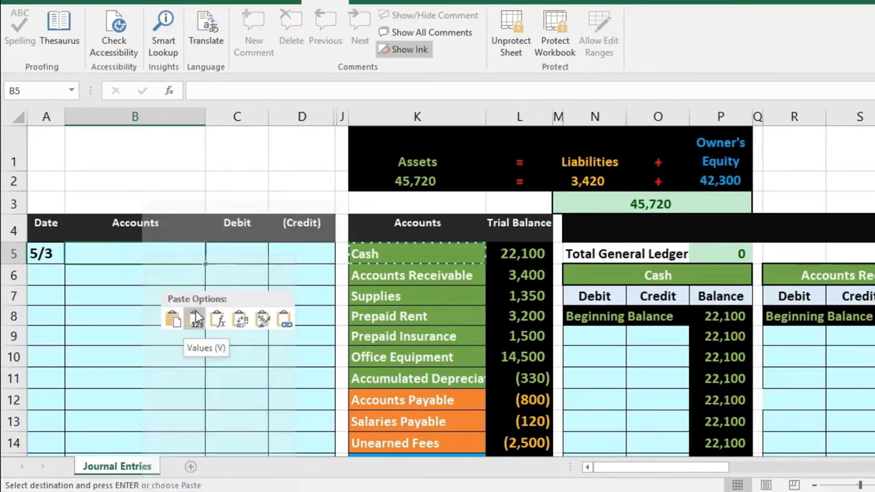
left_click(196, 318)
Enter a debit of 4,000 for Cash in cell C5 of the 5/3 journal entry
scroll(228, 352, "down", 4)
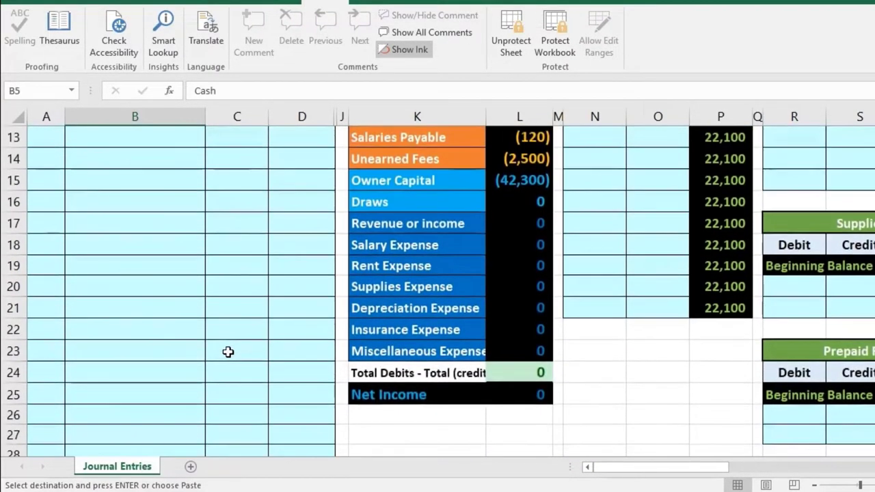
scroll(227, 351, "down", 1)
scroll(228, 351, "up", 7)
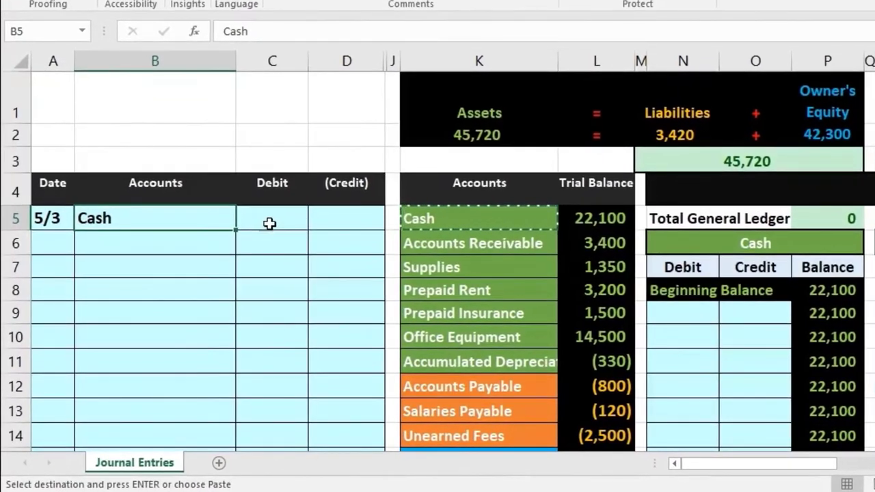
left_click(270, 231)
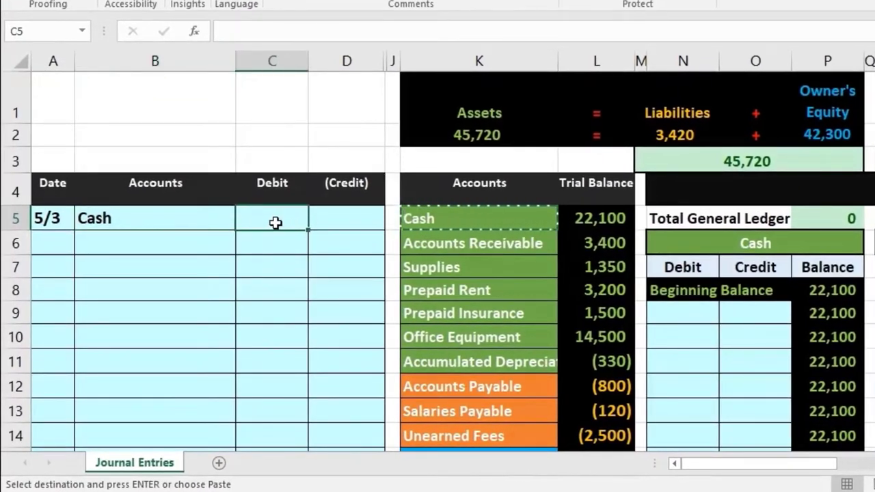
type("4,0")
type("000")
key("Return")
Enter the formula -C5 in D6 as the credit of the 5/3 journal entry
key("Tab")
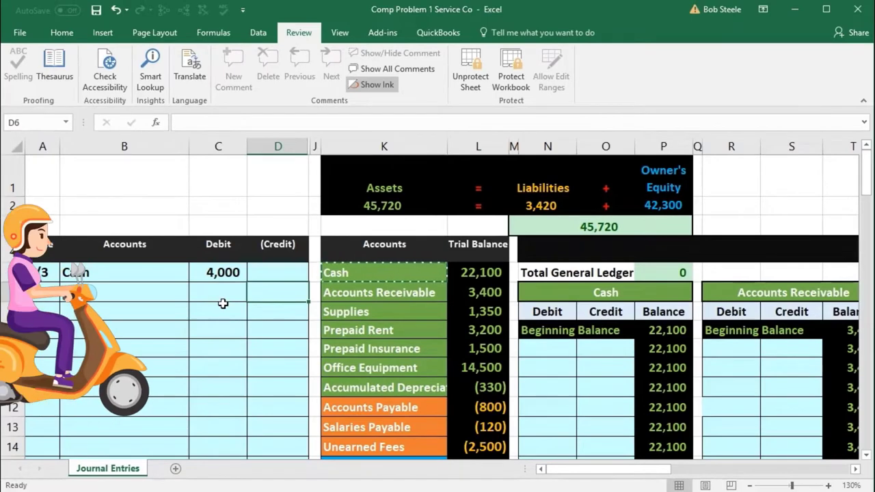
type("-")
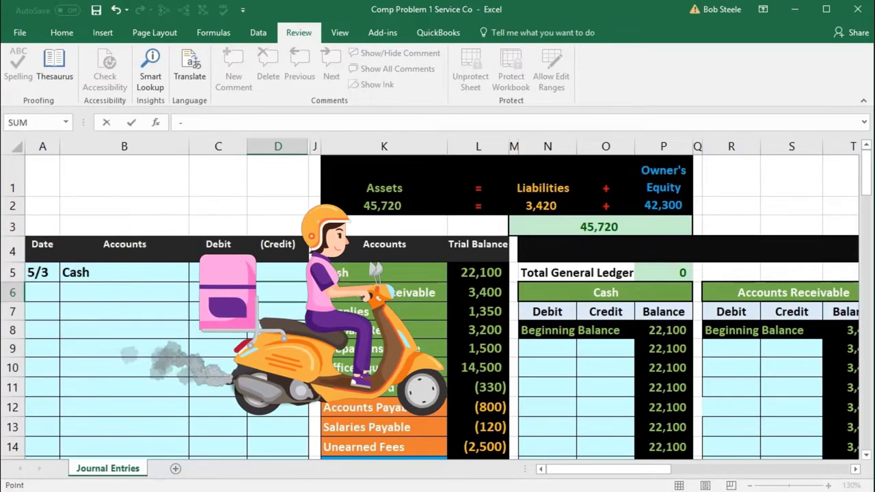
left_click(223, 272)
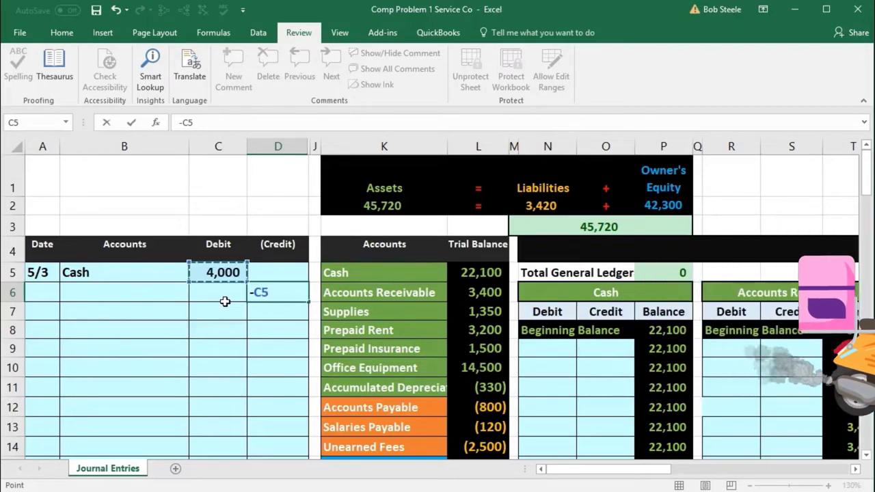
key("Return")
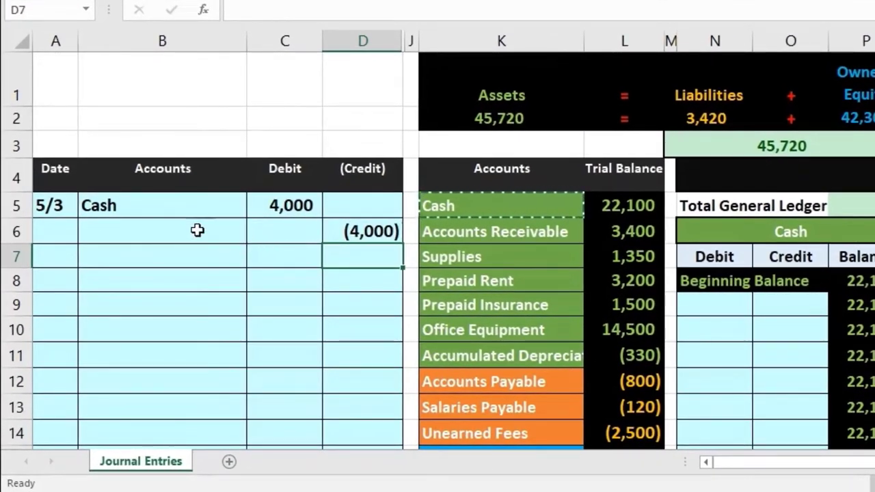
Check the 5/3 activity, copy Unearned Fees from the trial balance into B6 as values only, and indent it as the credit account
left_click(186, 231)
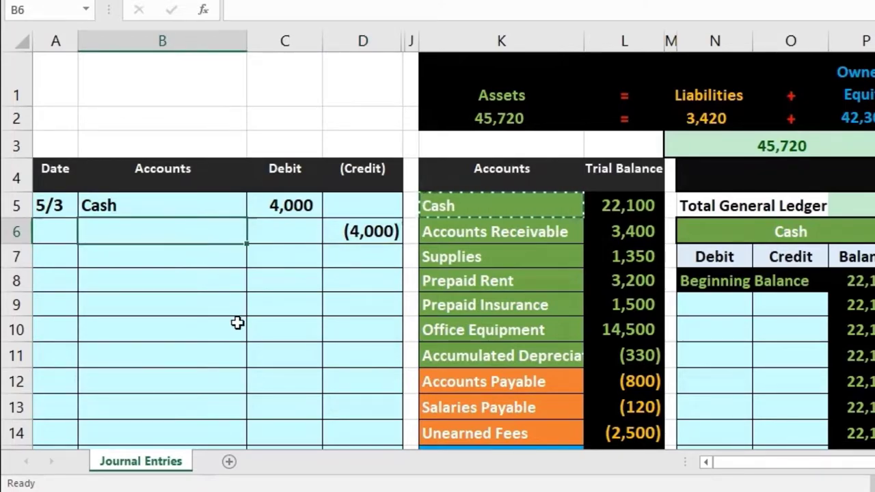
scroll(237, 322, "down", 3)
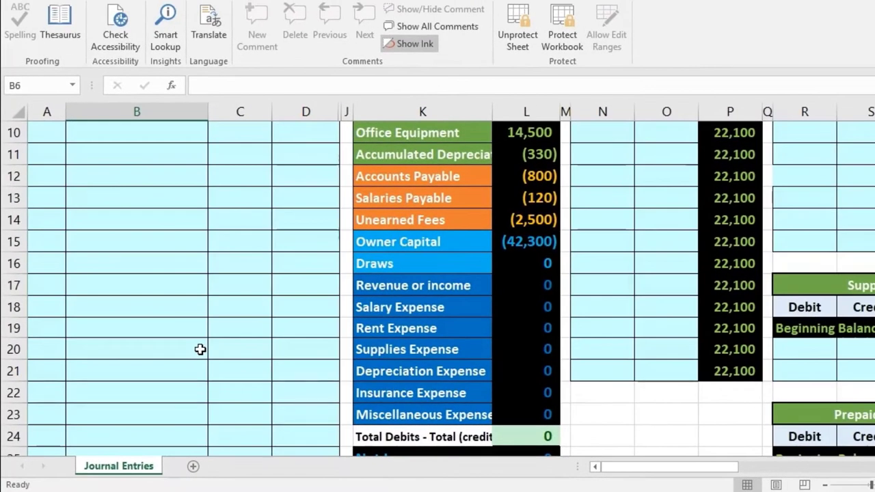
left_click(387, 289)
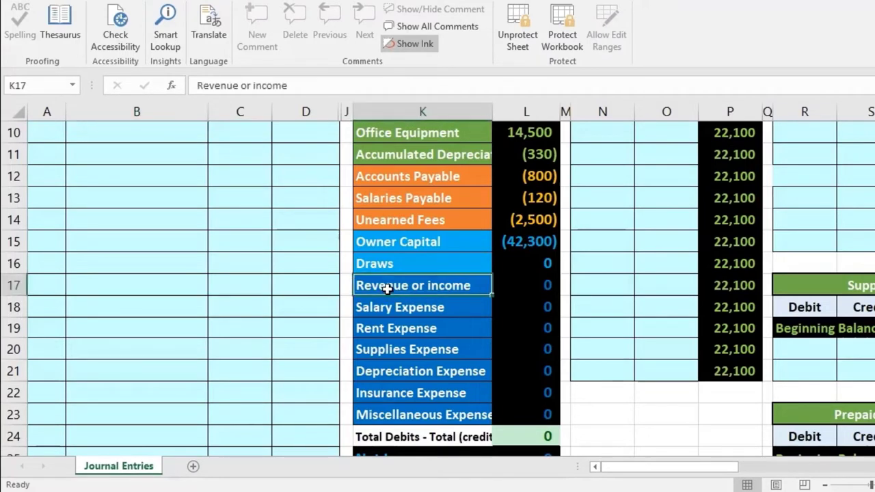
scroll(302, 366, "down", 5)
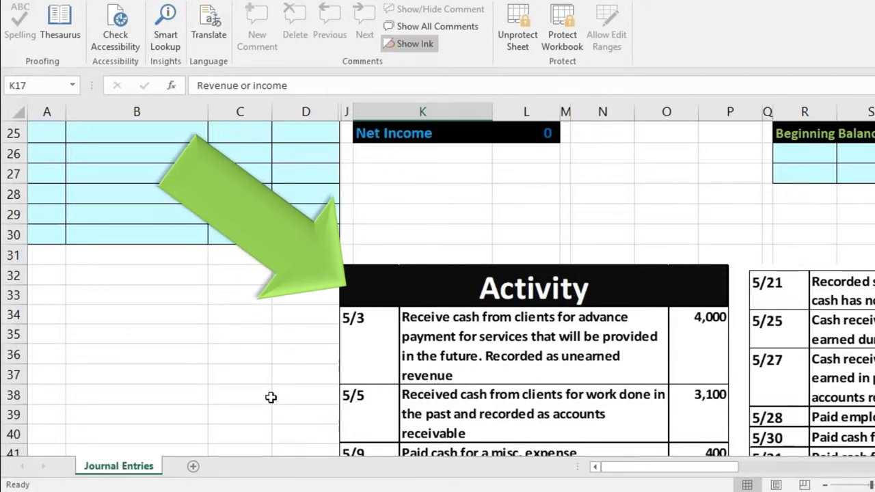
scroll(269, 397, "up", 5)
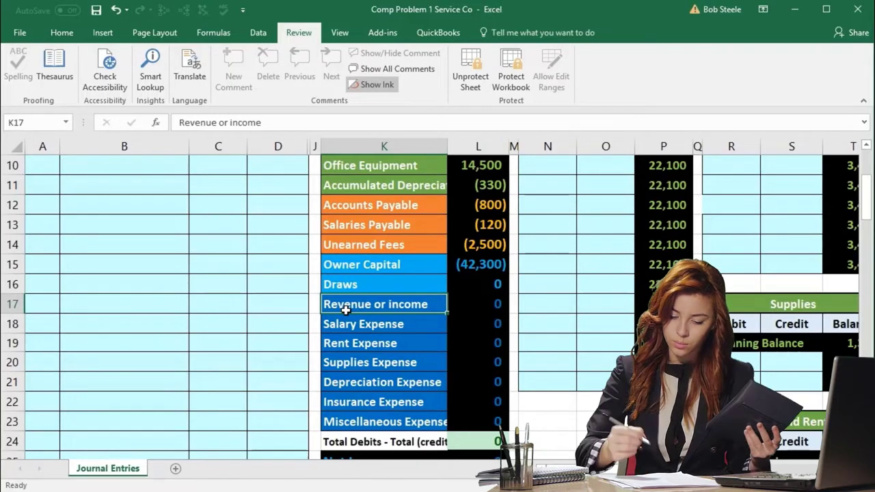
scroll(268, 375, "up", 2)
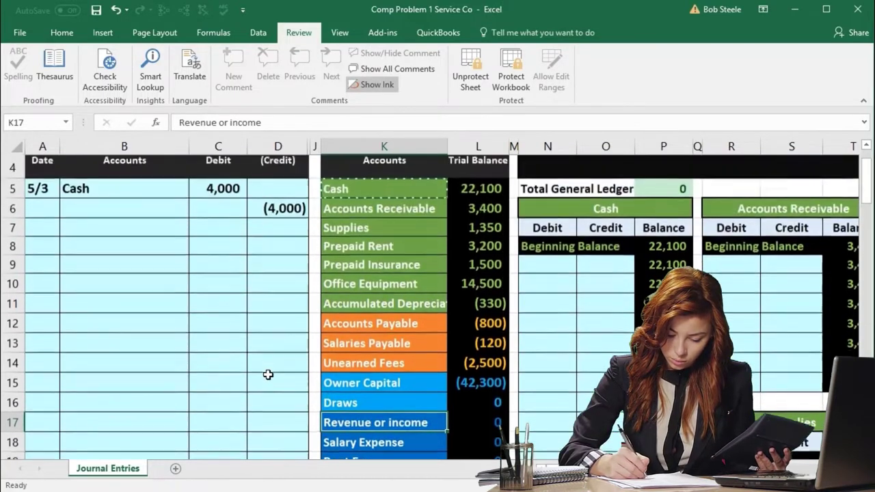
left_click(357, 366)
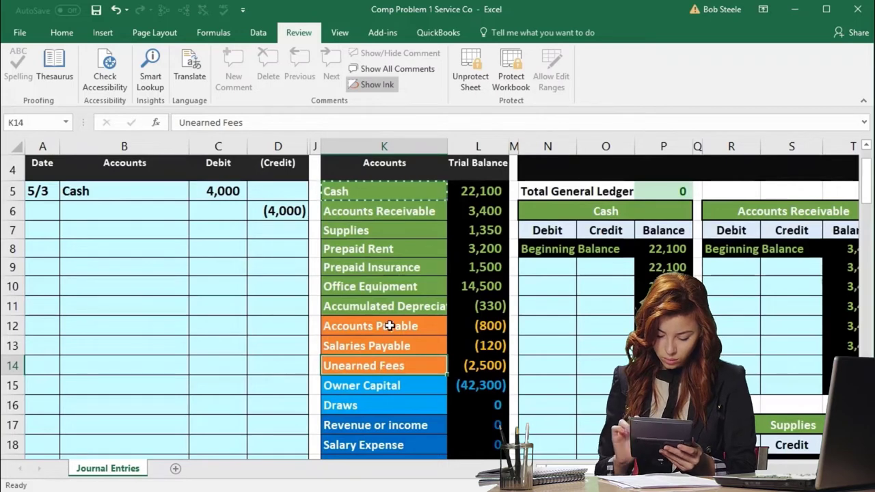
right_click(388, 365)
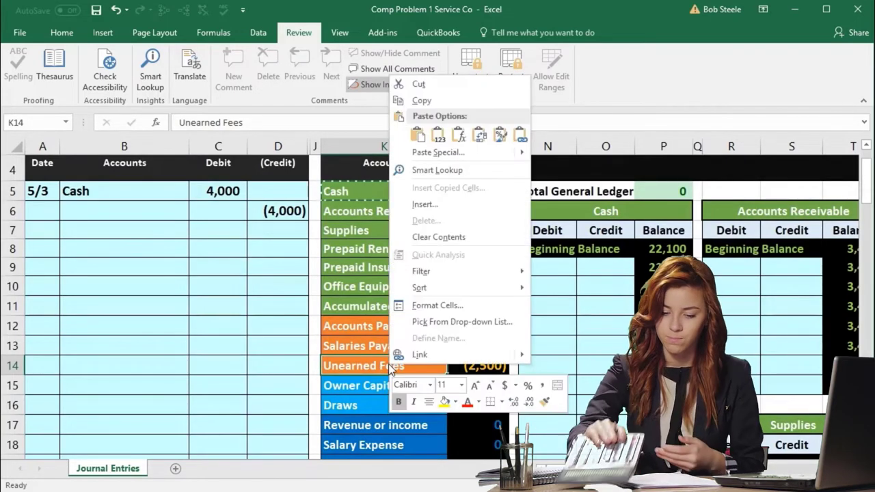
left_click(420, 101)
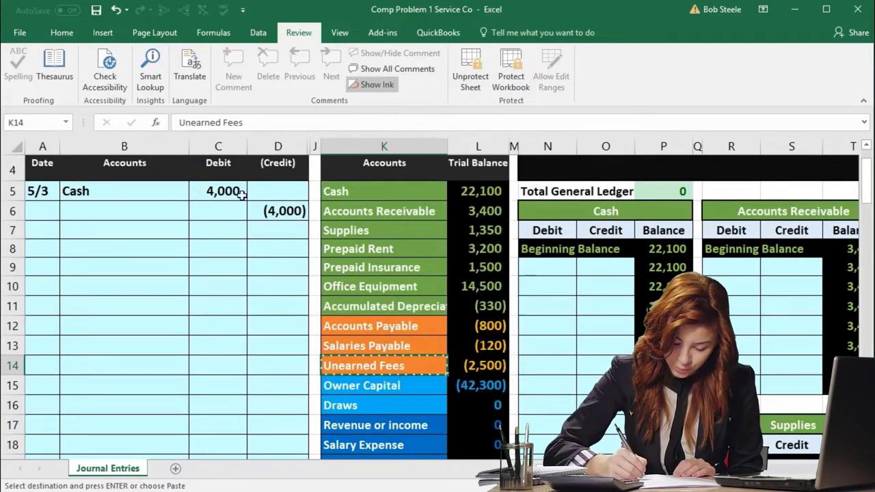
left_click(154, 211)
right_click(154, 210)
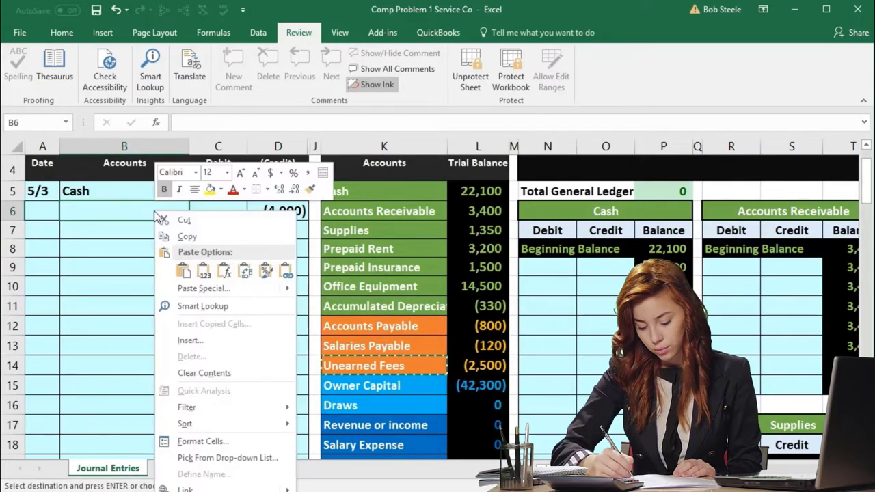
left_click(203, 273)
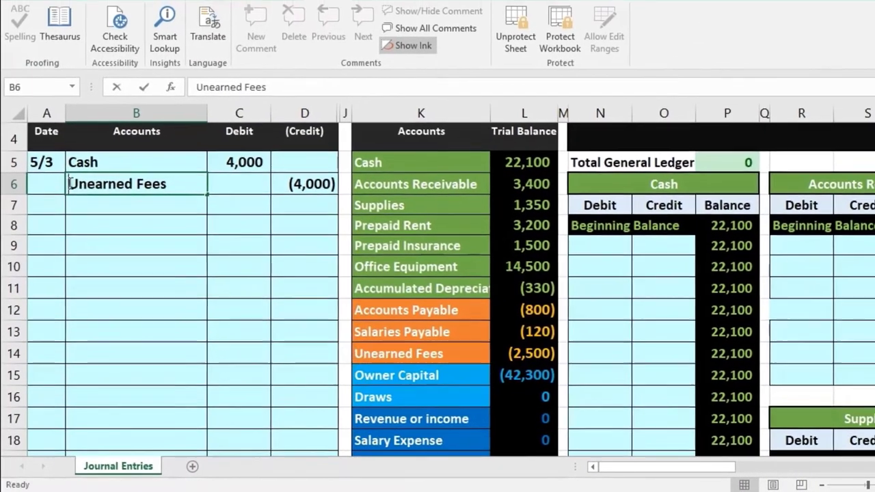
double_click(82, 125)
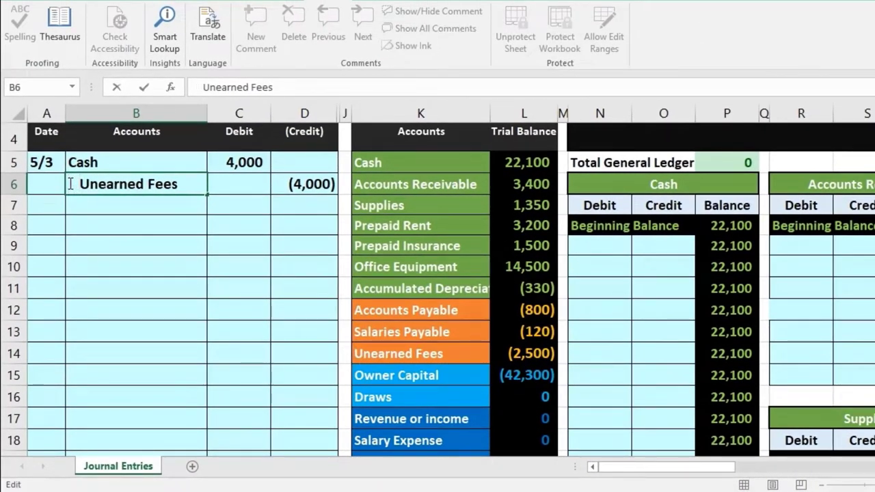
key("Return")
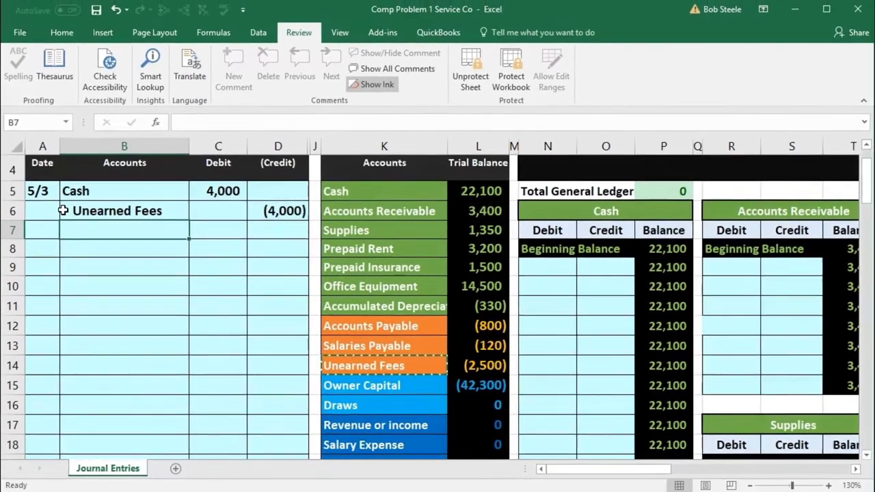
Review the Cash debit and Unearned Fees credit lines of the 5/3 journal entry
left_click(81, 211)
left_click_drag(190, 207, 253, 209)
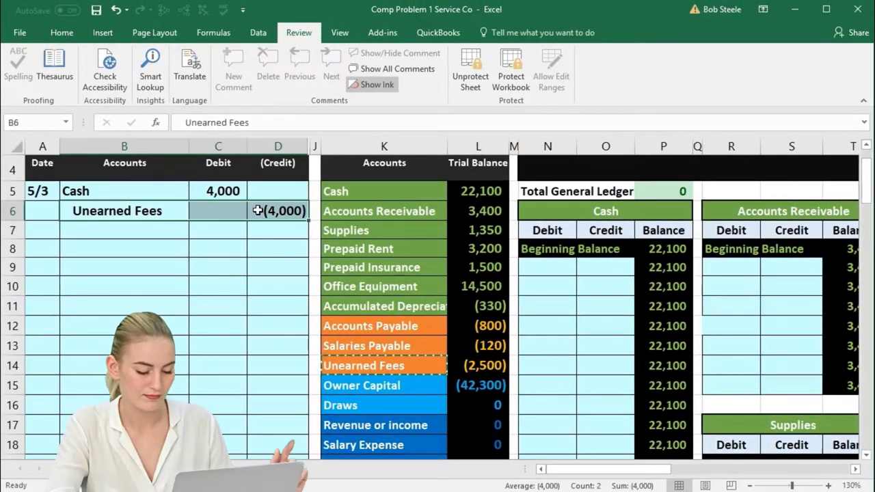
left_click(227, 193)
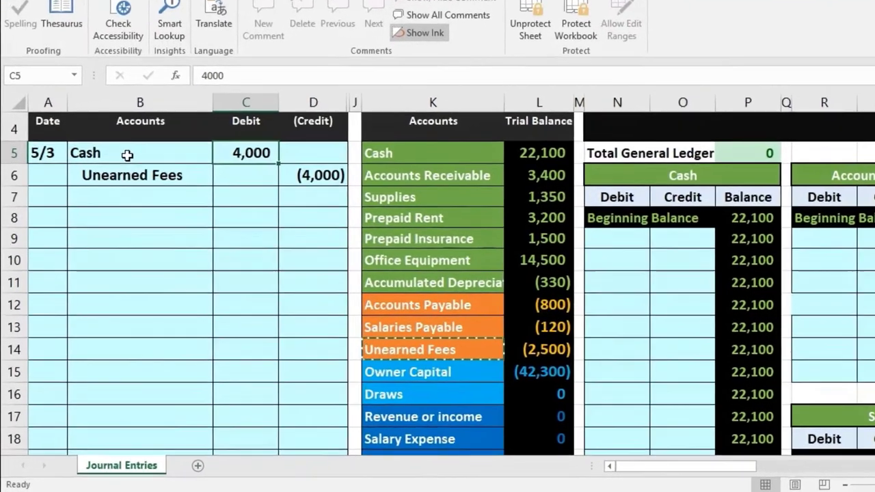
left_click_drag(124, 191, 278, 210)
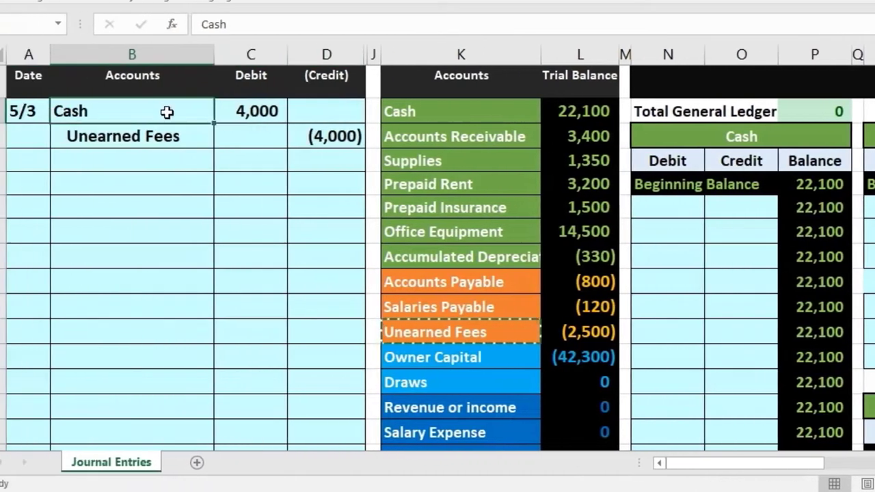
left_click_drag(171, 111, 262, 115)
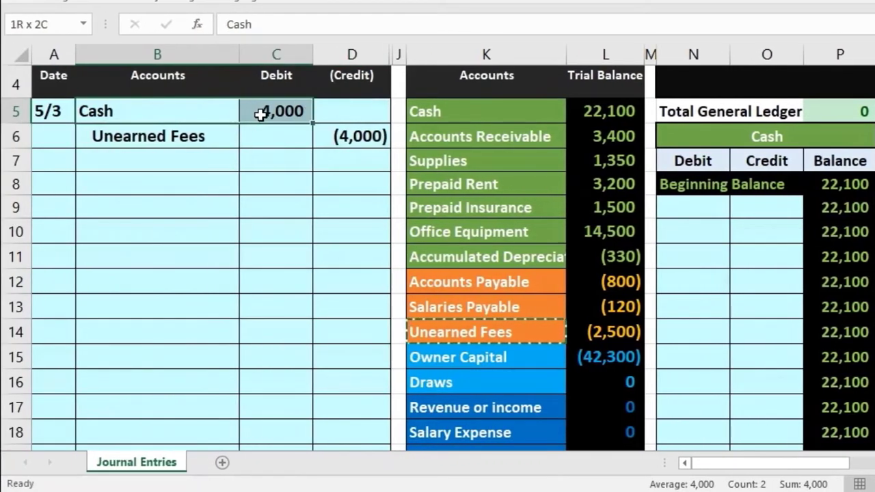
Post the 5/3 Cash debit to the Cash ledger account by entering the formula =C5 in N9
left_click(434, 110)
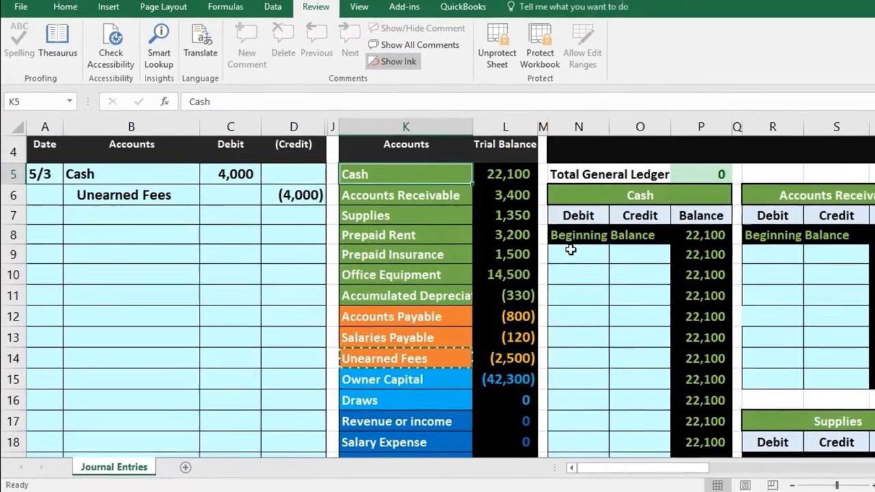
left_click(598, 245)
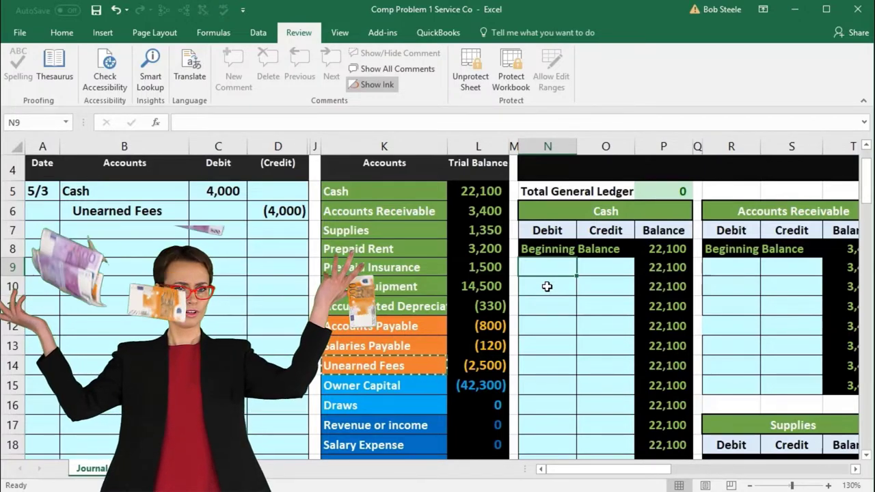
type("=")
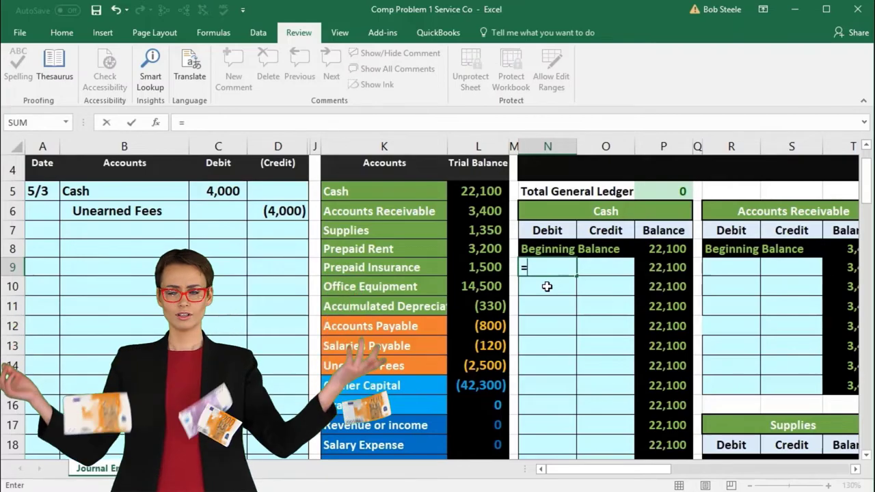
left_click(227, 192)
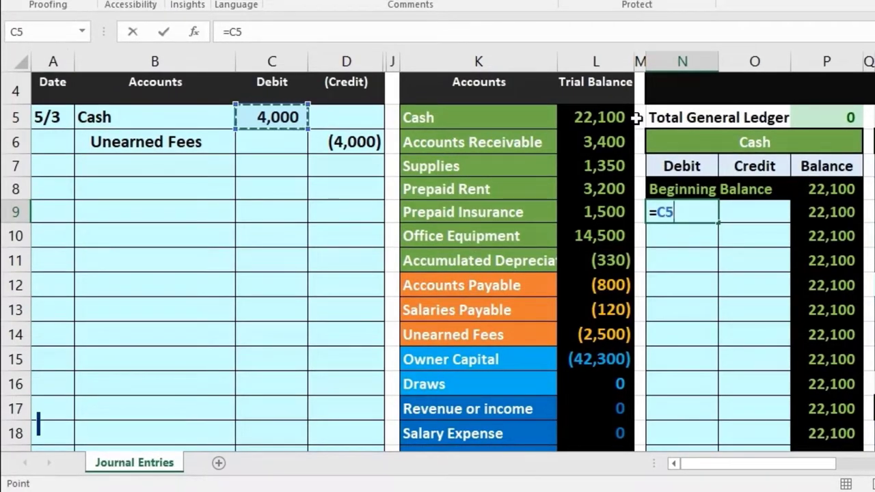
scroll(635, 225, "down", 3)
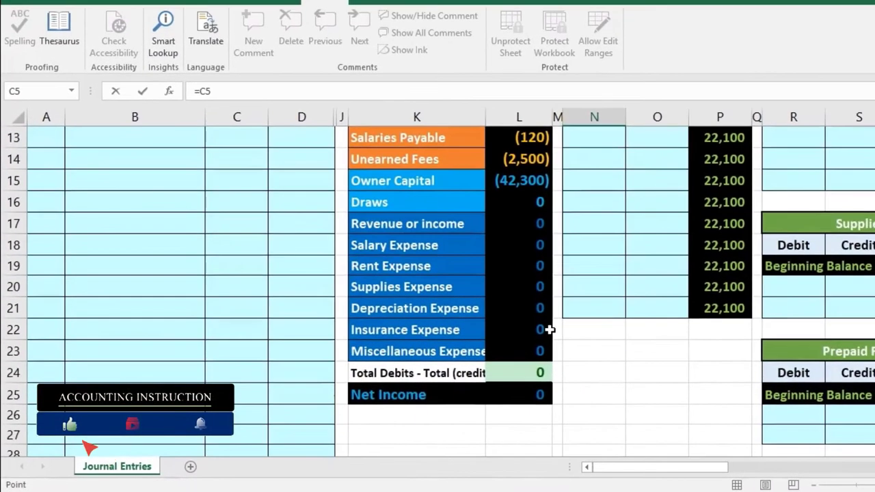
scroll(550, 329, "up", 3)
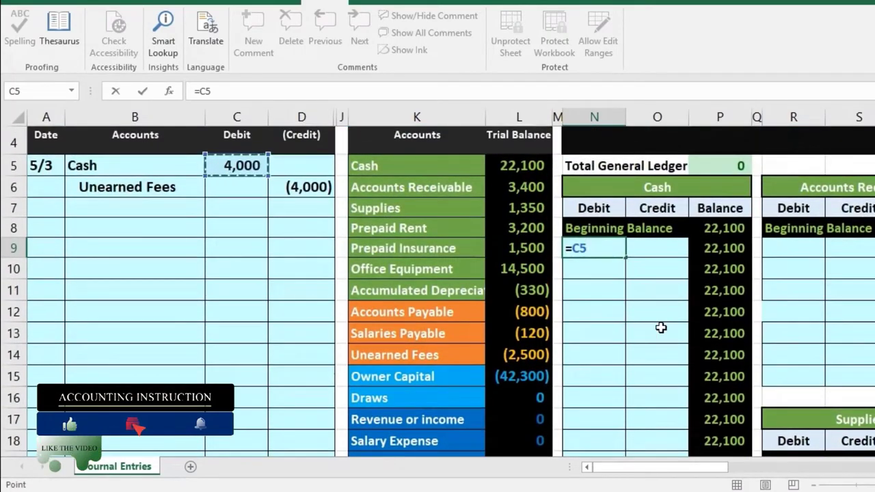
key("Return")
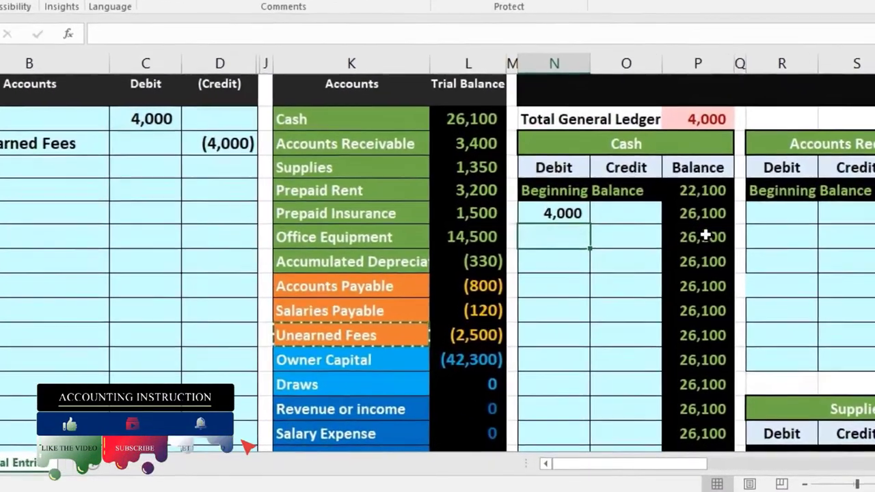
Check the Cash balance in the trial balance and the total debits minus total credits formula in L24
left_click(727, 257)
left_click(456, 107)
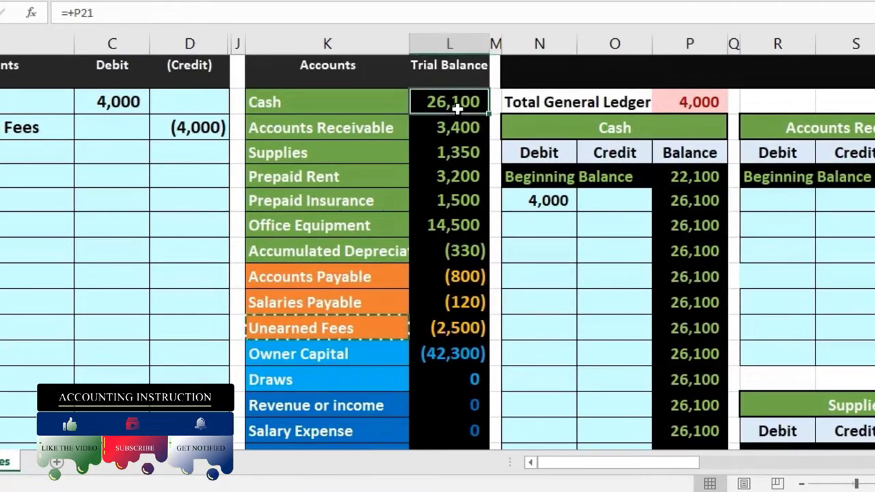
scroll(455, 289, "down", 2)
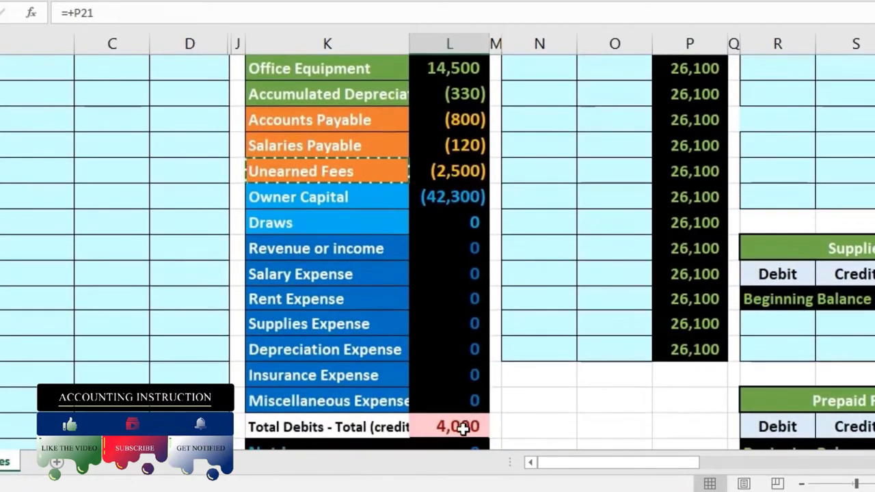
left_click(462, 428)
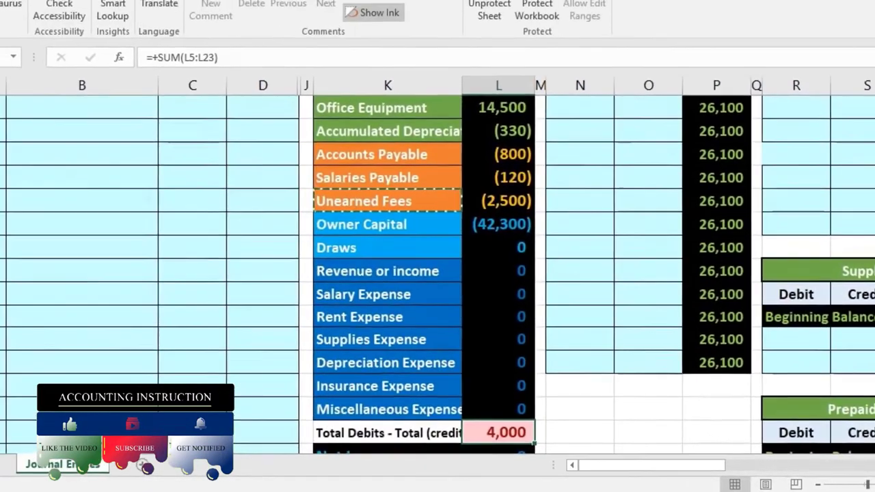
scroll(112, 288, "up", 3)
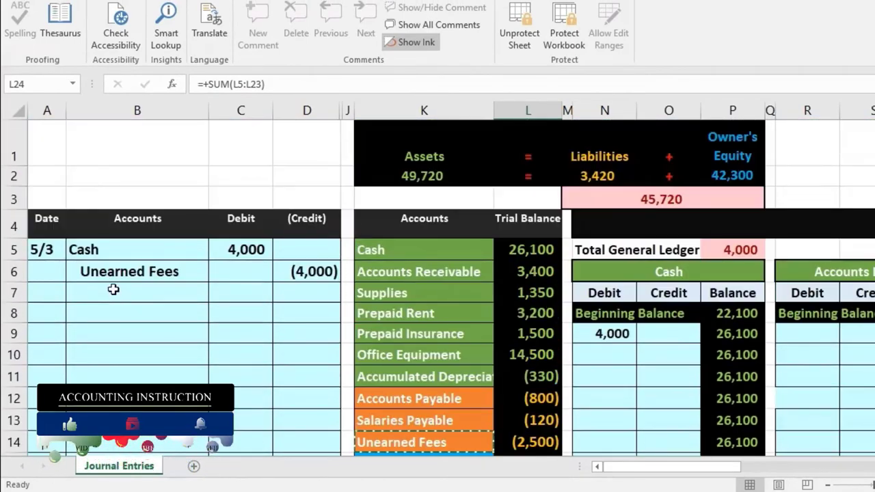
Trace the Unearned Fees credit from the journal entry to the trial balance and its general ledger account
left_click_drag(112, 274, 298, 277)
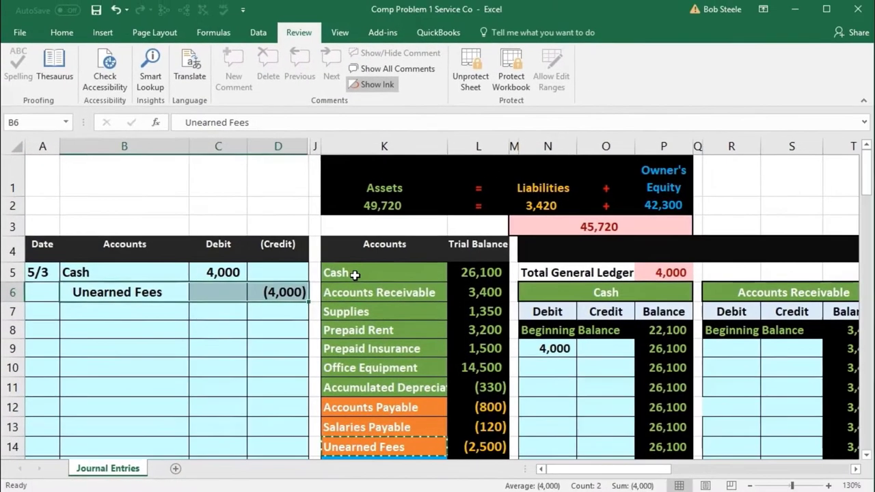
left_click_drag(393, 244, 444, 379)
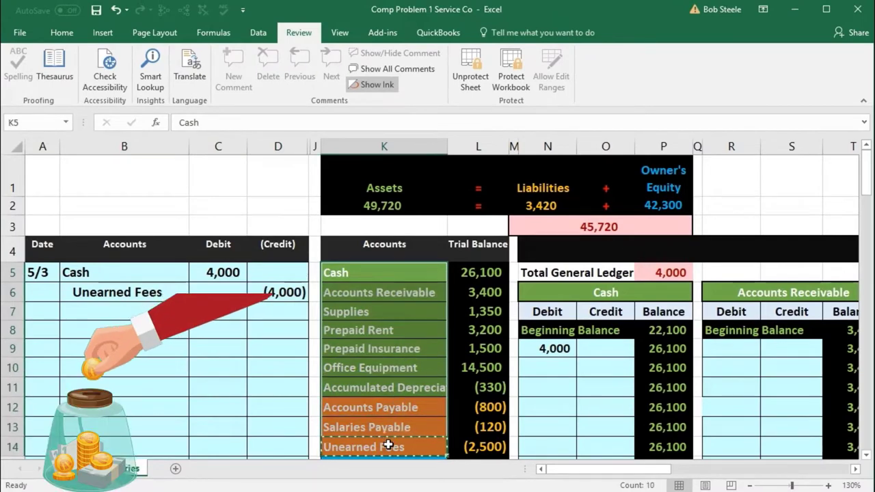
left_click(430, 443)
left_click_drag(430, 443, 461, 445)
scroll(451, 422, "down", 1)
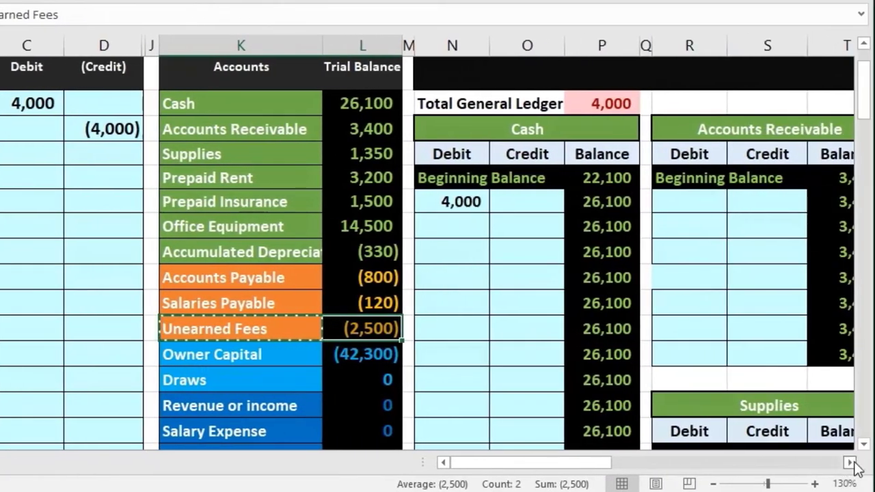
left_click(851, 463)
left_click_drag(851, 463, 851, 463)
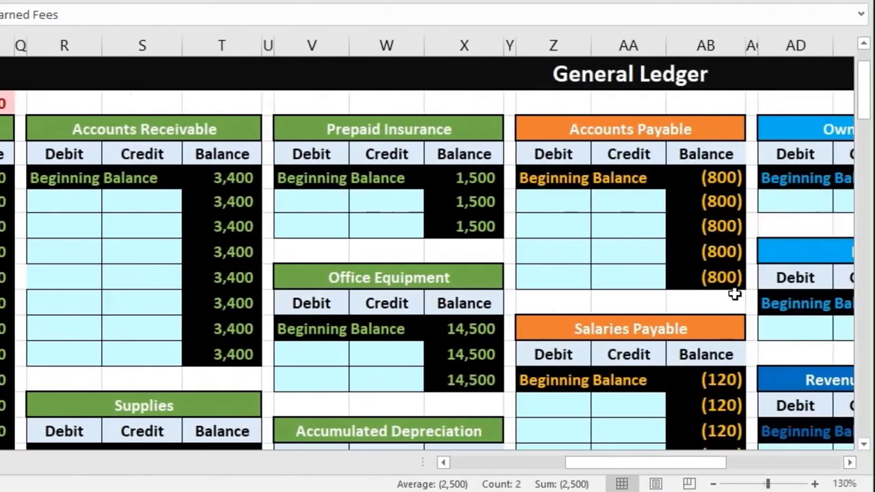
scroll(726, 287, "down", 3)
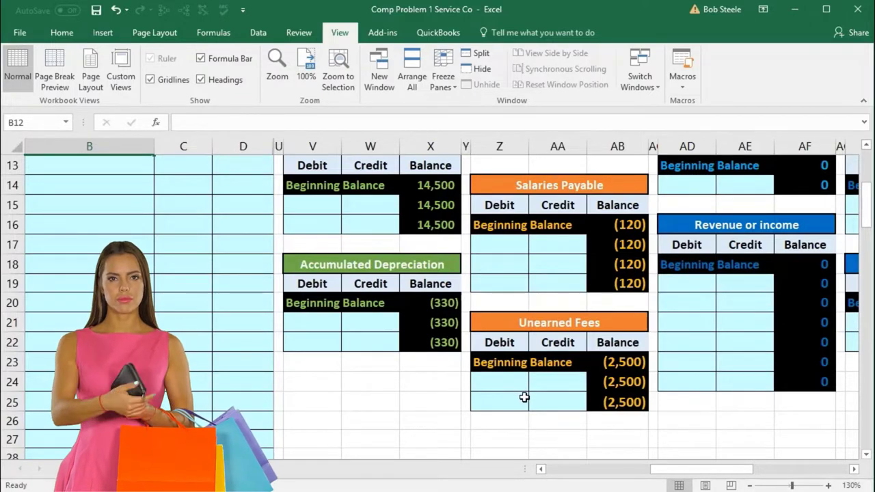
left_click(547, 384)
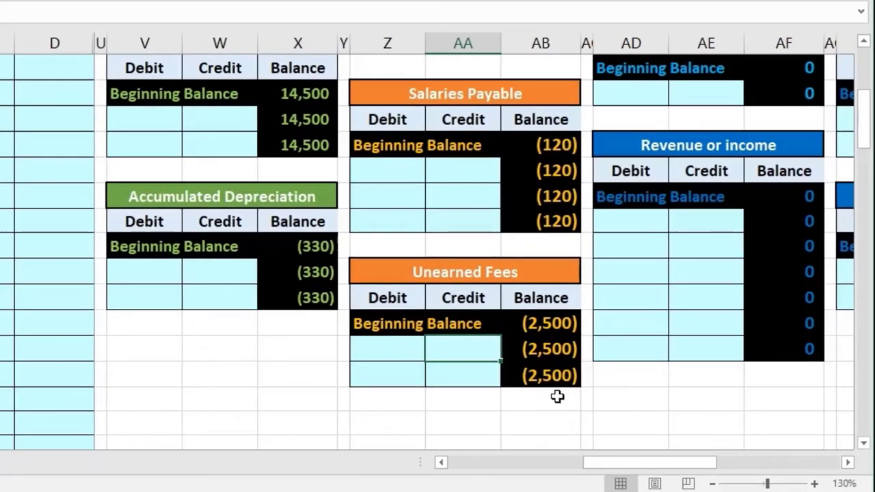
Freeze the panes at cell J1 to keep the journal entry columns in view
left_click_drag(619, 468, 455, 463)
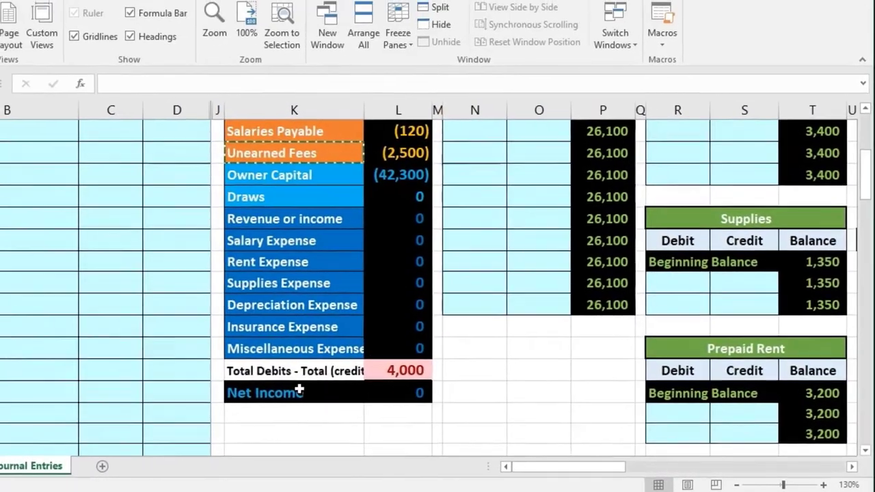
scroll(300, 390, "up", 5)
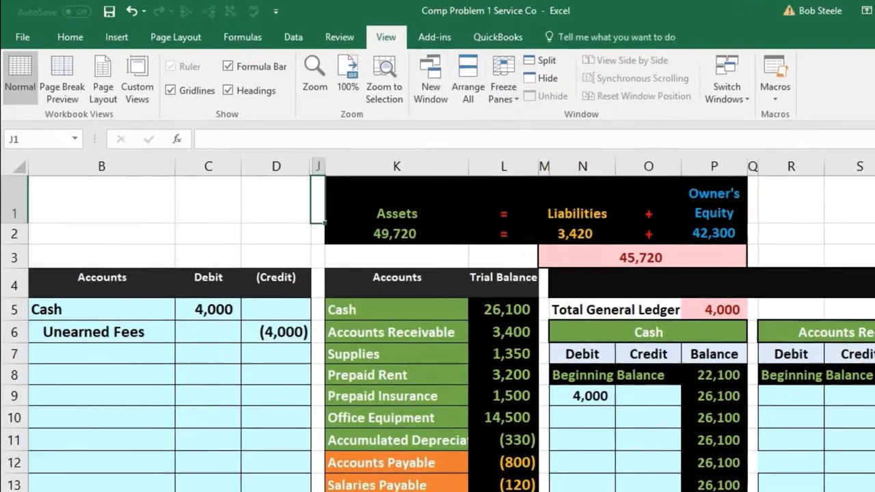
left_click(280, 185)
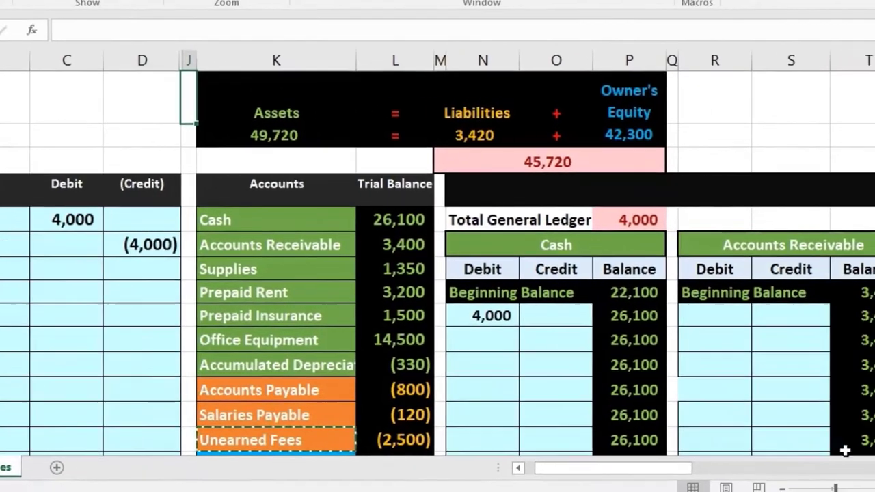
left_click(852, 465)
left_click(852, 464)
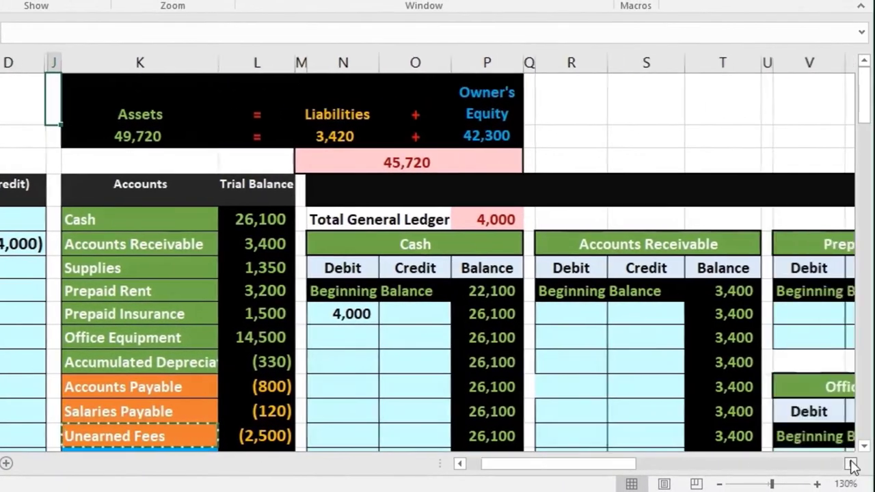
left_click(852, 465)
left_click(852, 465)
left_click_drag(688, 467, 608, 464)
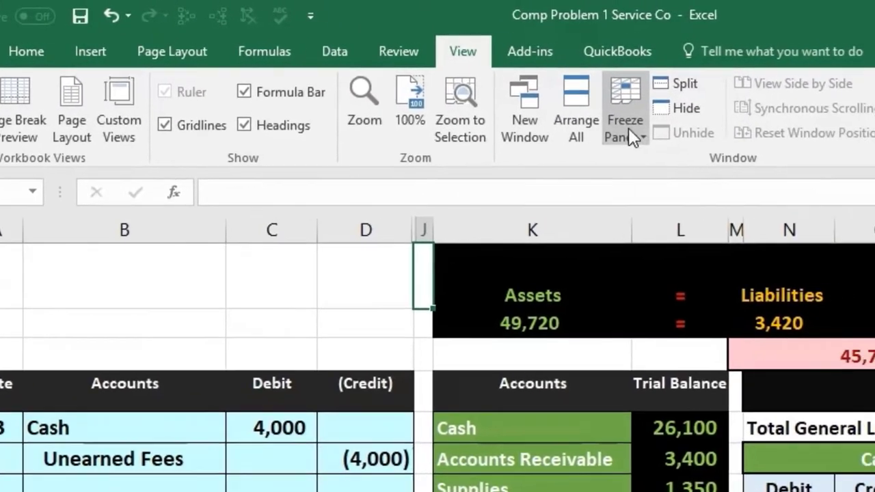
left_click(681, 125)
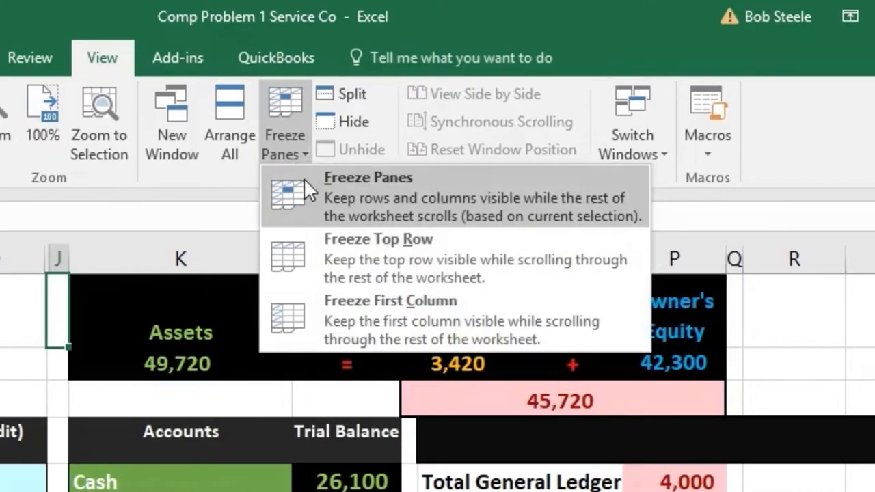
left_click(304, 177)
Check the frozen journal columns against the general ledger and review the Cash and Unearned Fees lines
left_click(196, 360)
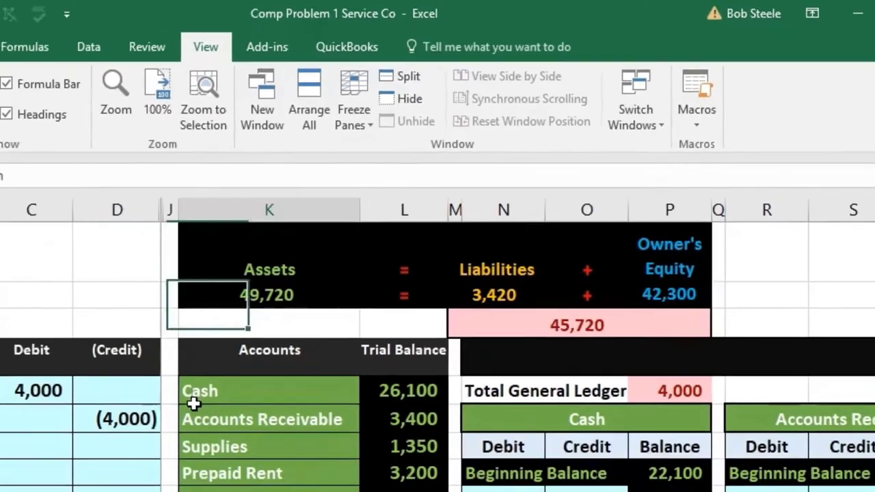
left_click_drag(194, 397, 205, 420)
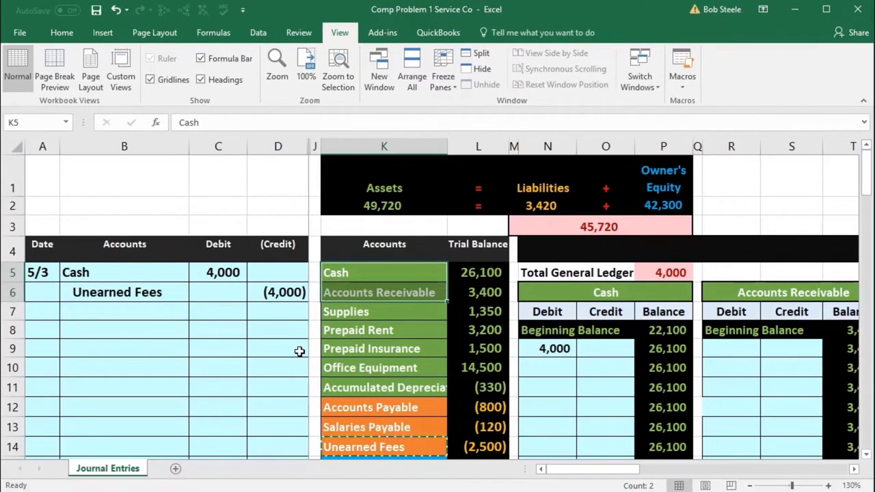
left_click_drag(630, 477, 696, 473)
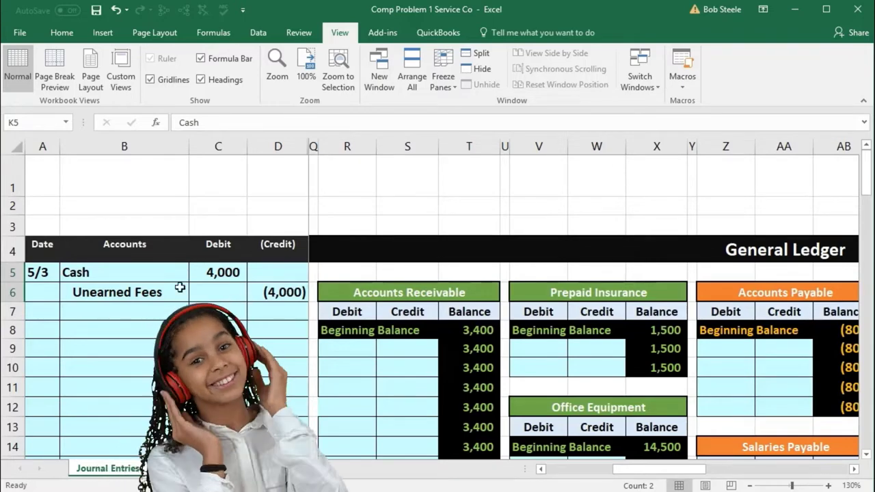
left_click_drag(131, 273, 252, 299)
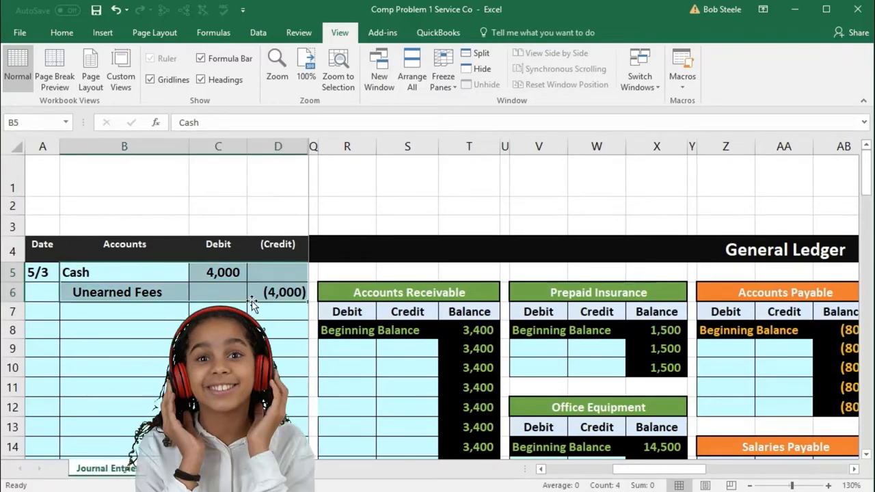
left_click_drag(608, 474, 532, 473)
left_click(185, 368)
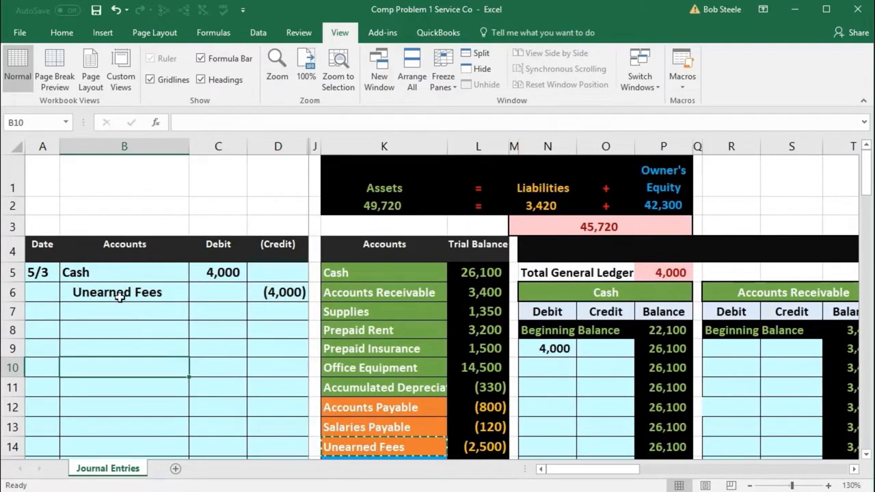
Reduce the sheet zoom to 100% and locate the Unearned Fees ledger account for posting the 5/3 credit
left_click_drag(121, 296, 254, 295)
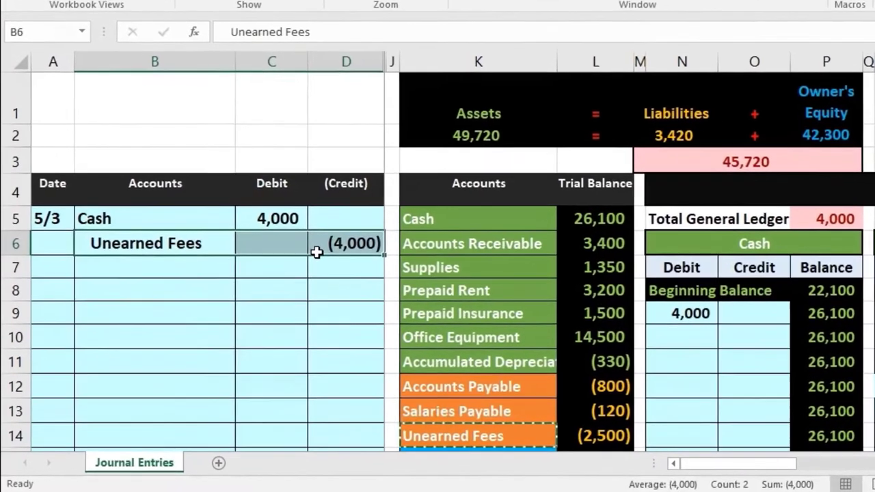
left_click_drag(697, 465, 838, 471)
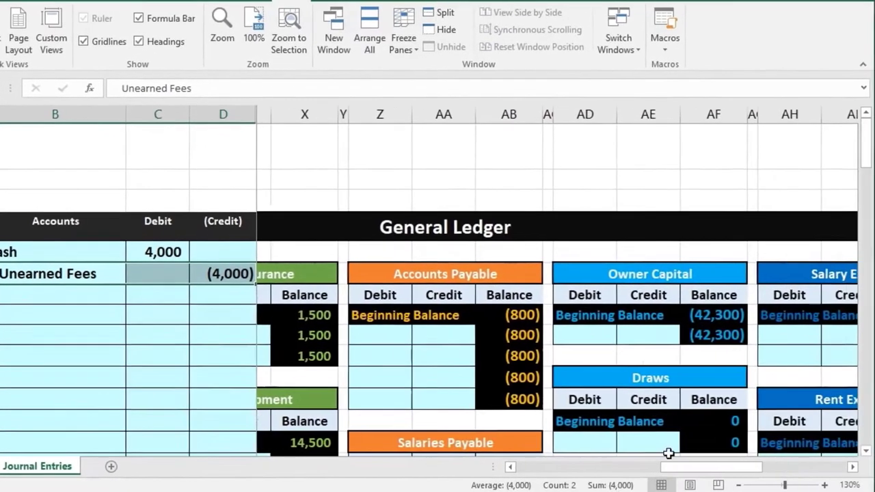
scroll(668, 453, "right", 1)
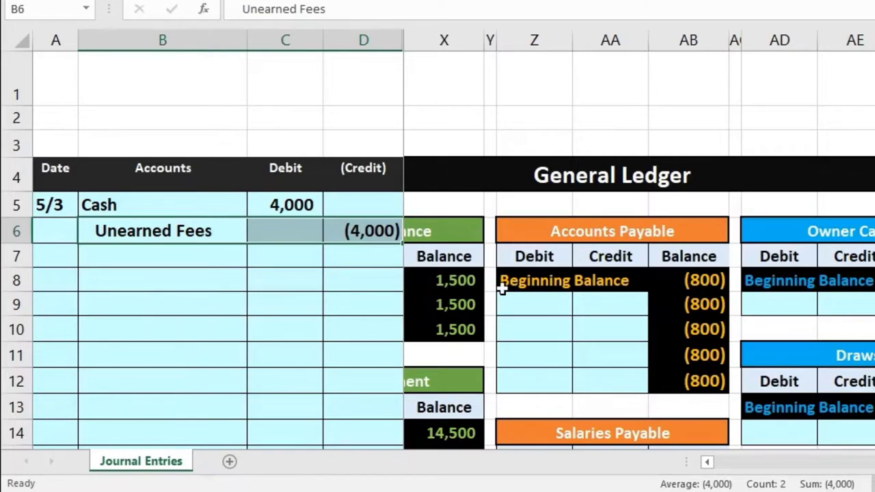
scroll(503, 288, "down", 4)
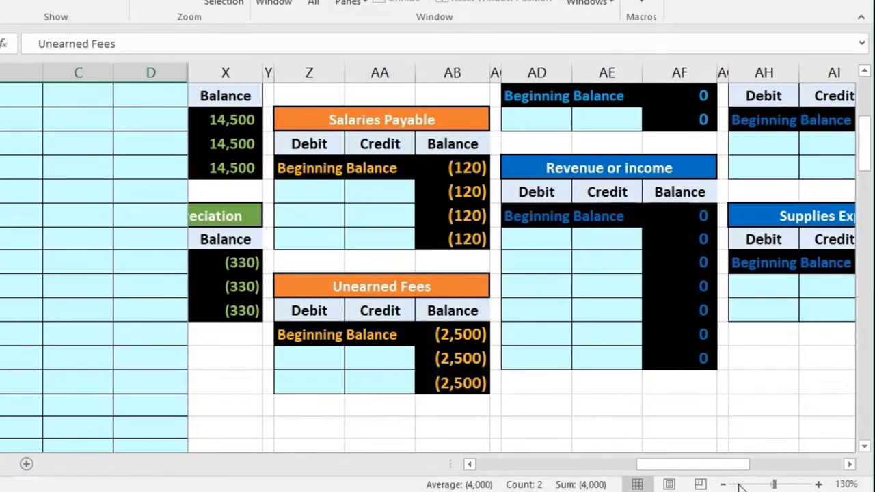
left_click(723, 484)
left_click(722, 484)
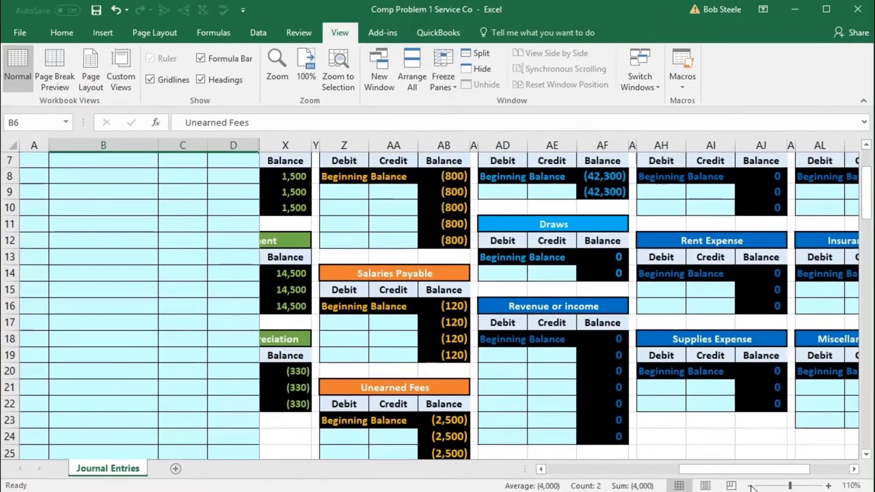
left_click(722, 484)
scroll(660, 431, "up", 1)
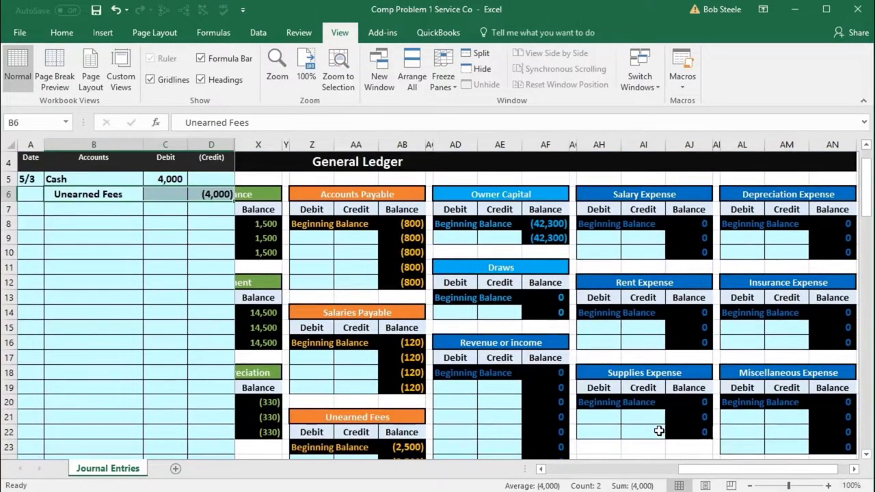
scroll(659, 431, "down", 1)
scroll(348, 397, "up", 1)
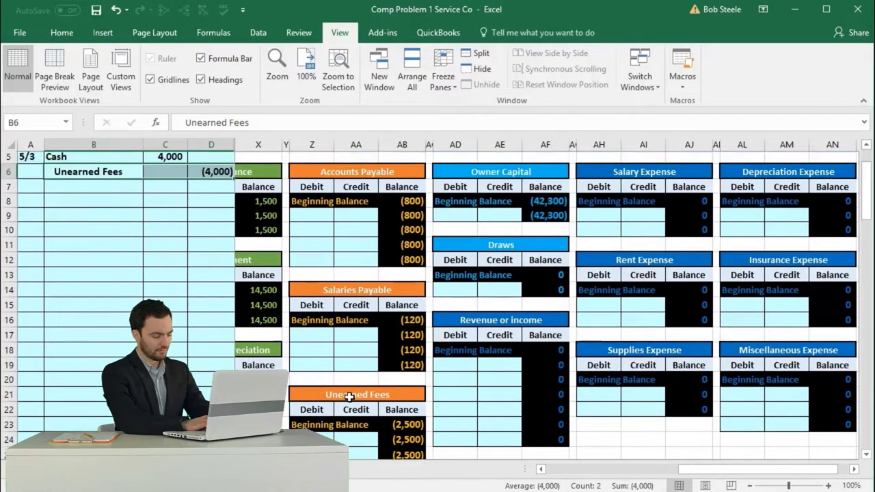
Post the 5/3 credit to the Unearned Fees ledger account by linking AA24 to journal cell D6
scroll(349, 396, "up", 1)
left_click(212, 194)
scroll(342, 342, "down", 1)
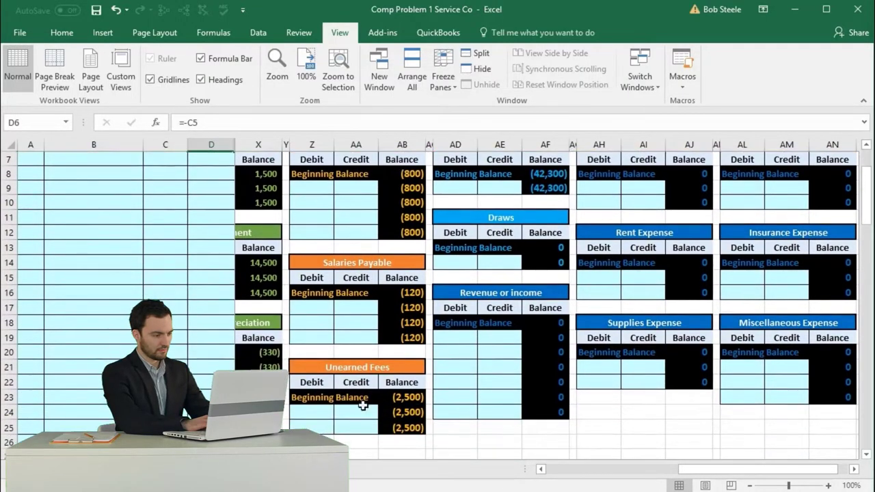
left_click(365, 413)
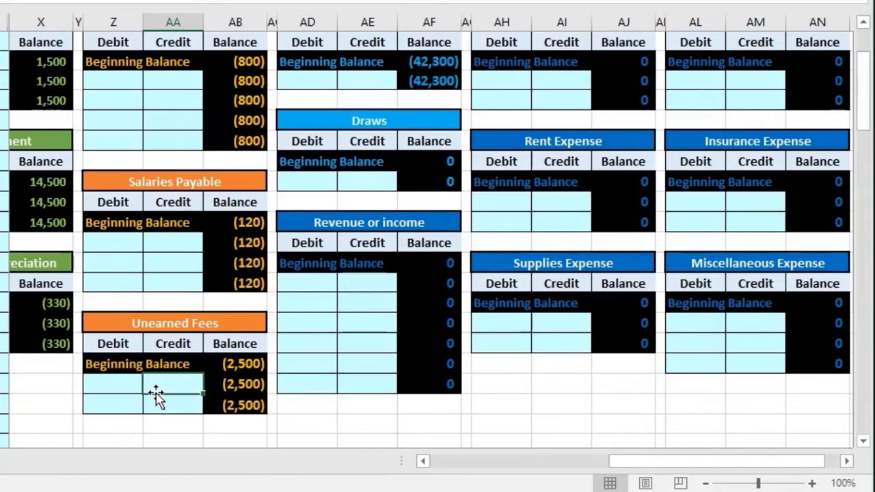
type("=")
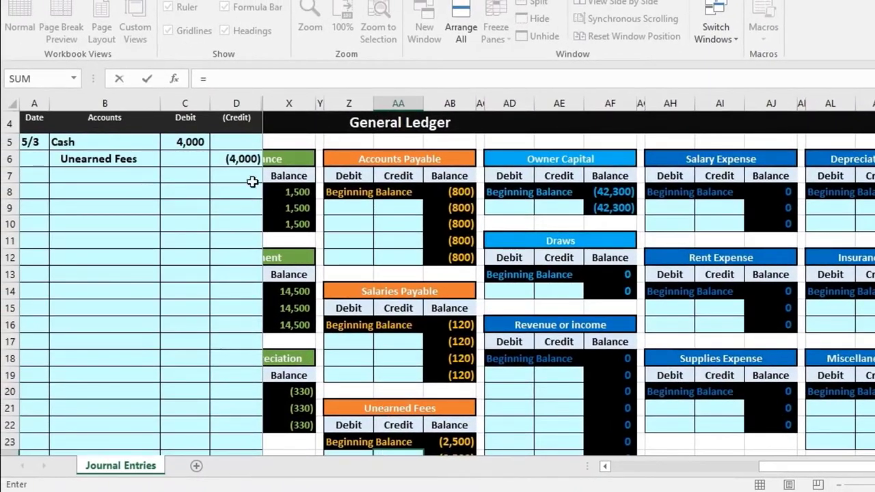
left_click(234, 157)
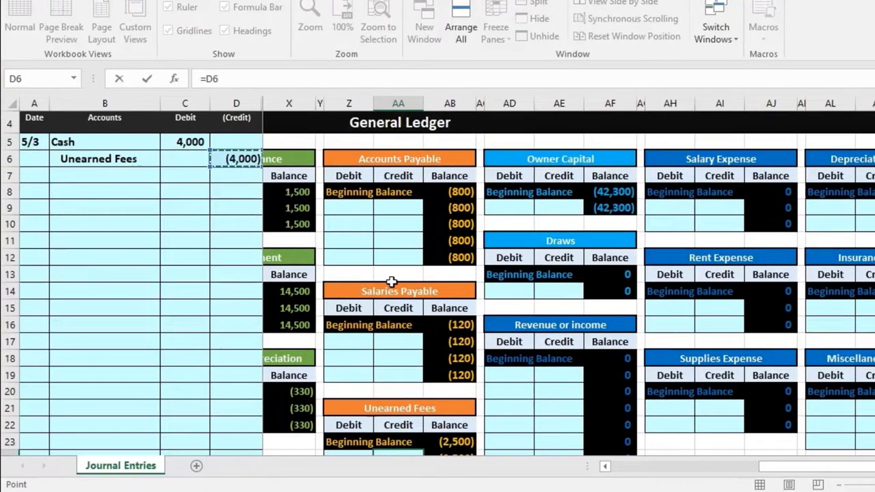
scroll(391, 281, "down", 1)
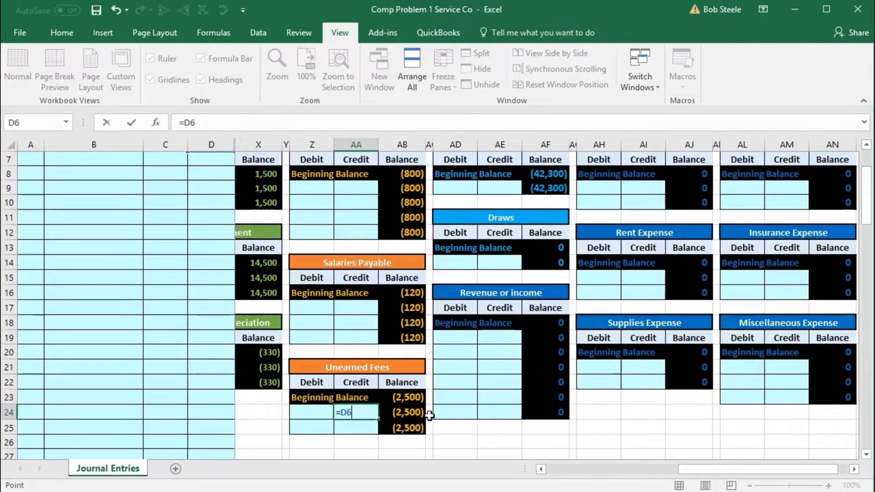
key("Return")
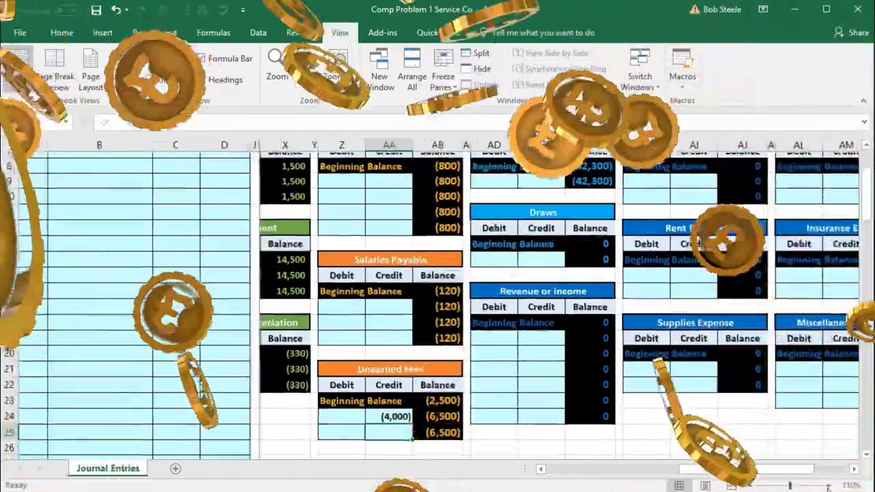
Enlarge the sheet to 130% and check the Unearned Fees balance and the debits-minus-credits total in the trial balance
left_click(828, 486)
left_click(828, 485)
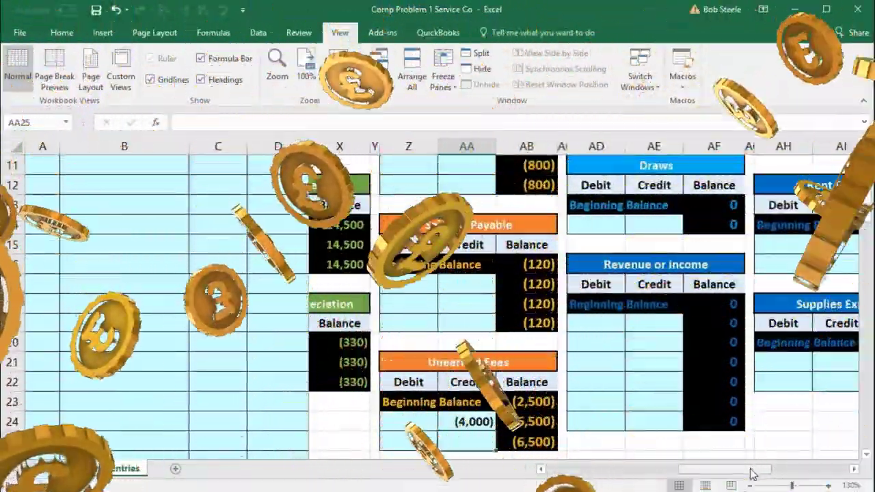
left_click_drag(752, 475, 615, 476)
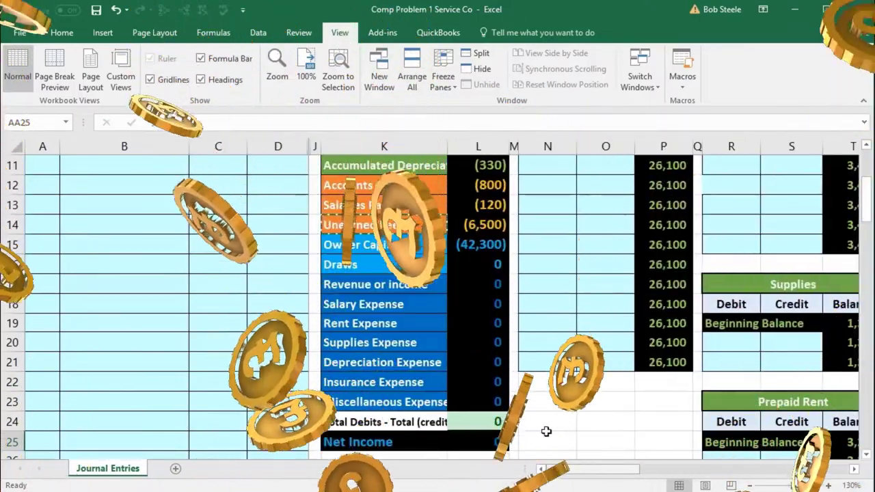
scroll(521, 409, "up", 1)
left_click(486, 281)
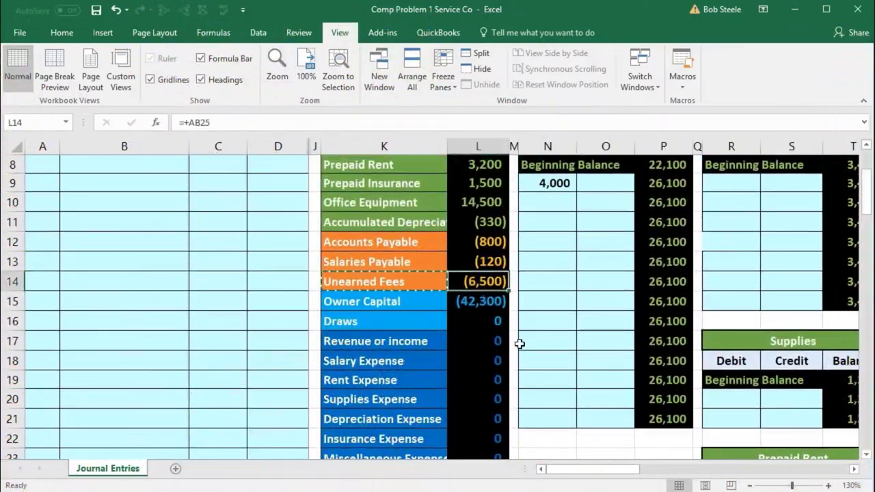
scroll(517, 363, "up", 1)
scroll(514, 362, "down", 2)
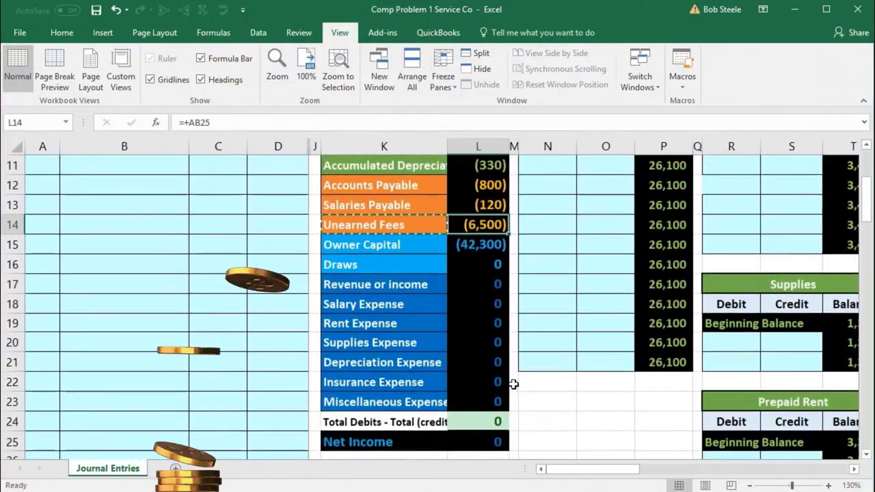
left_click(492, 419)
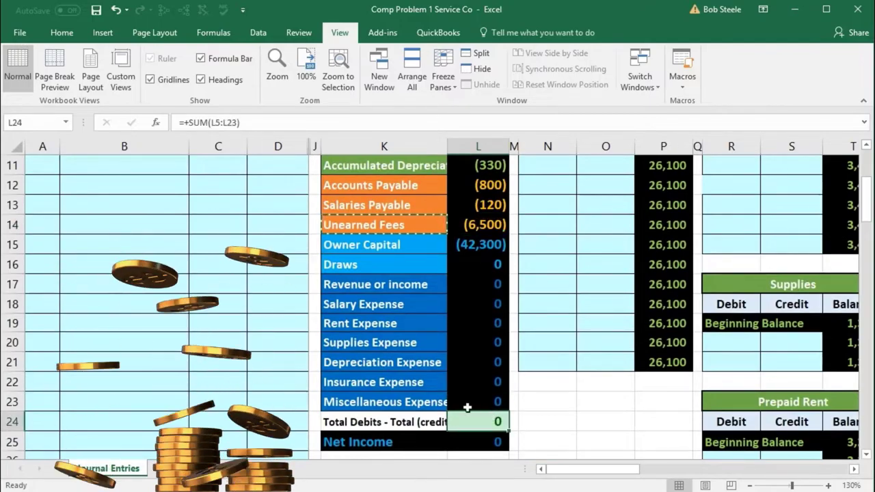
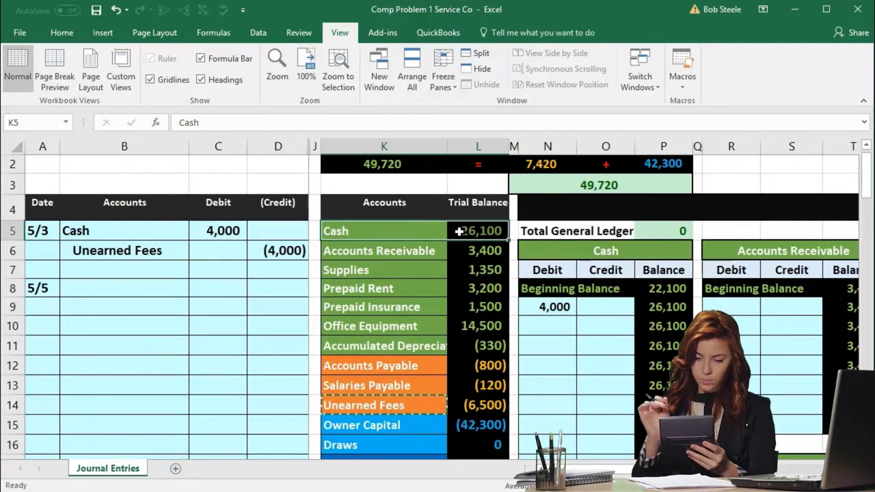
Copy the Cash account name from the trial balance into B8 of the 5/5 journal entry, pasting values only
left_click(386, 230)
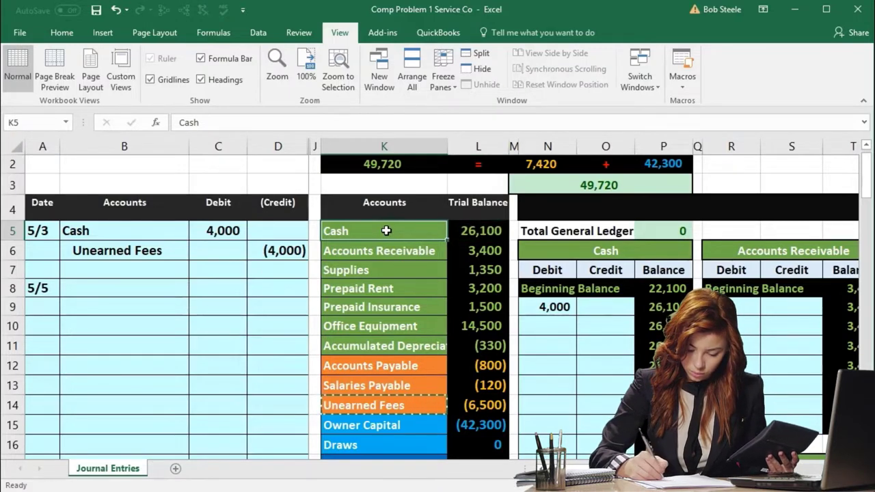
right_click(387, 231)
left_click(397, 259)
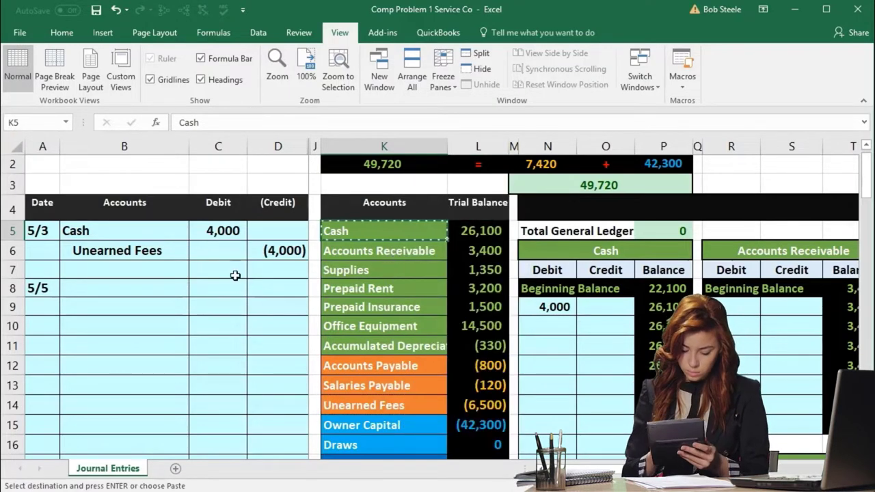
left_click(145, 288)
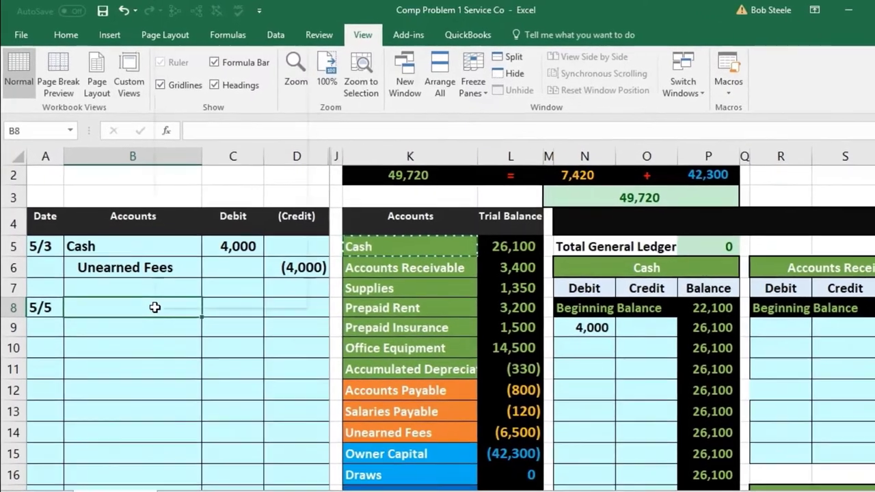
right_click(145, 288)
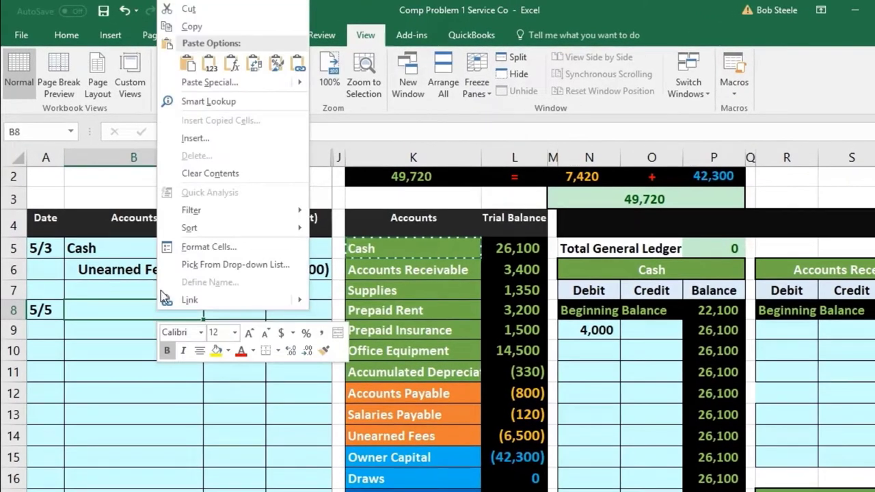
left_click(209, 67)
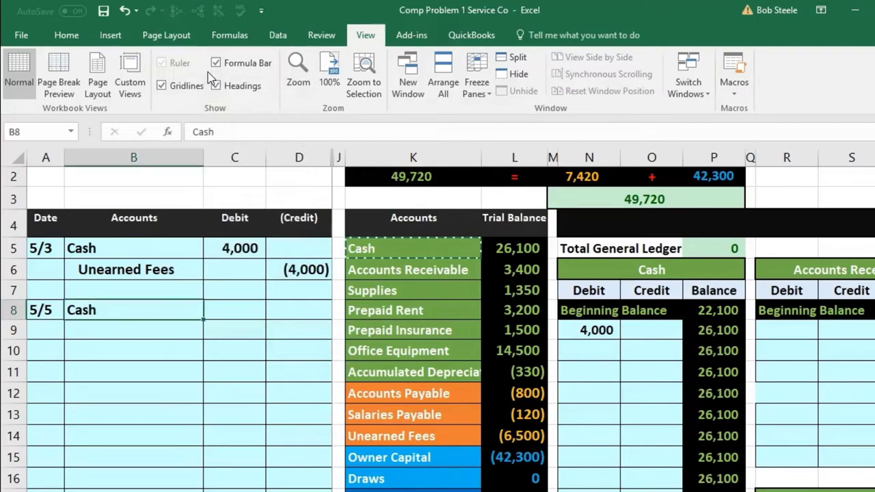
Look up the 5/5 transaction in the activity list and enter its 3,100 Cash debit in C8
scroll(326, 329, "down", 5)
scroll(326, 330, "down", 3)
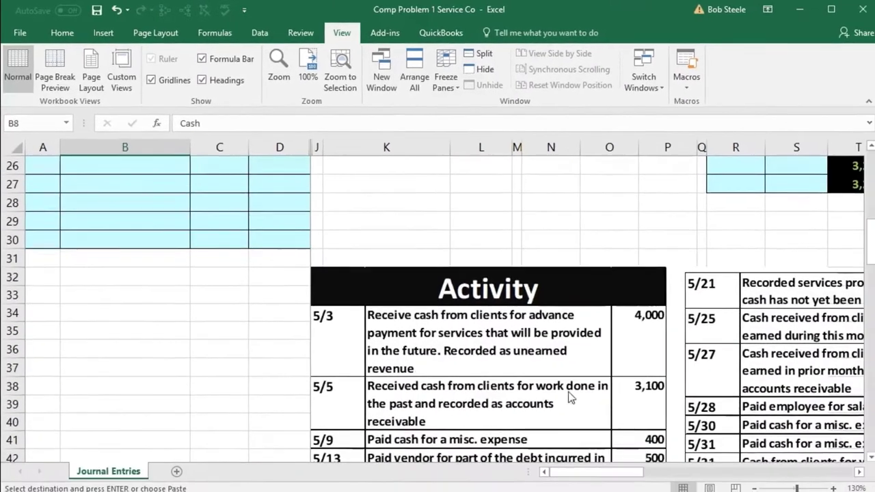
scroll(318, 395, "up", 7)
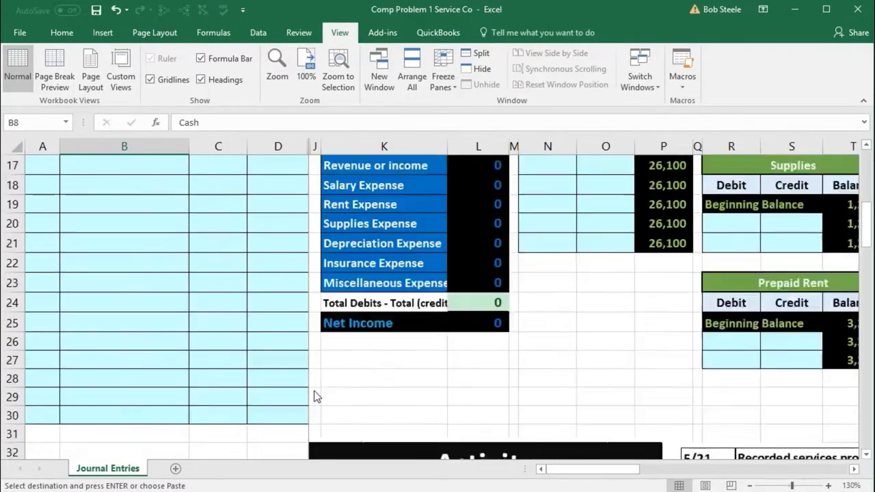
left_click(221, 222)
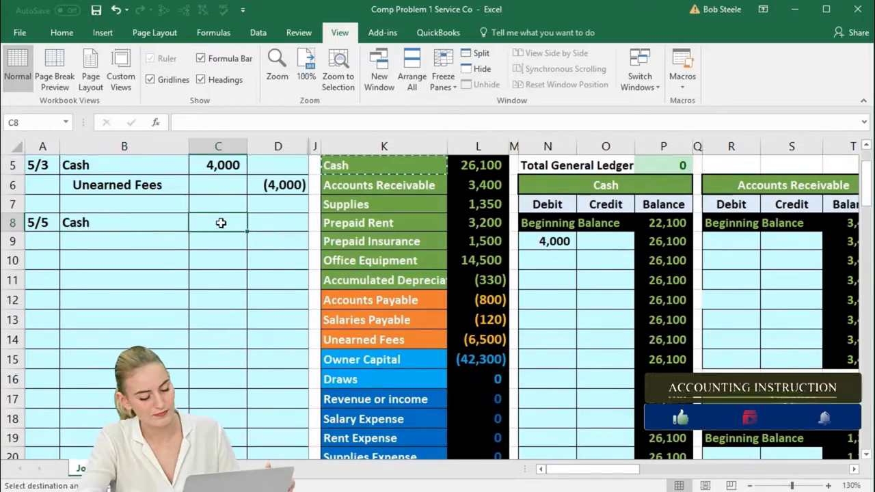
type("3100")
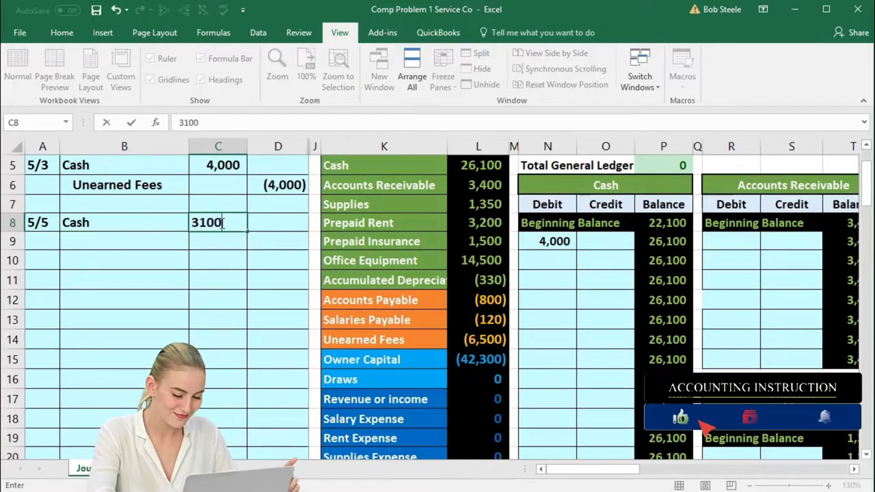
key("Return")
Enter the offsetting 5/5 credit in D9 as the negative of C8
key("Right")
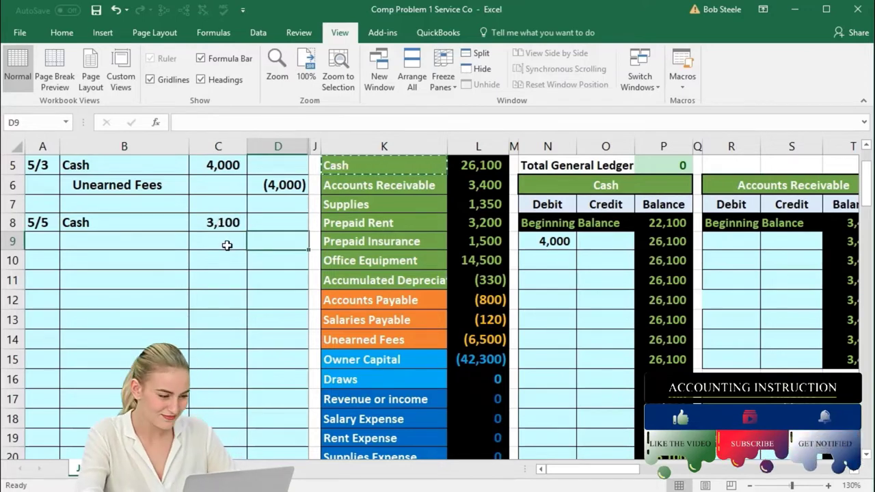
type("-")
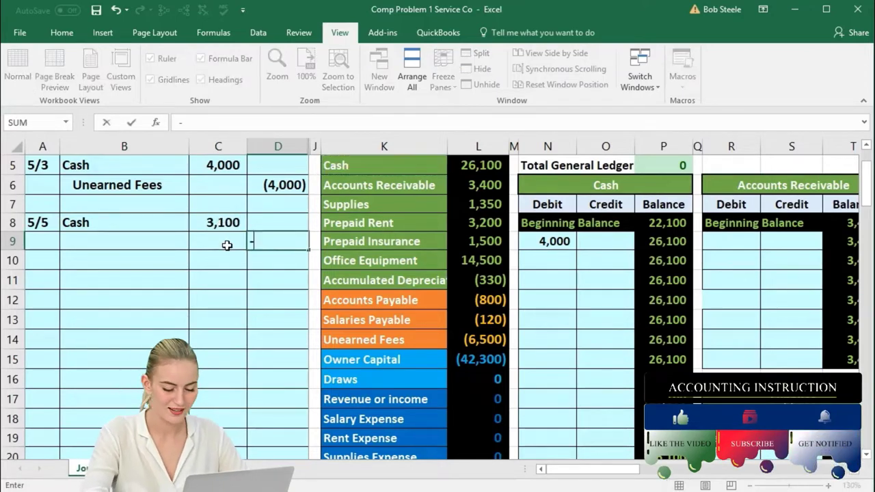
left_click(225, 223)
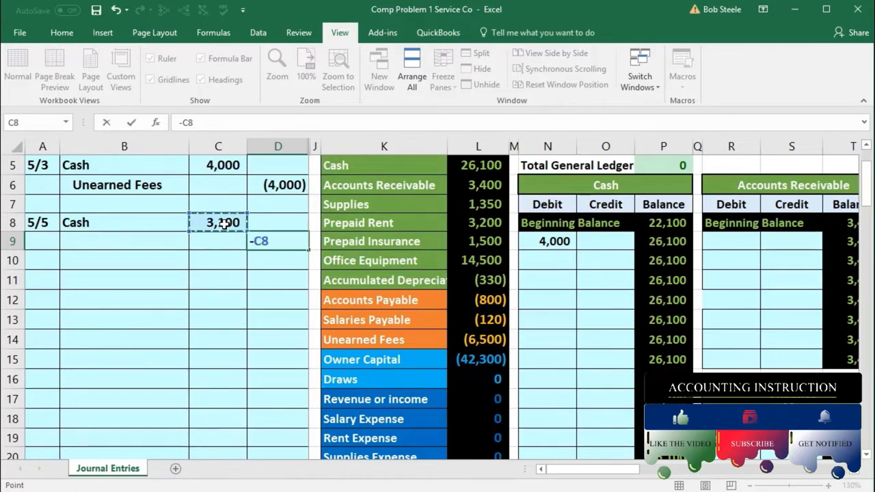
key("Return")
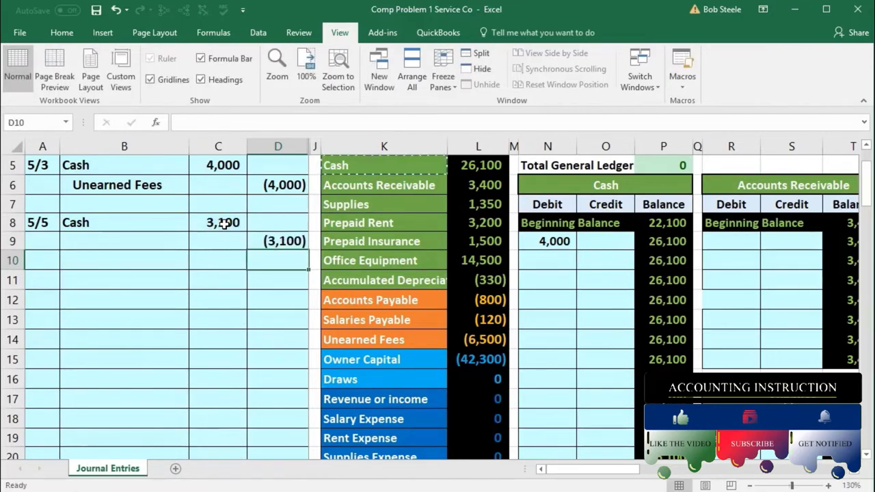
Review the 5/5 Cash debit against the activity description to determine which account the entry credits
left_click(139, 244)
scroll(437, 307, "down", 4)
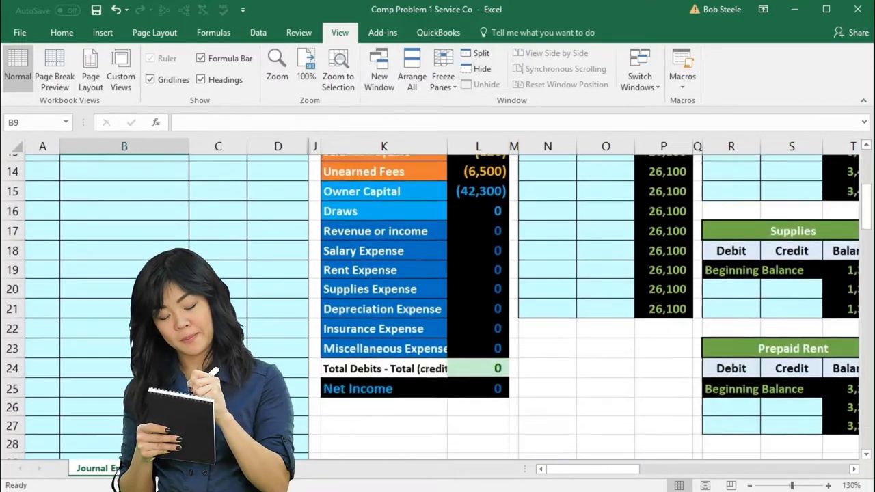
scroll(437, 308, "up", 2)
scroll(437, 307, "up", 1)
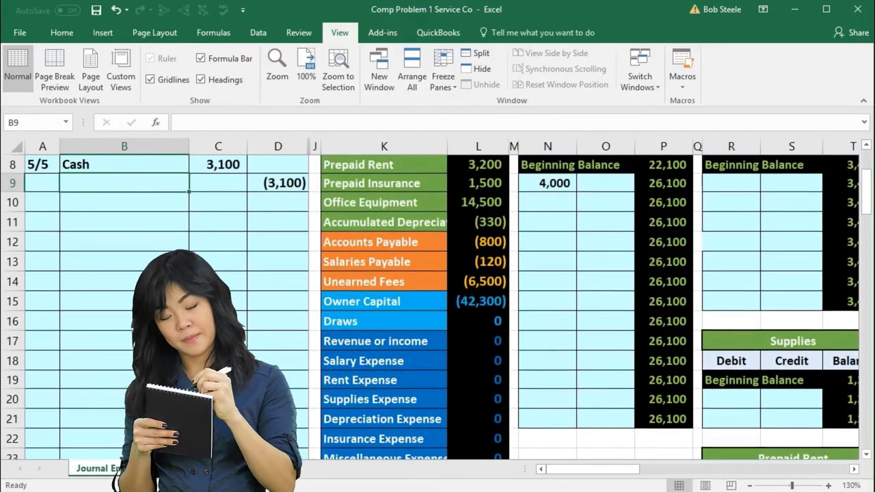
left_click_drag(157, 172, 210, 170)
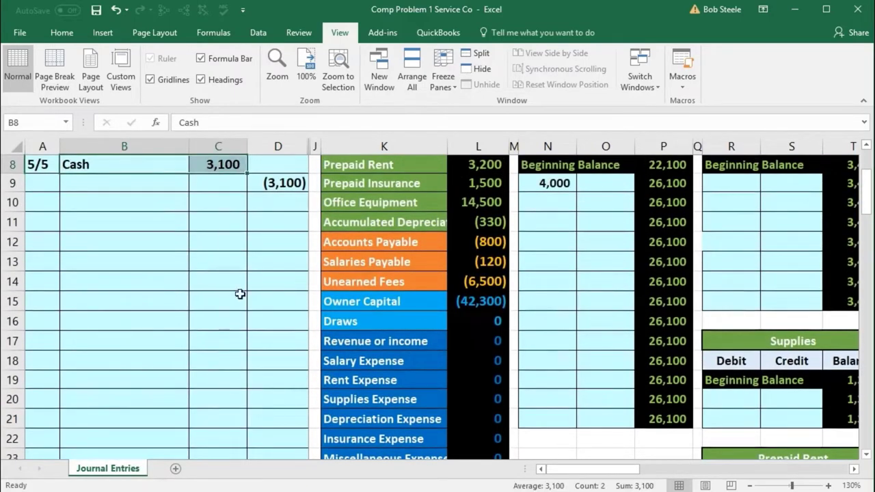
scroll(234, 338, "down", 6)
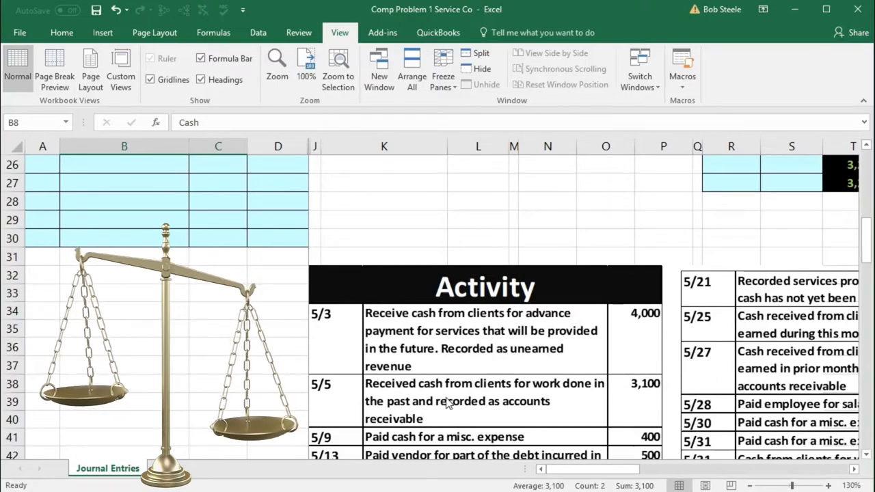
scroll(249, 280, "up", 3)
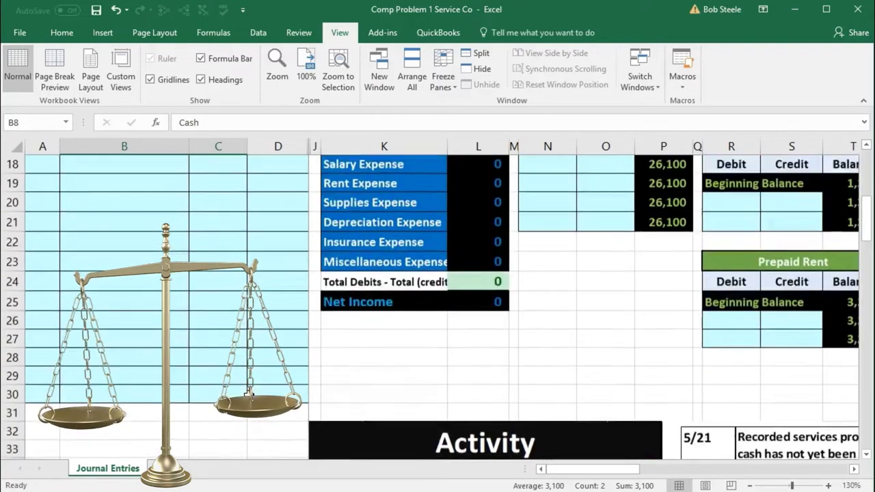
scroll(250, 394, "up", 5)
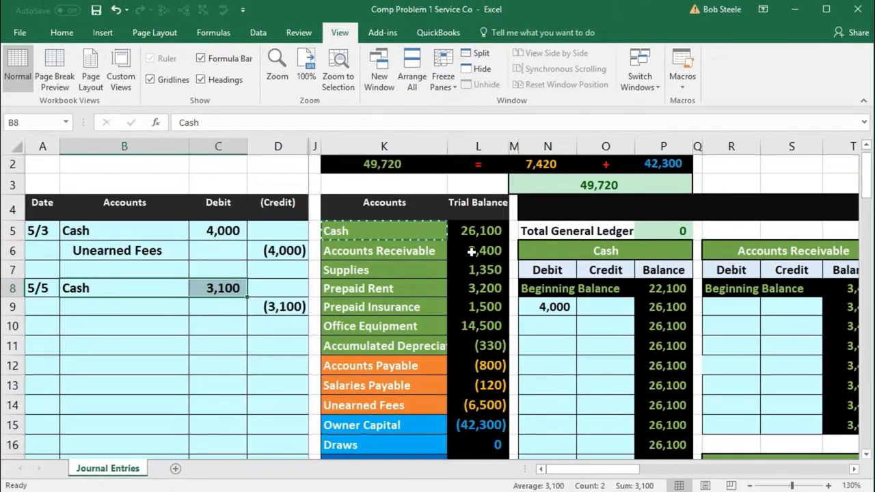
Copy the Accounts Receivable name from the trial balance into B9 as values only, and indent it as the 5/5 credit account
left_click(471, 252)
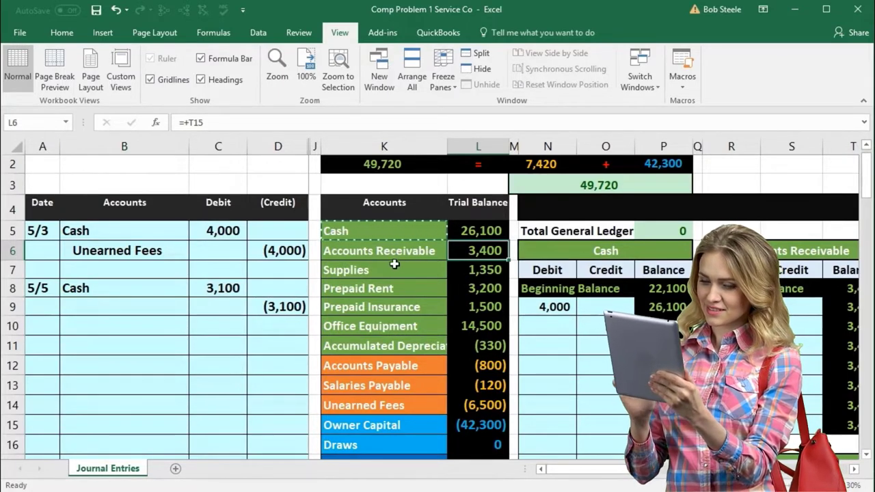
left_click(381, 253)
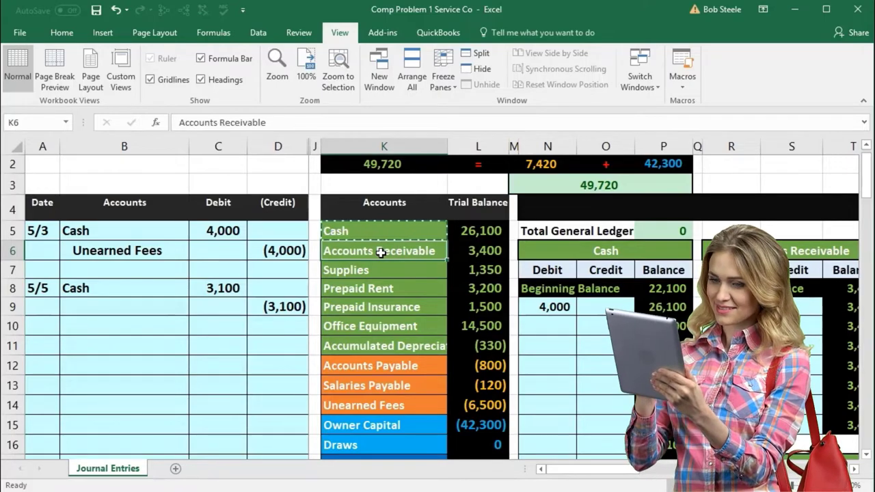
right_click(381, 253)
left_click(414, 280)
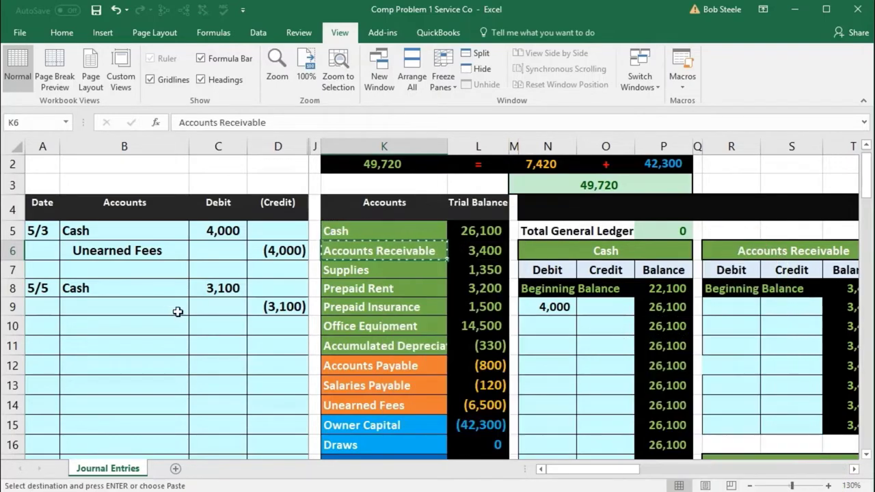
left_click(148, 306)
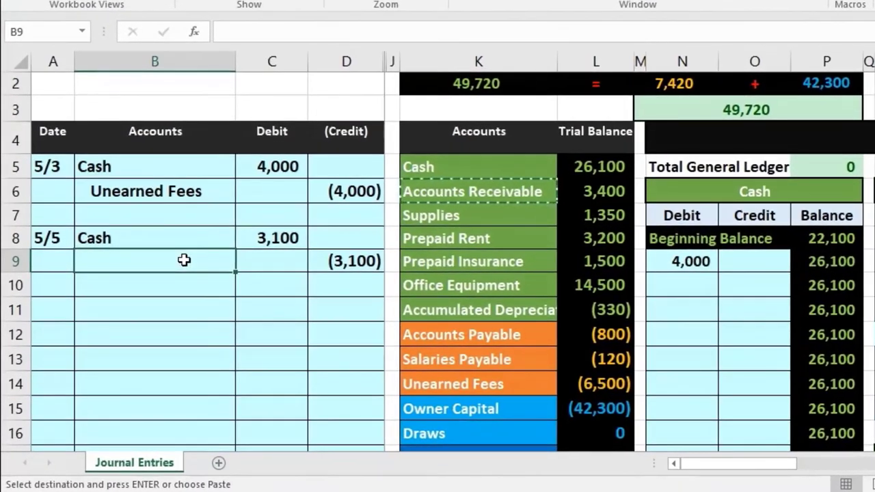
right_click(184, 259)
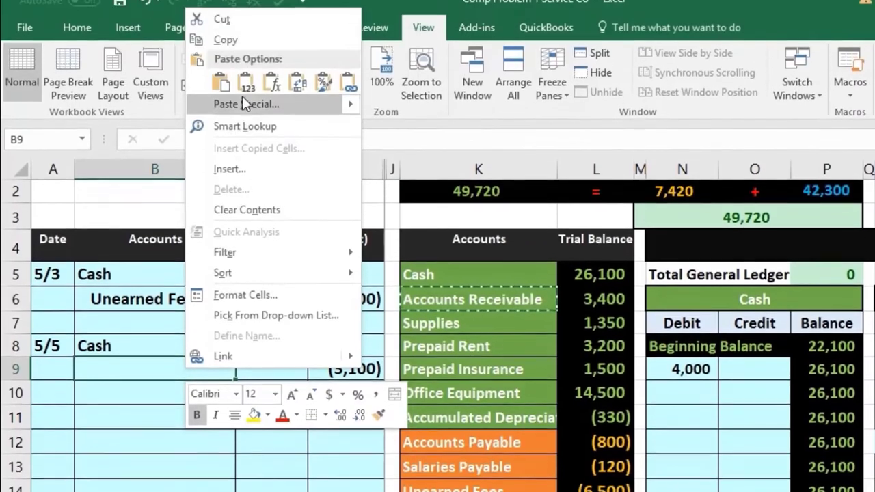
left_click(244, 98)
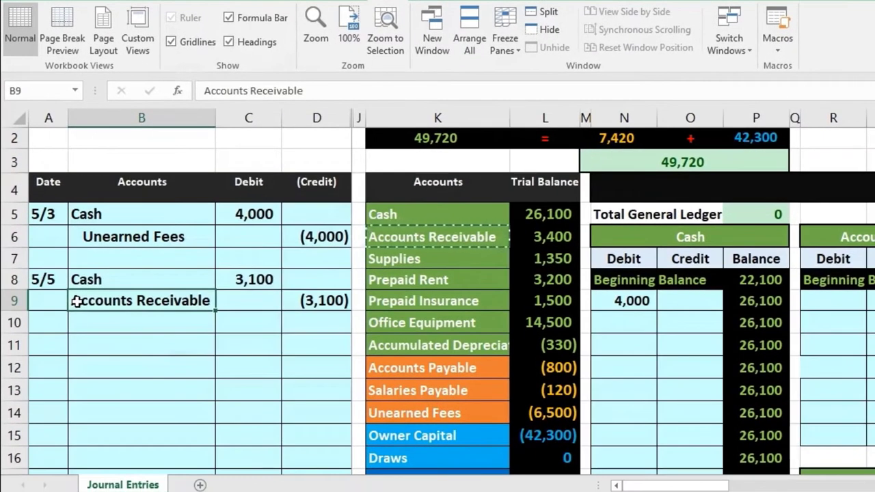
double_click(73, 301)
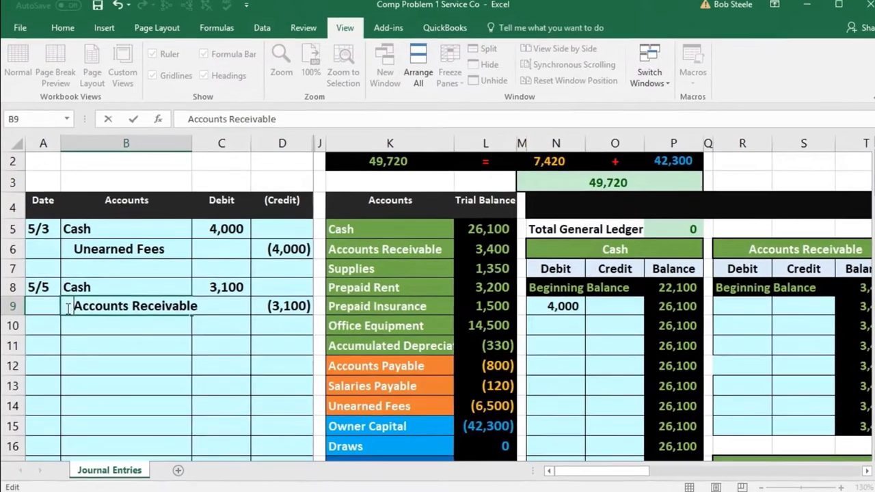
key("Return")
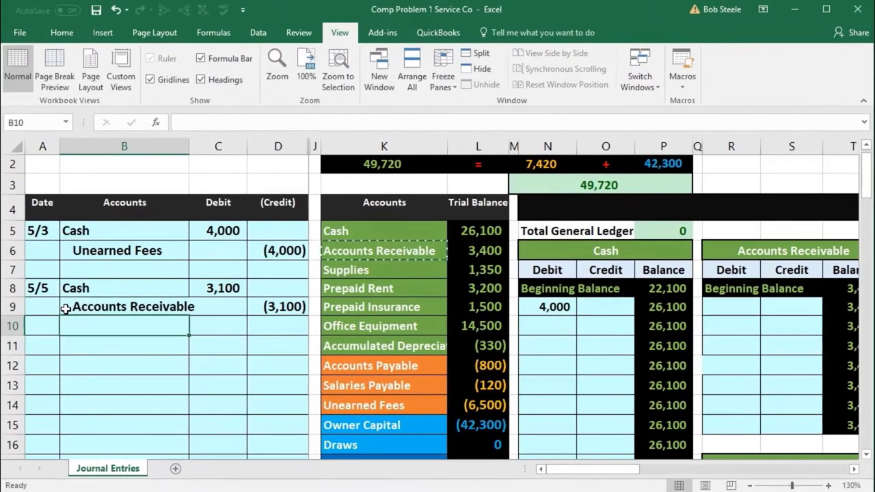
Post the 5/5 Cash debit to the Cash ledger by linking debit cell N10 to C8
left_click_drag(78, 307, 262, 305)
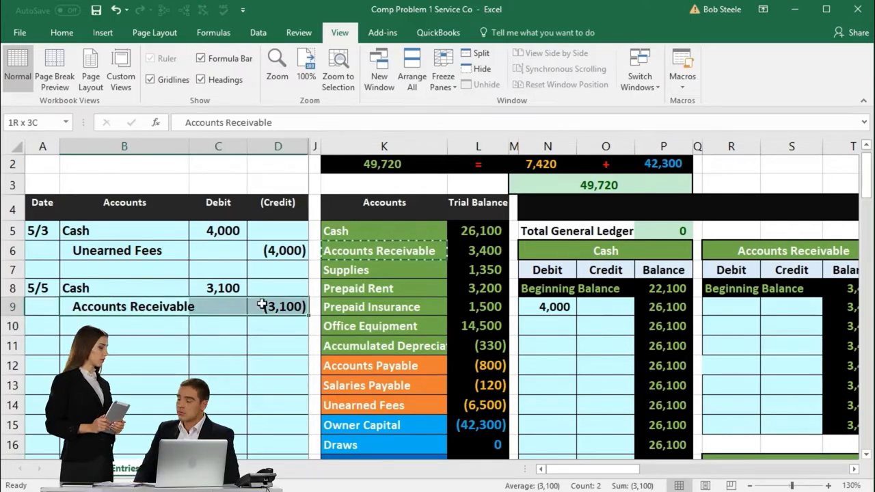
left_click(222, 288)
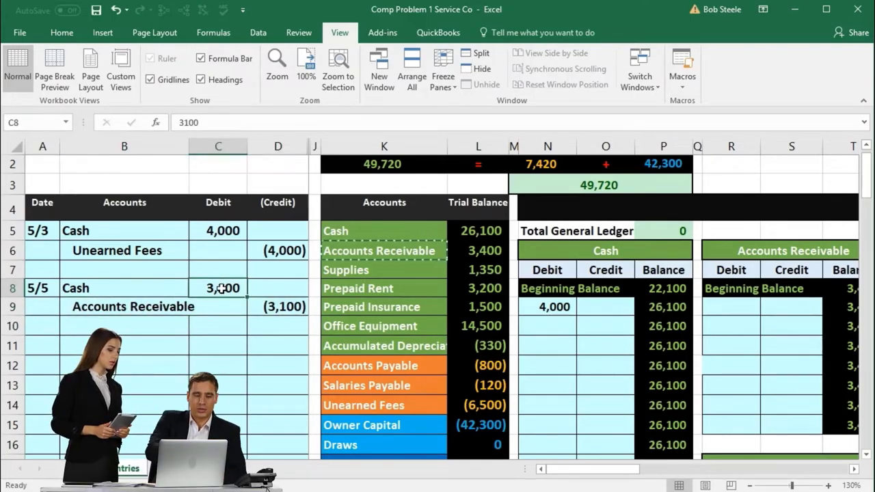
left_click_drag(159, 309, 256, 311)
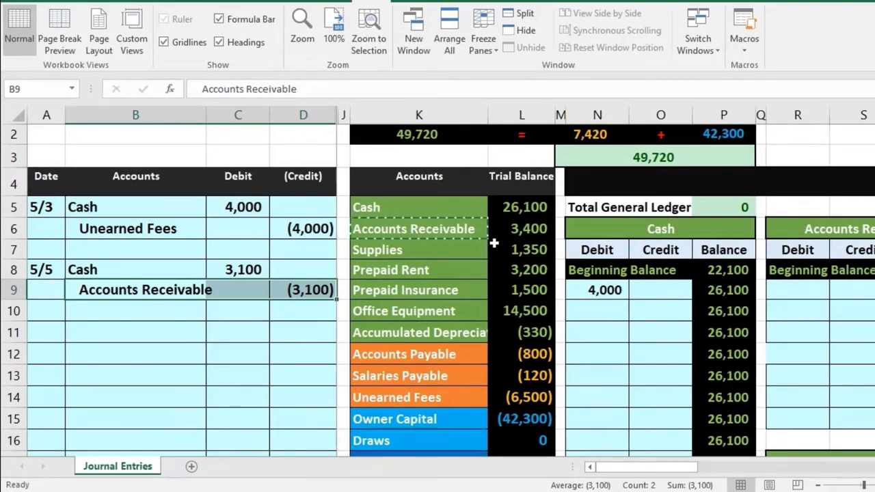
left_click_drag(162, 270, 222, 277)
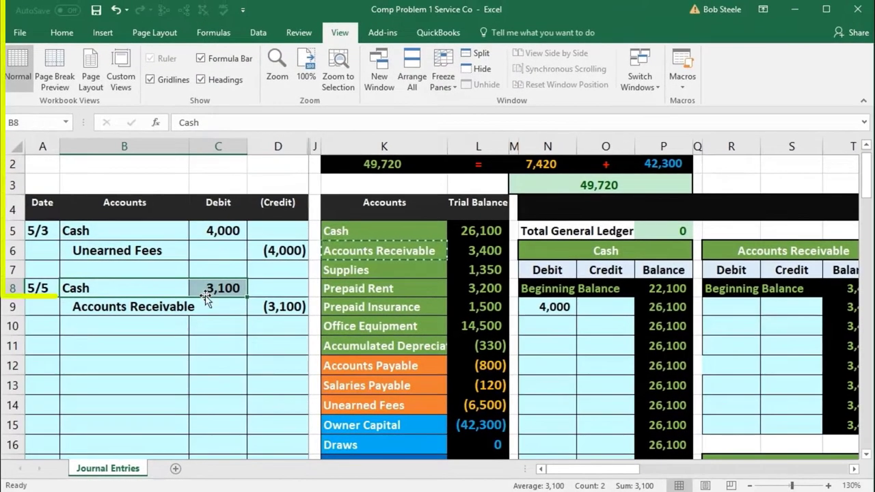
left_click(360, 231)
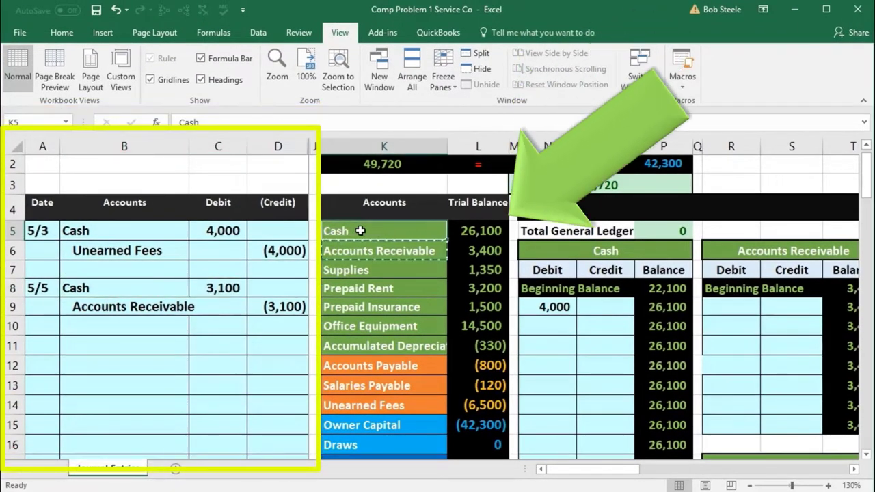
left_click(541, 248)
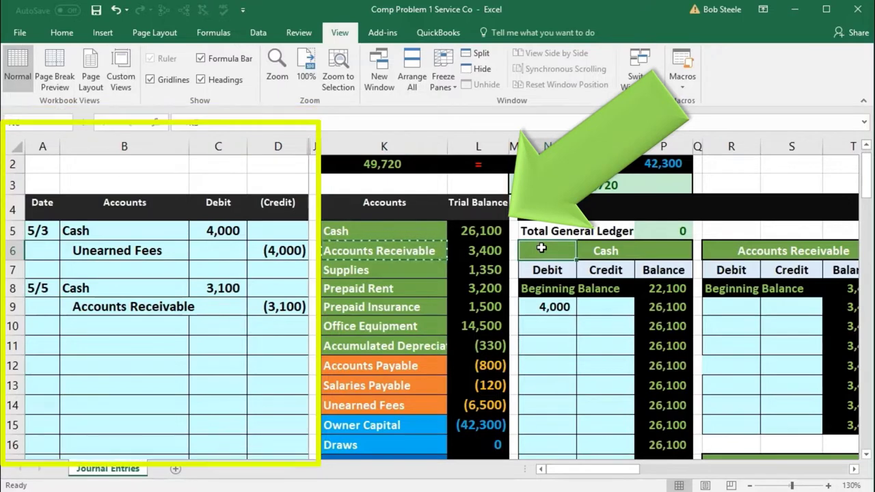
left_click(547, 270)
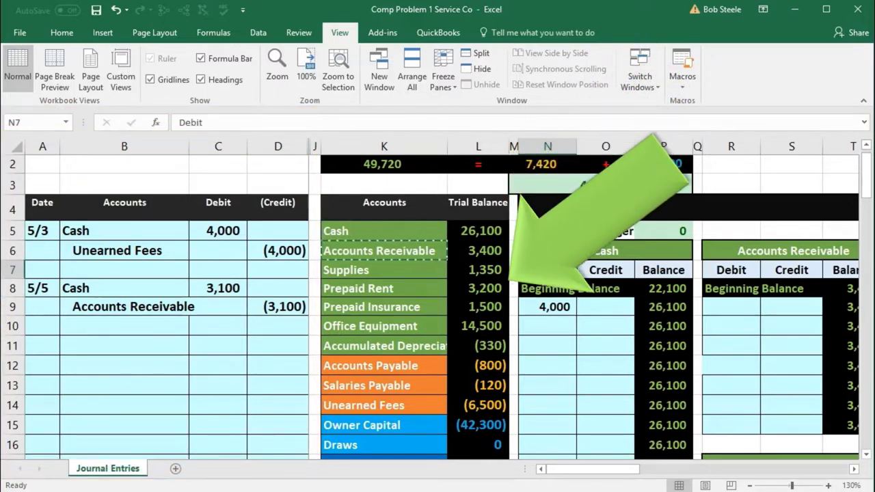
left_click(547, 321)
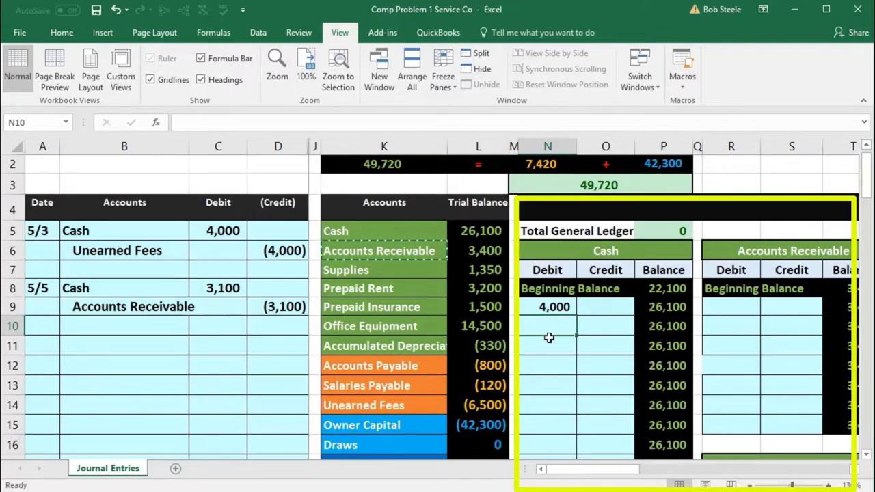
type("=")
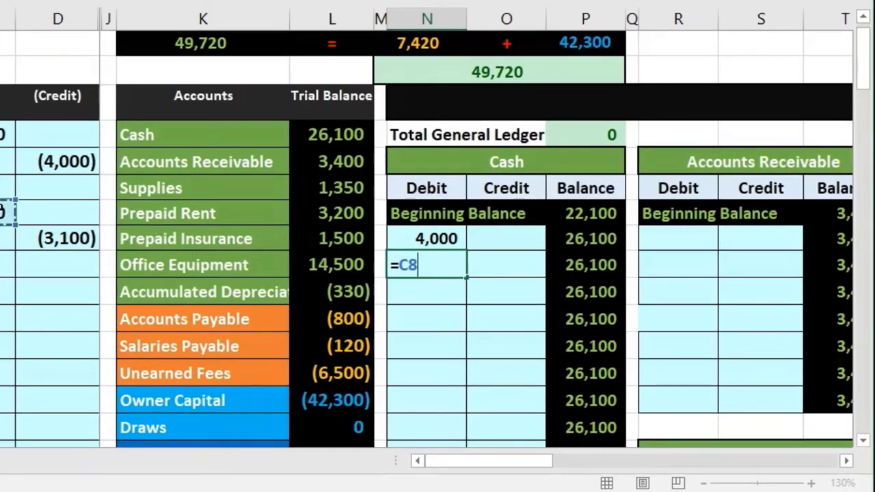
key("Return")
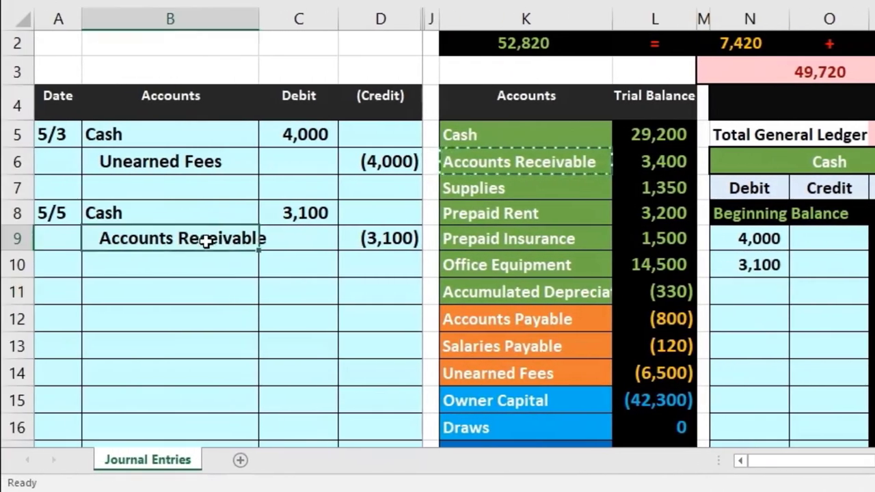
Post the 5/5 Accounts Receivable credit to its ledger by linking credit cell S9 to D9
left_click_drag(147, 240, 298, 247)
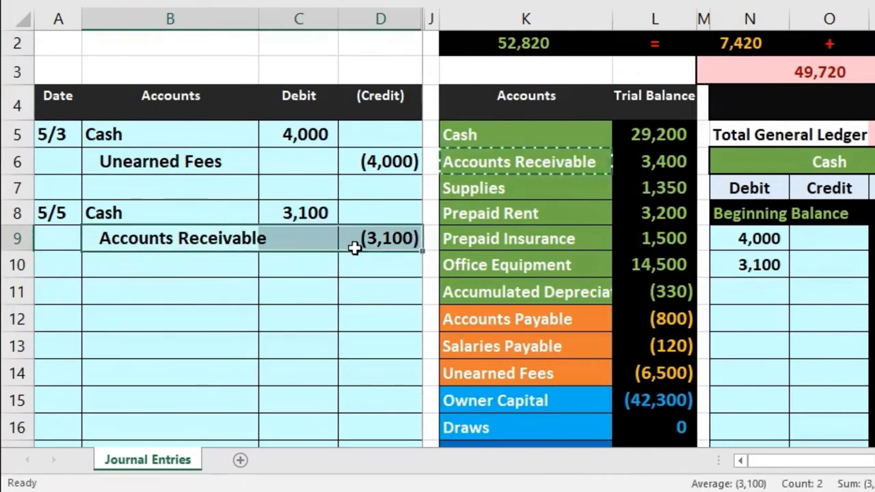
left_click_drag(504, 166, 648, 164)
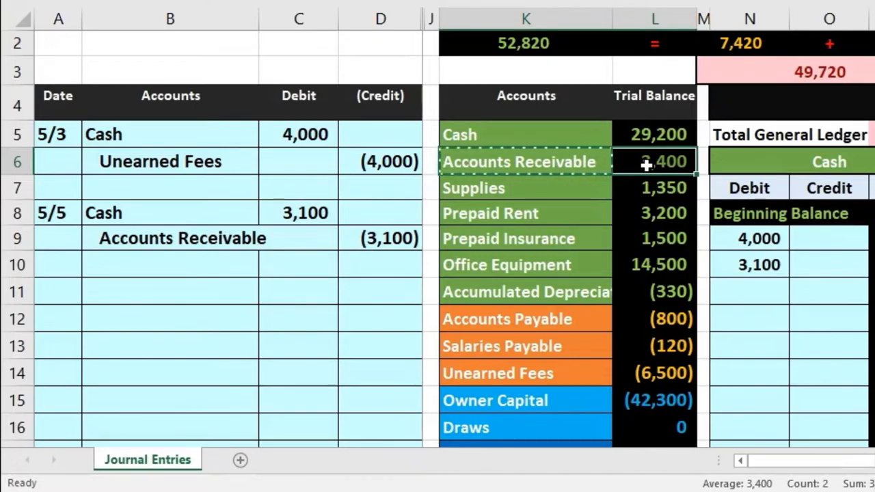
left_click_drag(595, 137, 622, 137)
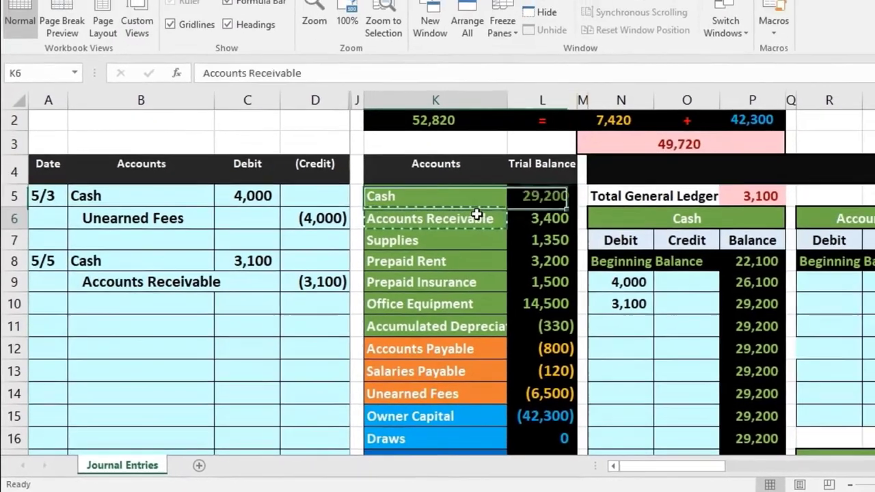
left_click_drag(476, 216, 521, 219)
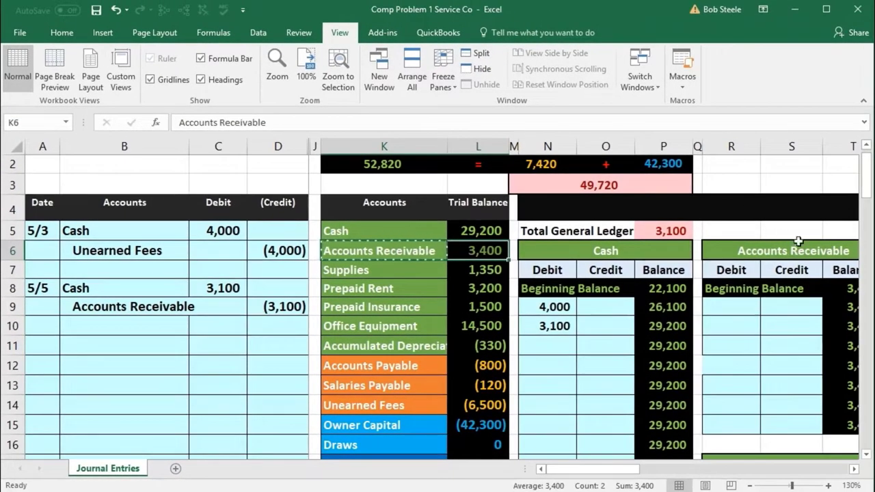
left_click(788, 306)
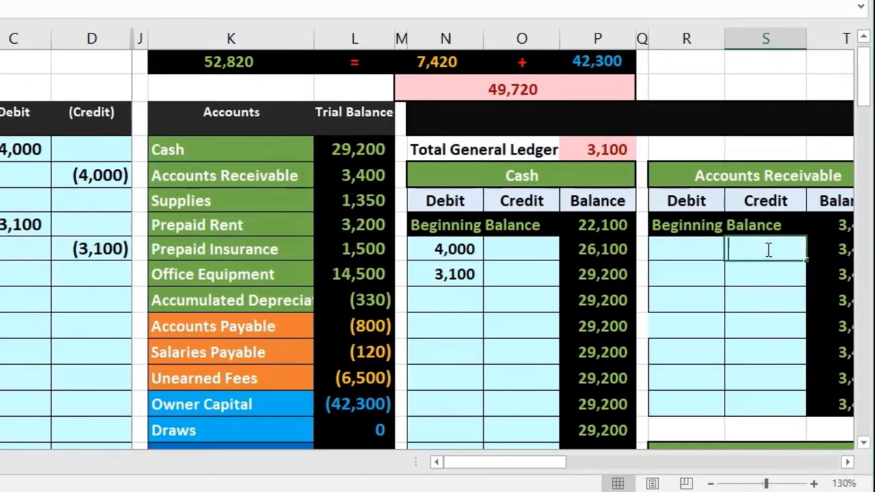
type("=")
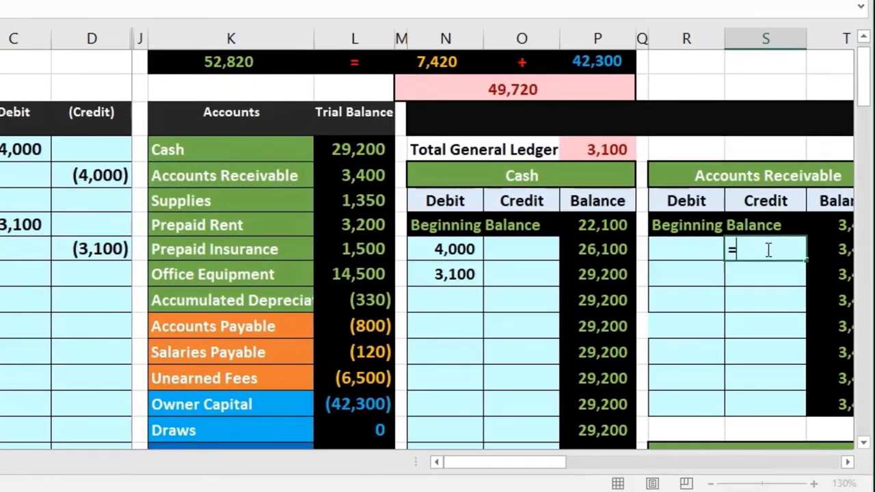
left_click(114, 248)
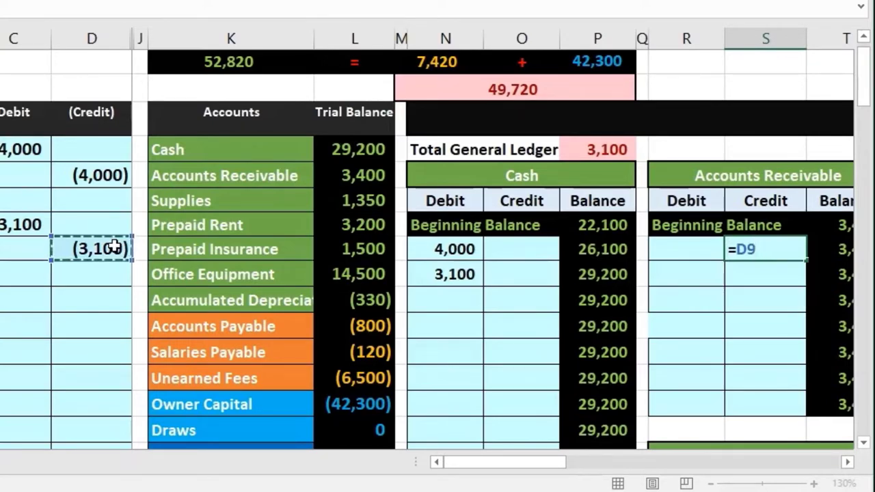
key("Return")
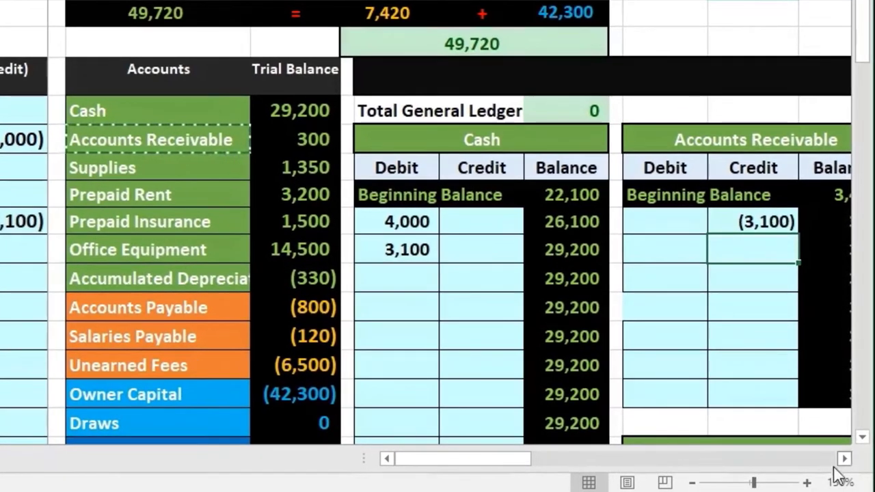
Check the Accounts Receivable ledger balance, the trial balance's debit-credit difference and the net income after posting the 5/5 entry
left_click(845, 458)
left_click(845, 459)
left_click(845, 458)
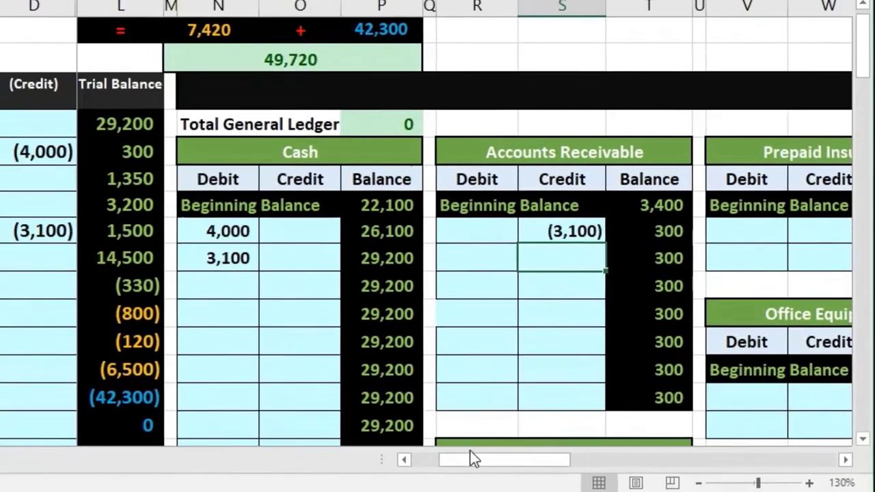
left_click_drag(451, 458, 424, 459)
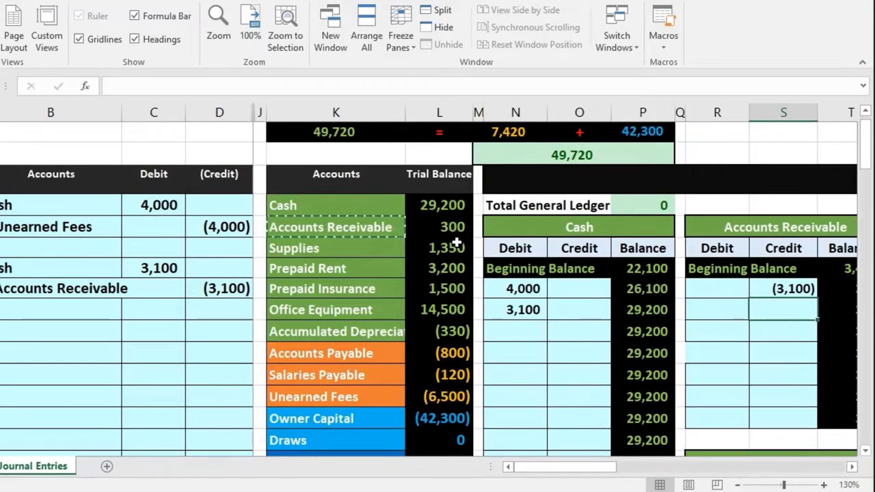
scroll(456, 243, "down", 3)
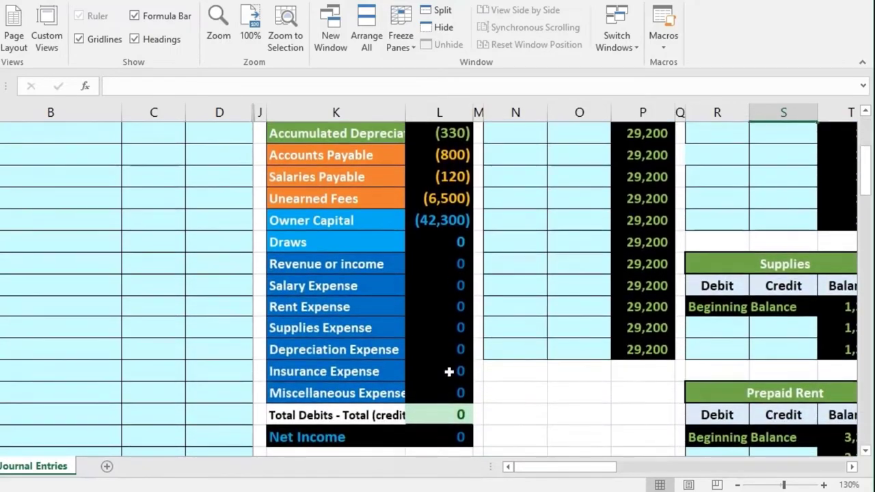
left_click(440, 414)
left_click(443, 432)
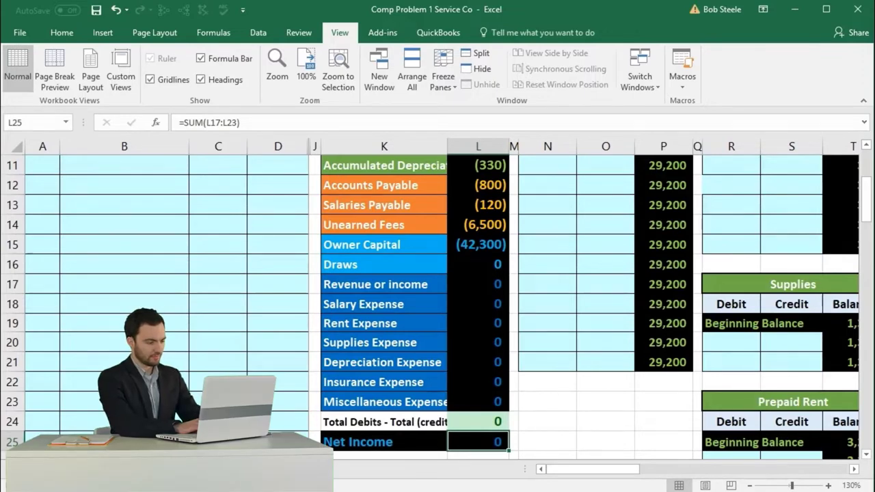
Look up the next transaction in the activity list and enter its date, 5/9, in A11 of the journal
scroll(316, 423, "down", 6)
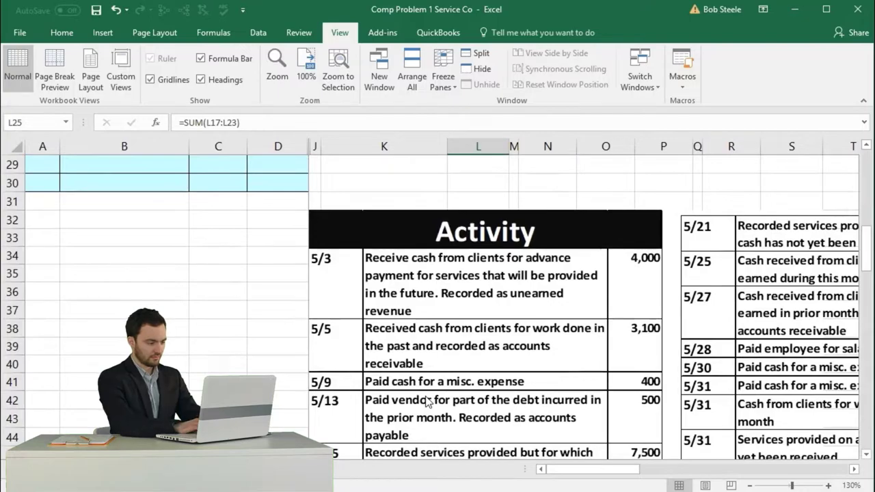
scroll(201, 398, "up", 8)
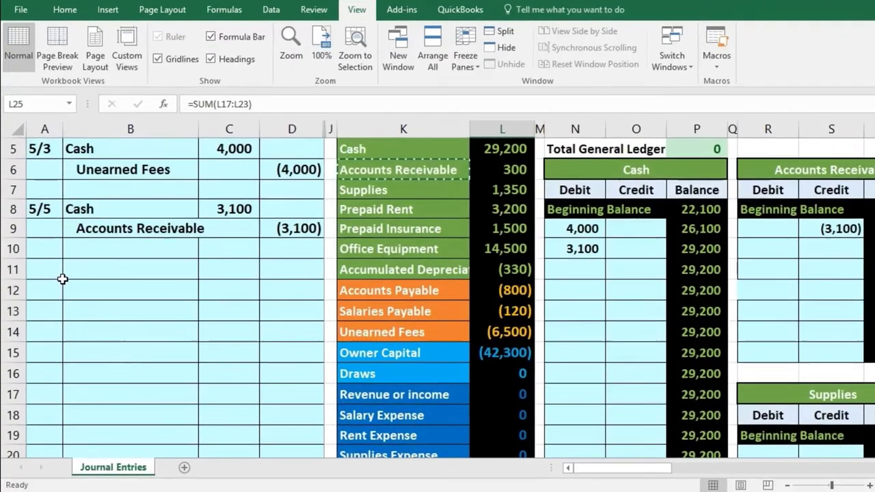
left_click(62, 279)
type("5/9")
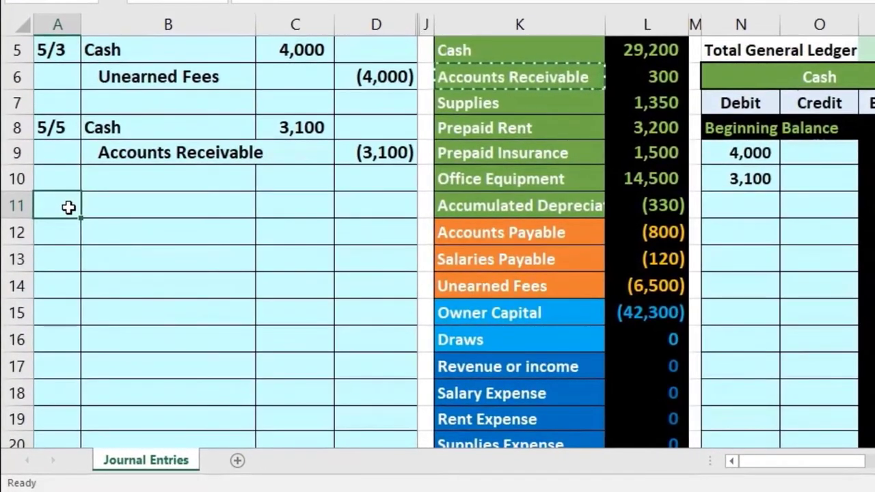
key("Return")
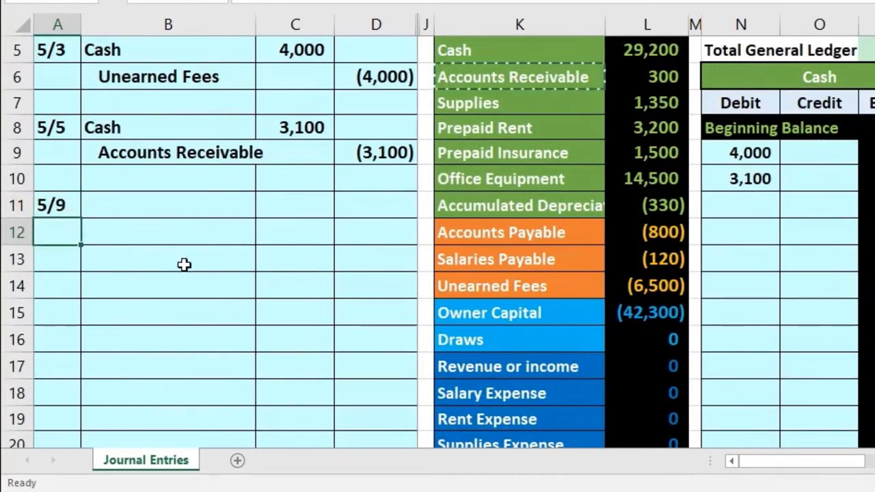
scroll(181, 266, "up", 1)
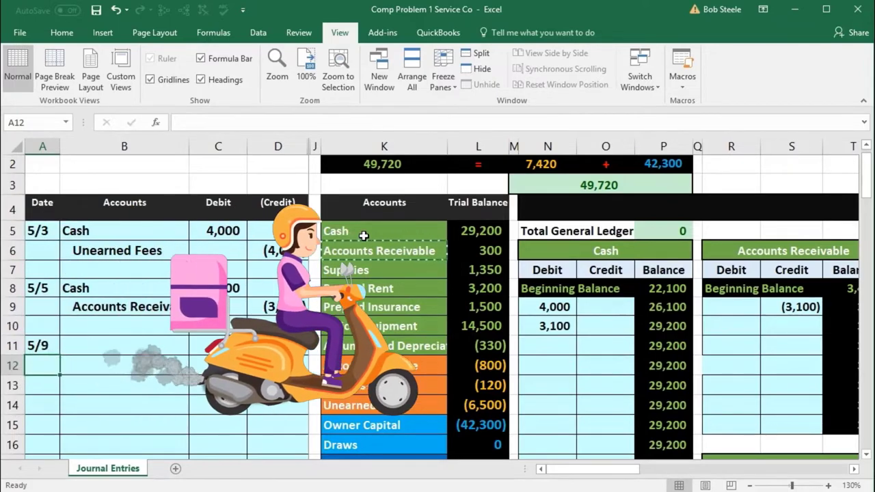
Copy the Cash account name from the trial balance into B12 as values only and indent it as the credit account
left_click(481, 234)
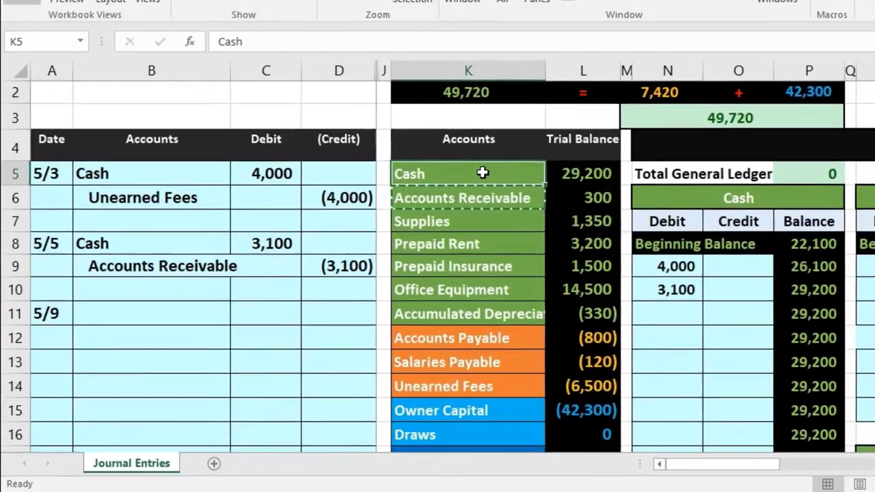
right_click(396, 230)
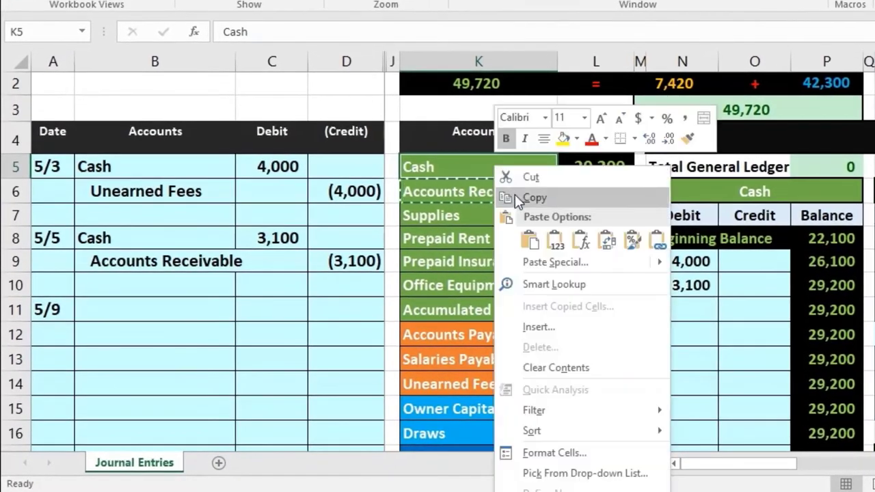
left_click(517, 196)
left_click(62, 310)
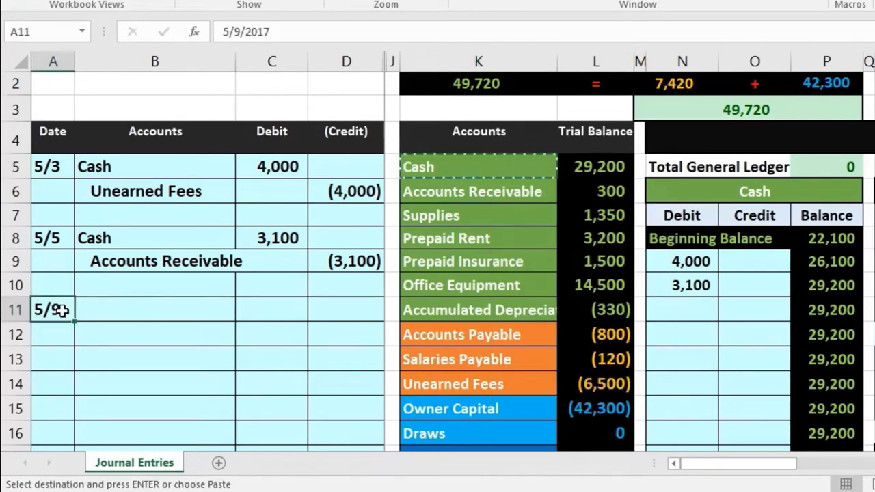
left_click(85, 325)
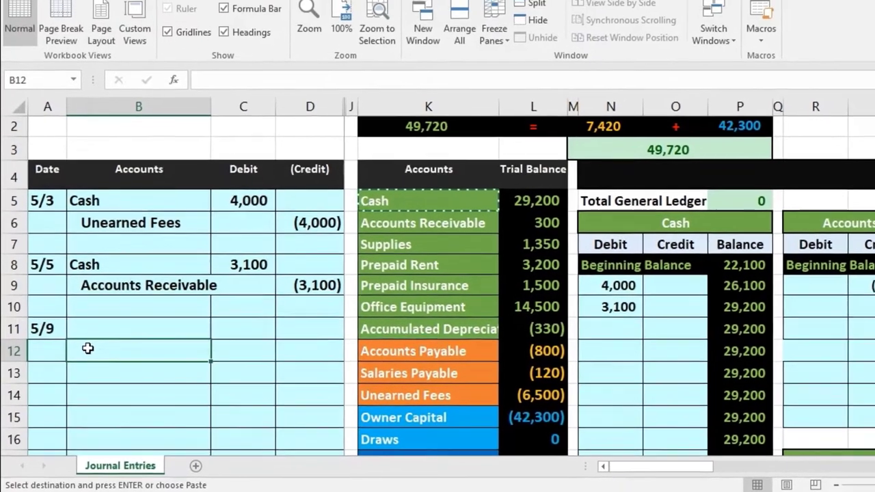
right_click(85, 326)
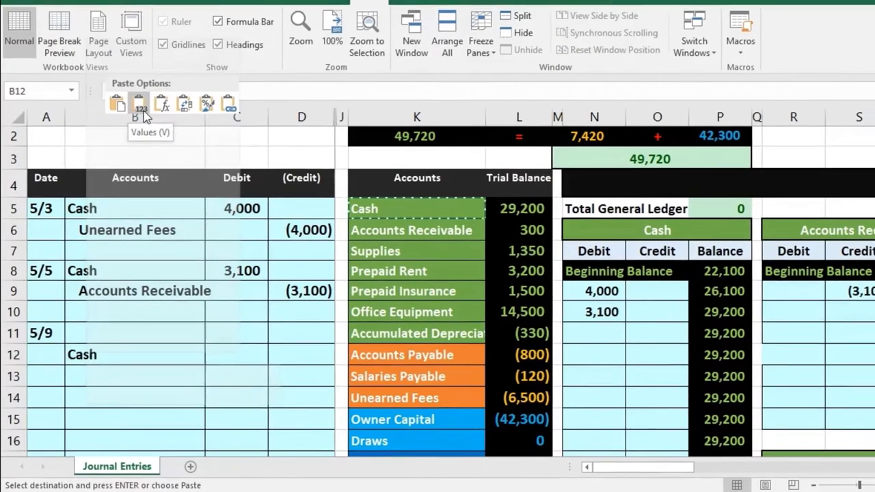
left_click(141, 99)
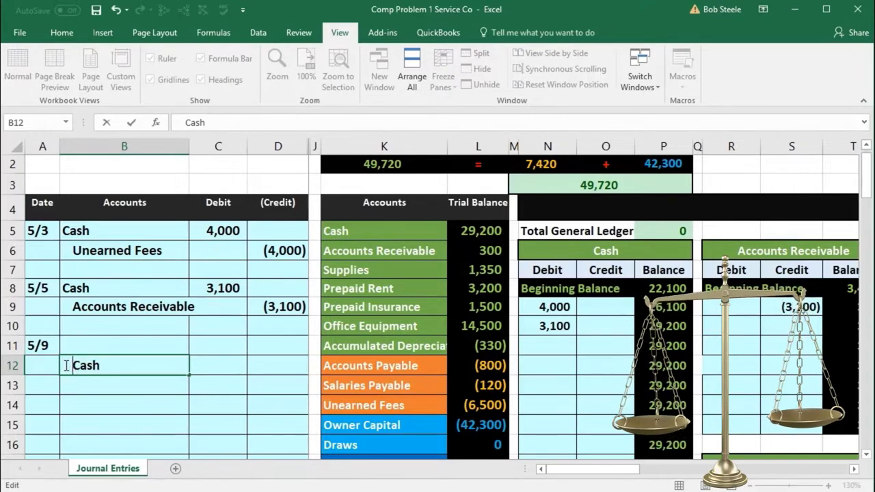
key("Return")
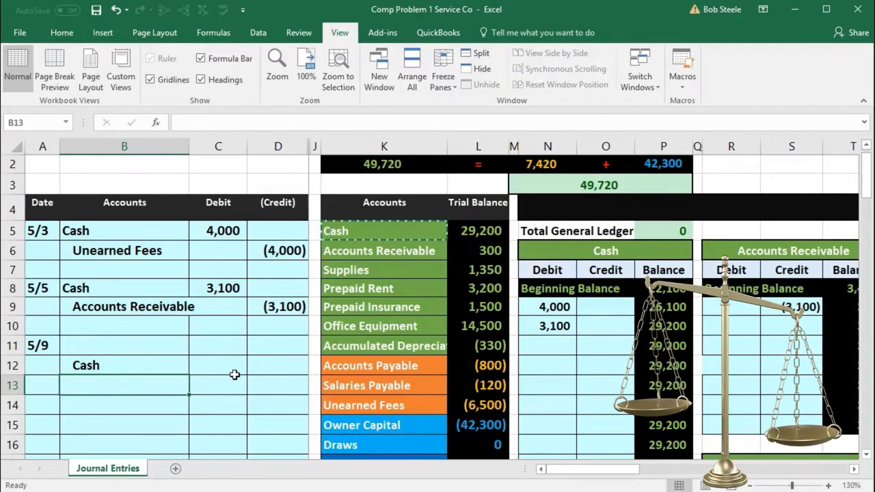
Look up the 5/9 amount in the activity list and enter -400 as the Cash credit in D12
left_click(268, 366)
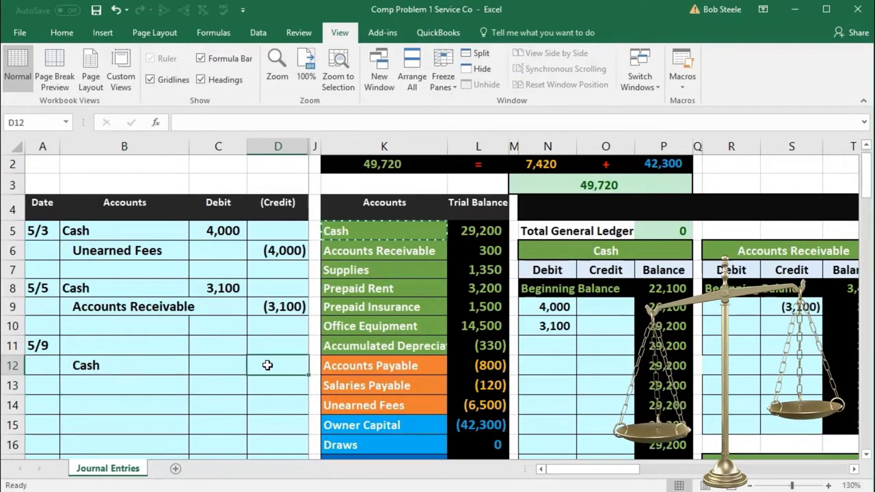
scroll(268, 366, "down", 7)
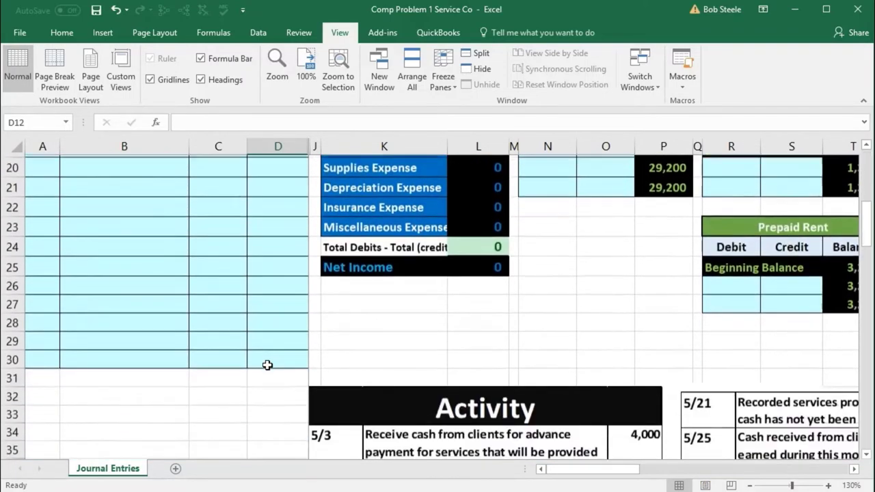
scroll(267, 366, "down", 1)
scroll(267, 366, "up", 8)
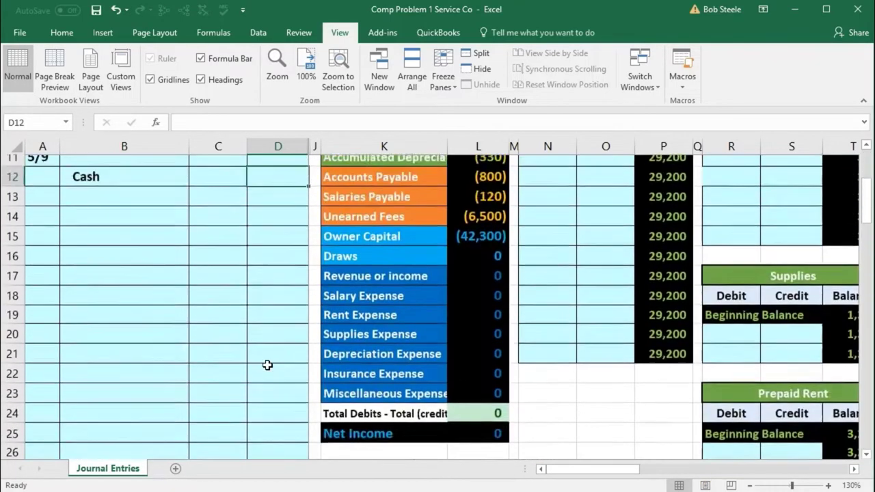
type("-")
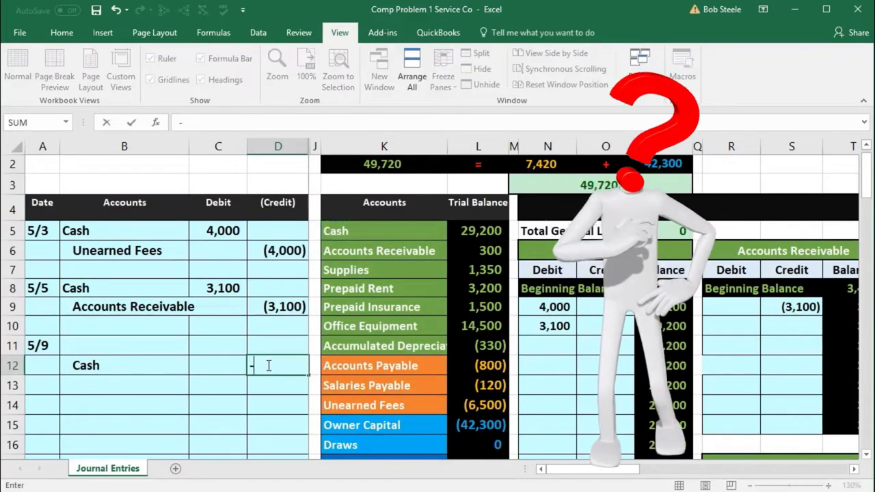
type("400")
key("Return")
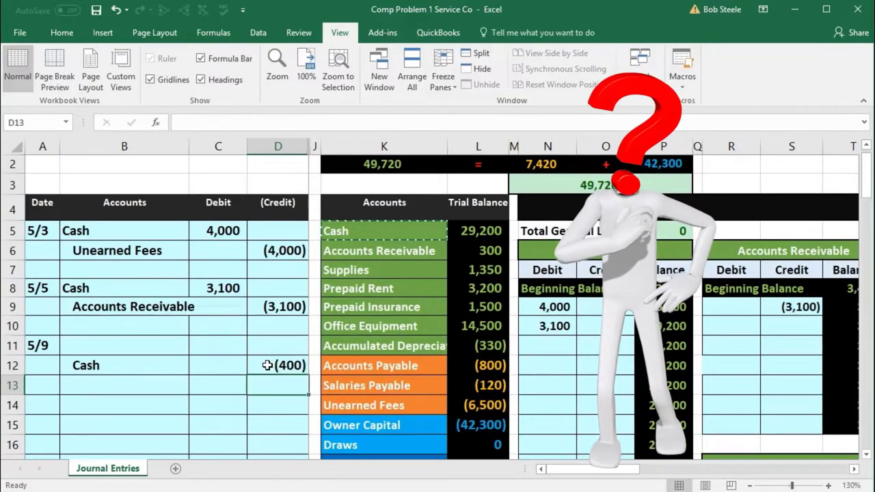
Fill the 5/9 debit in C11 with the formula -D12
key("Up")
key("Up")
key("Left")
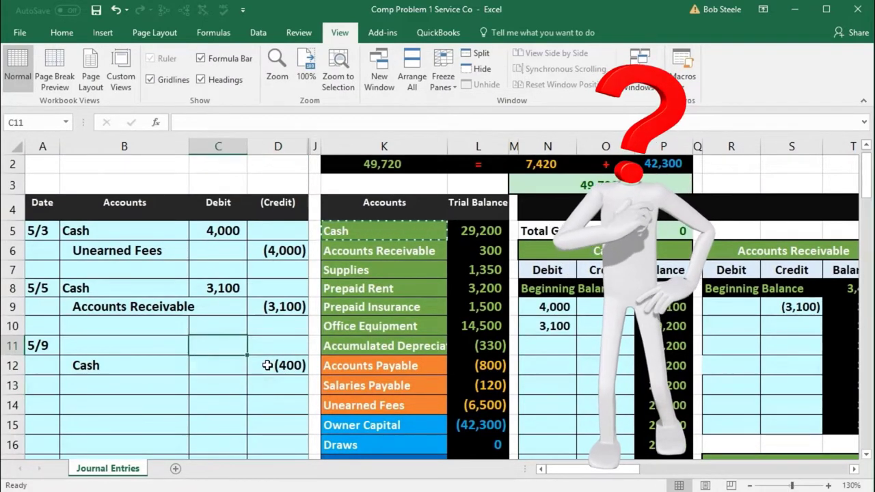
type("-")
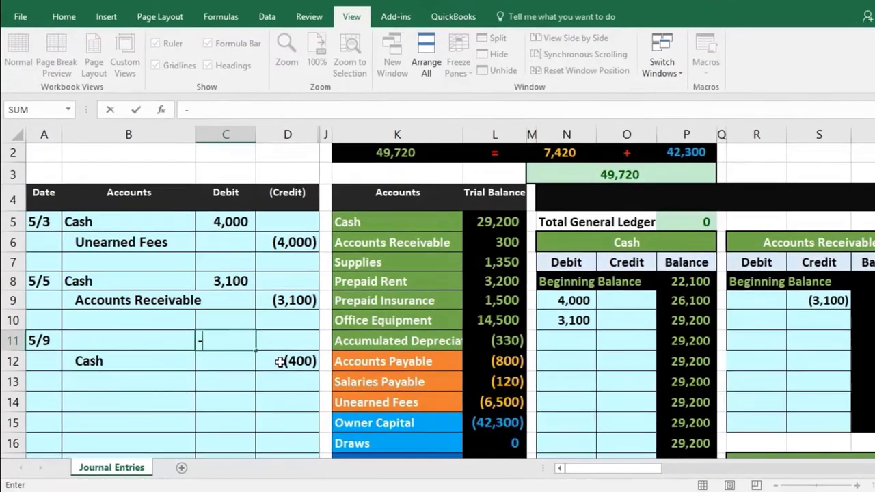
left_click(268, 367)
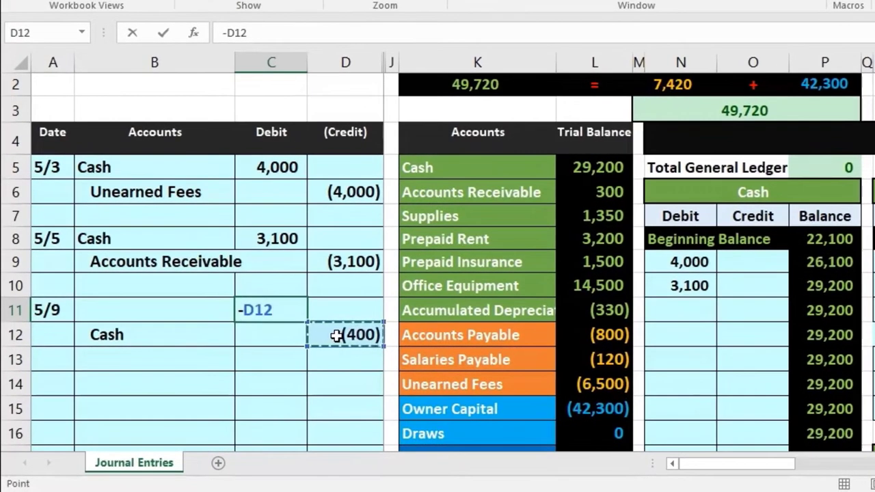
key("Return")
Check the 5/9 activity description and copy Miscellaneous Expense from the trial balance into B11 as values only
left_click(194, 307)
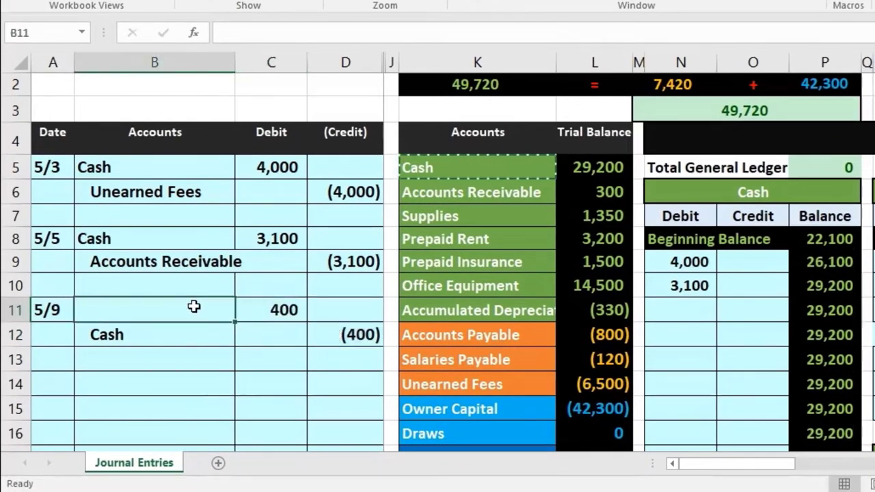
scroll(194, 306, "down", 8)
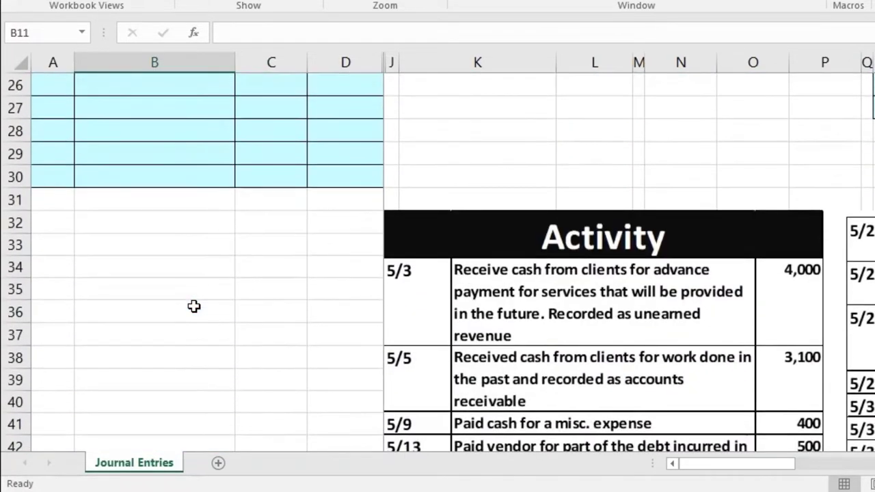
scroll(194, 306, "up", 5)
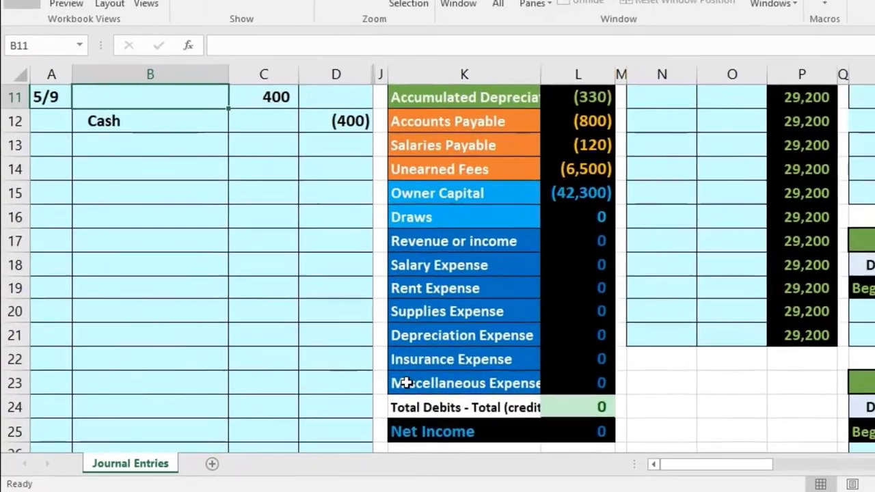
left_click(406, 383)
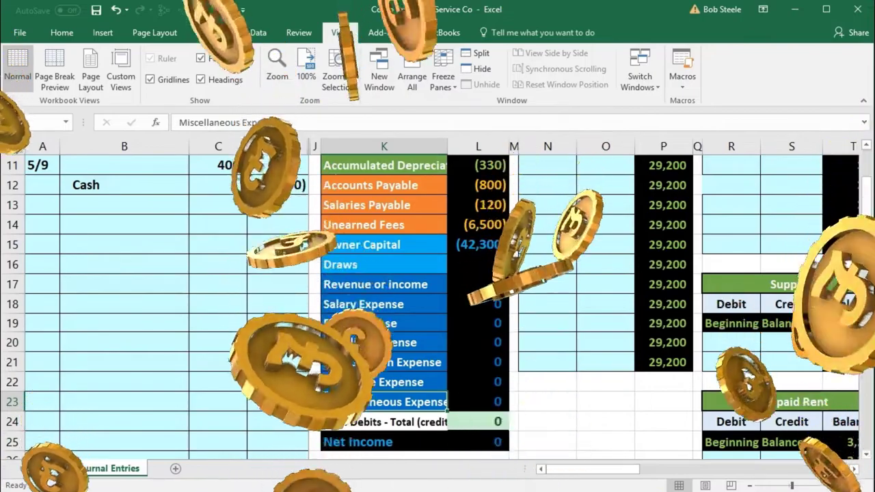
right_click(345, 403)
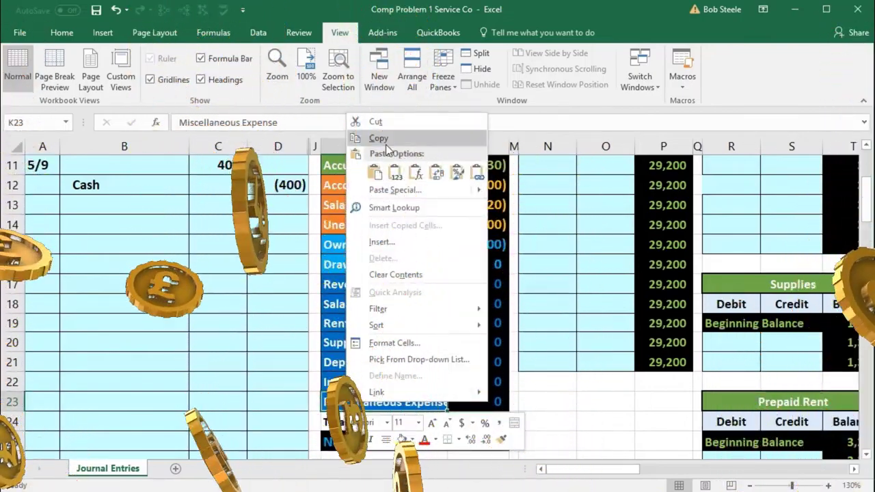
left_click(378, 138)
scroll(242, 269, "up", 1)
left_click(129, 218)
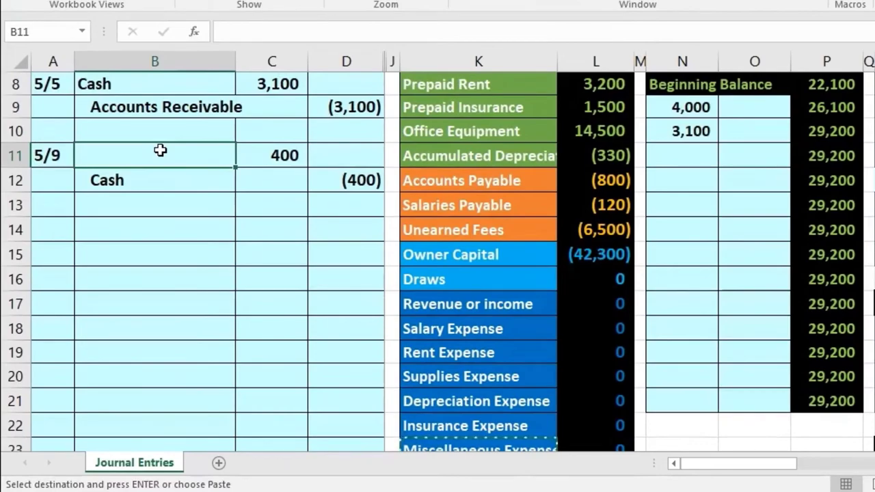
right_click(160, 150)
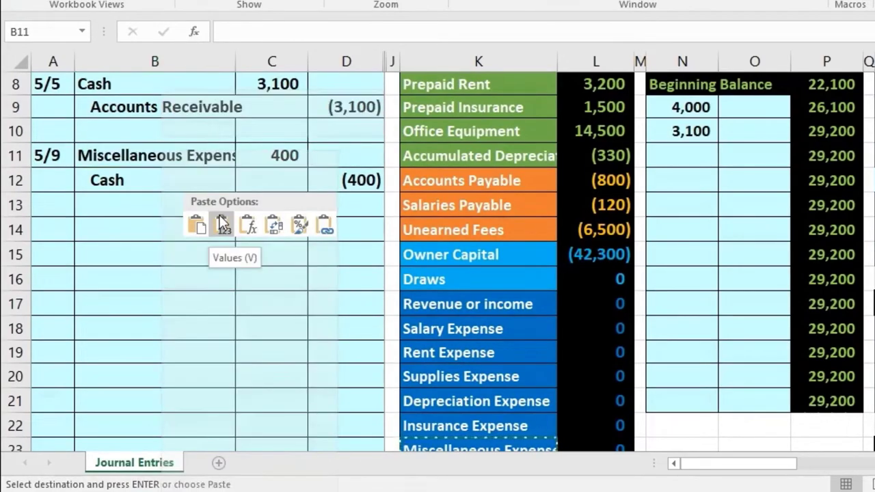
left_click(222, 223)
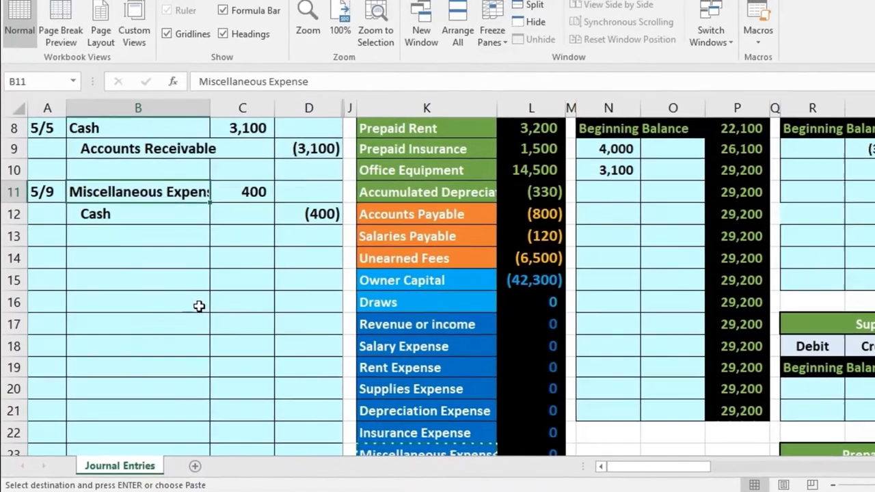
Review the debit and credit lines of the 5/9 entry and the Miscellaneous Expense account in the trial balance
scroll(196, 307, "up", 1)
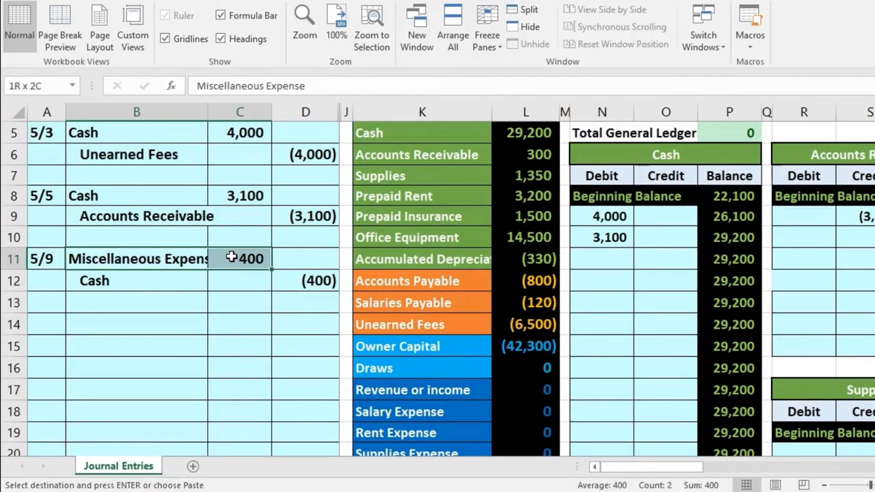
left_click(295, 284)
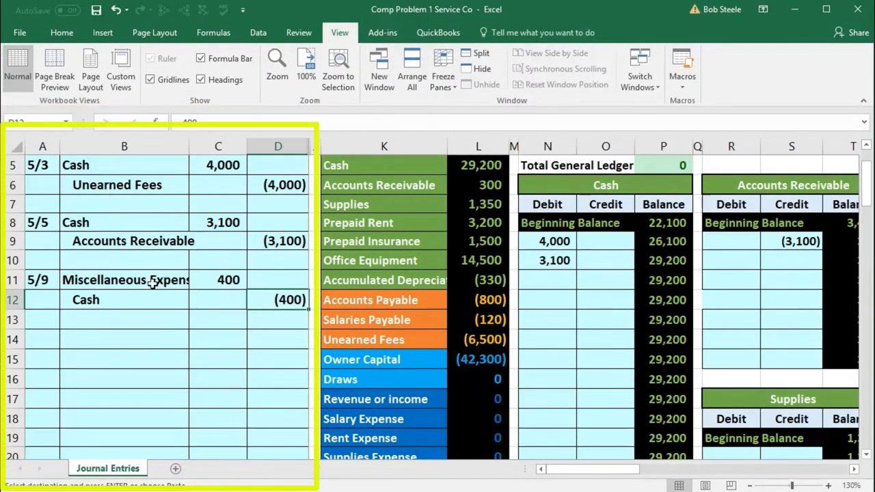
left_click(176, 282)
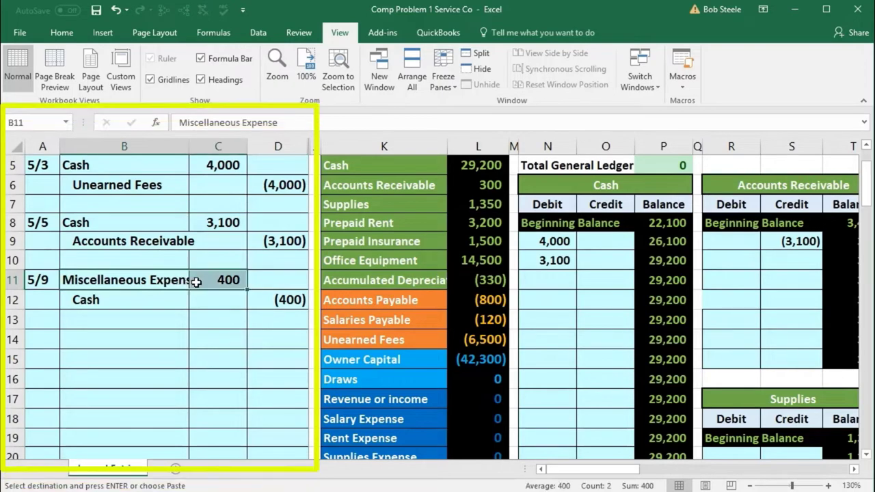
scroll(308, 303, "down", 2)
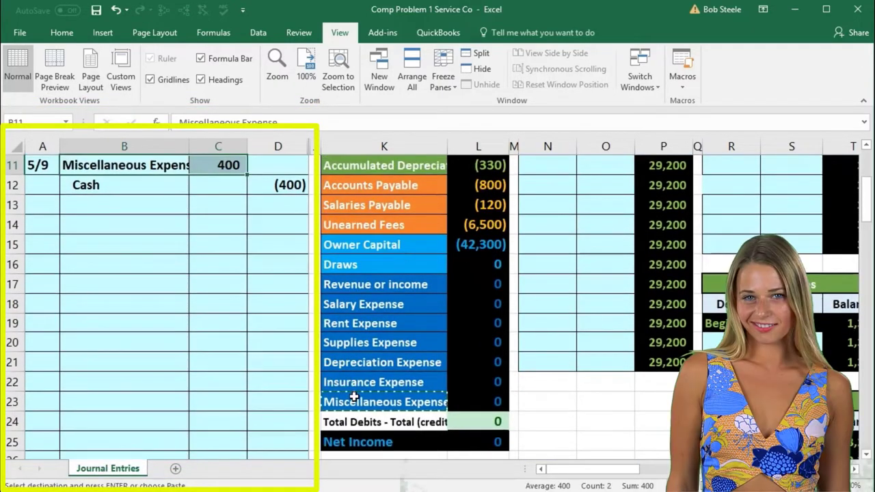
left_click(354, 397)
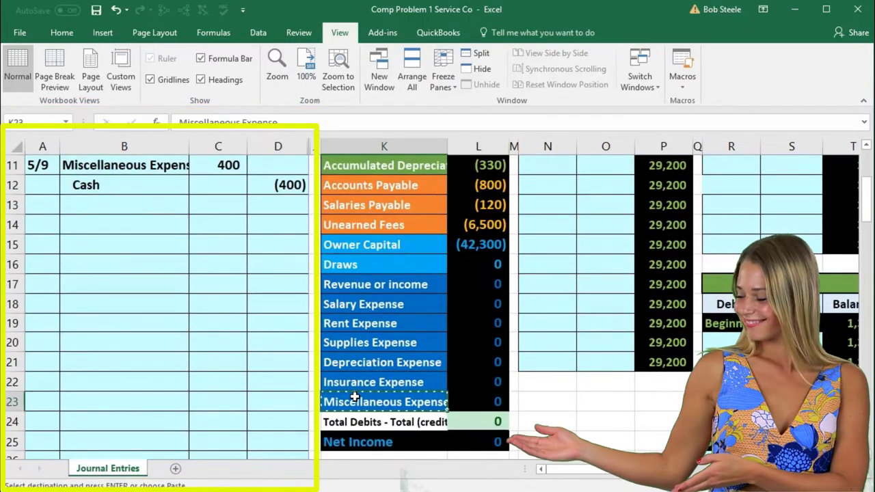
scroll(354, 397, "up", 3)
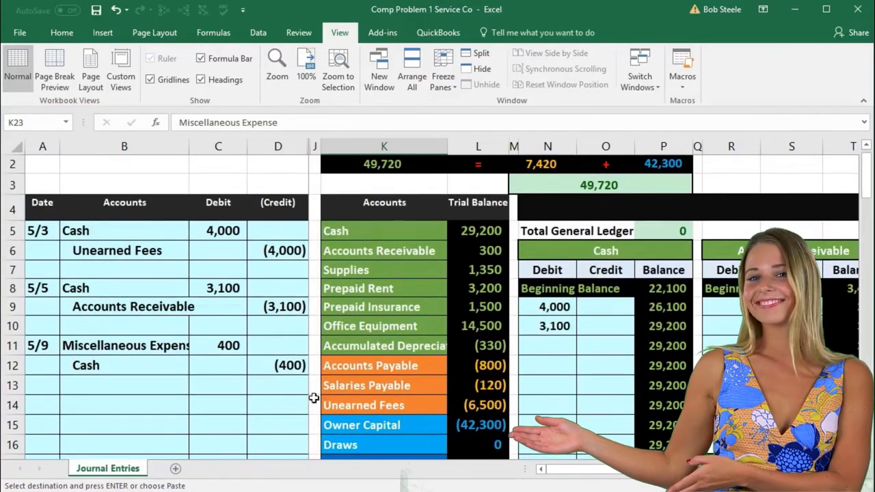
Post the 5/9 debit to the Miscellaneous Expense ledger account by entering the formula =C11 in AL21
left_click(291, 380)
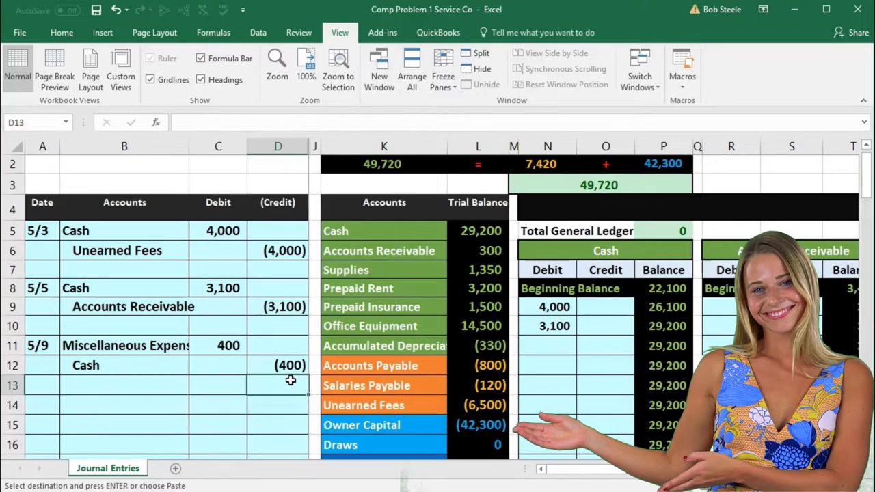
key("Right")
key("Right")
key("Right")
key("Right")
key("Right")
key("Right")
key("Right")
key("Right")
key("Right")
key("Right")
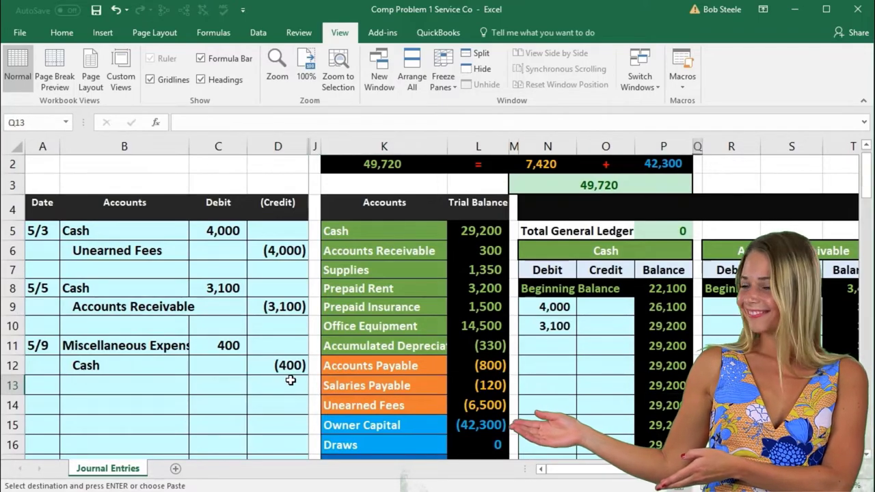
key("Right")
key("Right")
key("Right")
key("Right")
key("Right")
key("Right")
key("Right")
key("Right")
key("Right")
key("Right")
key("Right")
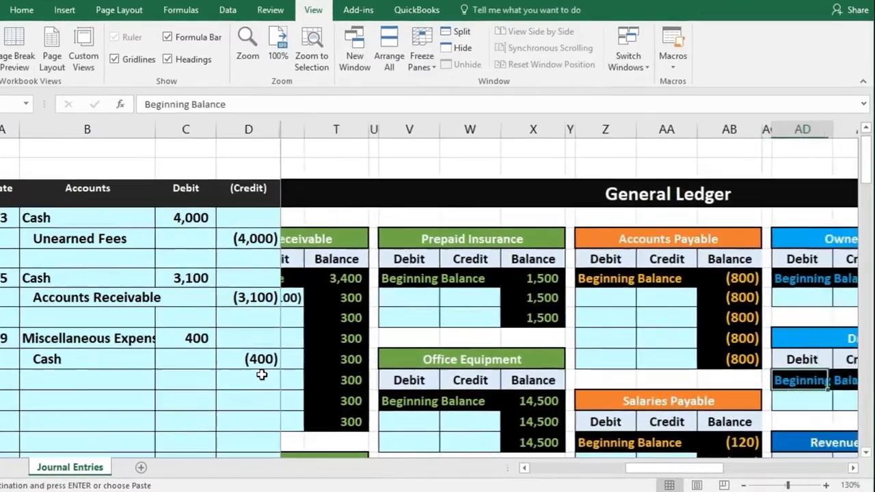
key("Right")
key("Right")
key("Right")
key("Right")
key("Right")
key("Right")
key("Right")
key("Right")
key("Right")
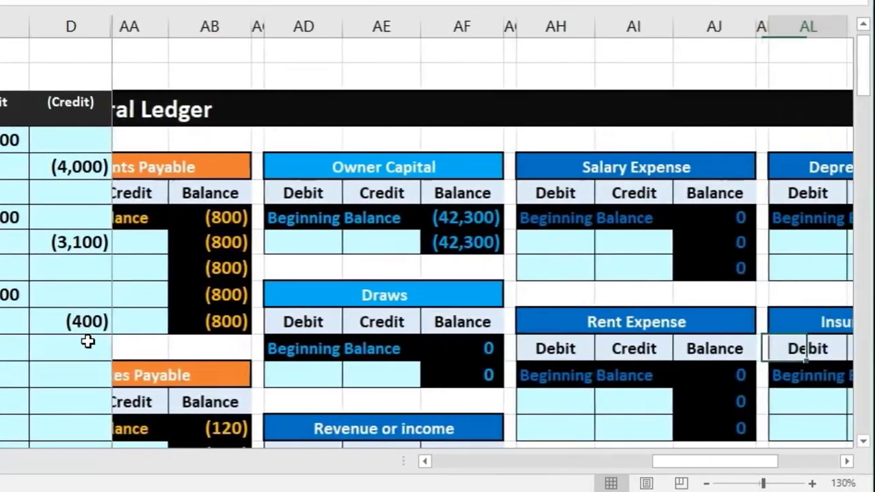
key("Right")
key("Right")
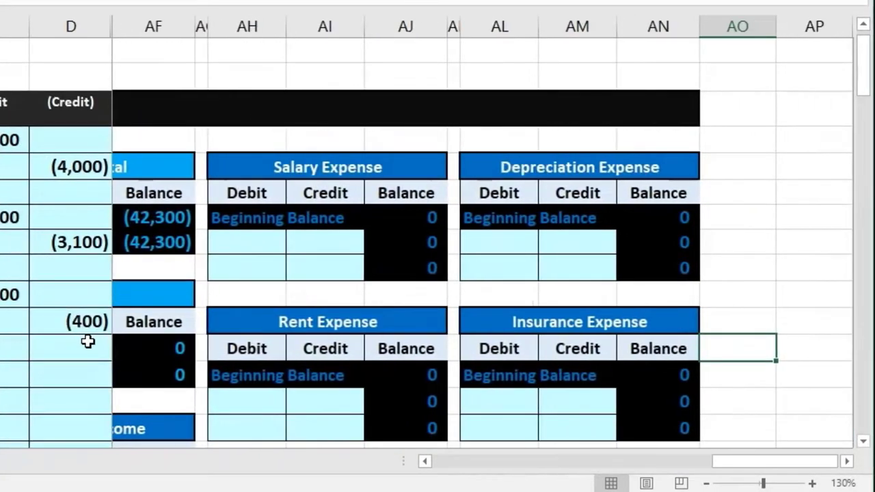
scroll(484, 361, "down", 2)
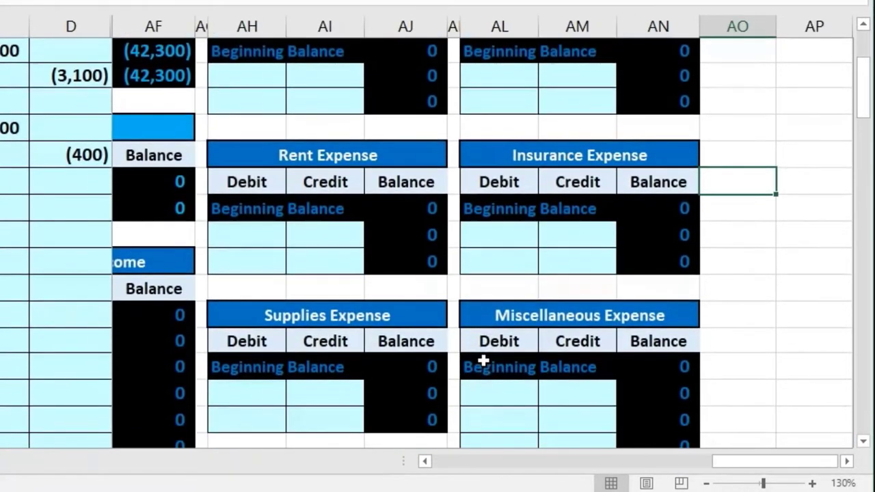
left_click(499, 389)
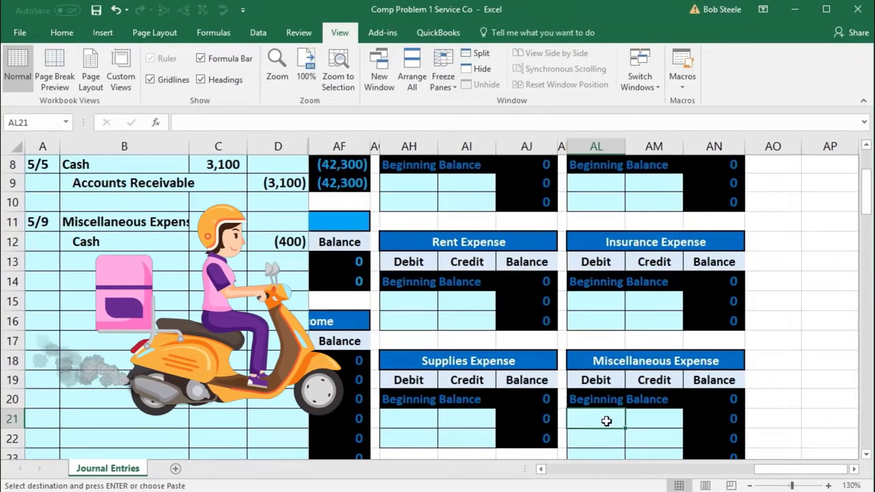
type("=")
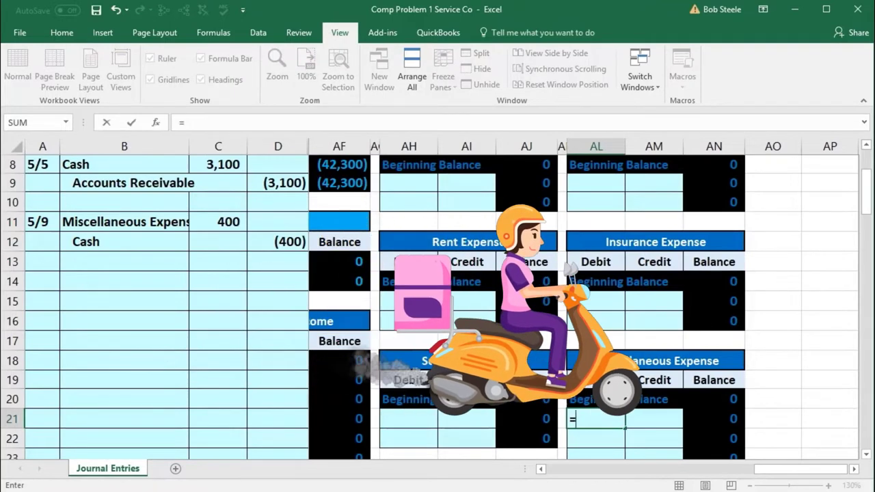
left_click(234, 222)
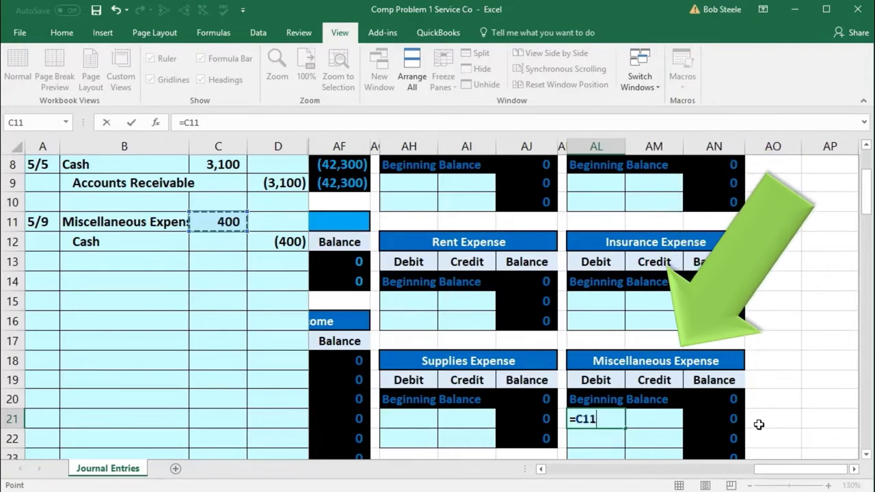
key("Return")
Check the Miscellaneous Expense ledger balance, then its trial balance line, the debit-credit total and the Net Income formula
left_click(735, 424)
left_click_drag(772, 471, 536, 467)
scroll(433, 393, "down", 2)
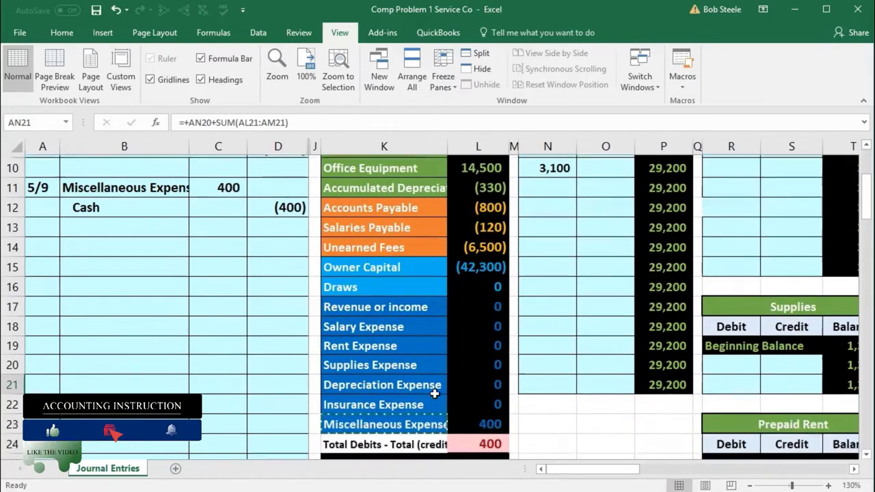
left_click(469, 346)
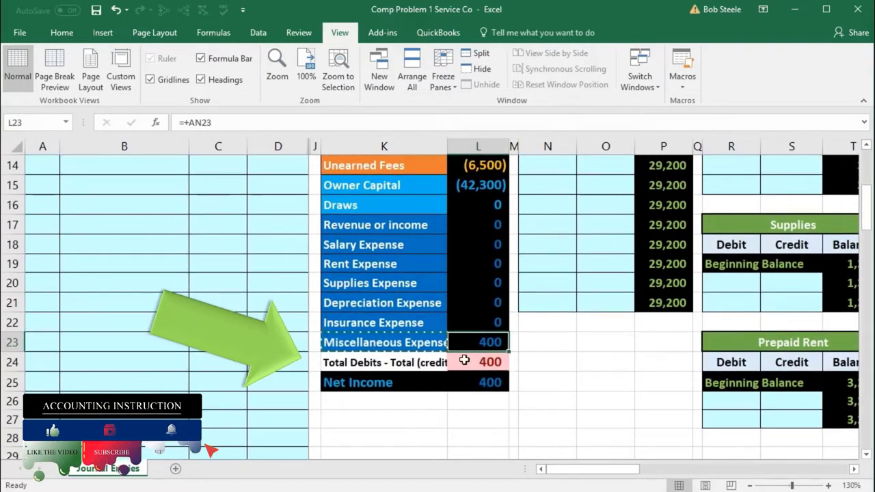
left_click(464, 360)
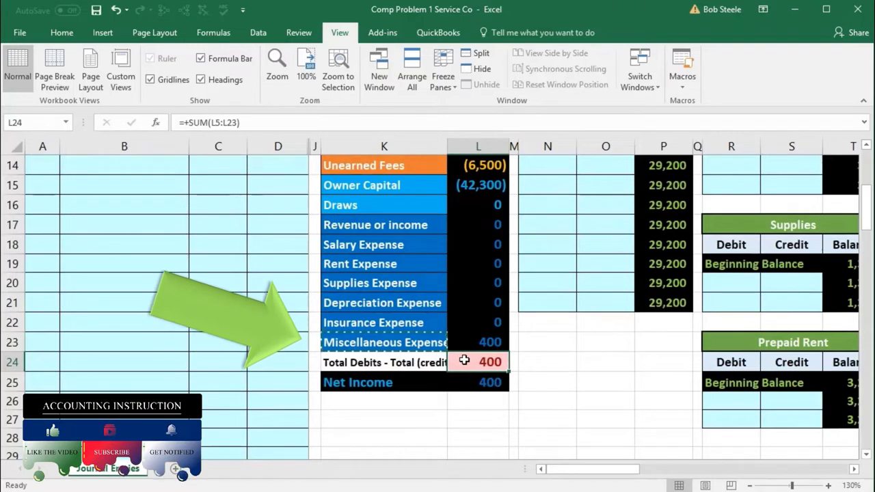
left_click(474, 383)
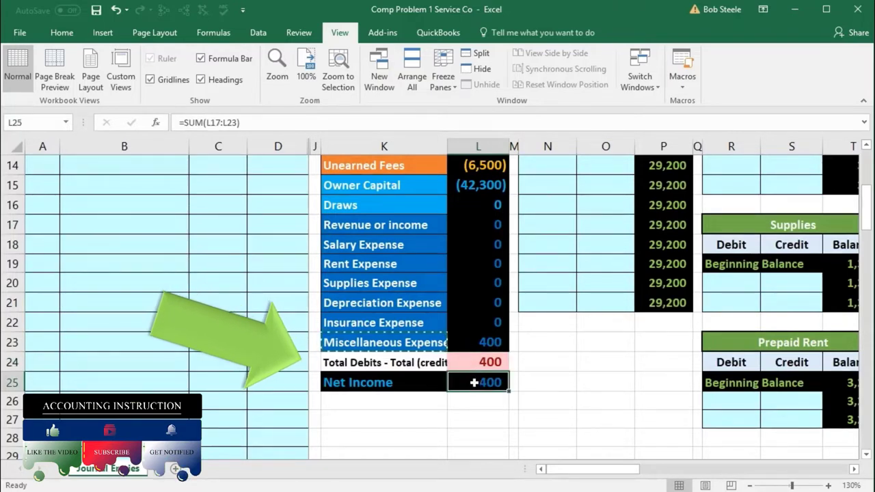
double_click(474, 383)
key("Return")
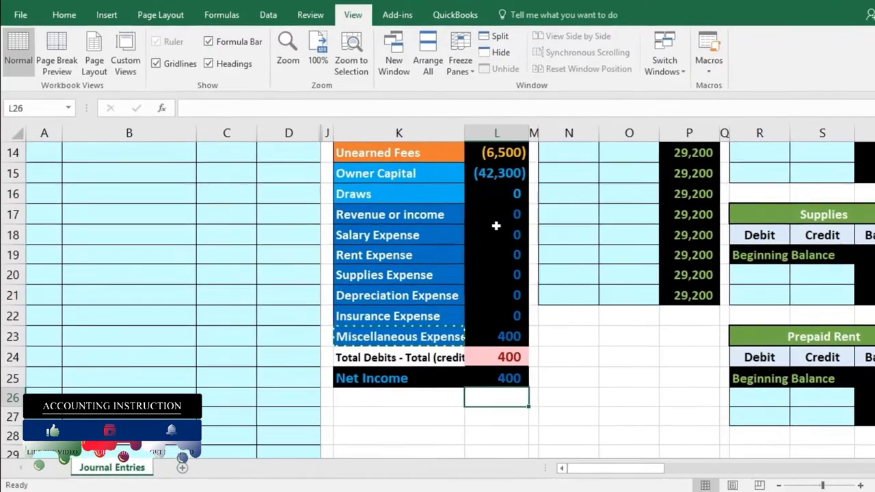
left_click(474, 225)
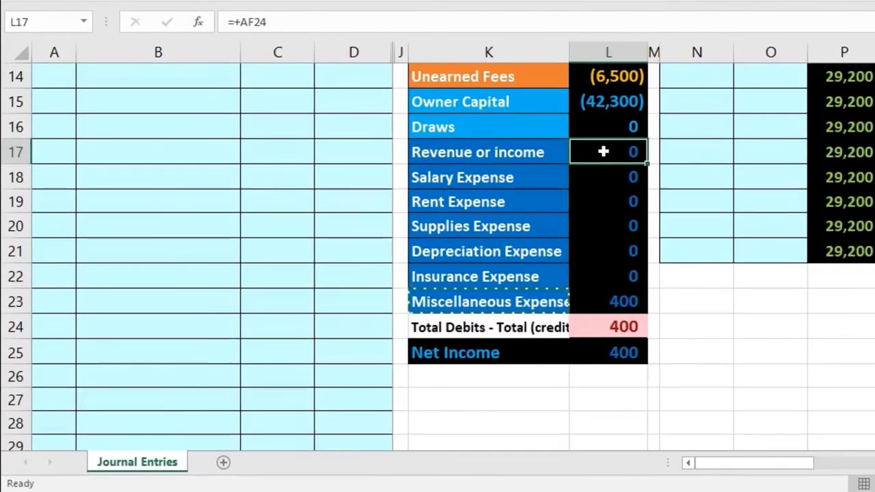
Post the 5/9 Cash credit to the Cash ledger account by entering the formula =D12 in O11
scroll(270, 410, "up", 3)
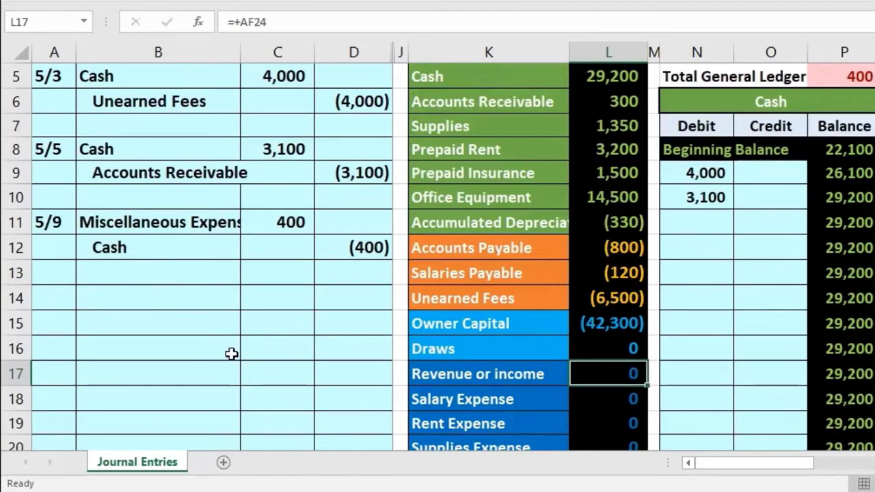
left_click_drag(129, 248, 352, 256)
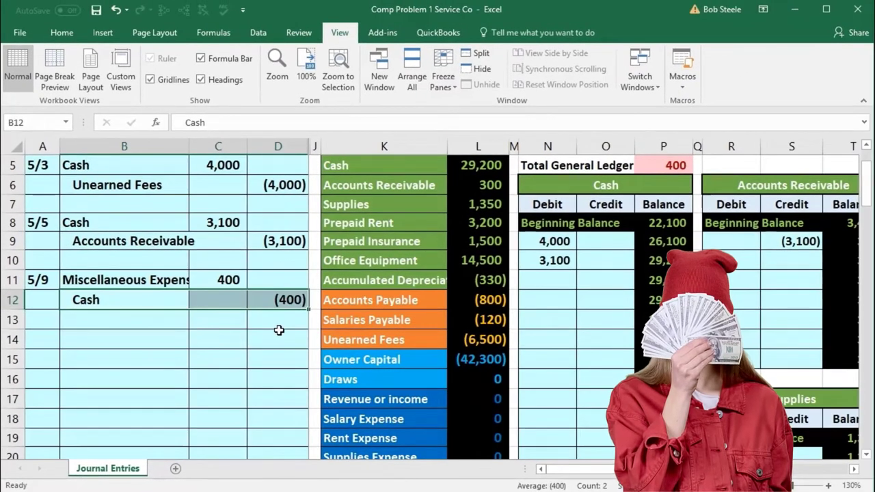
left_click(378, 166)
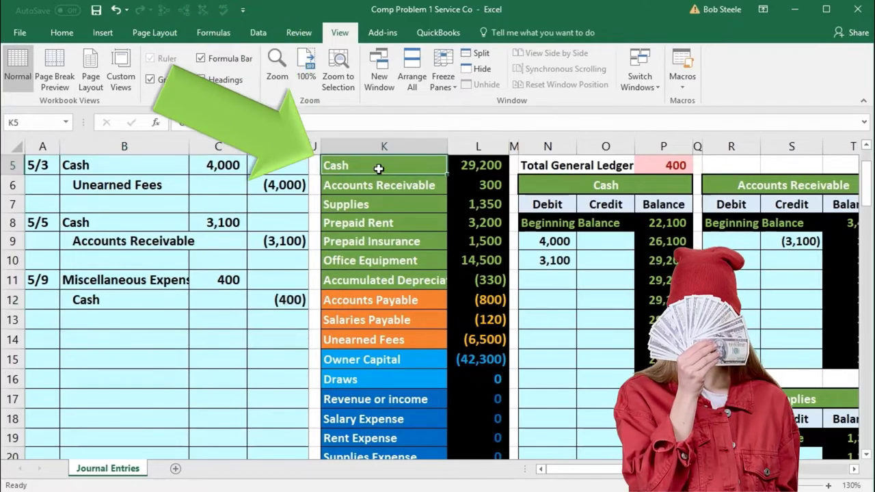
left_click(538, 183)
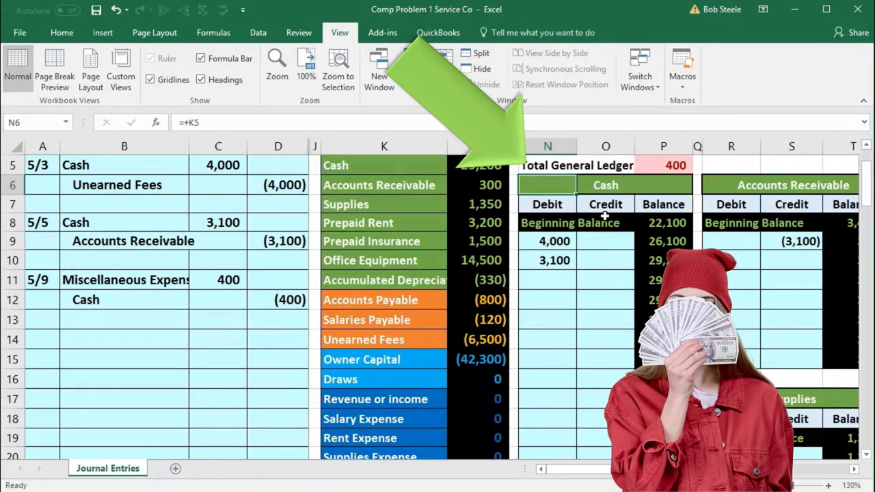
left_click(611, 280)
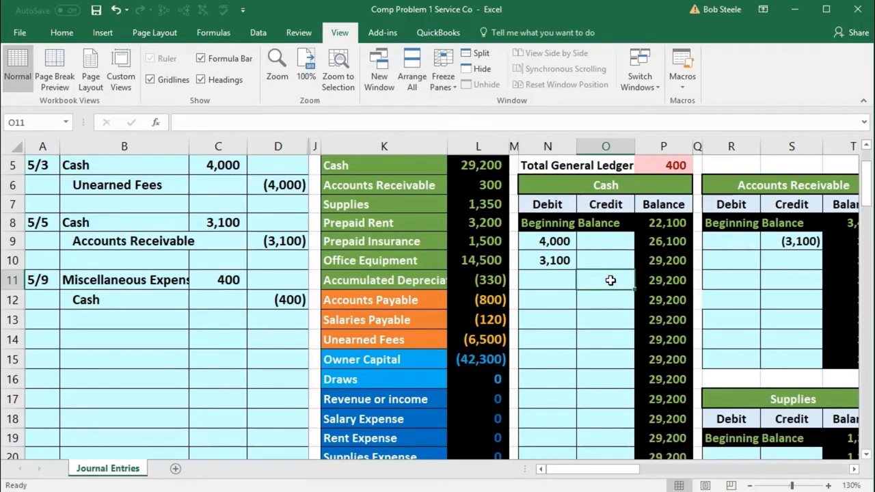
type("=")
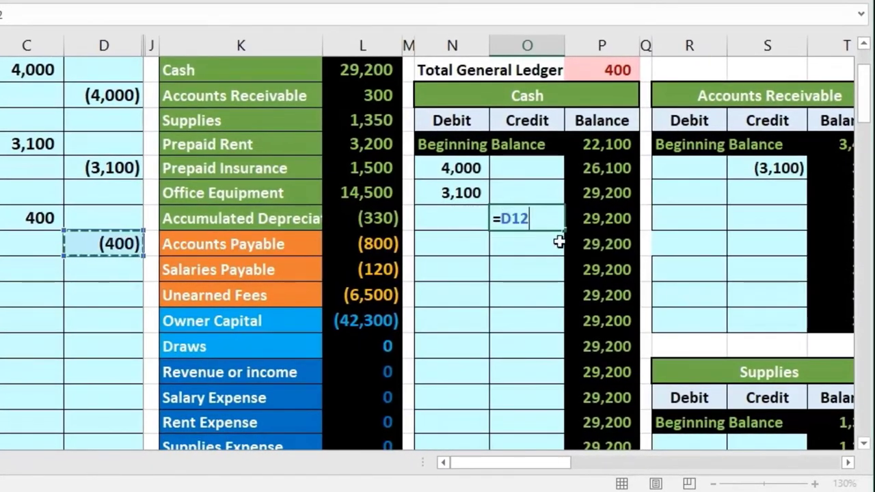
key("Return")
Check the Cash balance in the ledger and trial balance, and the trial balance's debit-credit total
left_click(622, 230)
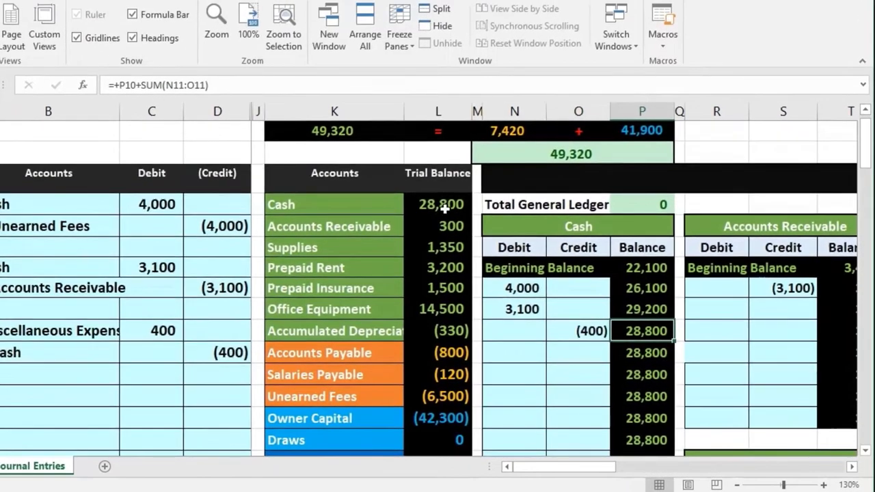
left_click(366, 70)
scroll(446, 324, "down", 4)
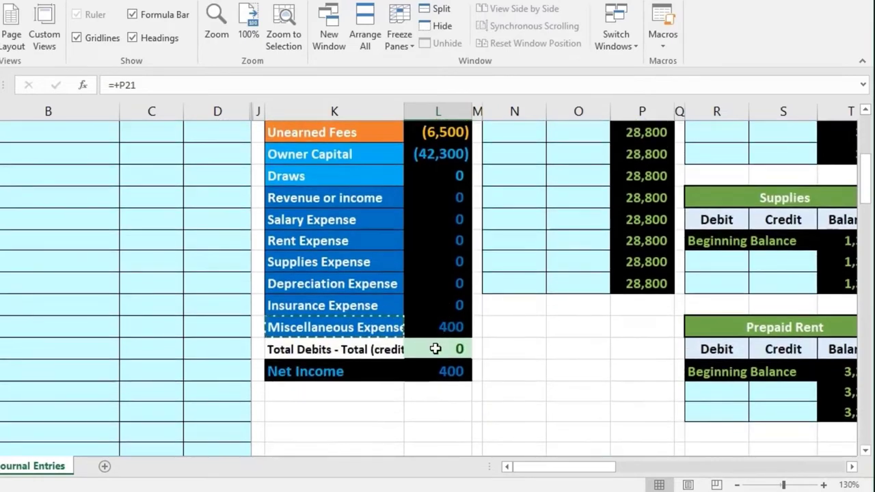
left_click(436, 349)
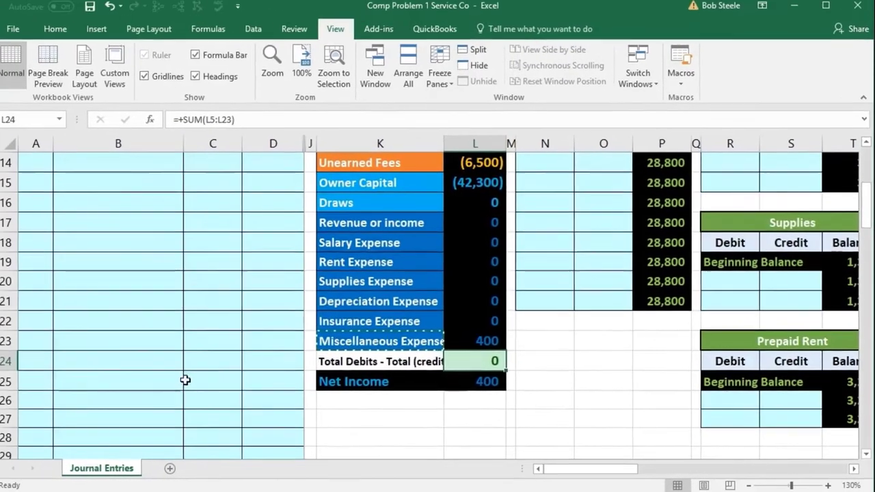
Look up the next transaction in the activity list and enter its date 5/13 in A14
scroll(172, 385, "down", 1)
scroll(172, 385, "down", 5)
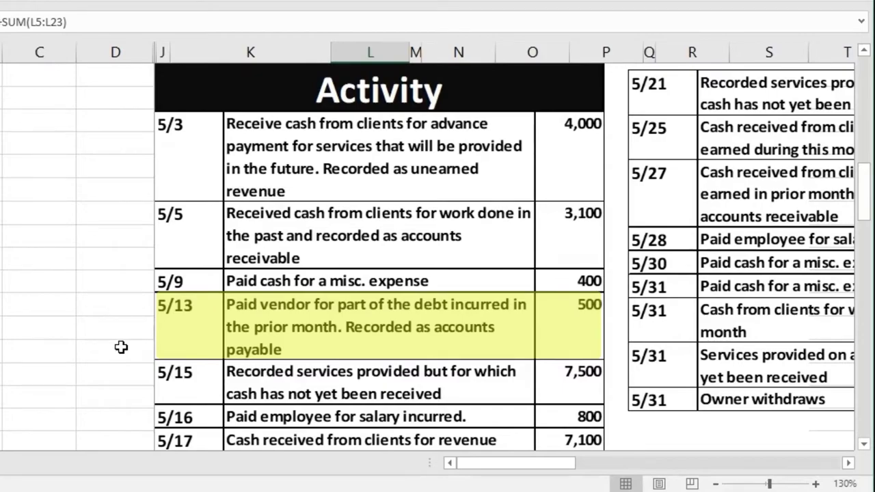
scroll(20, 349, "up", 8)
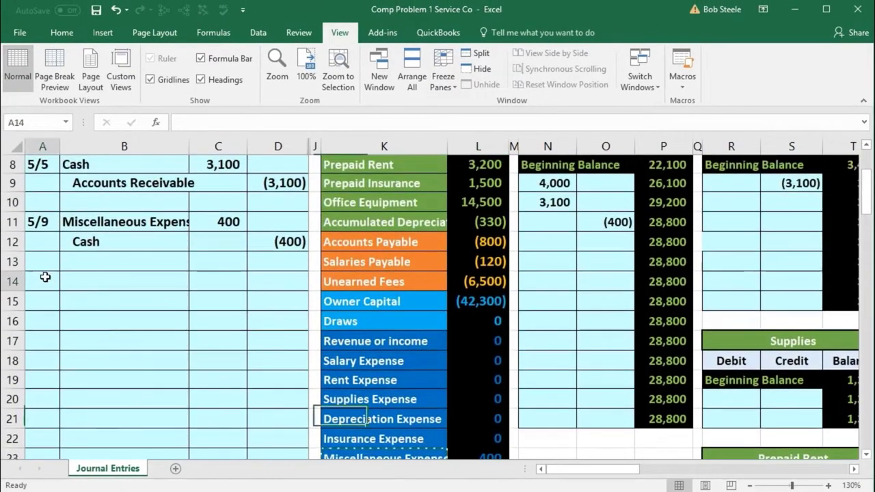
type("5/1")
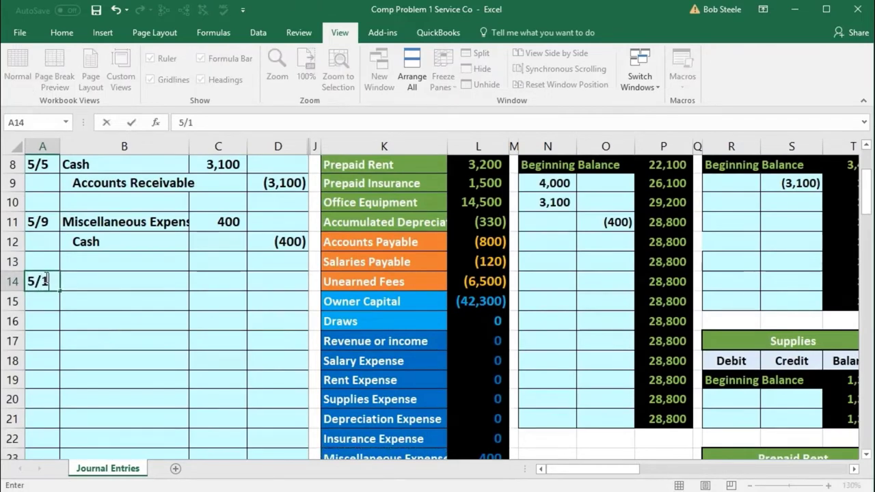
type("3")
key("Return")
Copy Cash from the trial balance into B15 as values only and indent it as the 5/13 credit account
scroll(239, 354, "up", 1)
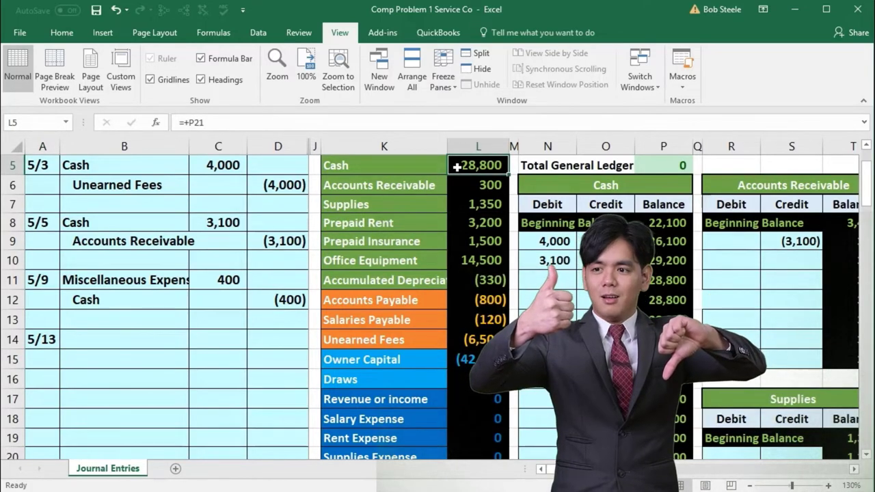
left_click(396, 164)
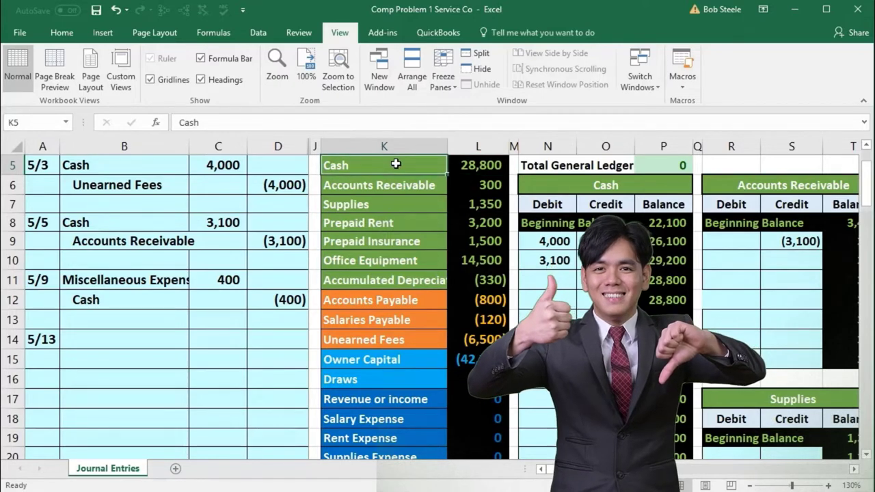
right_click(397, 165)
left_click(416, 190)
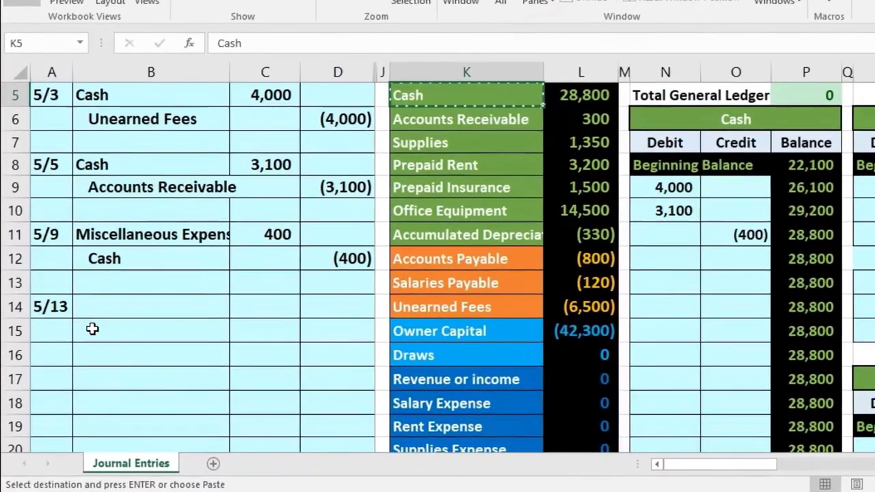
left_click(82, 355)
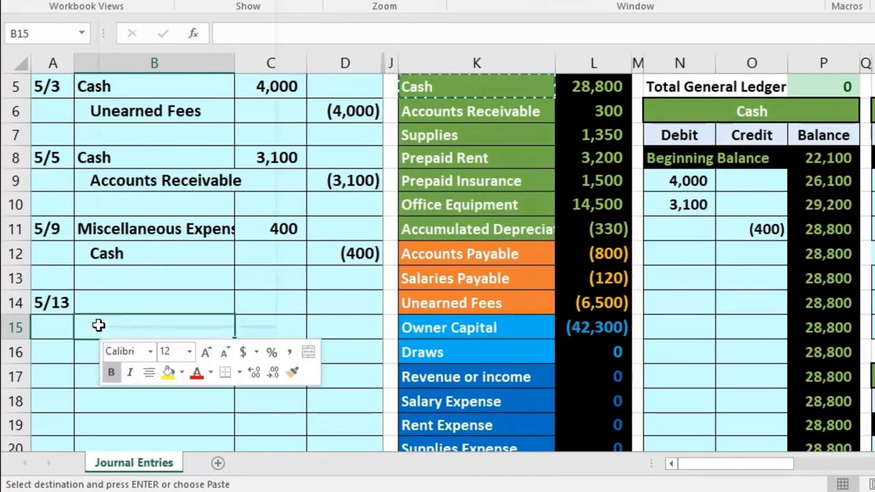
right_click(98, 325)
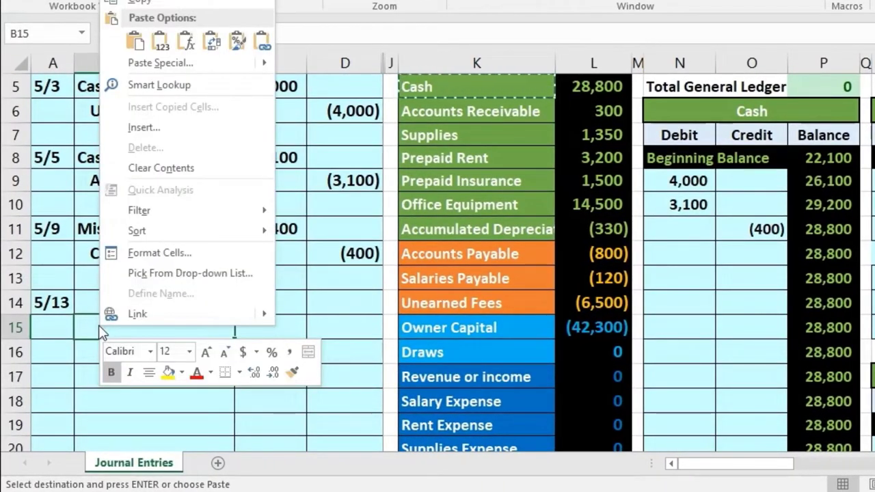
left_click(160, 41)
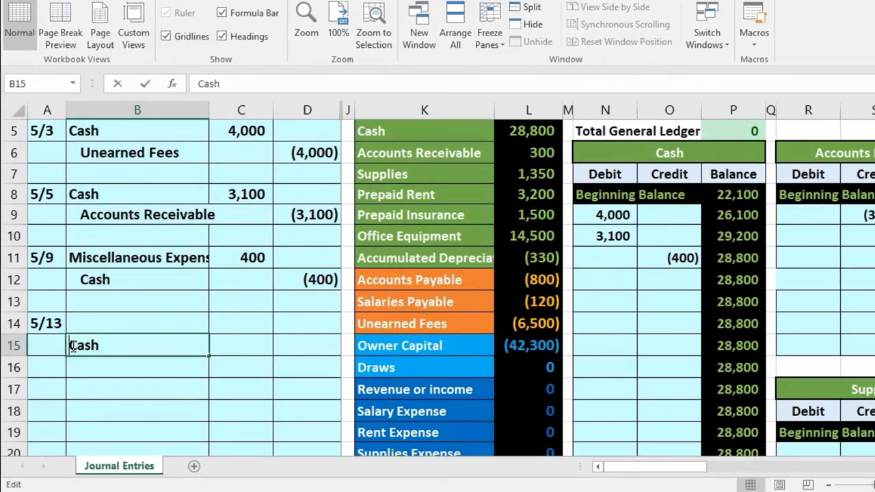
key("Return")
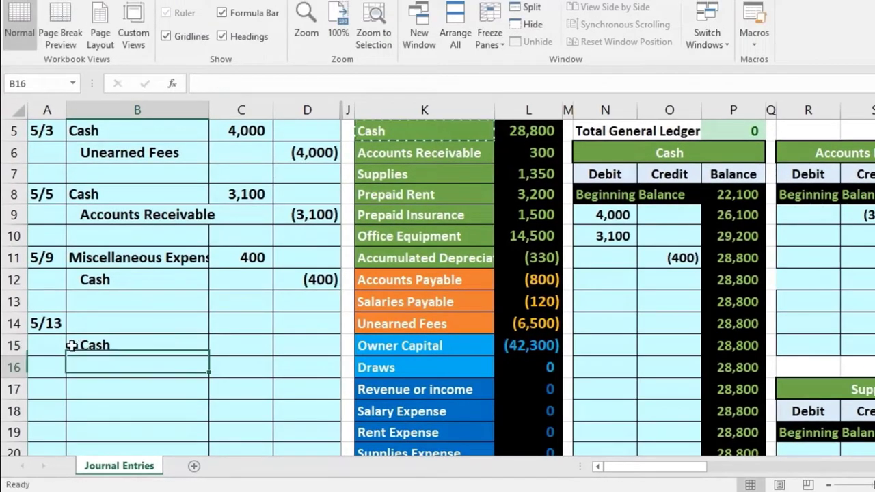
Enter -500 in D15 as the credit to Cash for the 5/13 vendor payment in the activity list
scroll(188, 358, "down", 9)
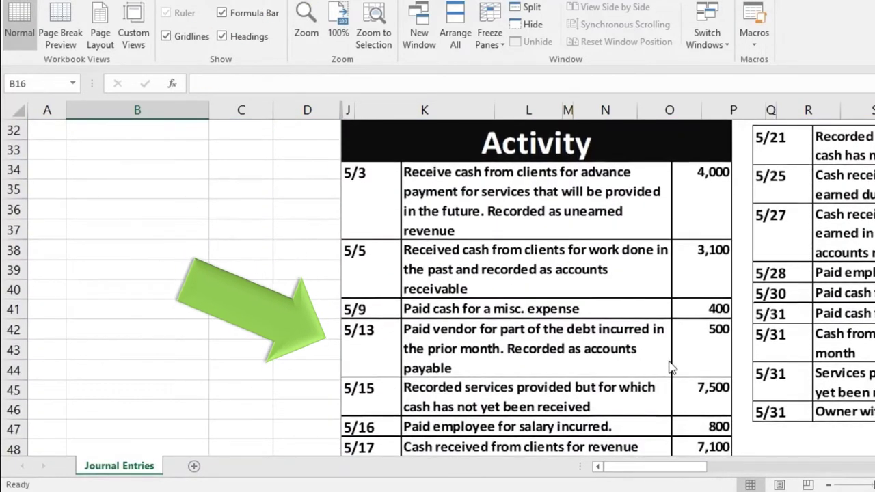
scroll(292, 371, "up", 7)
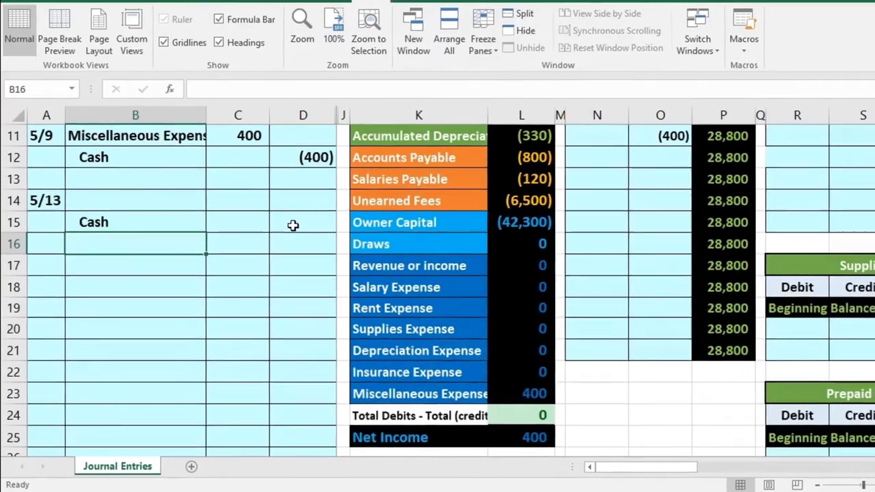
left_click(292, 225)
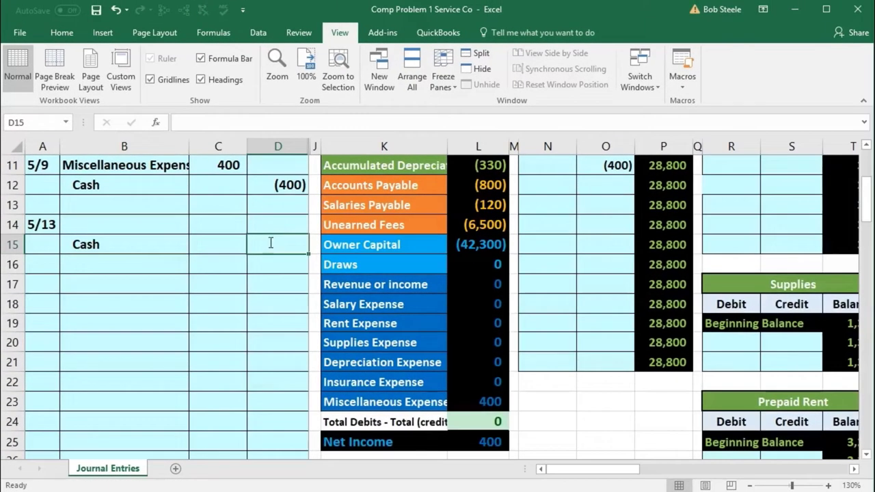
type("-")
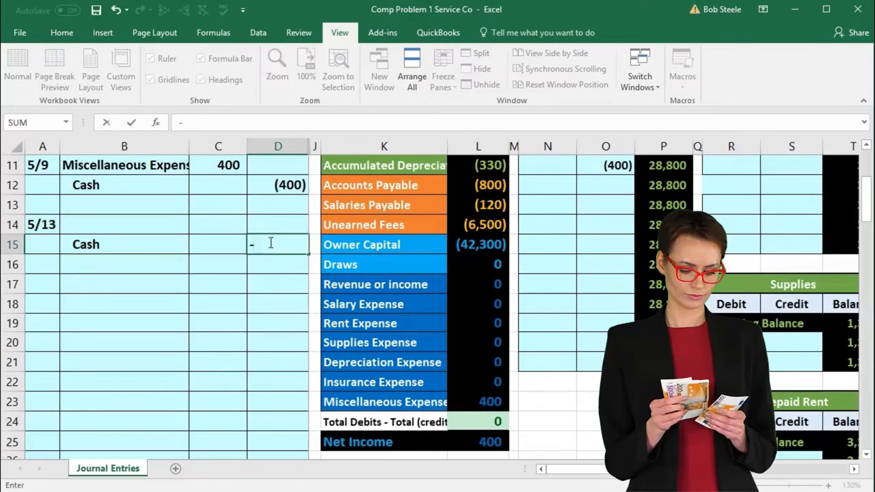
type("500")
key("Return")
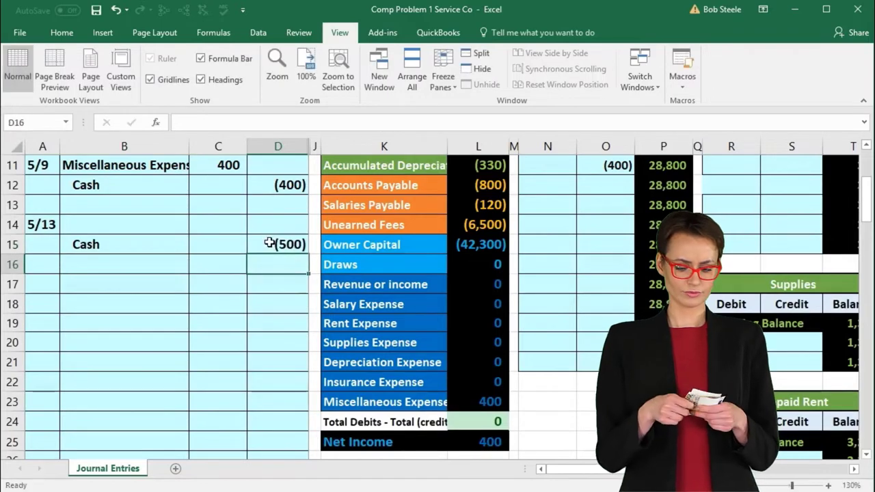
Fill the 5/13 debit amount in C14 with the formula -D15, reversing the sign of the Cash credit
left_click(236, 225)
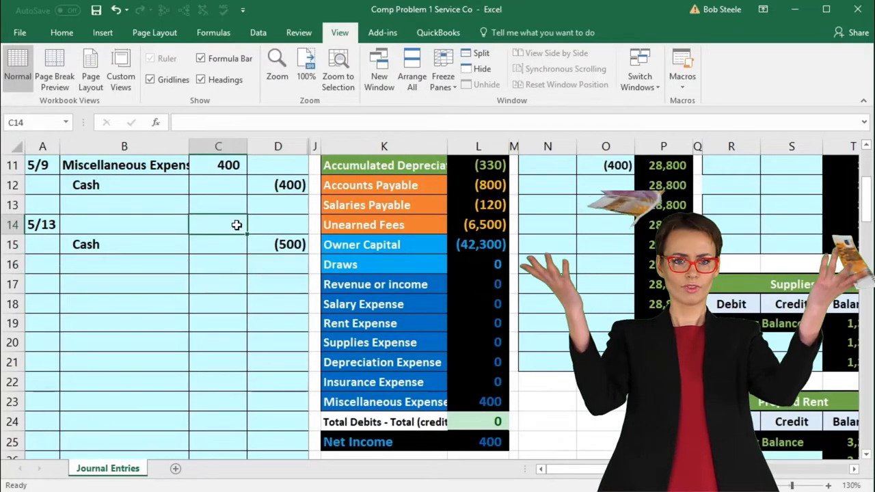
scroll(227, 313, "up", 1)
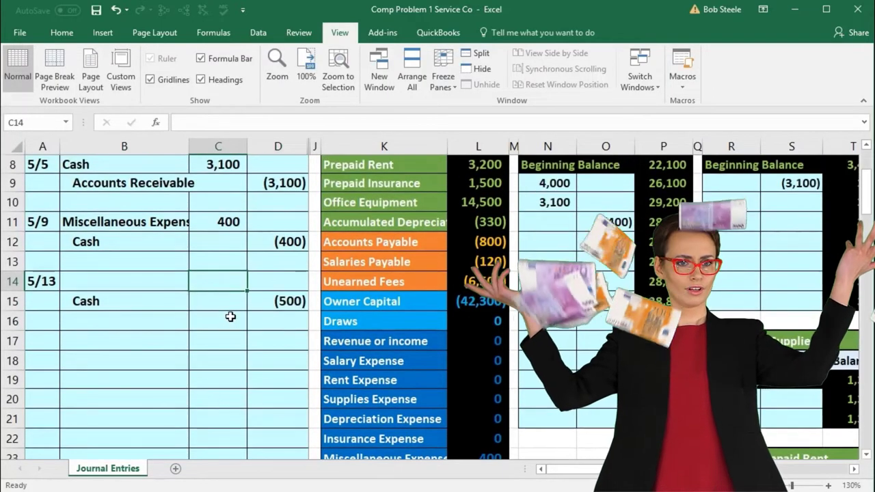
type("-")
left_click(273, 302)
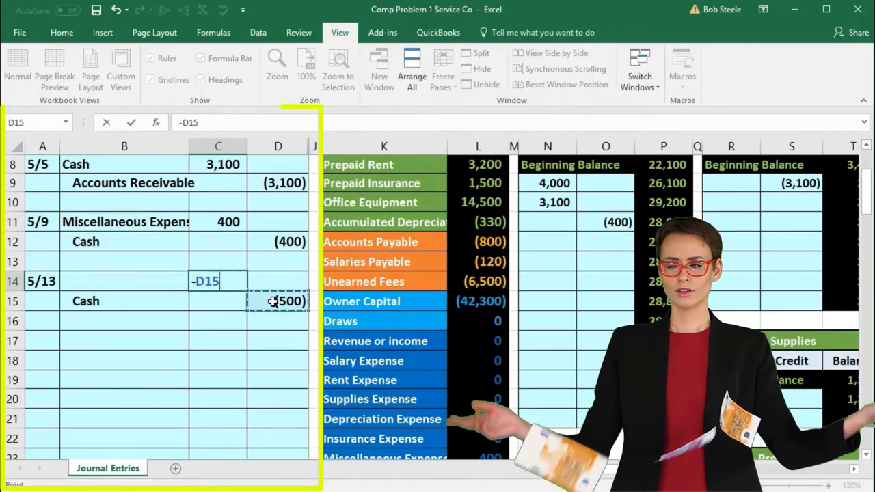
key("Return")
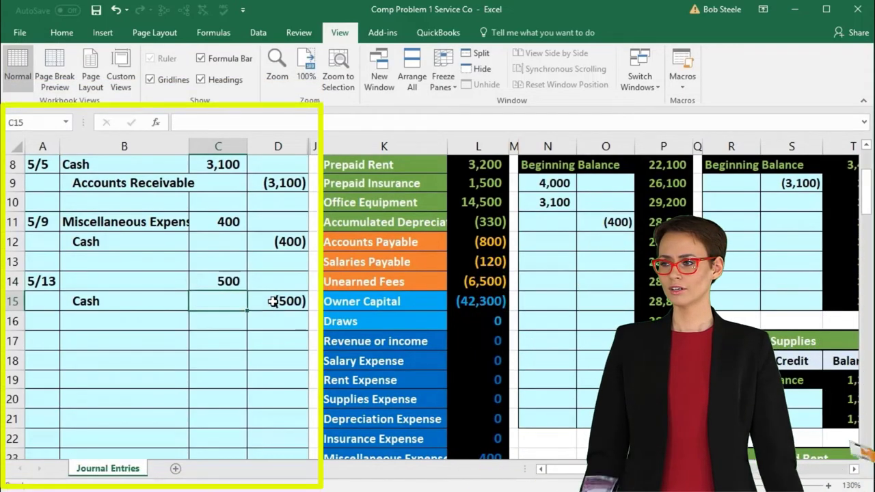
Copy the Accounts Payable name from the trial balance and paste it as values only into B14 as the 5/13 debit account
left_click(160, 280)
scroll(294, 372, "down", 8)
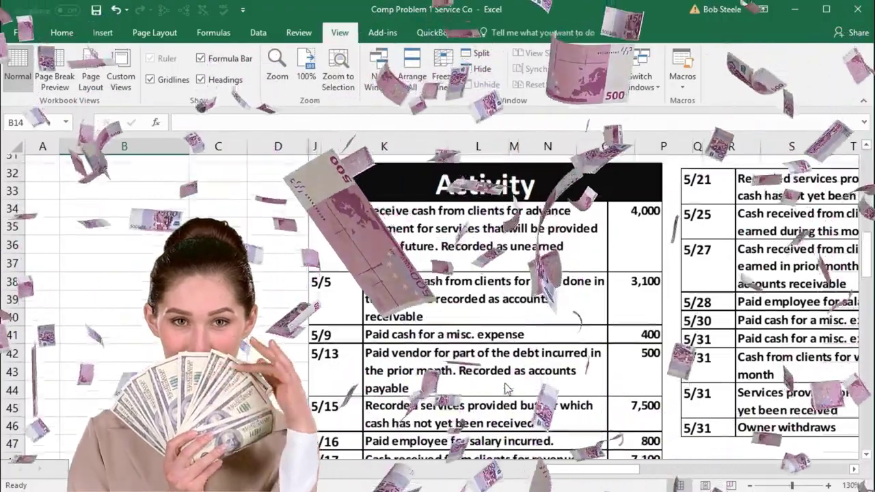
scroll(506, 388, "up", 7)
scroll(506, 387, "up", 1)
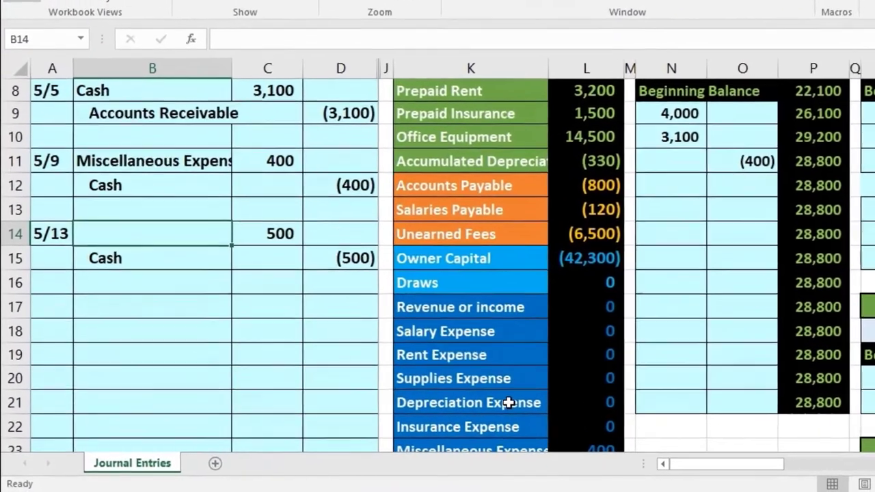
scroll(415, 419, "up", 1)
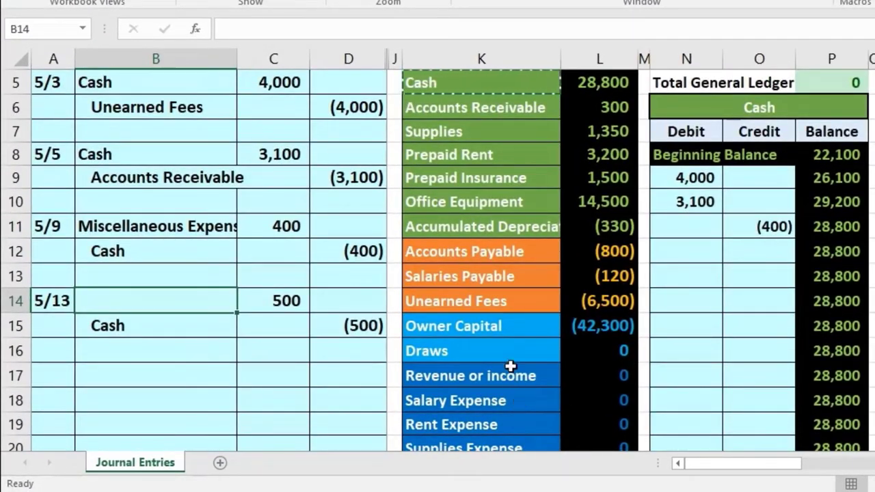
left_click(483, 253)
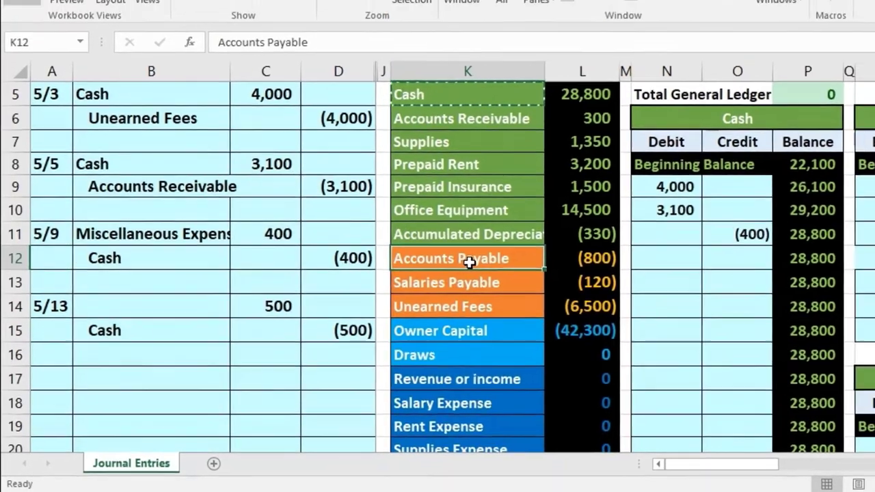
right_click(475, 251)
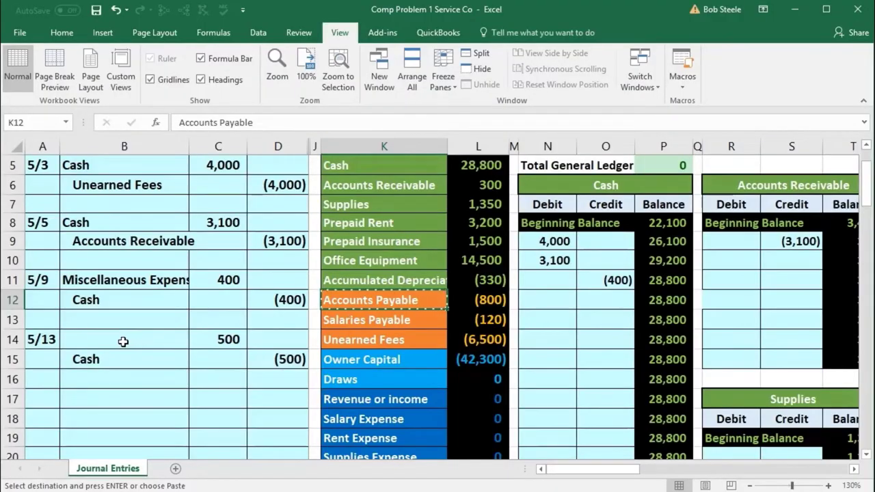
left_click(122, 341)
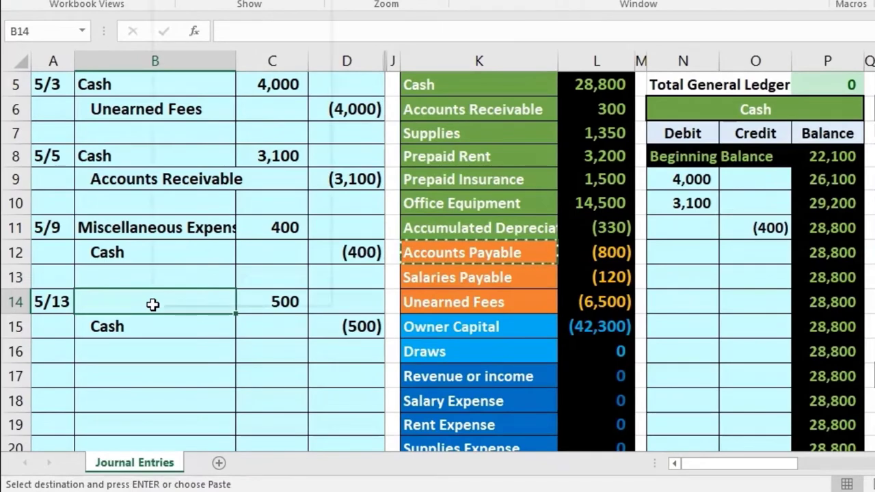
right_click(153, 304)
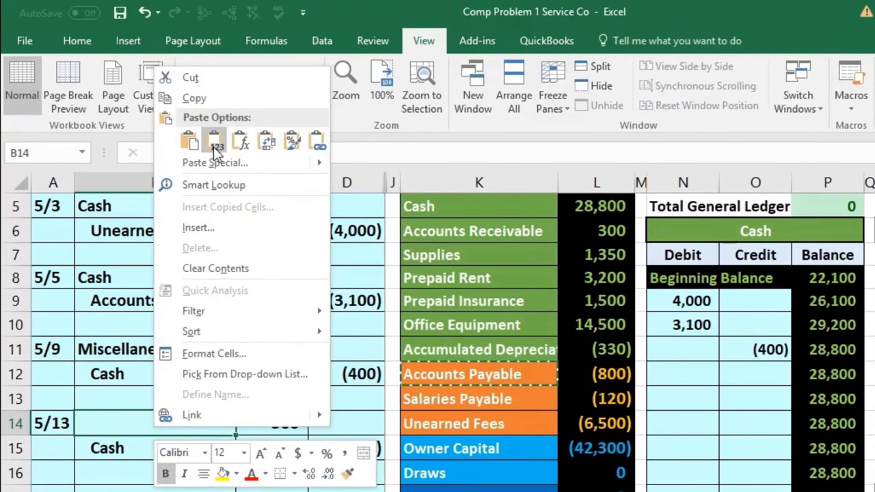
left_click(213, 26)
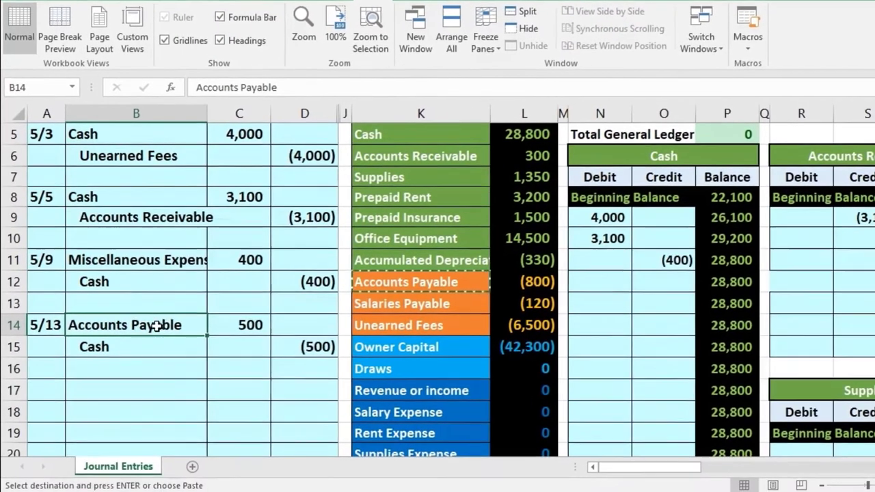
Post the 5/13 debit to the Accounts Payable ledger by linking its first debit cell, Z9, to C14
left_click_drag(205, 424, 285, 425)
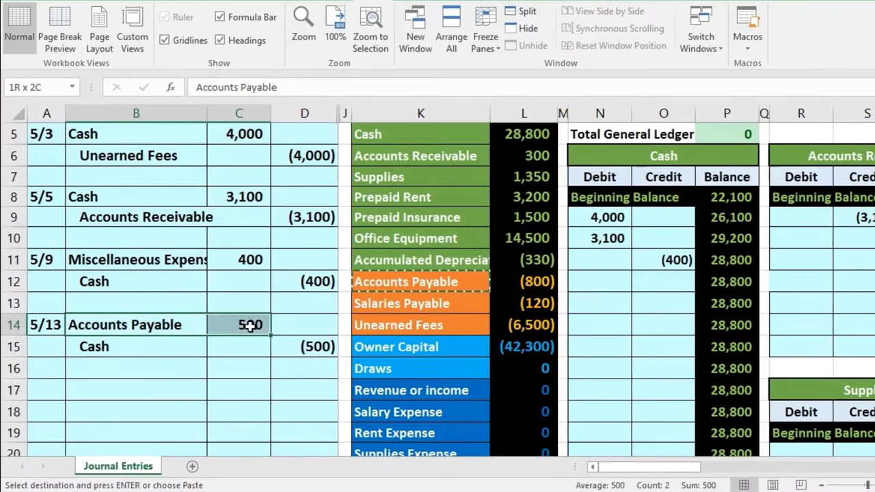
left_click_drag(181, 341, 296, 346)
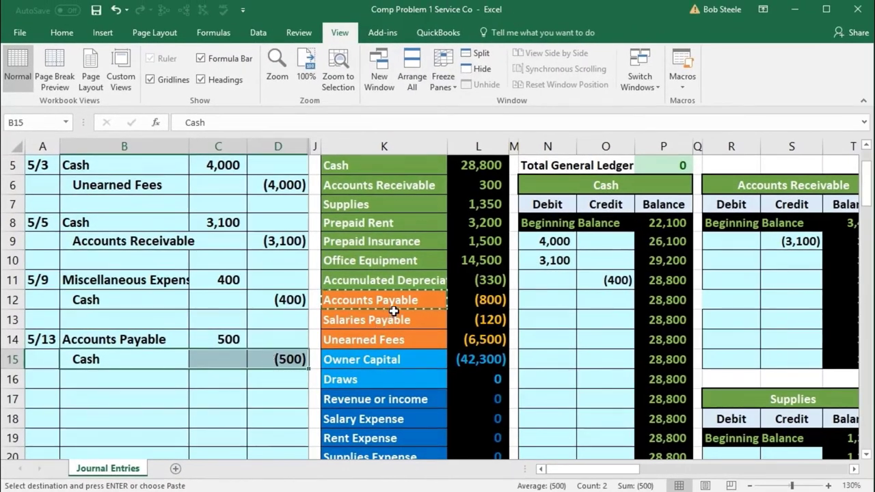
left_click(398, 300)
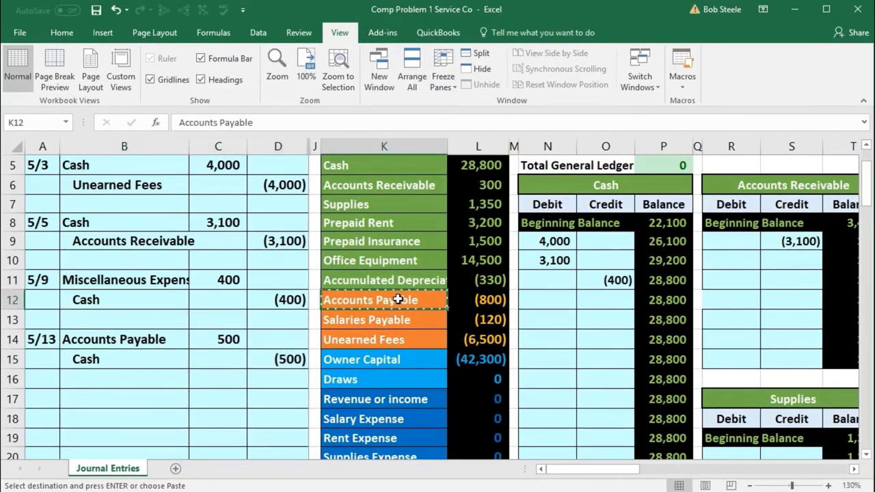
left_click(455, 298)
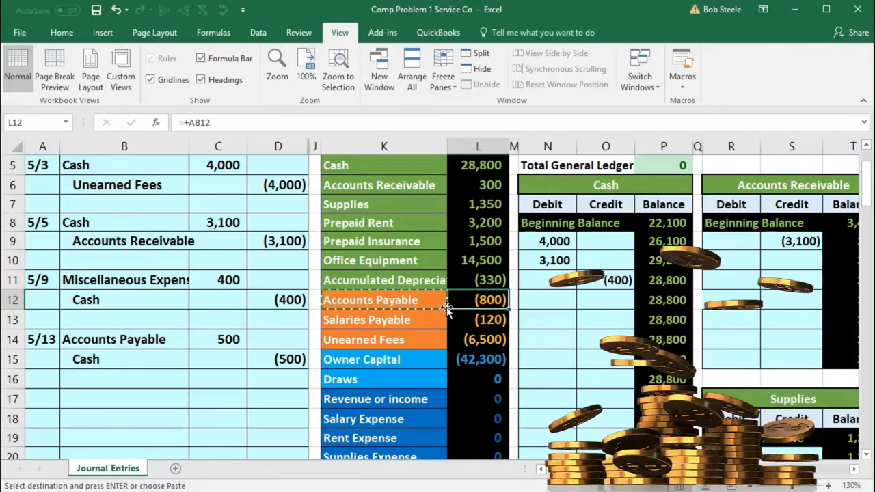
left_click_drag(147, 341, 225, 338)
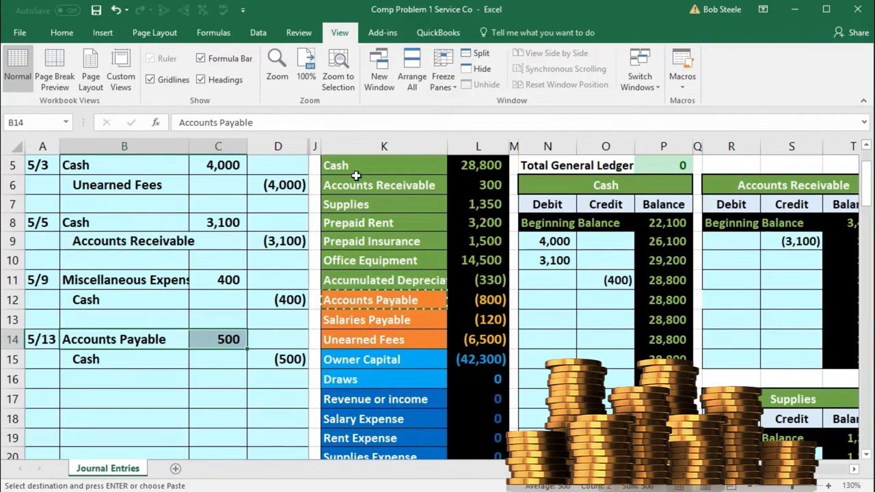
left_click(355, 300)
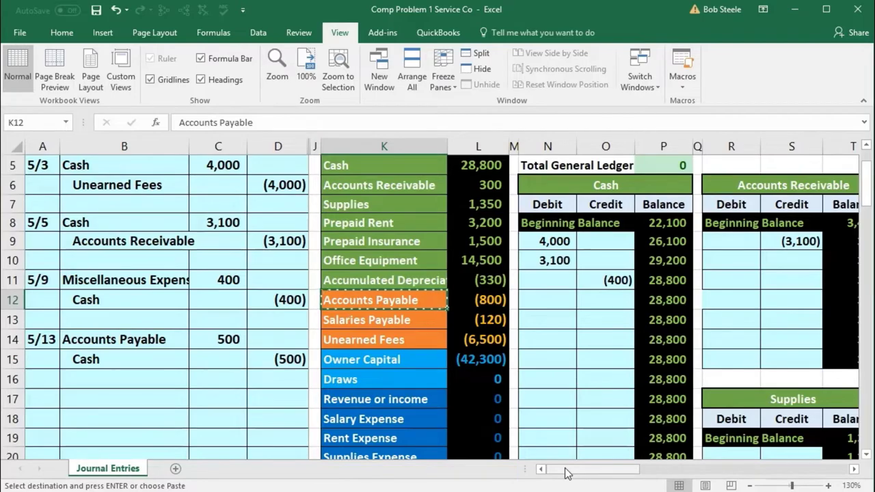
left_click_drag(566, 473, 626, 483)
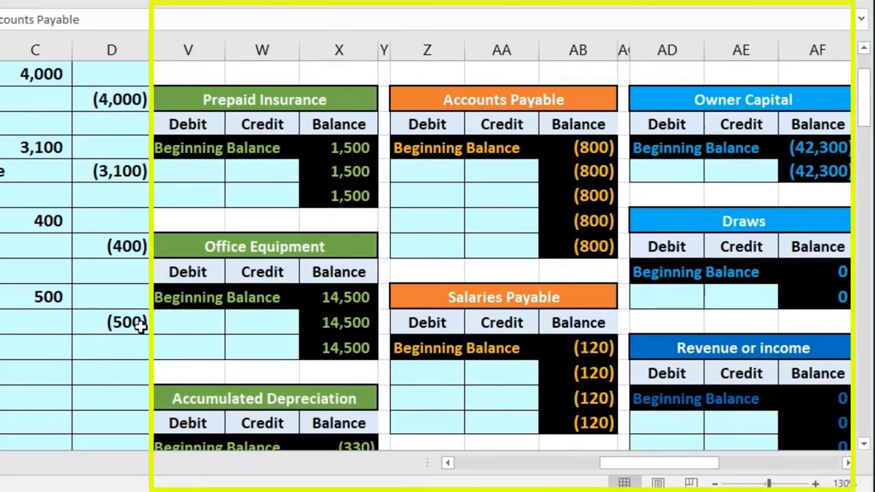
left_click(427, 171)
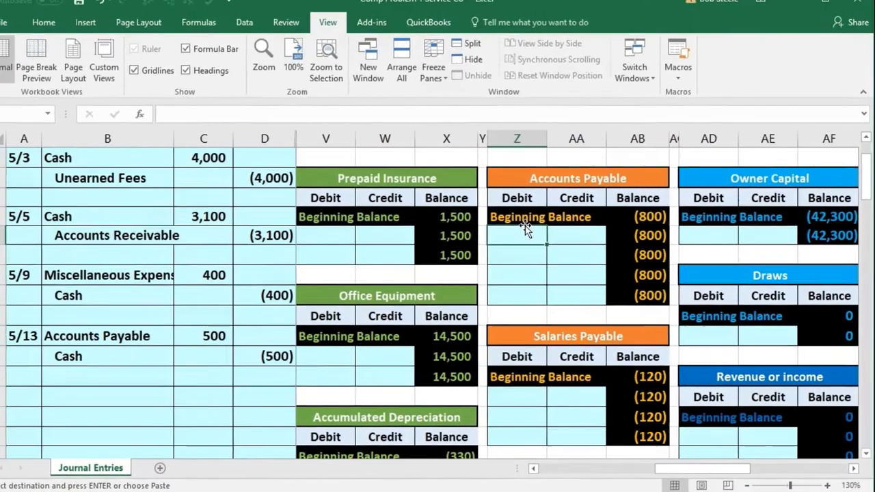
type("=")
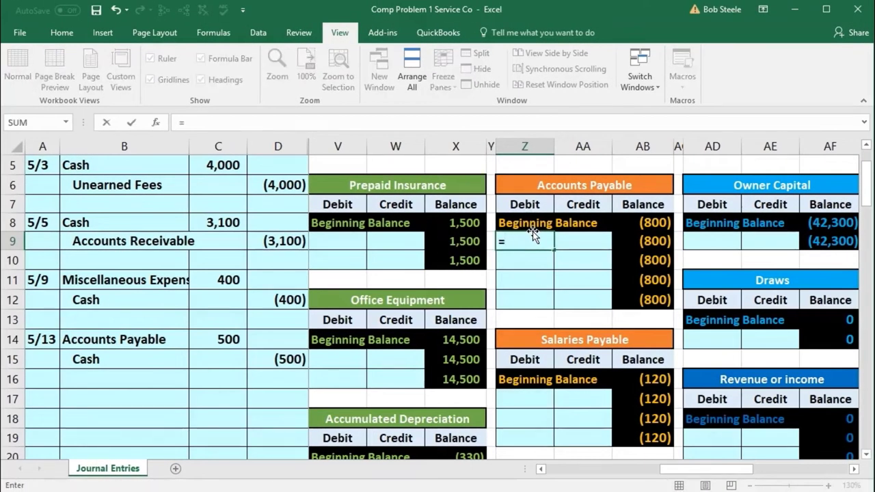
left_click(216, 342)
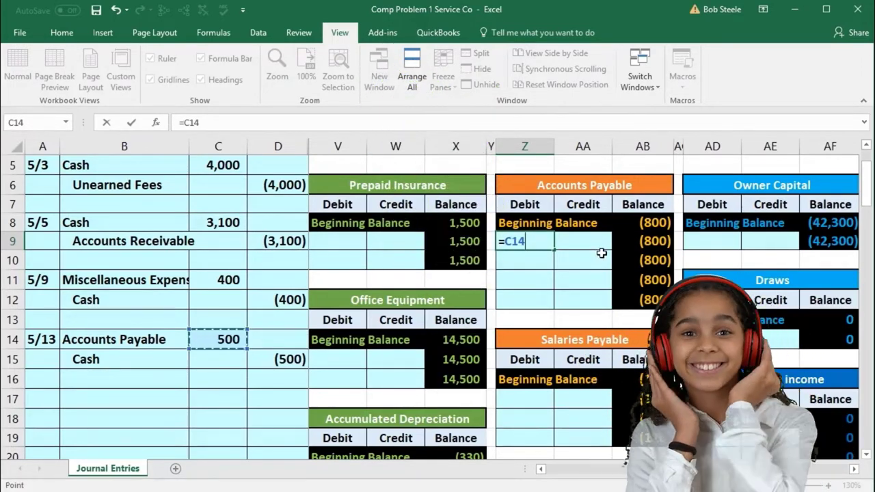
key("Return")
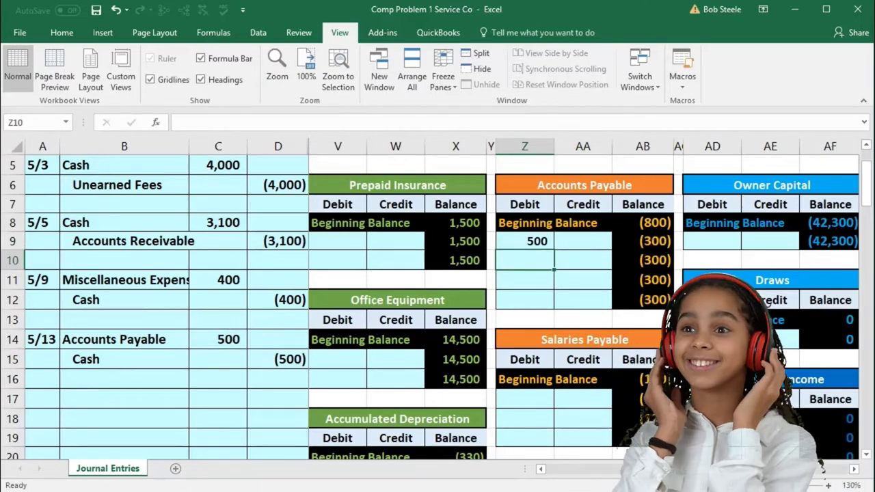
Post the 5/13 credit to the Cash ledger by linking its next open credit cell, O12, to D15
left_click_drag(656, 471, 569, 480)
left_click(488, 307)
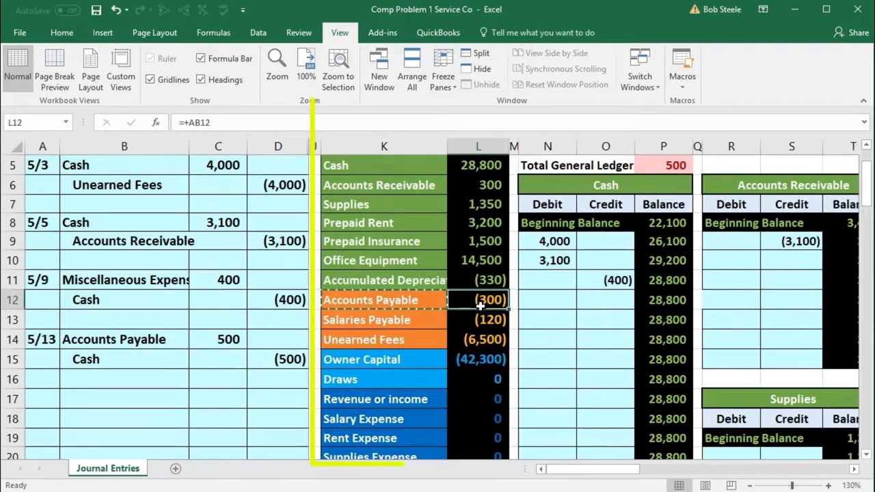
scroll(480, 306, "down", 3)
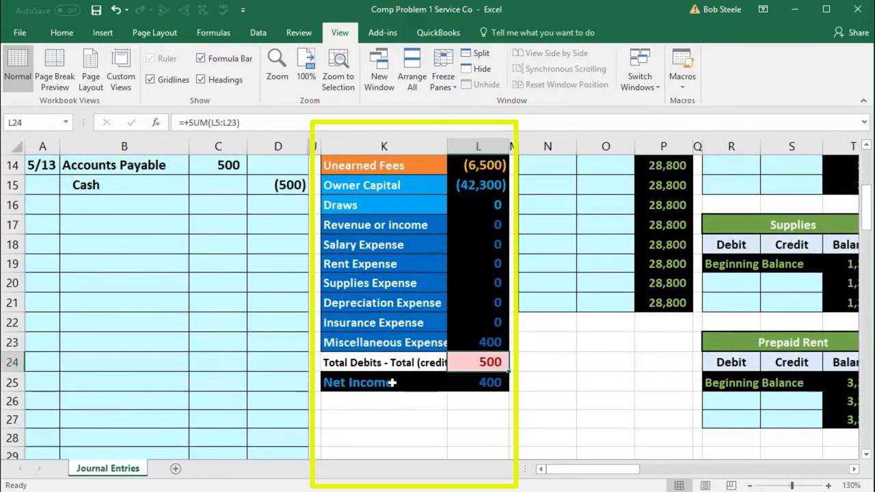
scroll(390, 326, "up", 4)
left_click_drag(99, 423, 271, 425)
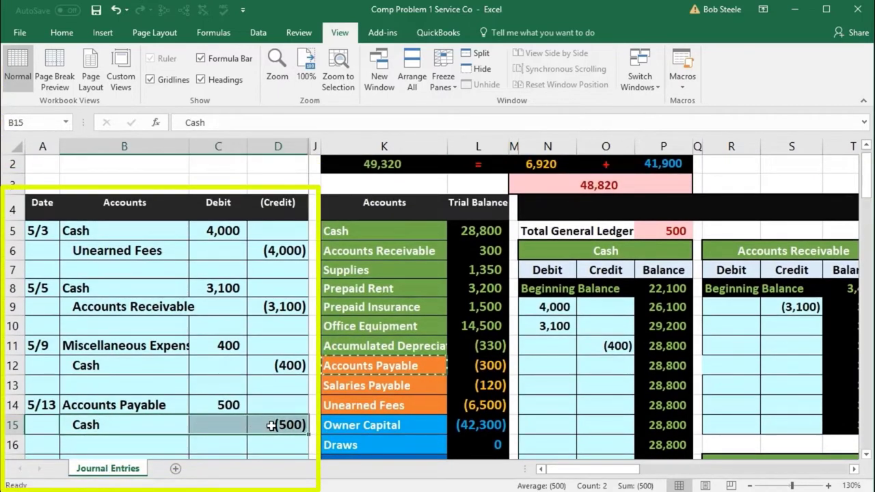
left_click(356, 230)
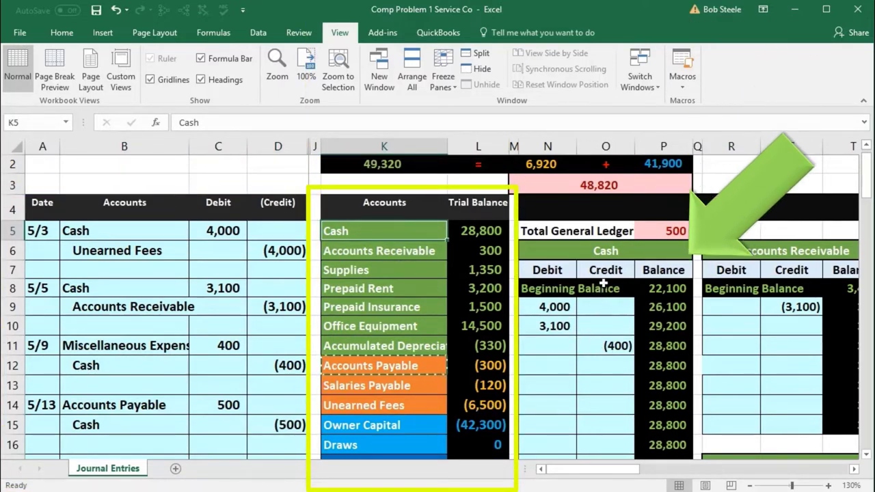
left_click(601, 368)
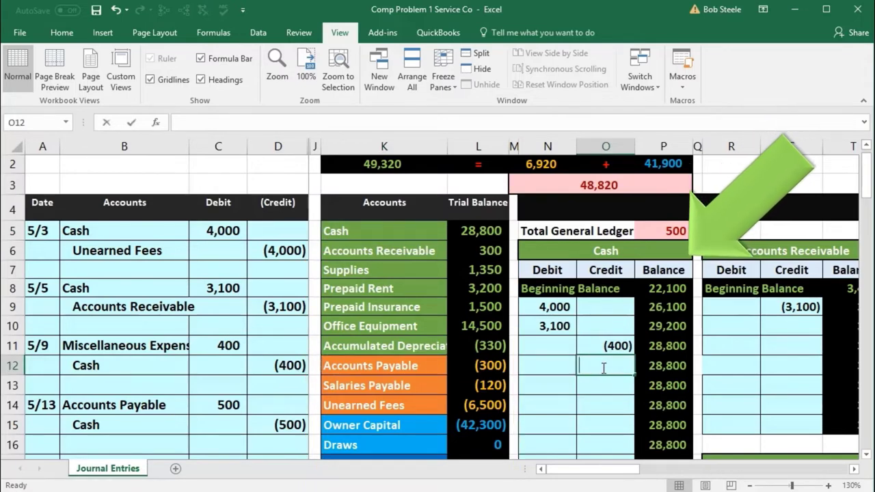
type("=")
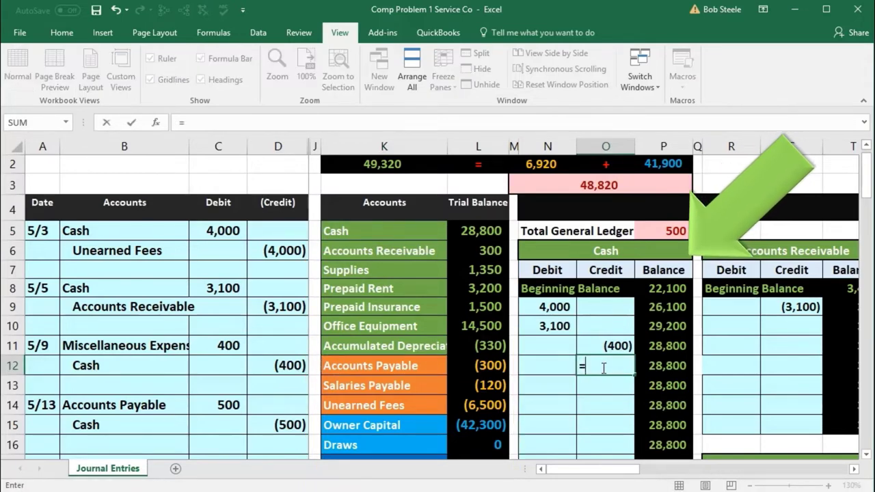
left_click(299, 425)
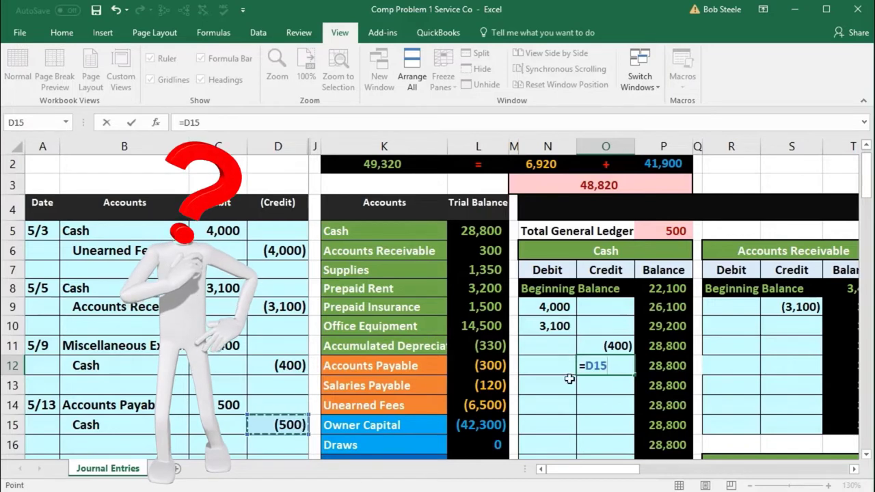
key("Return")
Check the Cash balance and net income after the posting, and date the next journal entry 5/16 in A17
left_click(654, 361)
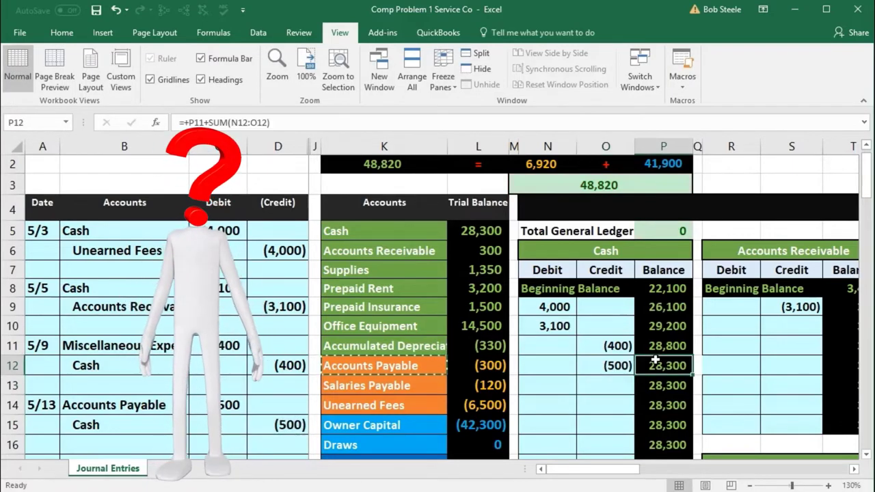
left_click(486, 235)
scroll(516, 319, "down", 3)
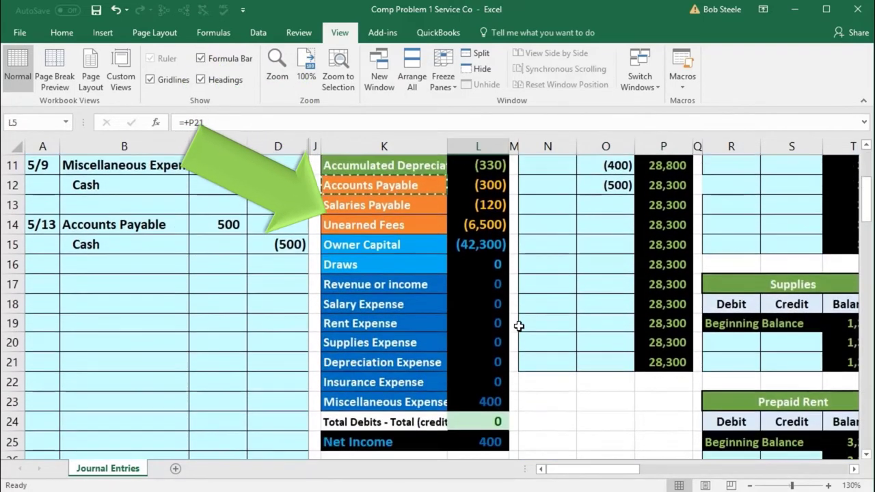
left_click(491, 436)
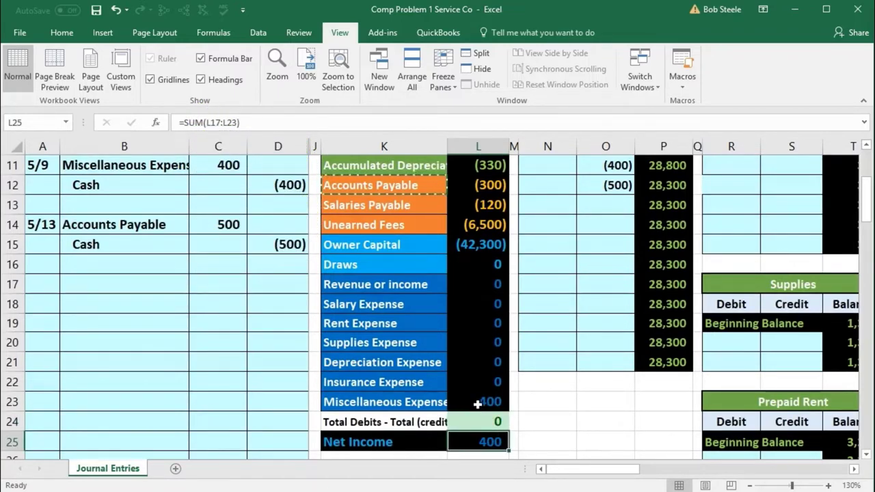
scroll(229, 366, "down", 8)
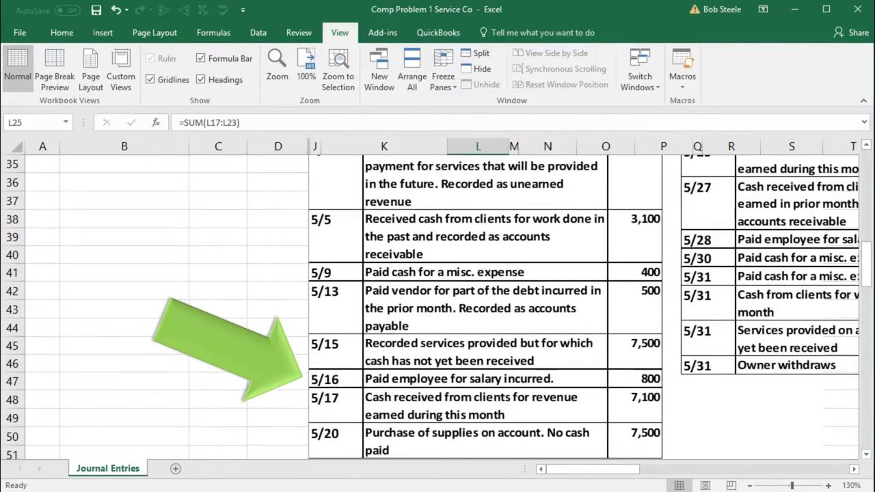
scroll(261, 383, "up", 7)
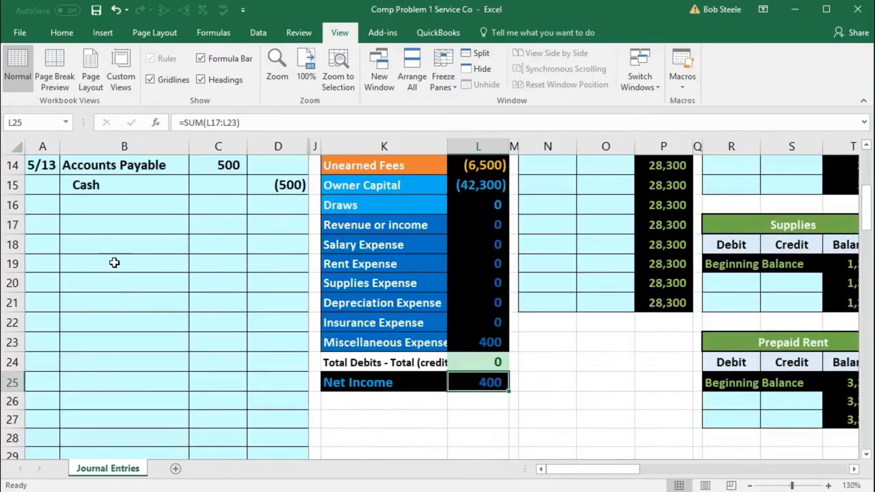
left_click(40, 225)
type("5/16")
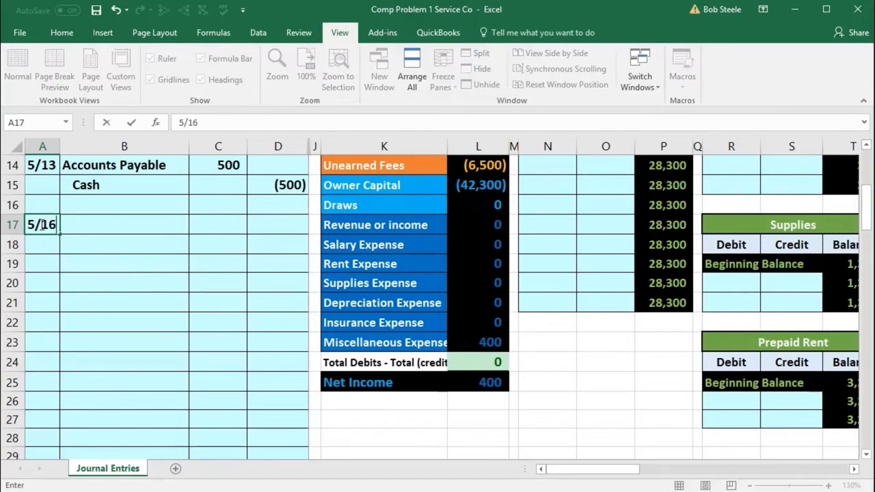
key("Return")
Copy the Cash name from the trial balance, paste it as values only into B18 and indent it as the 5/16 credit account
scroll(101, 269, "up", 2)
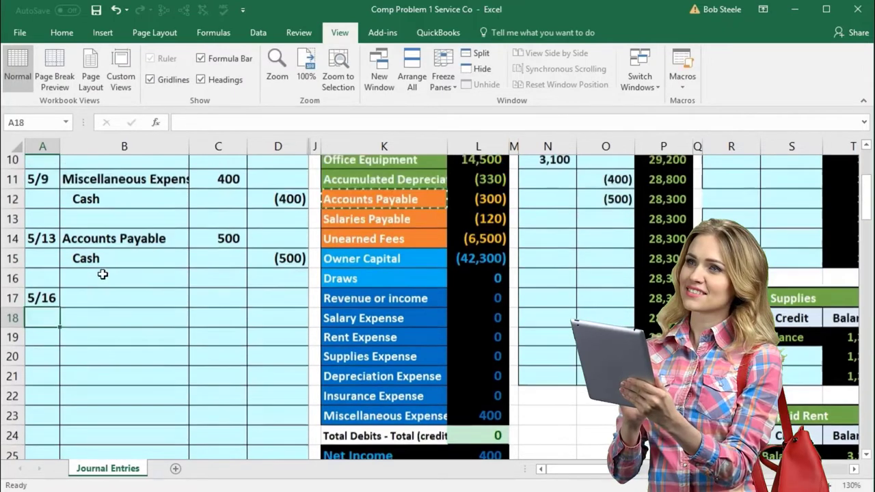
scroll(102, 275, "up", 2)
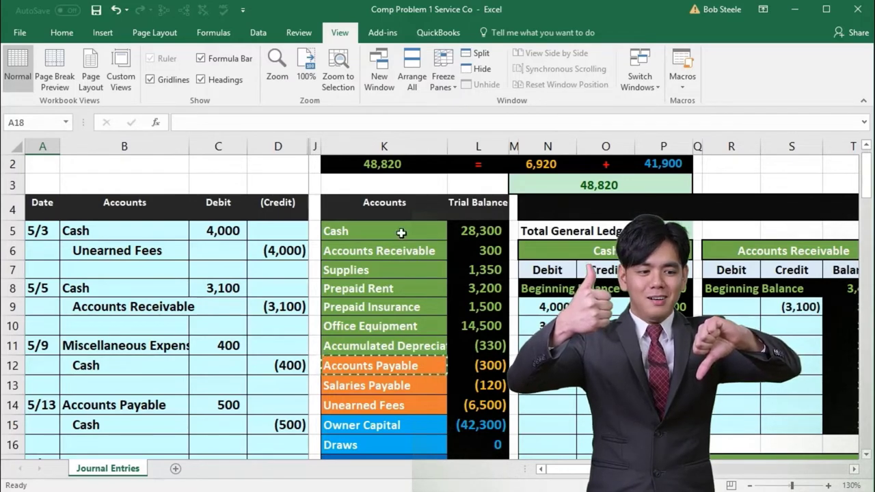
left_click(374, 230)
right_click(373, 231)
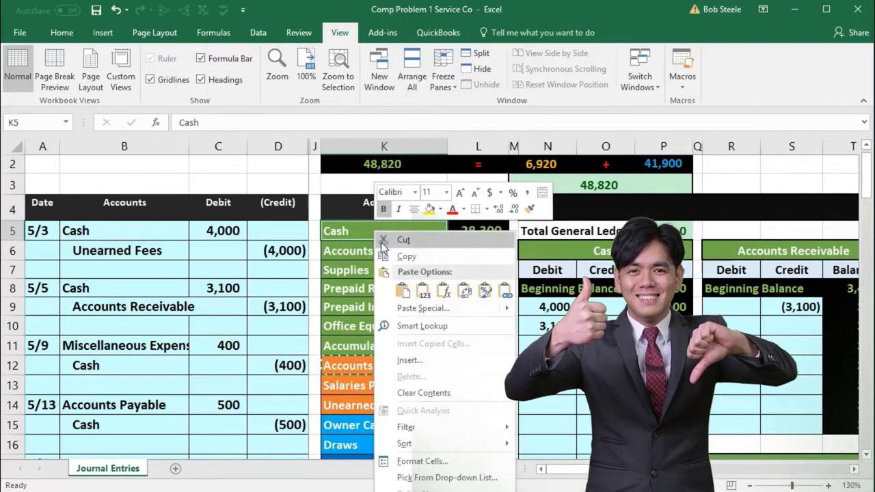
left_click(387, 253)
scroll(232, 346, "down", 3)
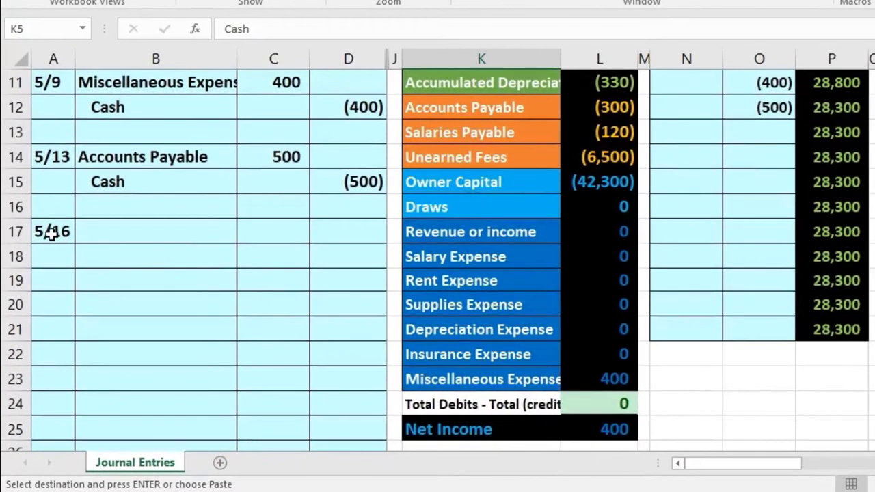
left_click(52, 233)
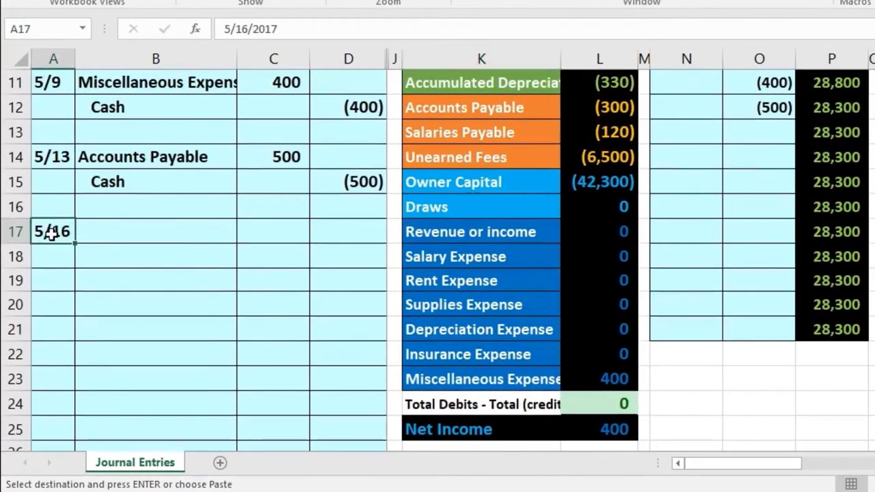
left_click(90, 254)
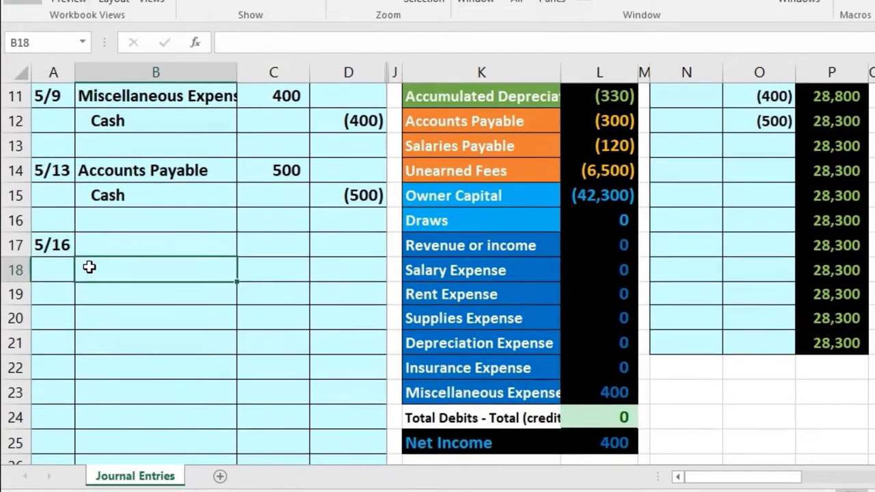
right_click(90, 253)
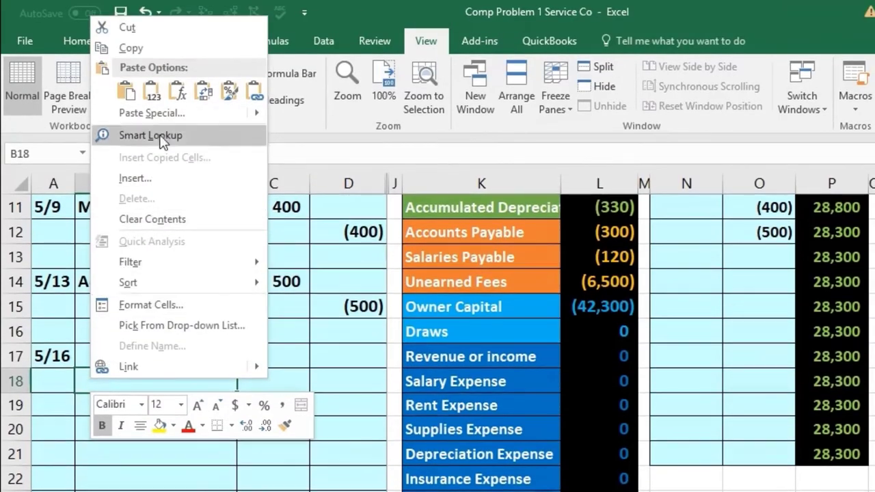
left_click(152, 90)
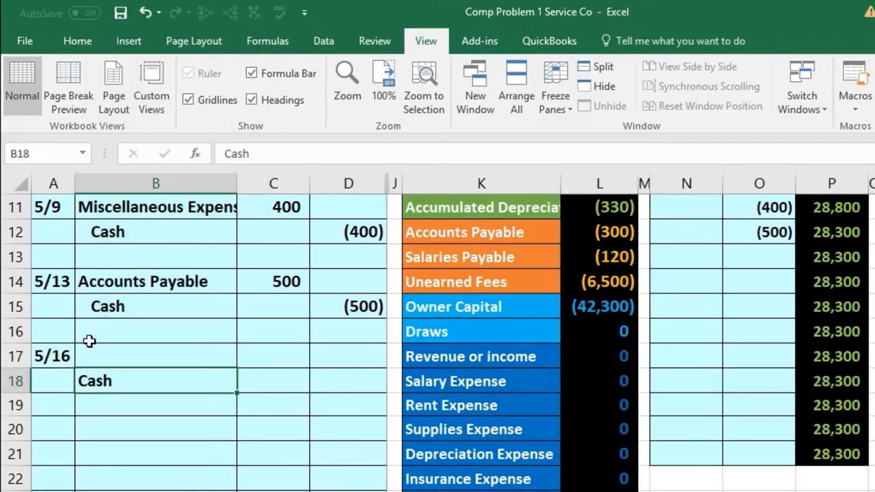
double_click(80, 379)
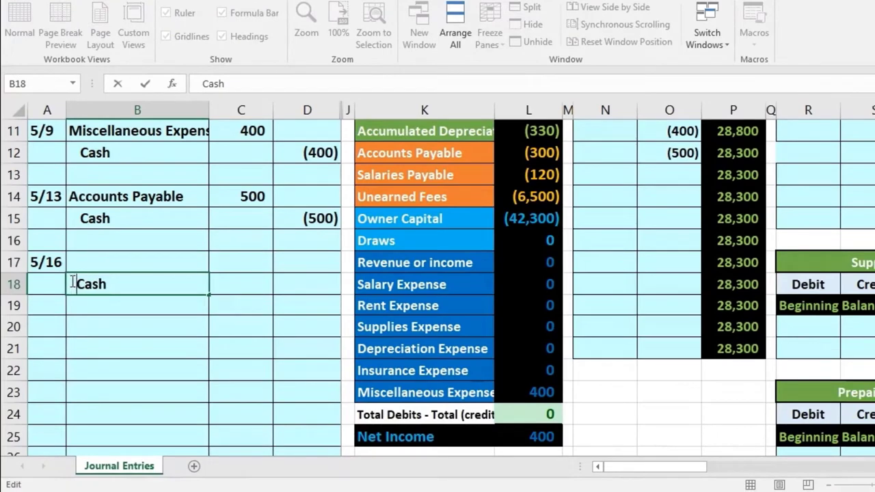
key("Return")
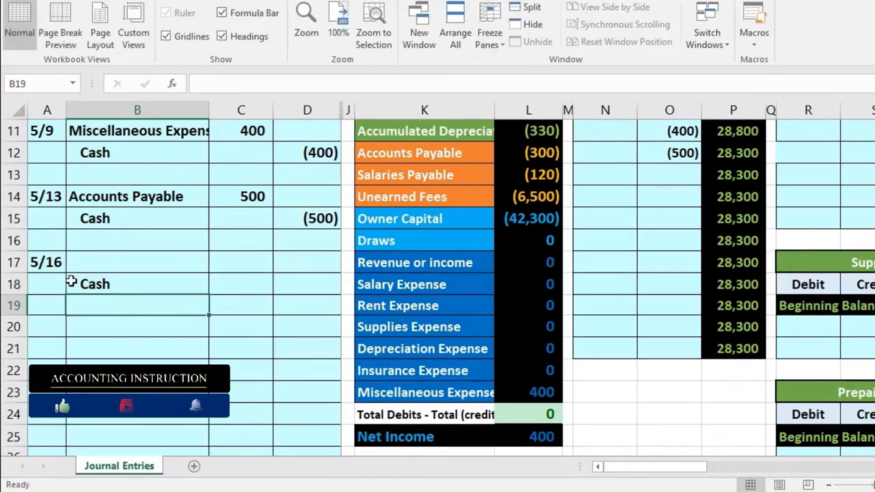
Enter -800 in D18 as the credit to Cash for the 5/16 employee salary payment in the activity list
left_click(318, 280)
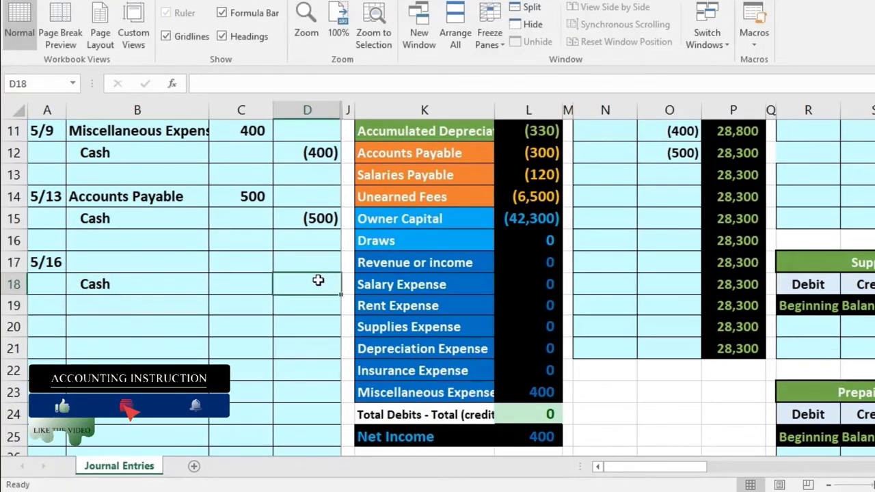
scroll(318, 281, "down", 5)
scroll(318, 280, "down", 2)
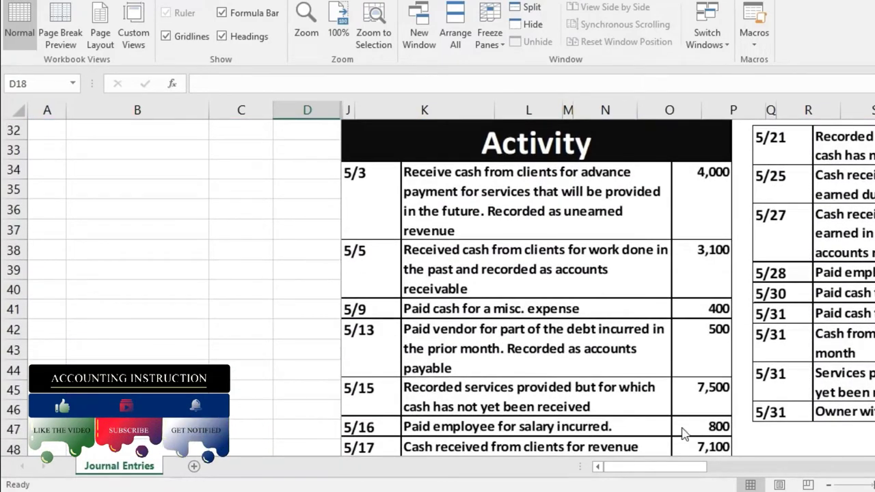
scroll(369, 332, "up", 6)
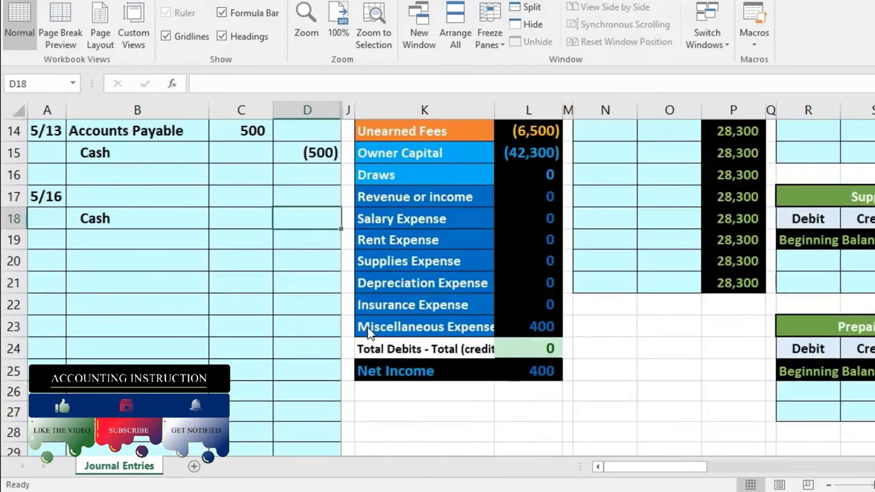
type("-8")
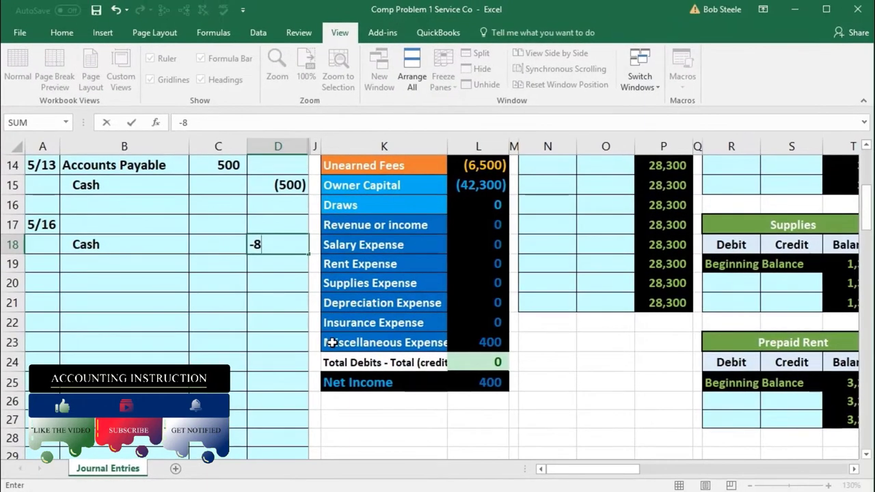
type("00")
key("Return")
Fill the 5/16 debit amount in C17 with the formula -D18, reversing the sign of the Cash credit
key("Left")
key("Up")
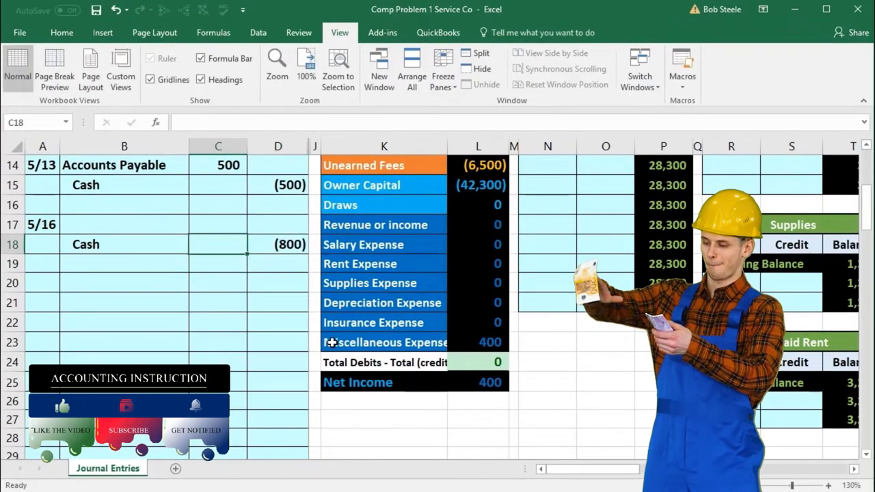
key("Up")
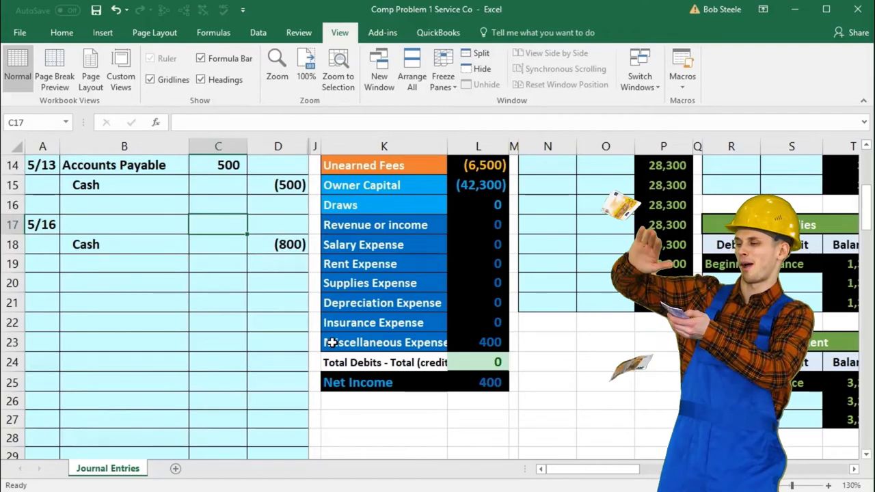
type("-")
key("Down")
key("Right")
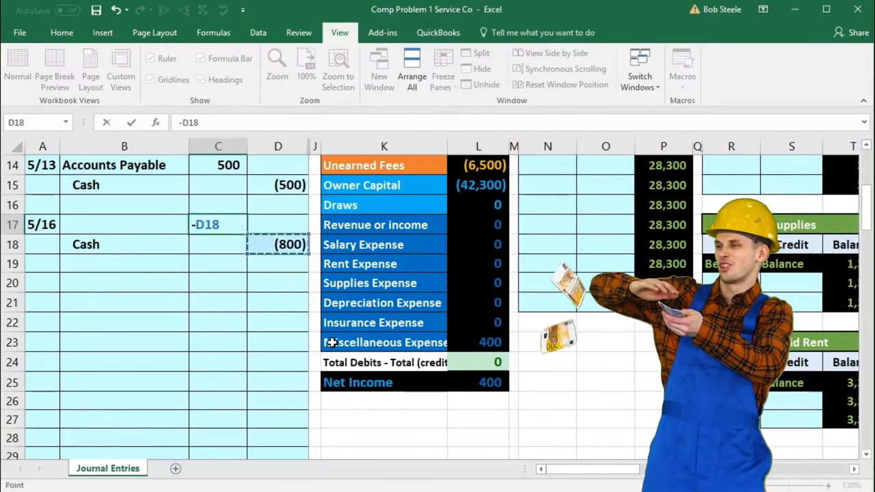
key("Return")
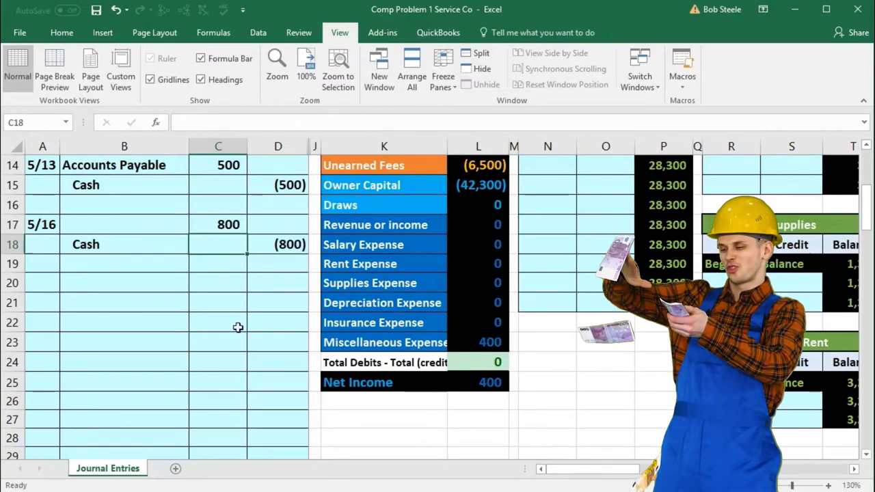
Copy the Salary Expense name from the trial balance and paste it as values only into B17 as the 5/16 debit account
left_click(148, 223)
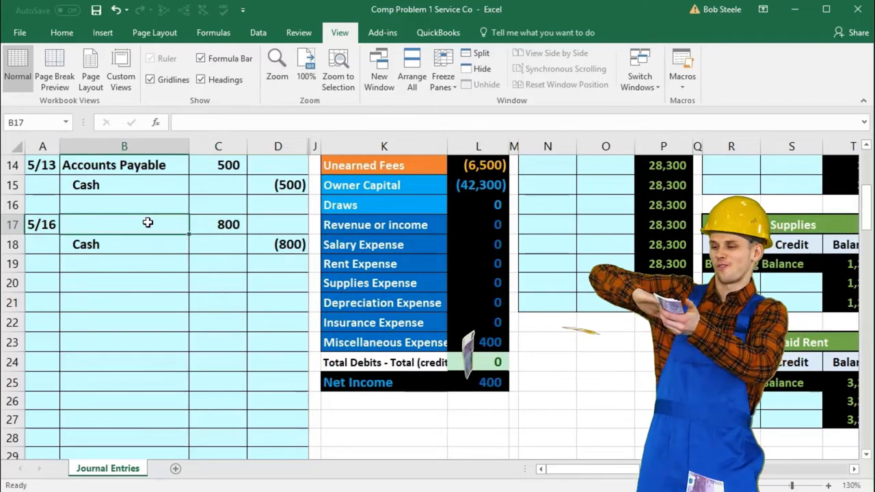
scroll(201, 324, "up", 4)
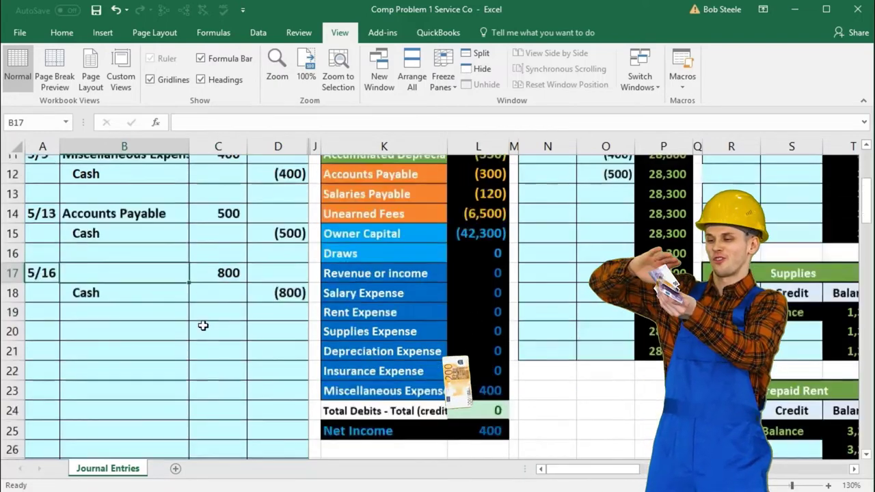
scroll(203, 325, "down", 2)
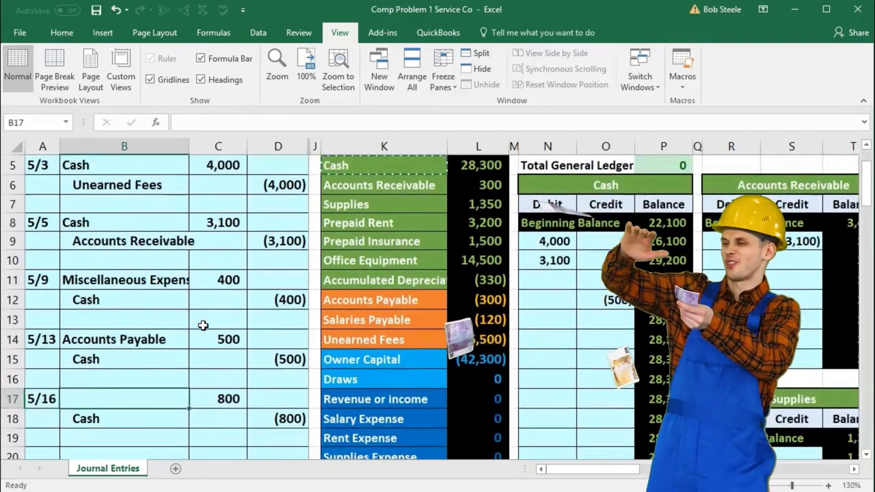
scroll(203, 326, "down", 1)
scroll(203, 325, "down", 1)
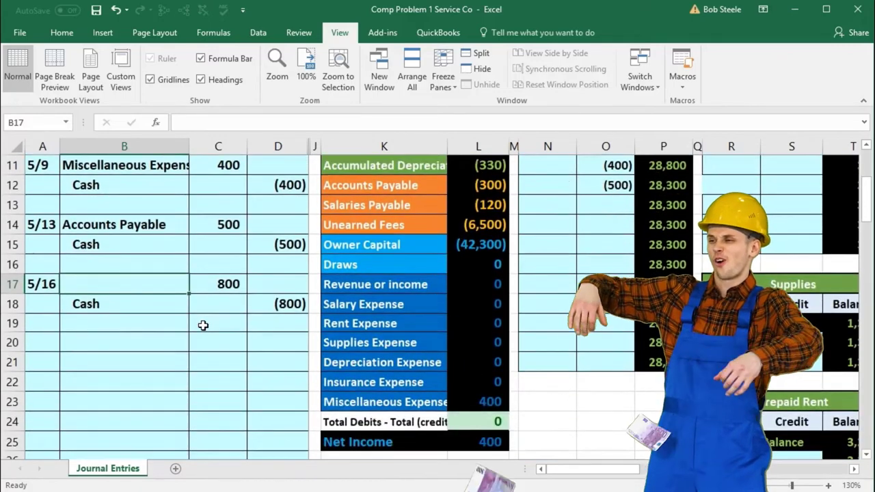
left_click(369, 309)
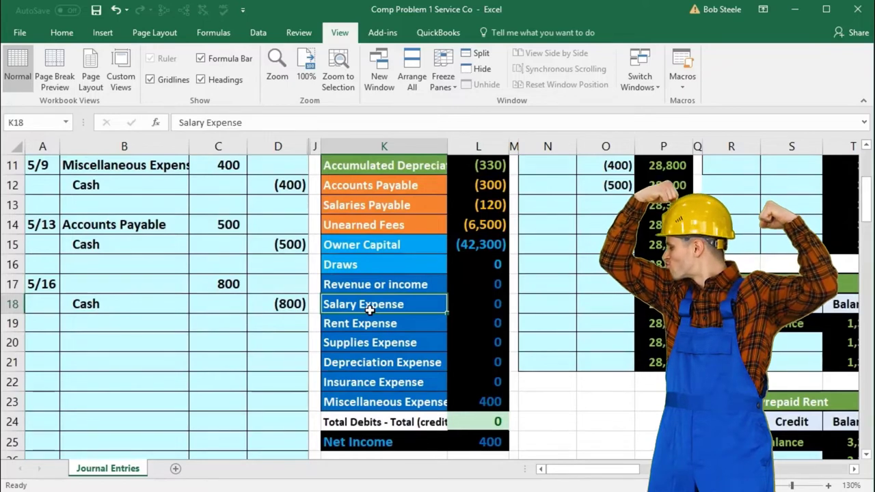
right_click(369, 309)
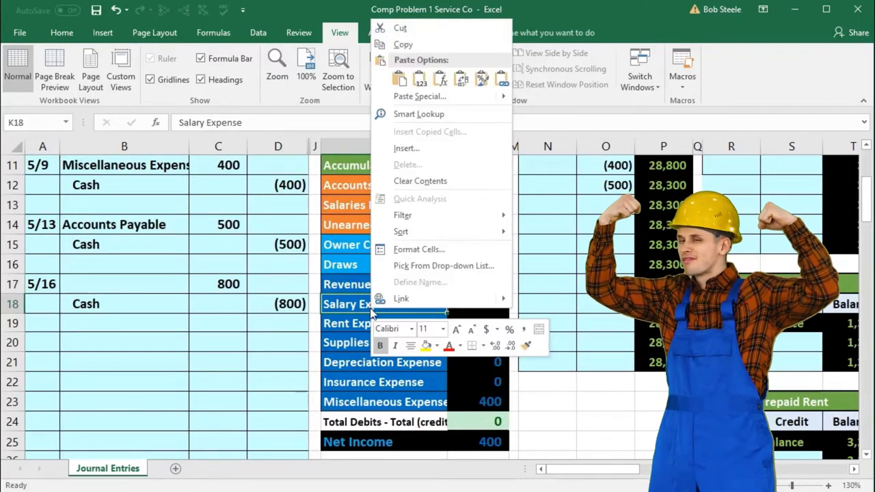
left_click(403, 44)
left_click(132, 286)
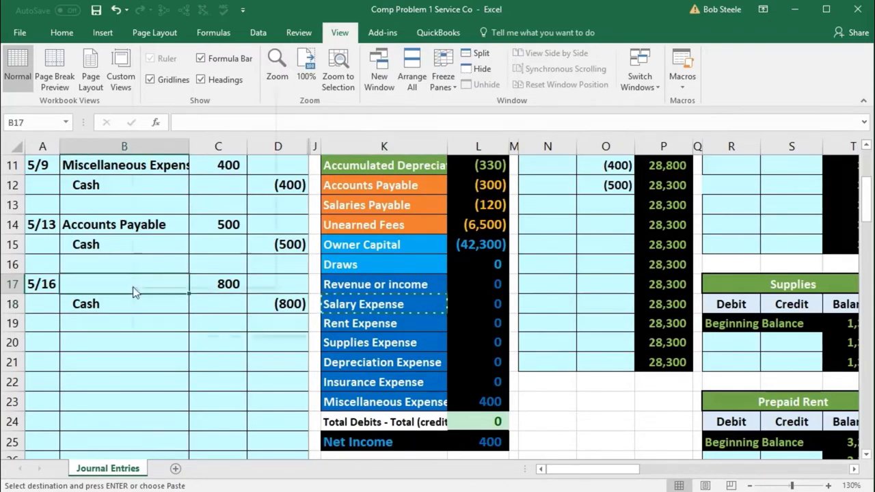
right_click(133, 287)
left_click(183, 60)
Review the debit and credit lines of the 5/16 entry and trace the trial balance accounts from Cash down to Salary Expense
left_click_drag(175, 285, 268, 302)
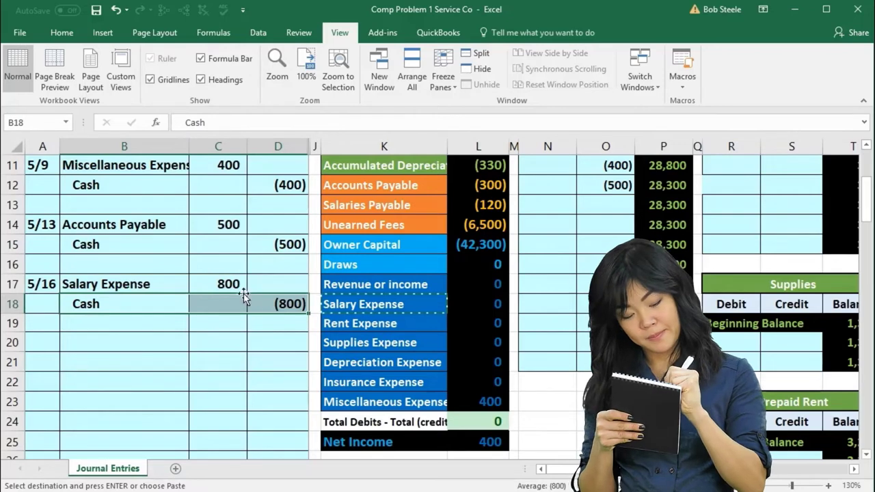
left_click_drag(180, 282, 201, 283)
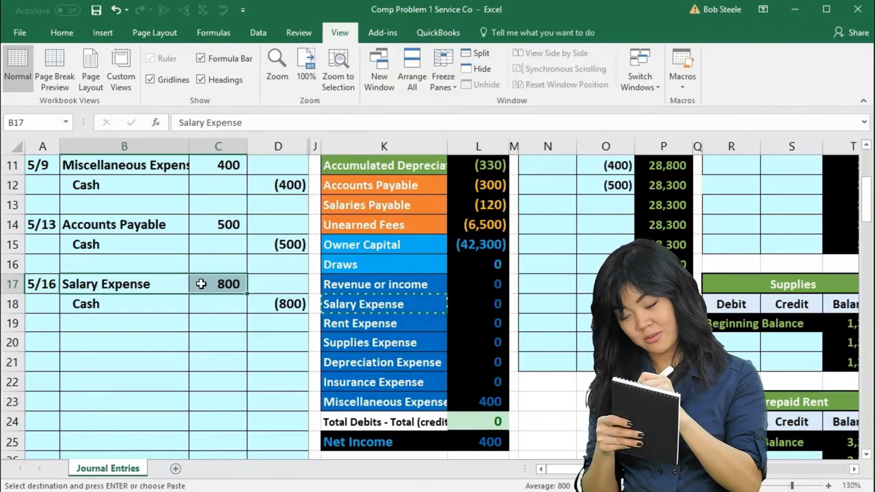
left_click_drag(142, 281, 197, 284)
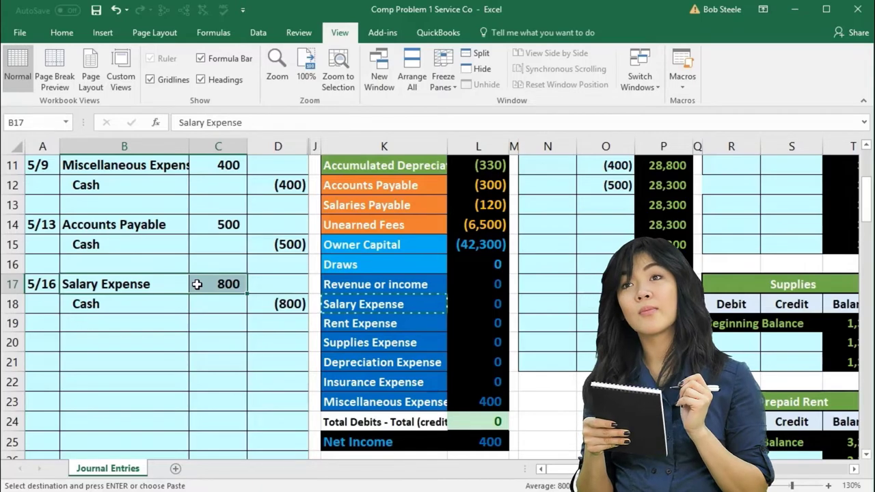
scroll(246, 325, "up", 2)
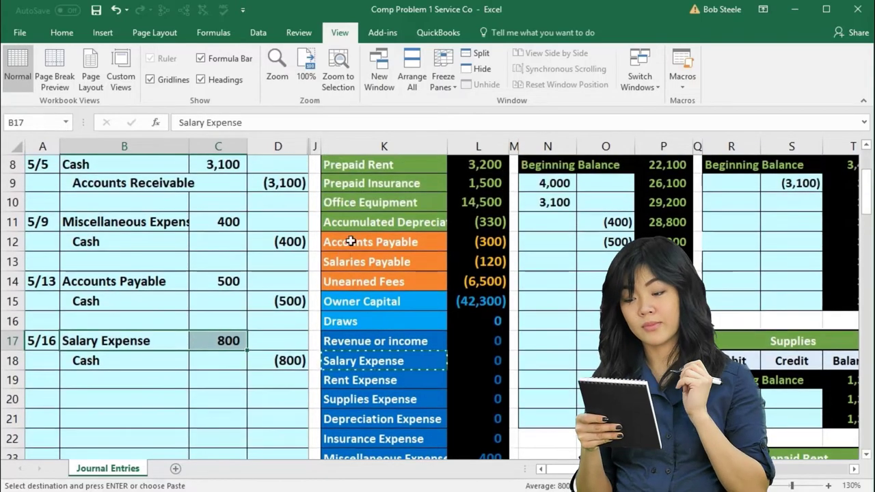
left_click_drag(360, 162, 370, 419)
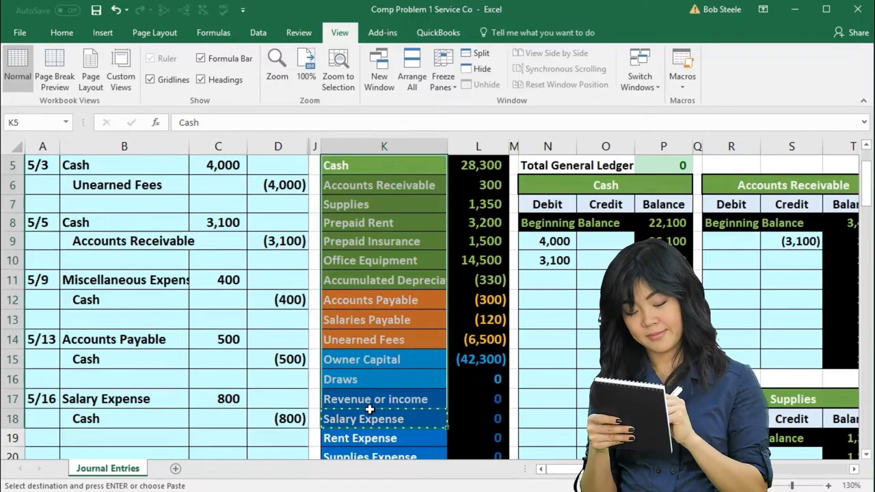
scroll(371, 383, "down", 1)
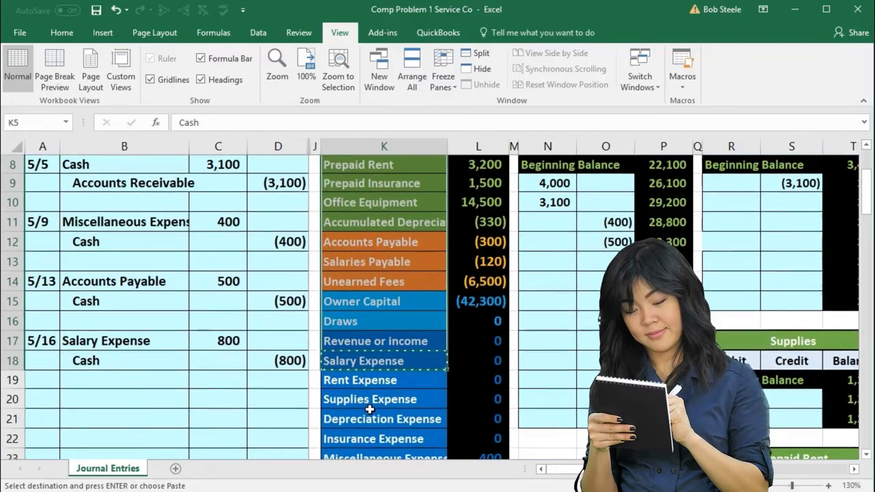
left_click(380, 319)
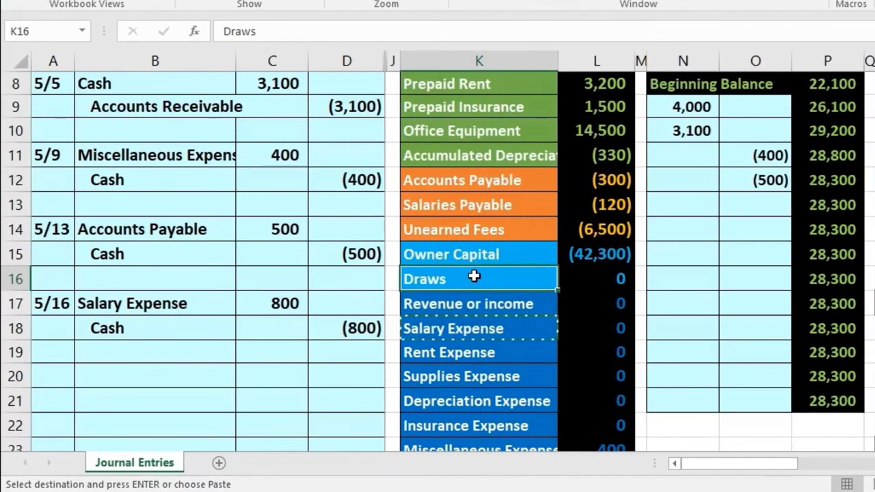
Post the 5/16 debit to the Salary Expense ledger by linking AH9 to C17 with the formula =C17
key("Right")
key("Right")
key("Right")
key("Right")
key("Right")
key("Right")
key("Right")
key("Right")
key("Right")
key("Right")
key("Right")
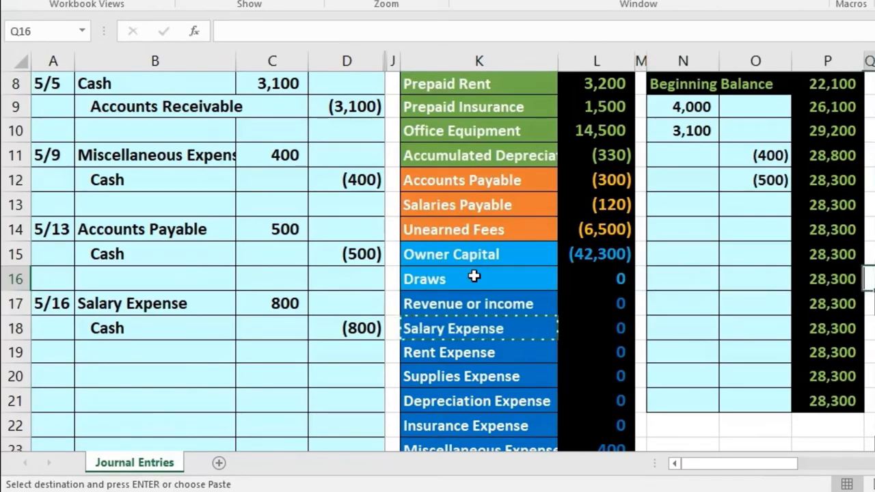
key("Right")
key("Right")
key("Right")
key("Right")
key("Right")
key("Right")
key("Right")
key("Right")
key("Right")
key("Right")
key("Right")
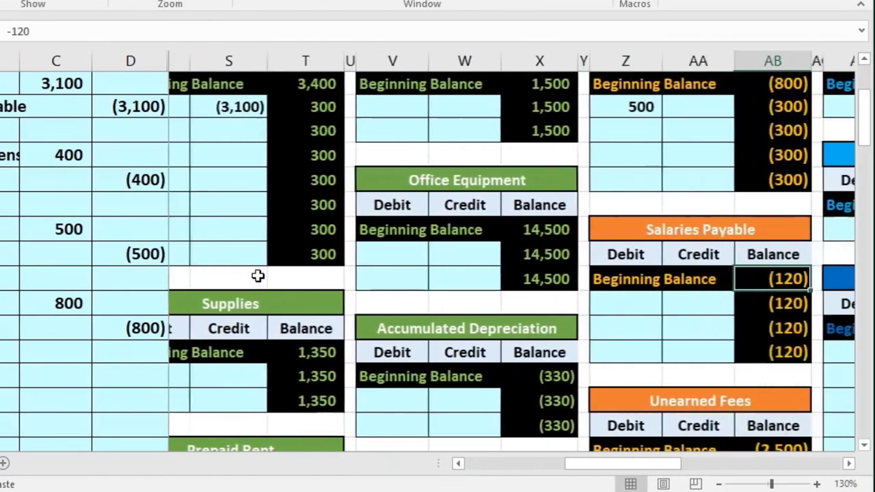
key("Right")
key("Right")
key("Right")
key("Right")
key("Right")
key("Right")
key("Right")
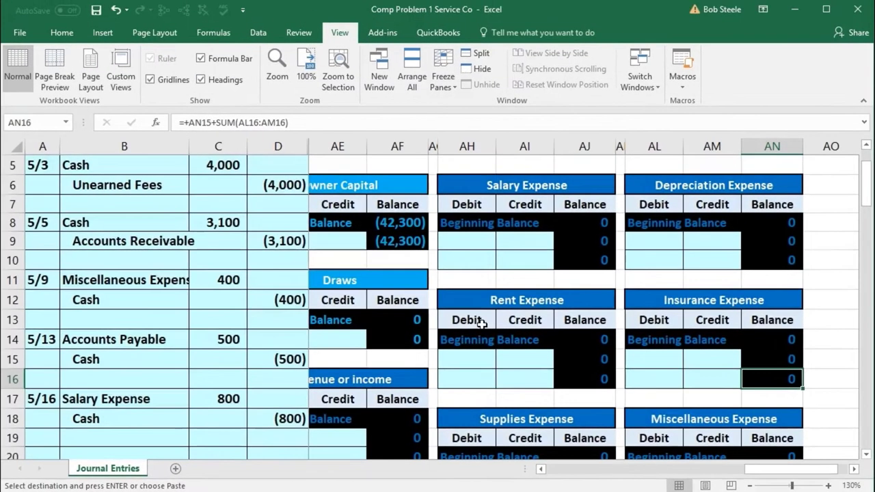
left_click(230, 398)
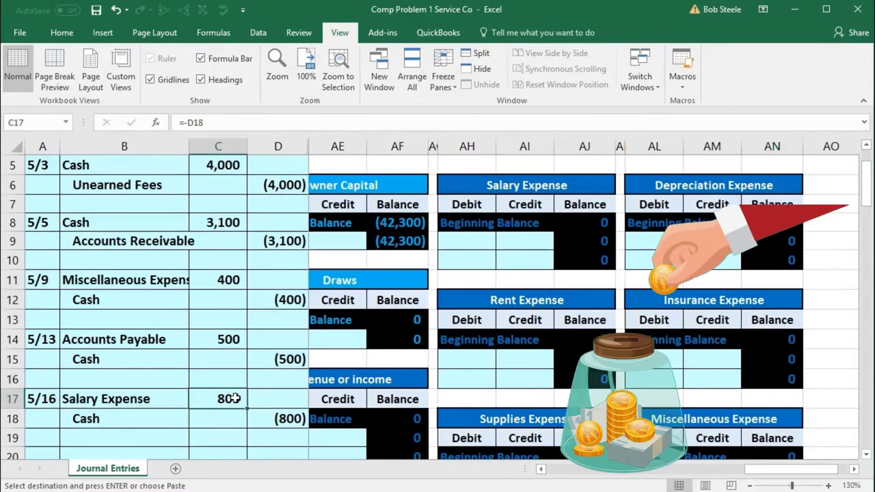
left_click(483, 205)
left_click(470, 243)
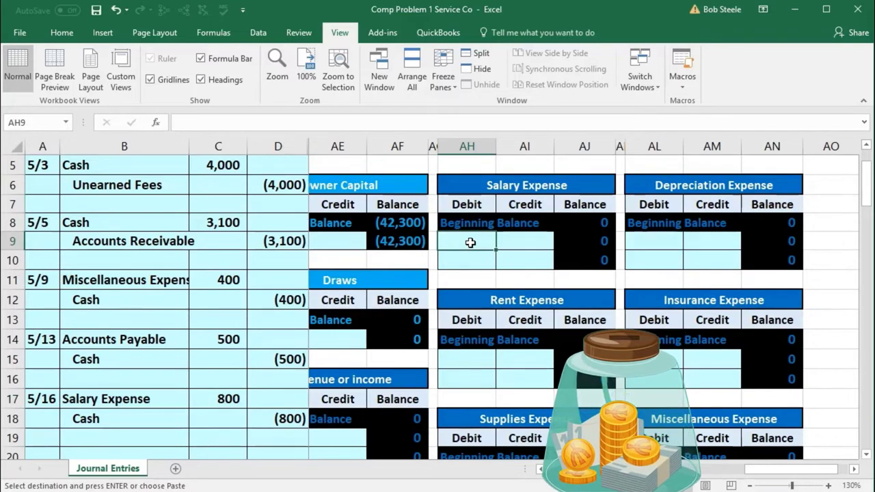
type("=")
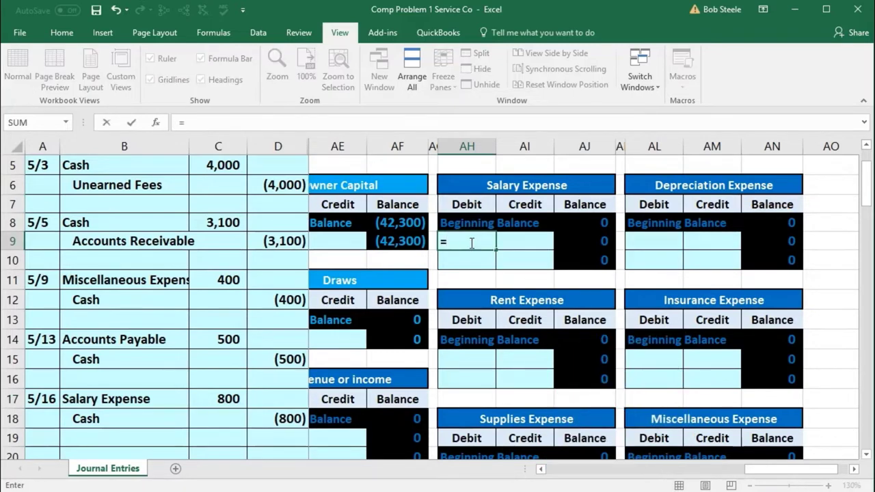
left_click(240, 400)
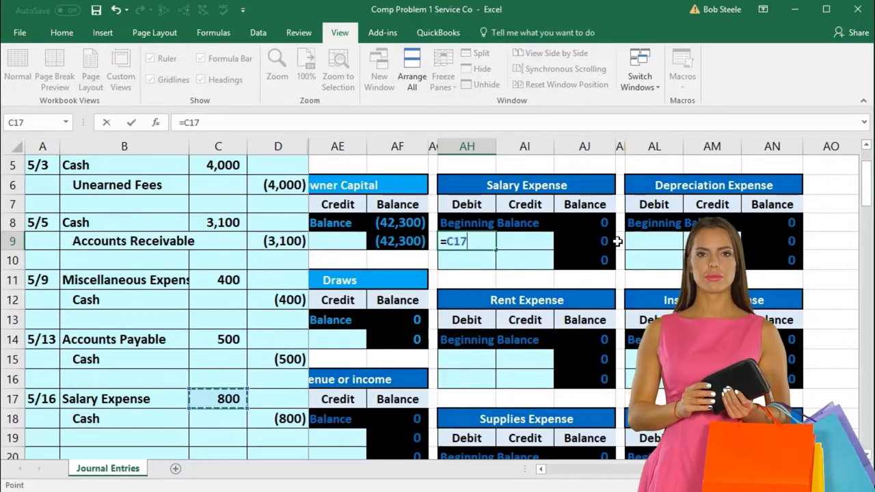
key("Return")
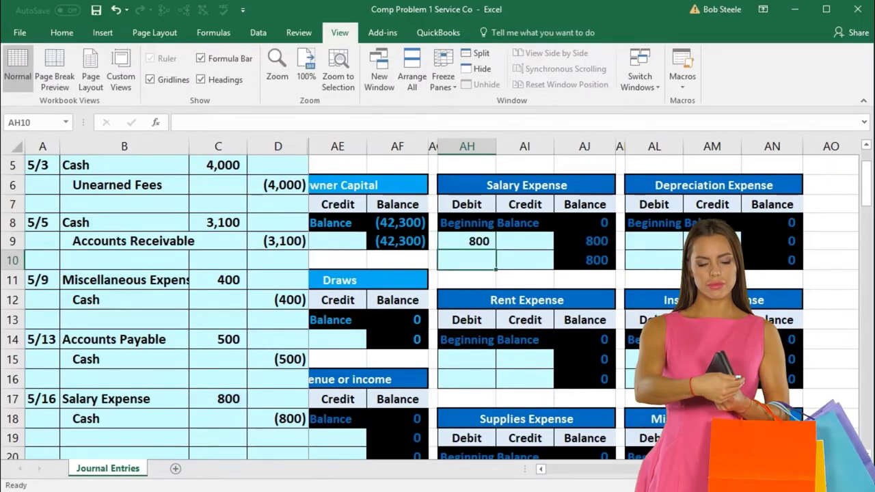
Check the Salary Expense balance and the debits-minus-credits total in the trial balance after posting the debit
left_click_drag(700, 470, 565, 475)
scroll(510, 431, "down", 1)
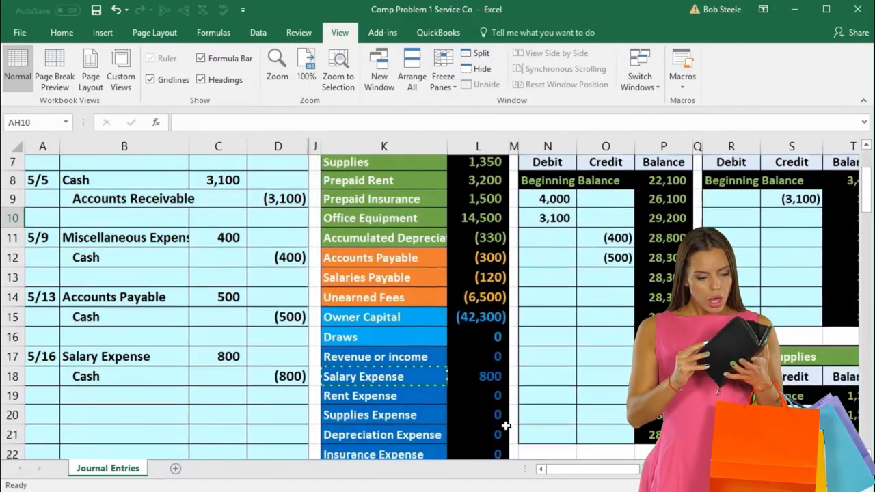
left_click(485, 360)
scroll(485, 360, "down", 2)
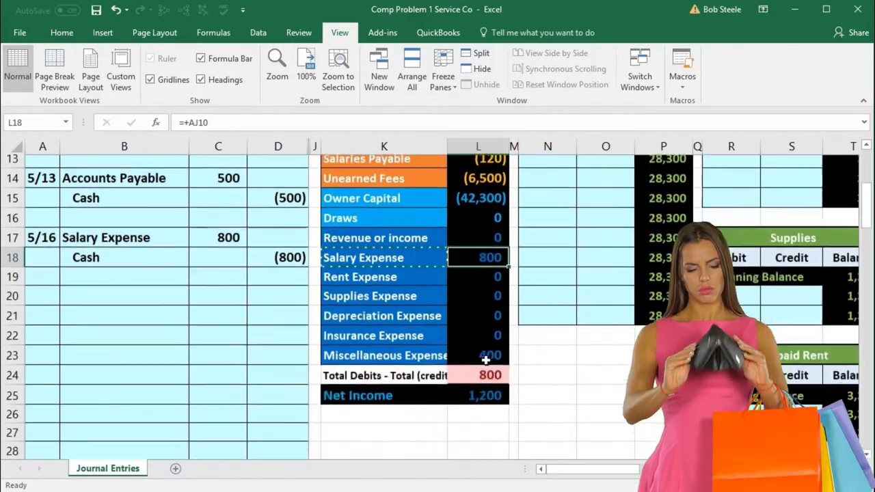
left_click(485, 361)
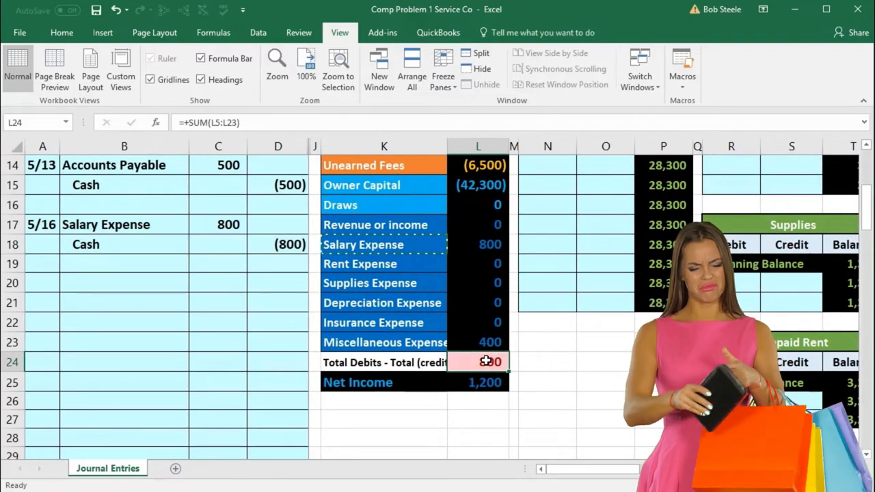
Post the 5/16 credit to the Cash ledger by linking O13 to D18 with the formula =D18
left_click_drag(172, 248, 260, 247)
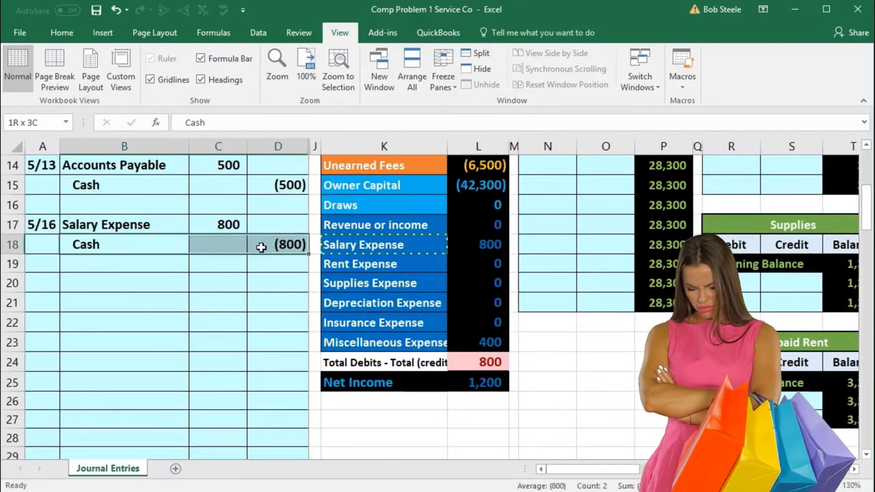
scroll(274, 322, "up", 3)
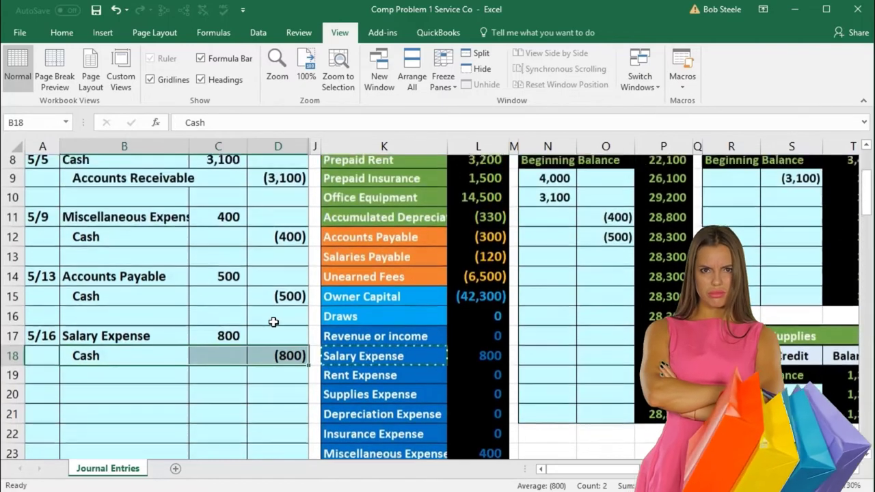
left_click(347, 168)
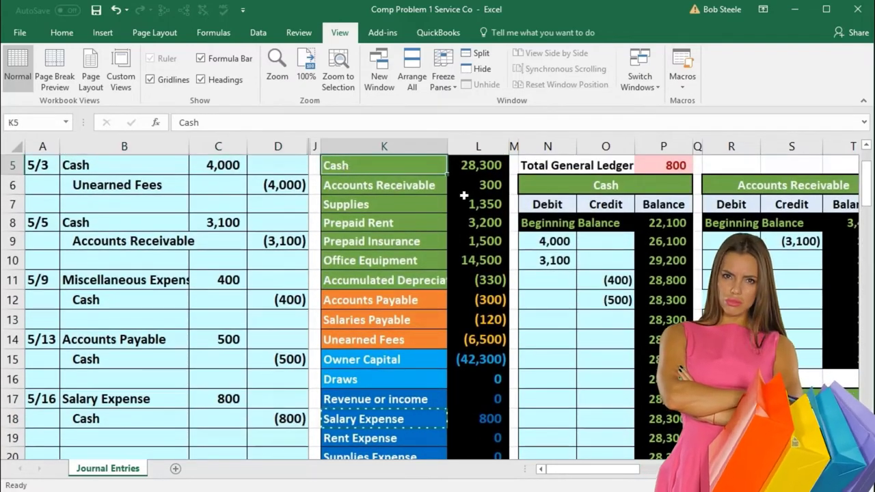
left_click(587, 186)
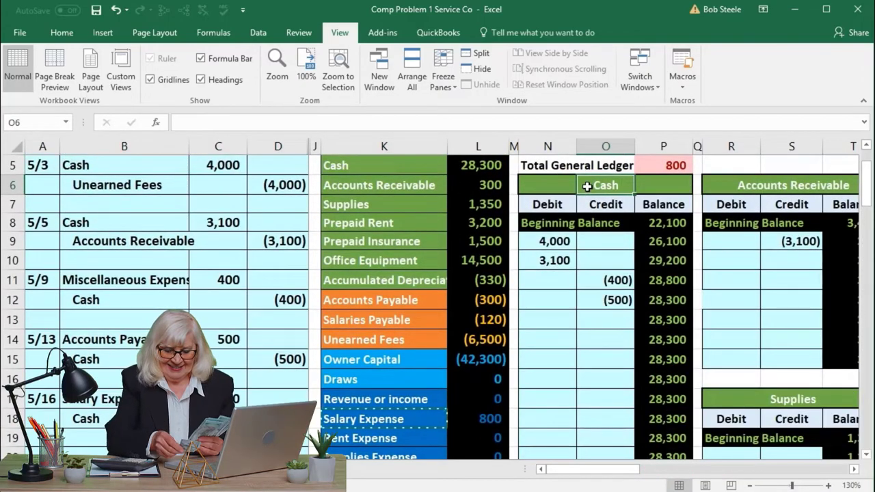
left_click(610, 321)
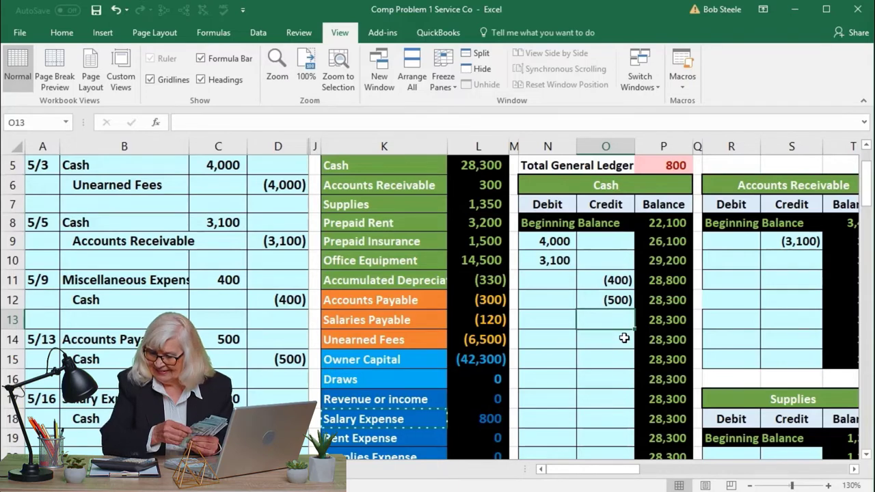
type("=")
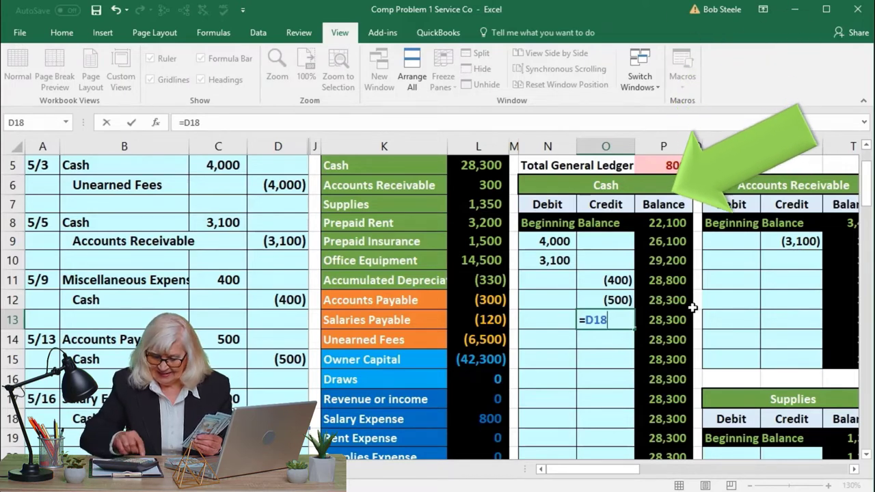
key("Tab")
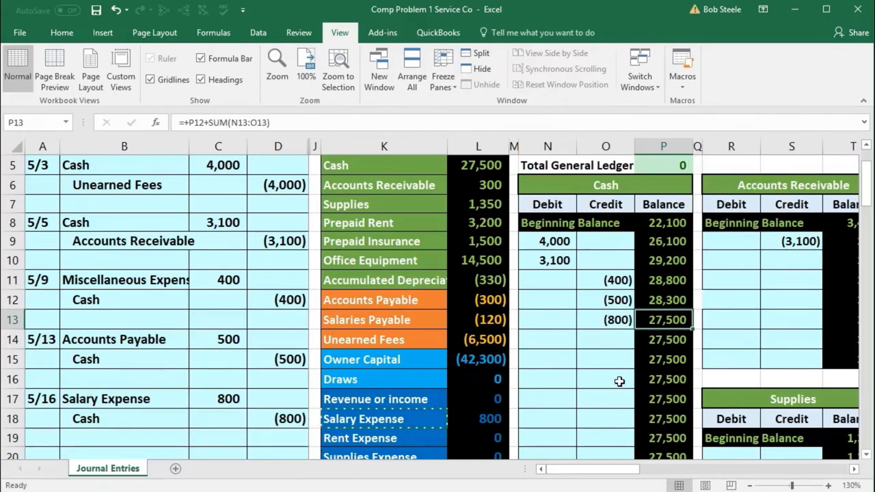
Check the Cash balance and the debits-minus-credits total in the trial balance after posting the Cash credit
scroll(608, 334, "up", 1)
left_click(493, 234)
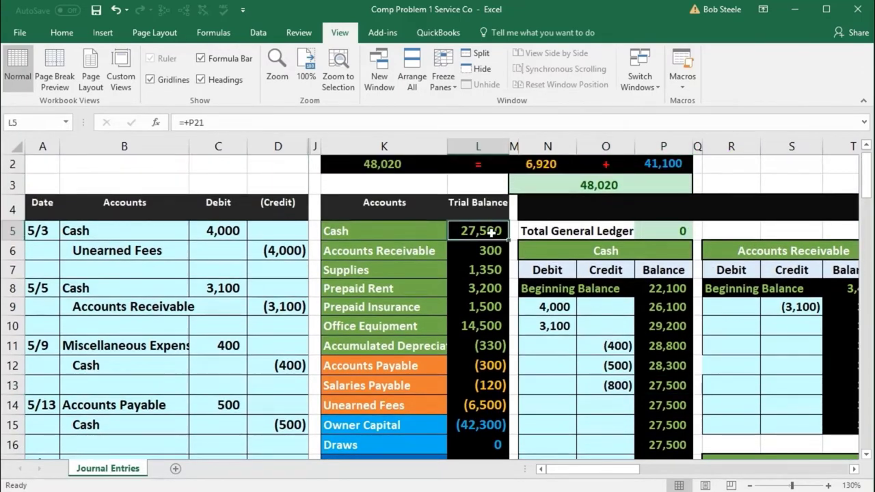
scroll(502, 289, "down", 3)
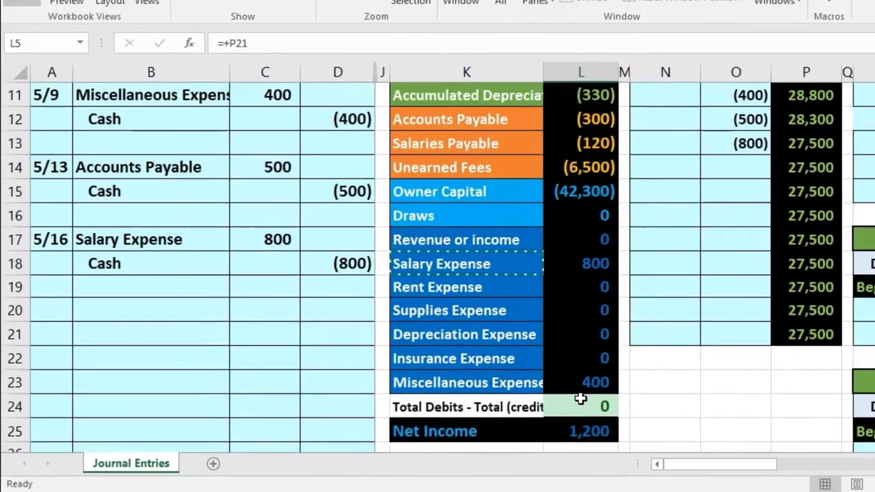
left_click(505, 418)
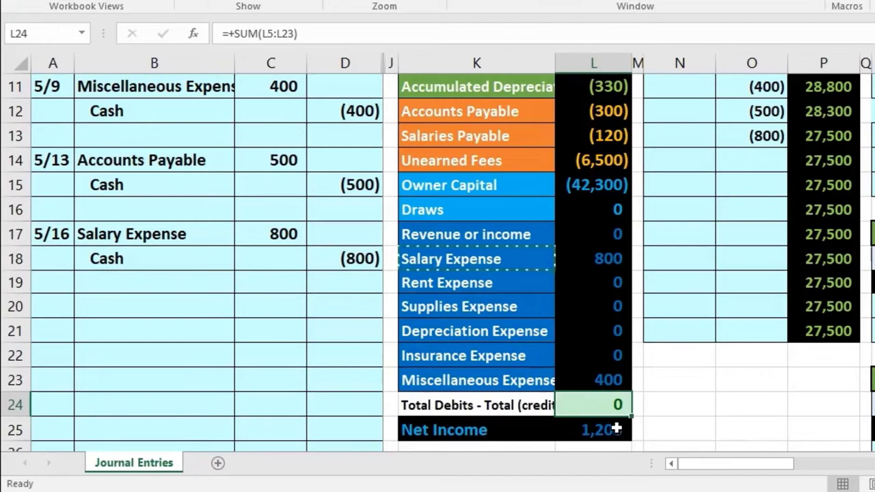
Examine the Net Income formula in L25 together with the revenue and expense balances it sums in the trial balance
left_click(616, 429)
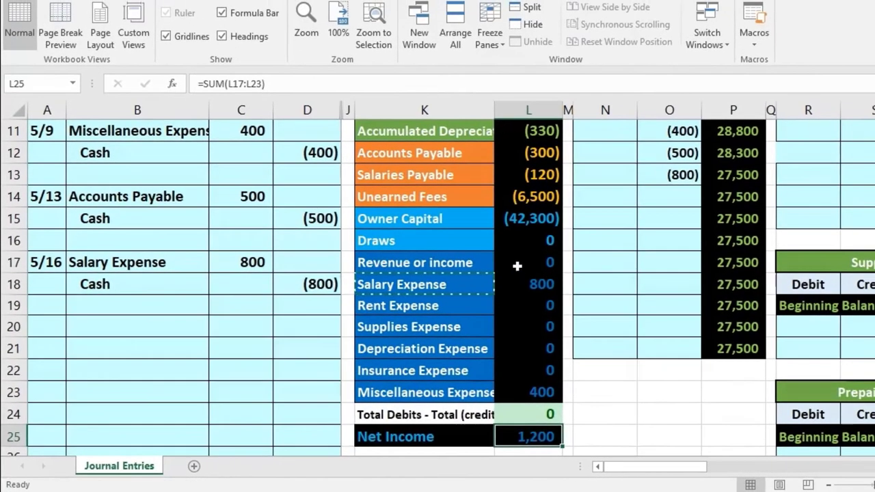
left_click(518, 266)
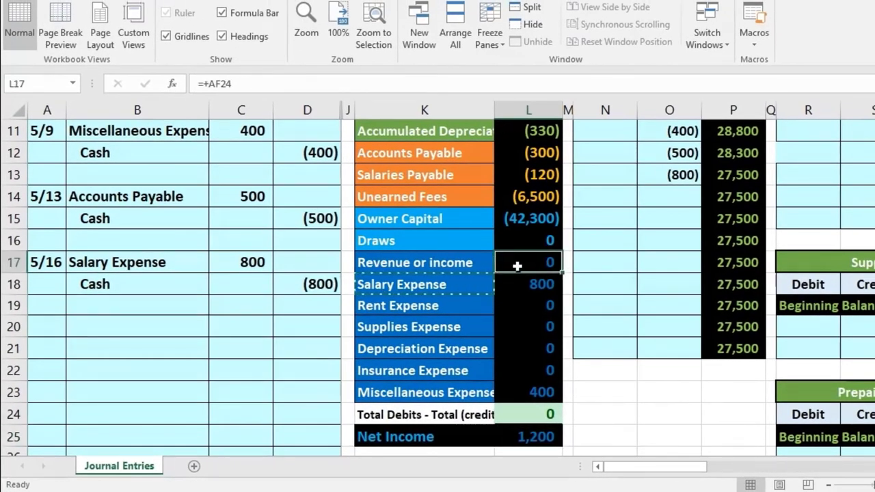
double_click(522, 429)
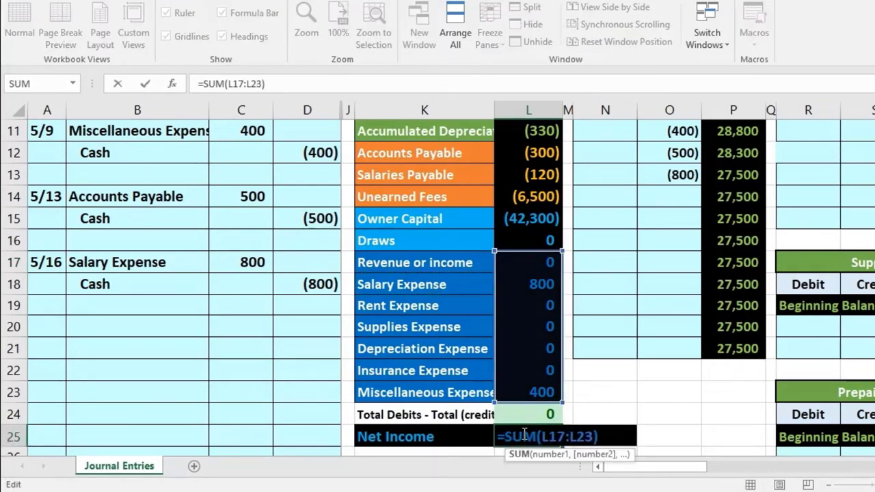
key("Return")
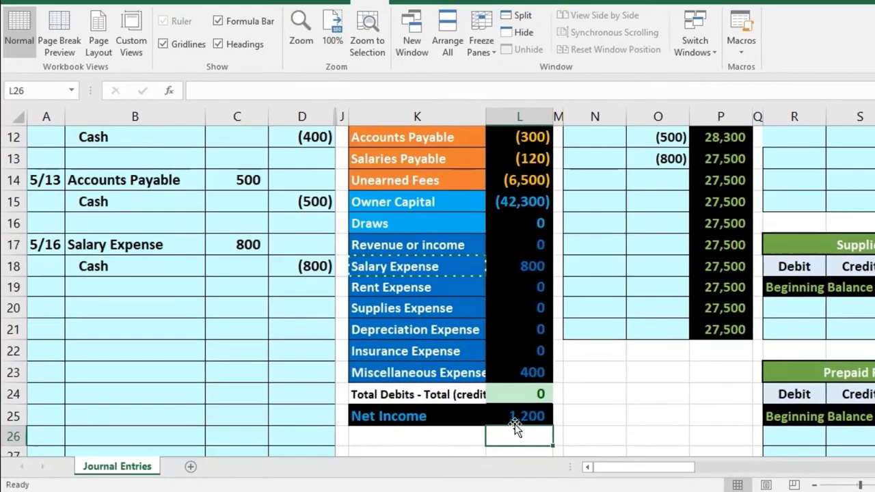
left_click(523, 419)
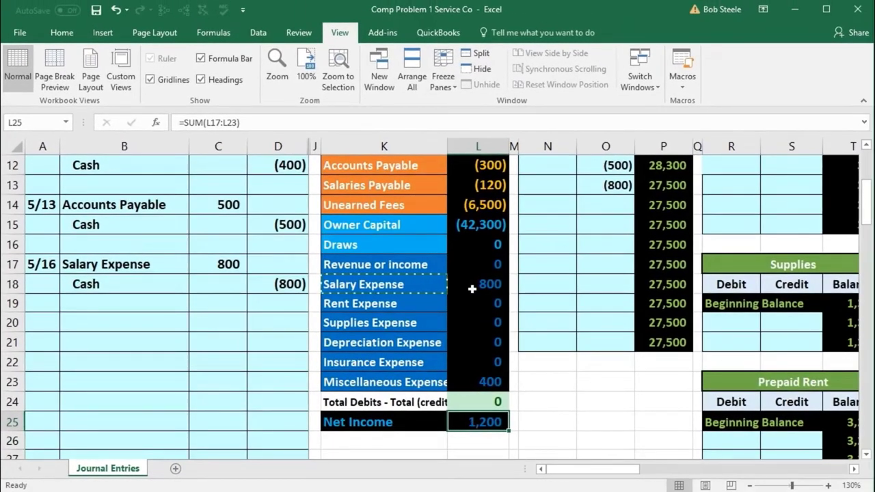
left_click_drag(472, 289, 466, 375)
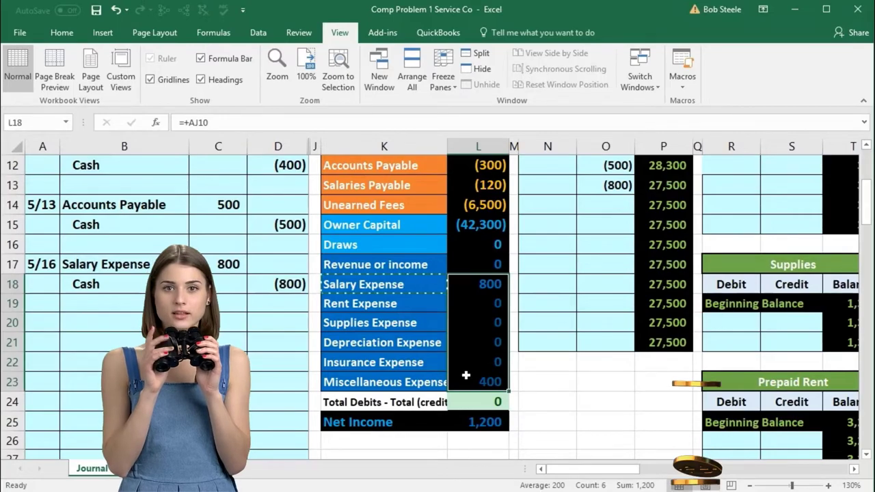
left_click(475, 263)
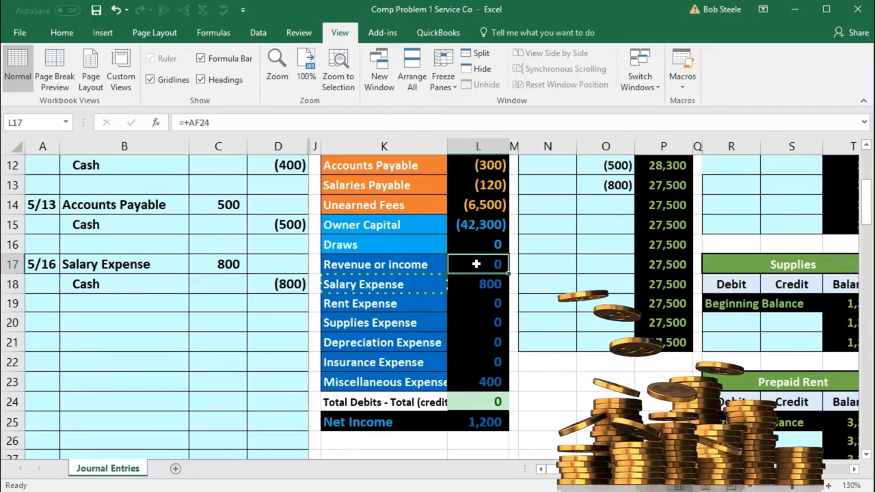
left_click_drag(477, 283, 474, 376)
Look up the next cash transaction in the Activity list and enter its date, 5/17, in journal cell A20
scroll(187, 422, "down", 6)
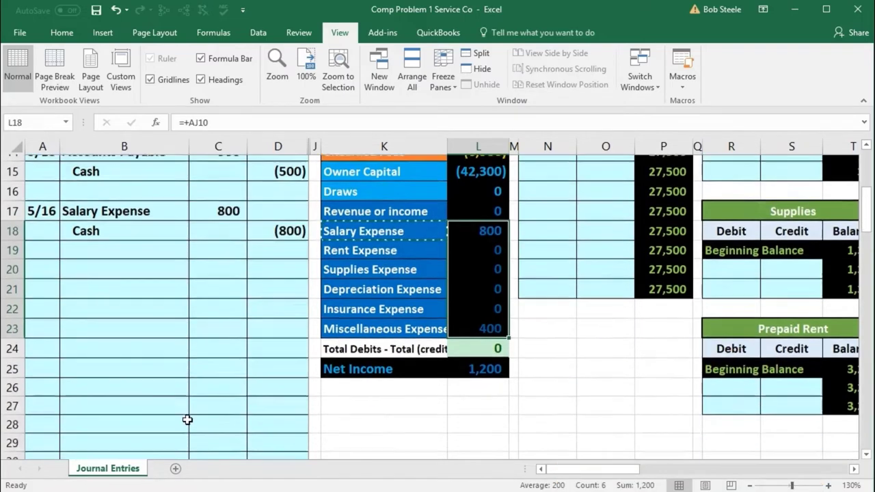
scroll(187, 419, "down", 3)
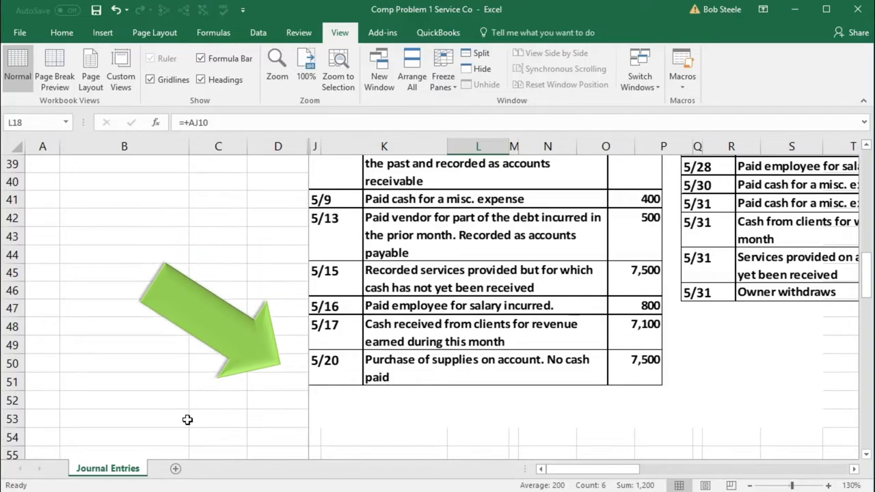
scroll(187, 420, "up", 8)
left_click(50, 265)
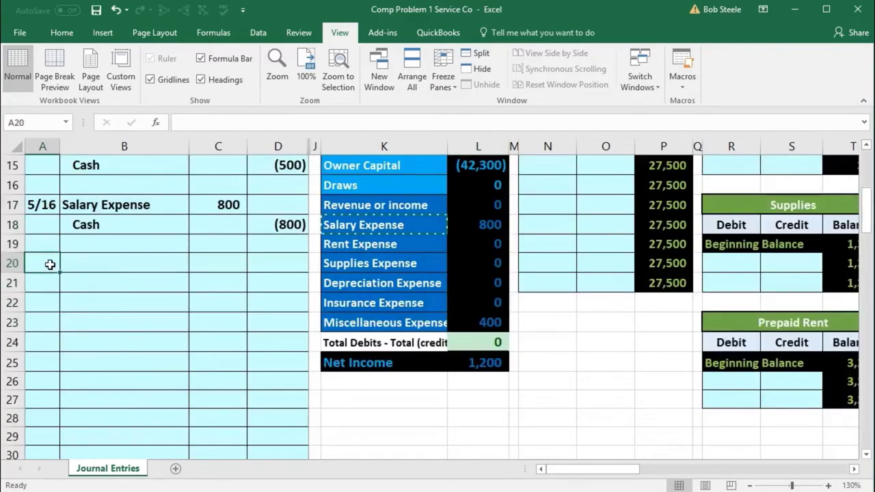
type("5/13")
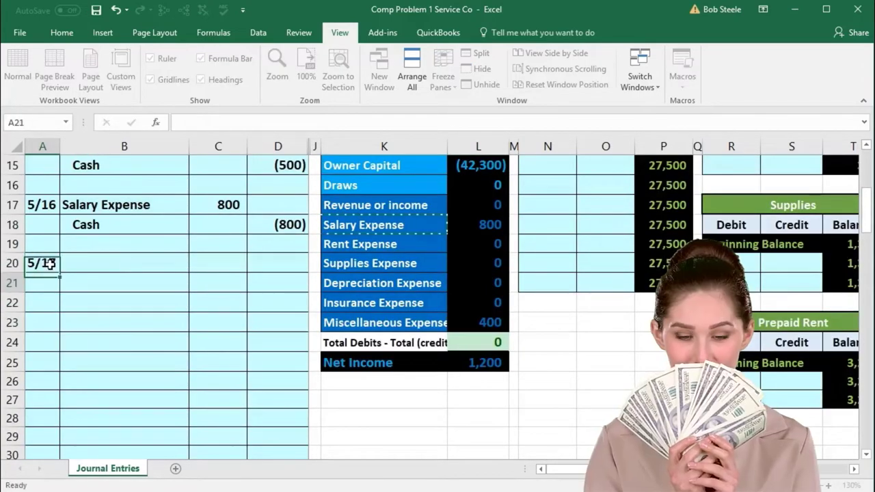
key("Return")
Copy the Cash account name from K5 of the trial balance and paste it as values into B20 for the 5/17 debit
scroll(176, 348, "up", 4)
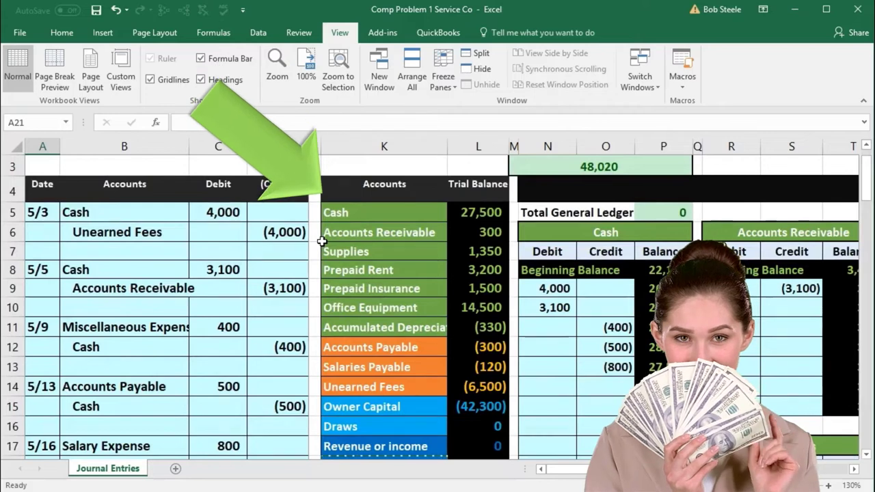
left_click(451, 214)
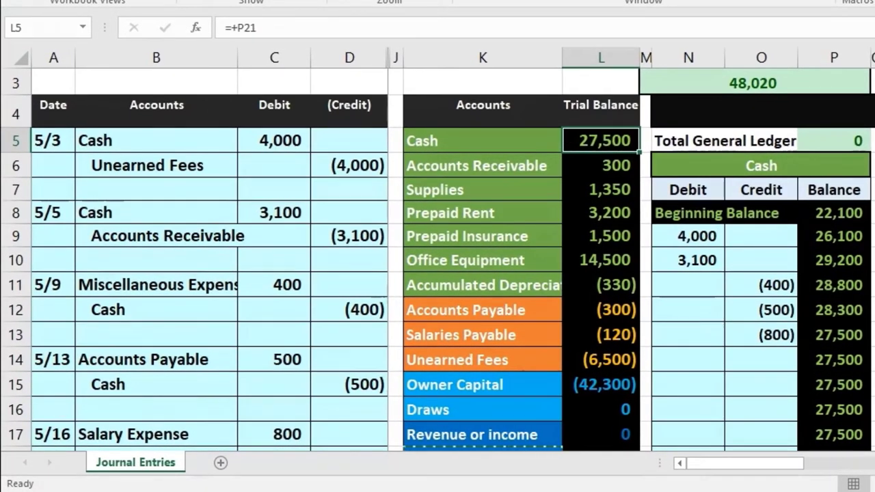
scroll(269, 390, "down", 3)
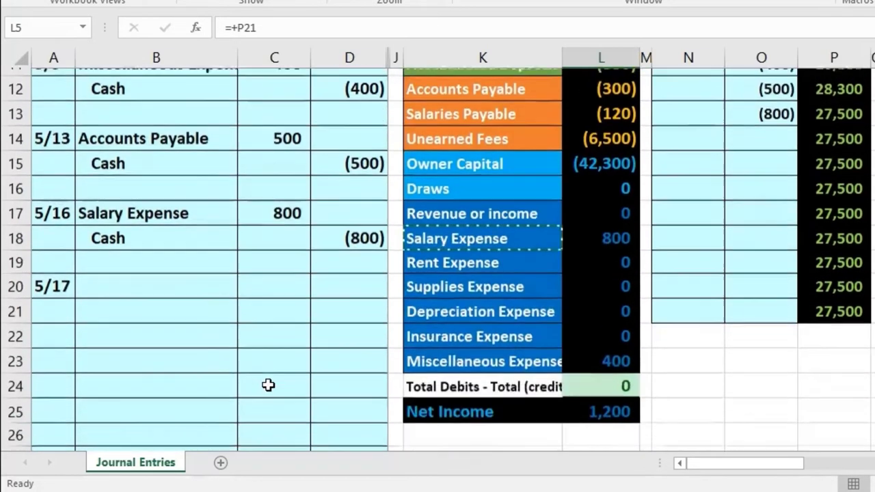
scroll(268, 385, "up", 3)
left_click(401, 186)
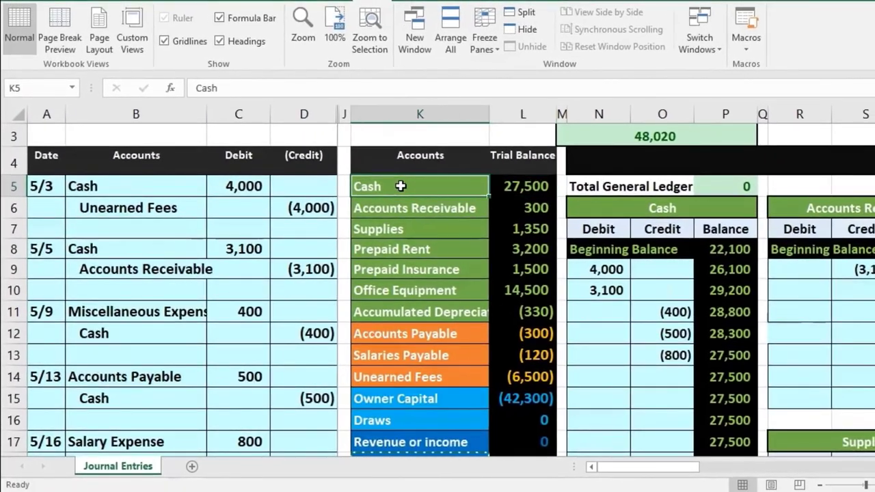
right_click(401, 186)
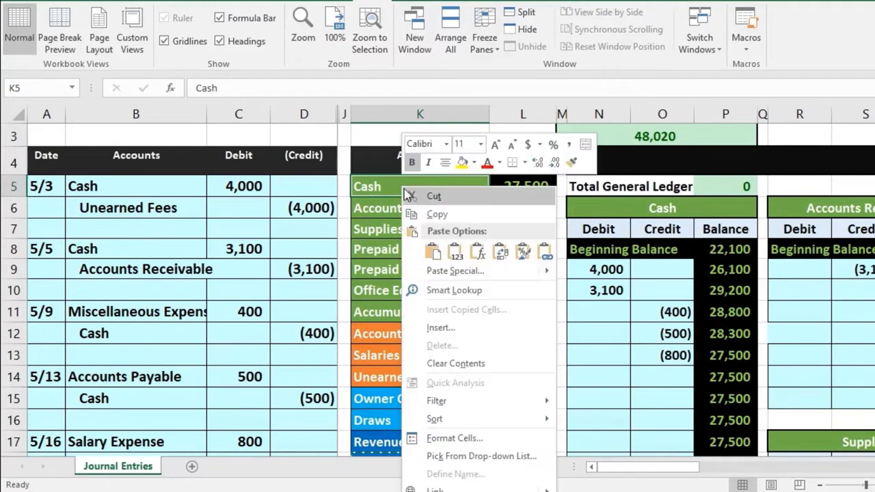
left_click(424, 215)
scroll(240, 334, "down", 3)
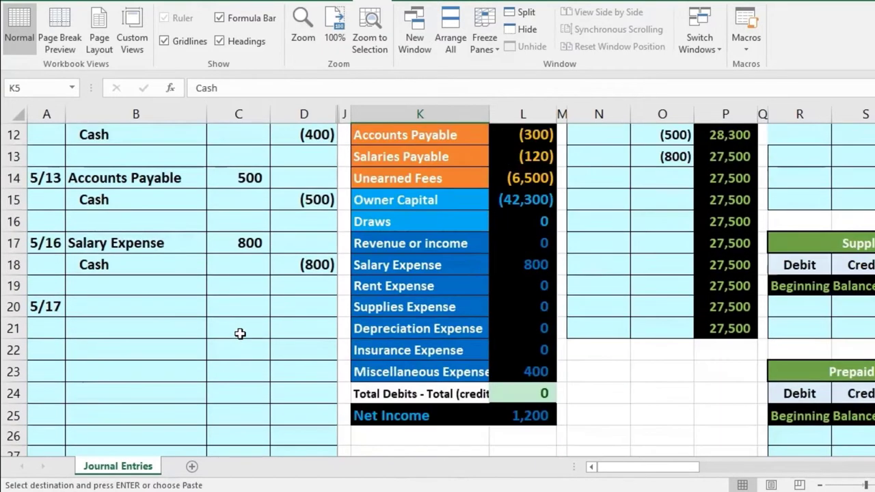
left_click(136, 309)
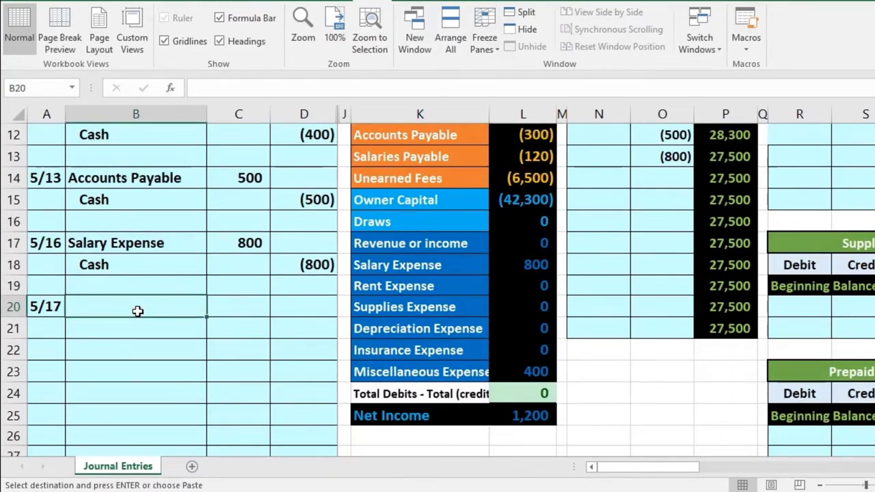
right_click(138, 312)
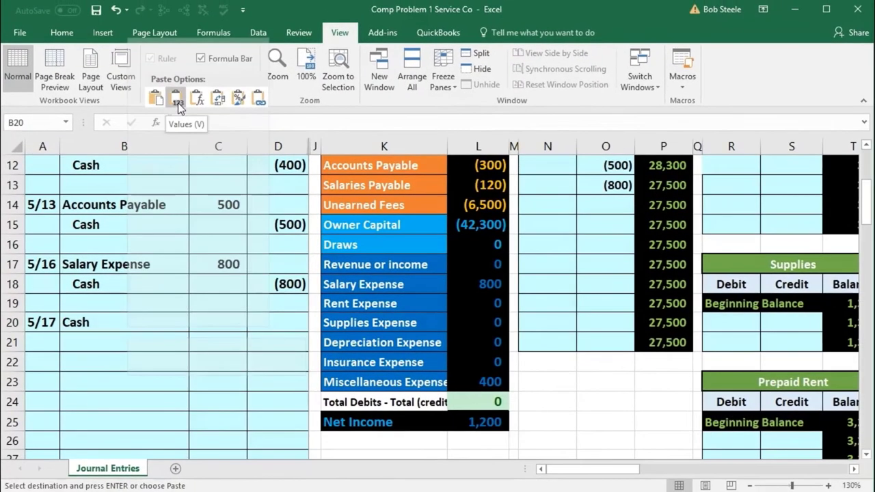
left_click(179, 96)
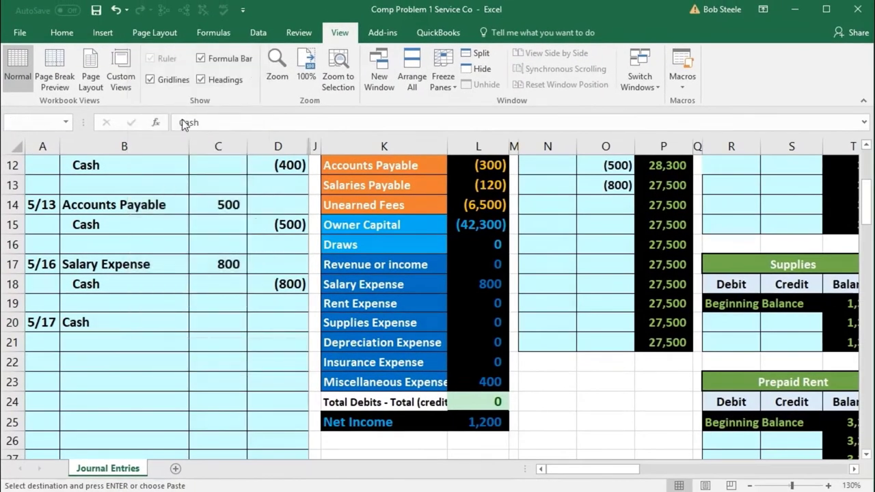
Look up the 5/17 amount in the Activity list and enter 7100 as the Cash debit in C20
left_click(221, 316)
scroll(235, 333, "down", 6)
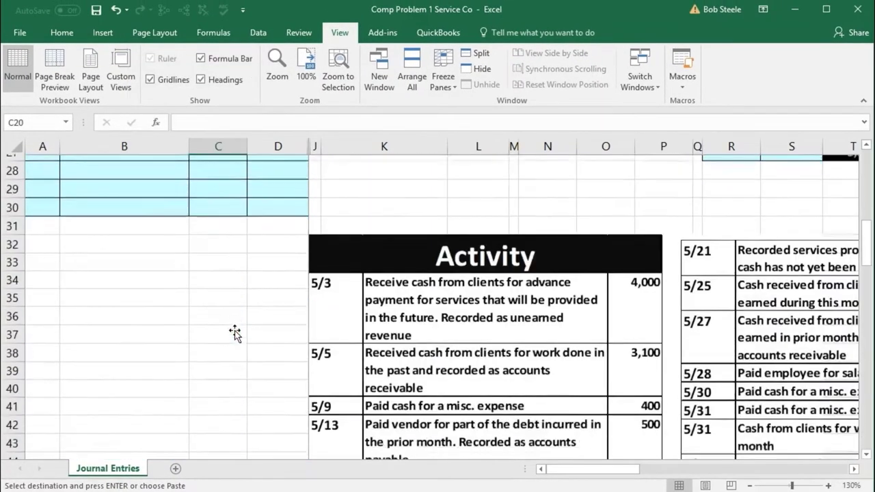
scroll(235, 333, "down", 2)
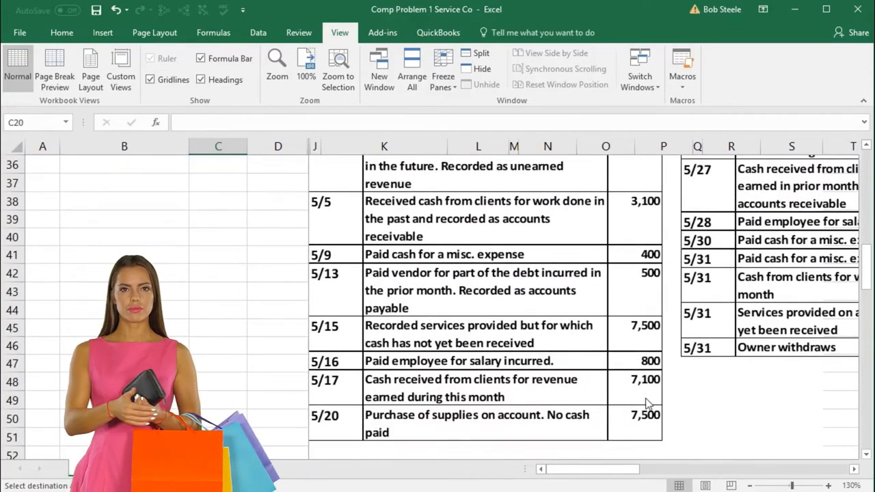
scroll(333, 385, "up", 6)
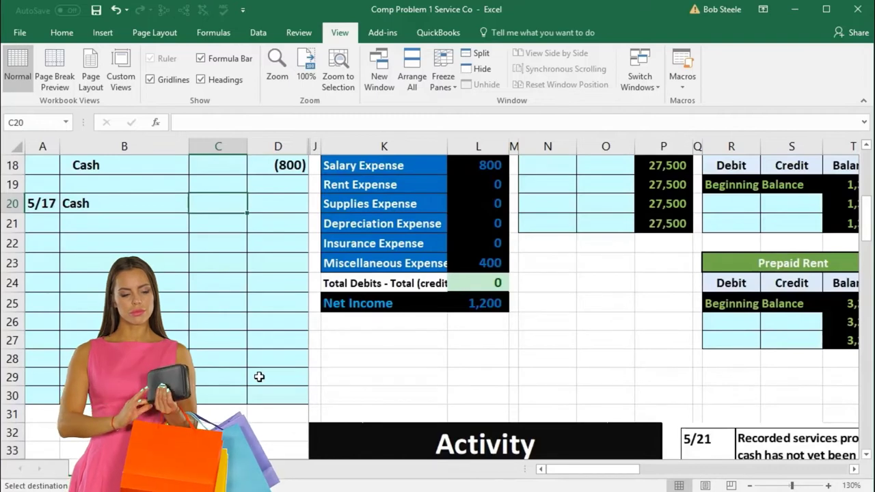
scroll(259, 377, "up", 1)
type("7100")
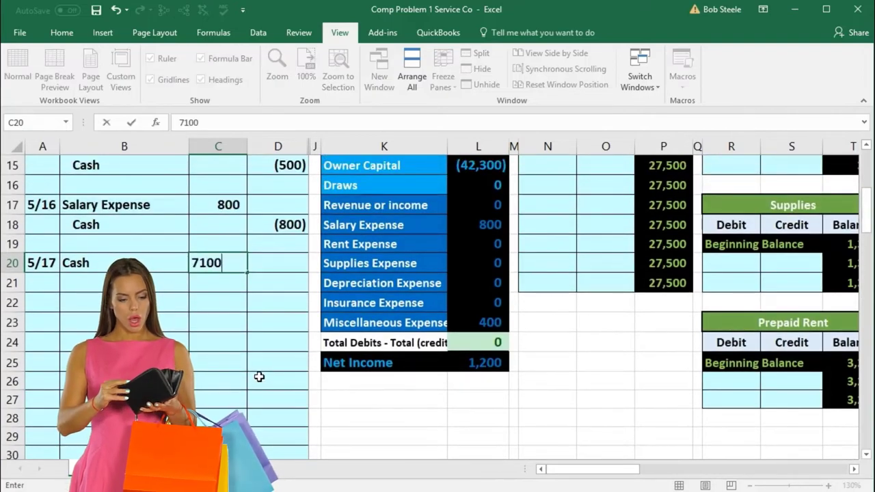
key("Return")
Enter the 5/17 credit amount in D21 as the negative of the debit with the formula -C20
key("Right")
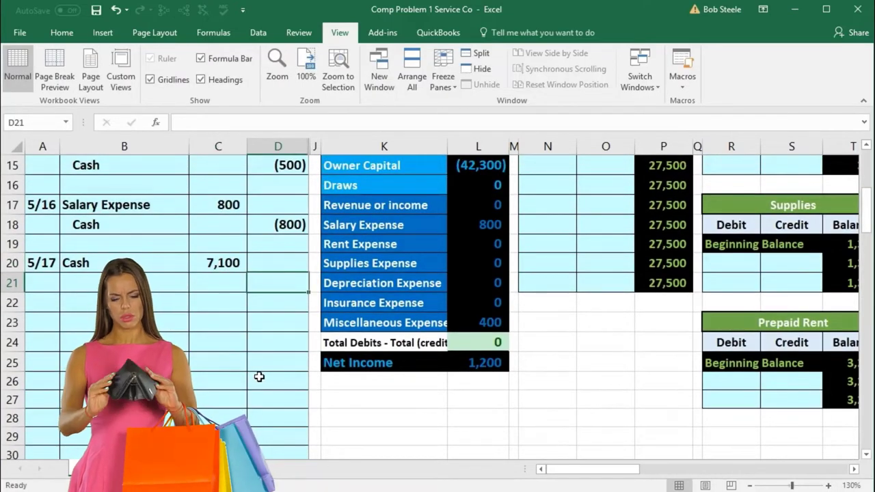
type("-")
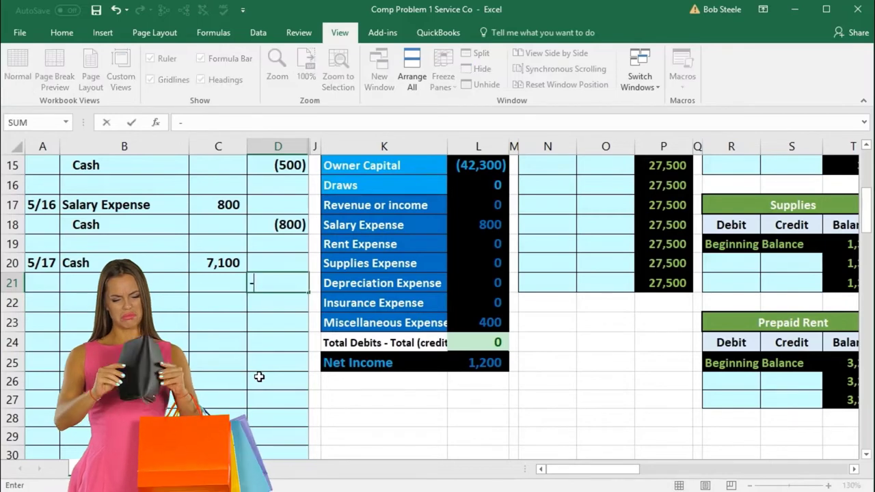
left_click(216, 265)
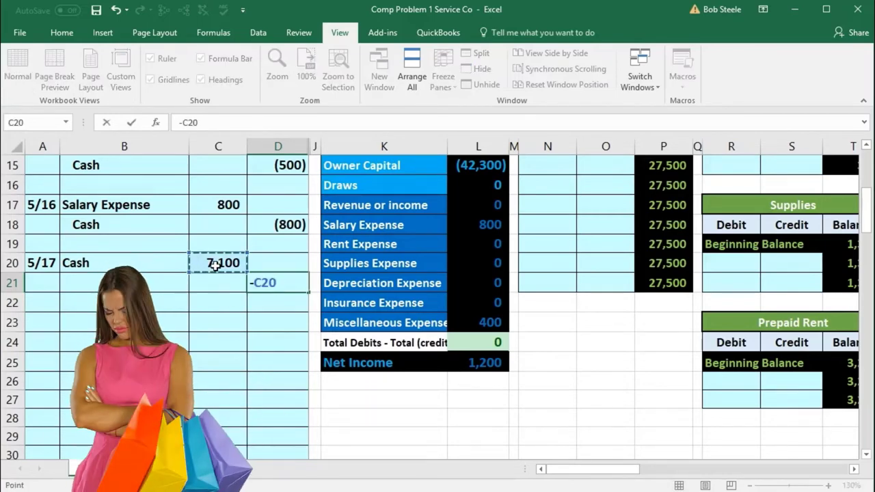
key("Return")
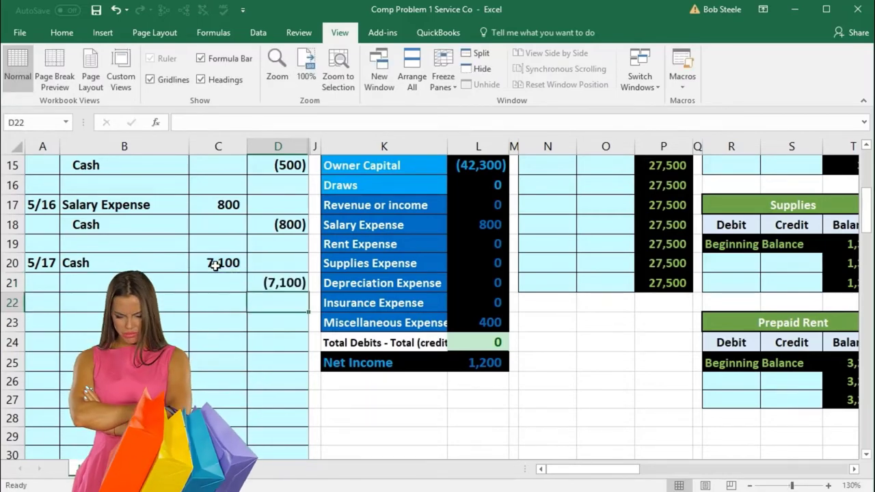
Copy the Revenue or income account name from K17, paste it as values into B21 and indent it as the 5/17 credit account
left_click(166, 285)
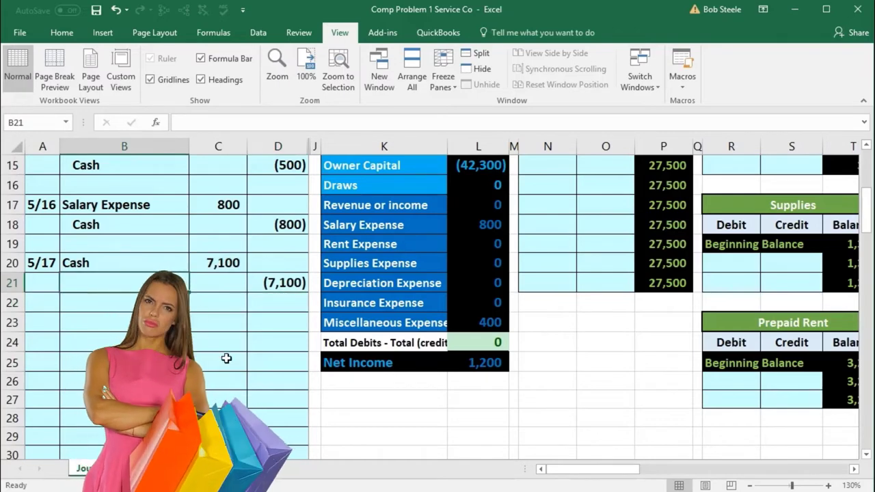
scroll(226, 358, "down", 8)
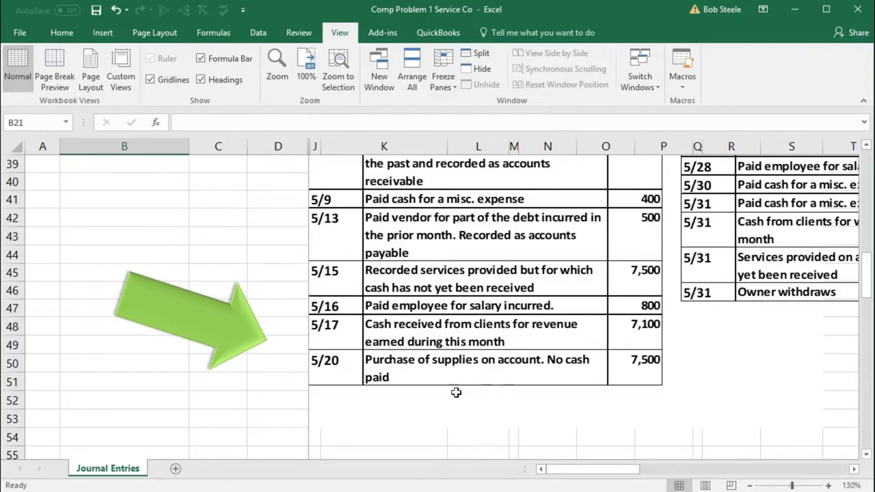
scroll(274, 407, "up", 6)
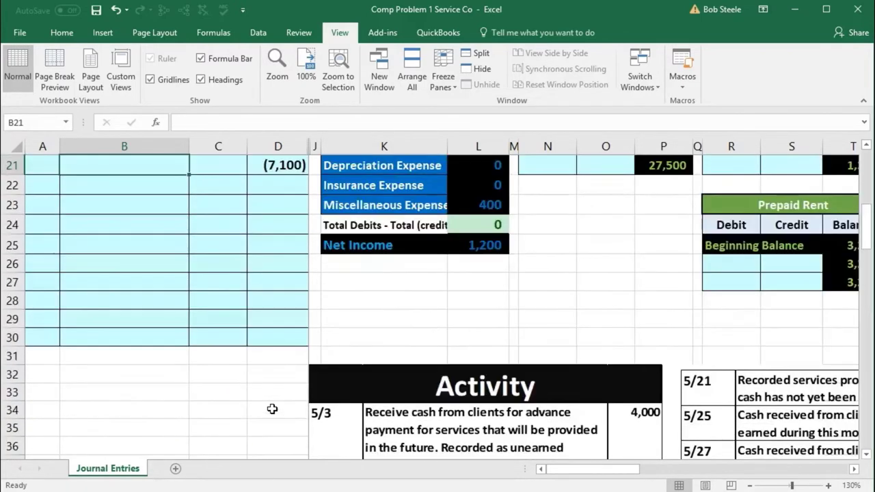
scroll(272, 409, "up", 3)
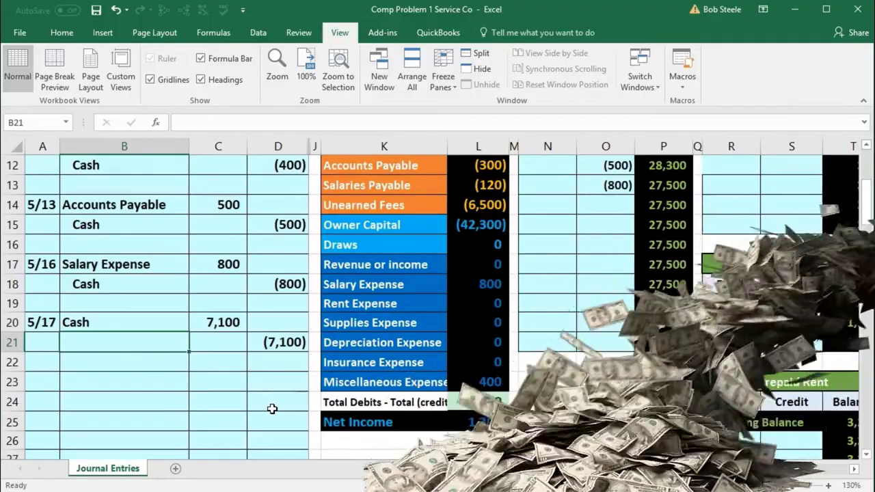
left_click(421, 264)
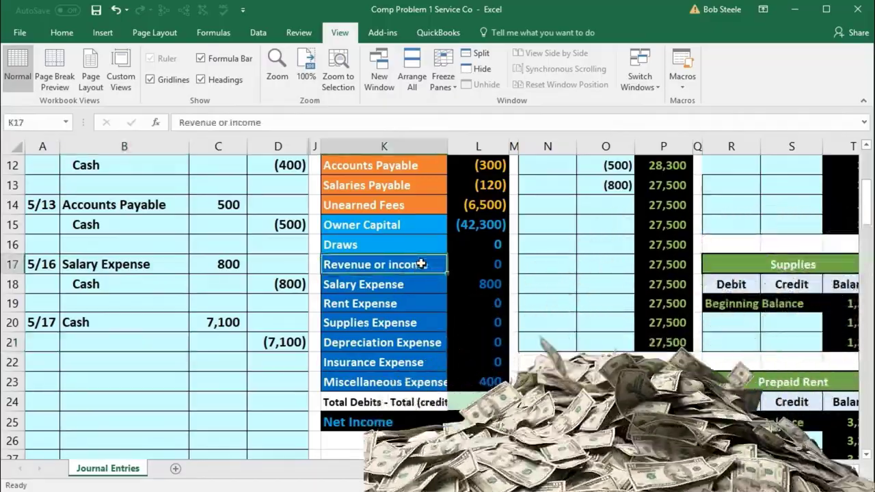
right_click(421, 264)
left_click(435, 290)
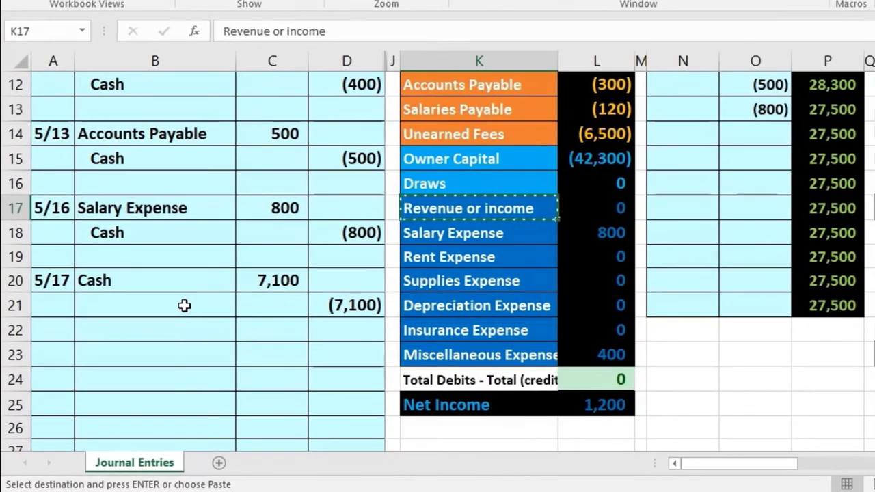
left_click(148, 341)
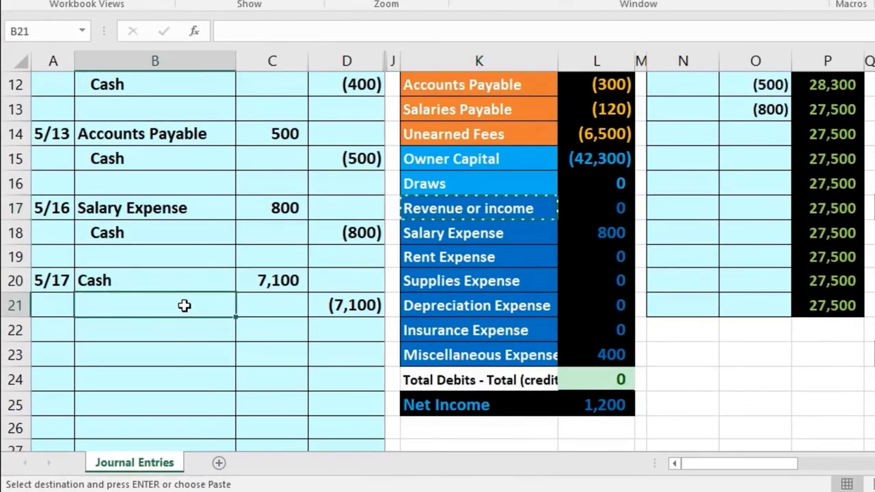
right_click(184, 305)
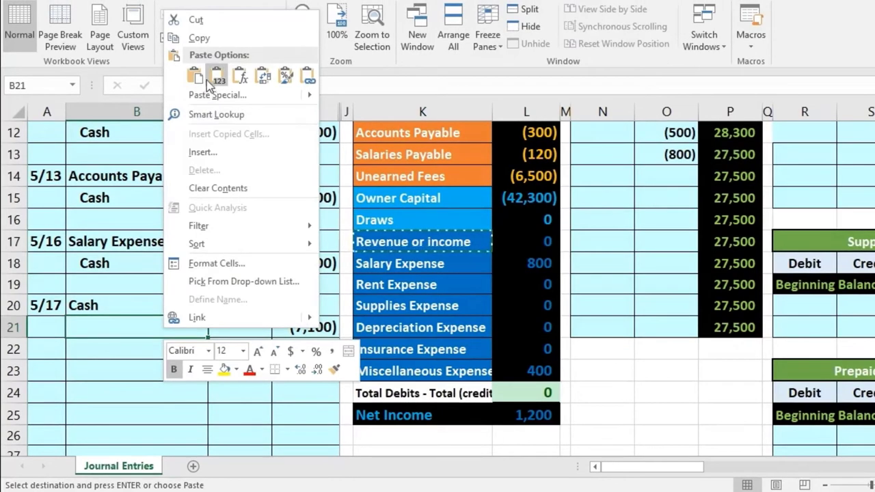
left_click(208, 78)
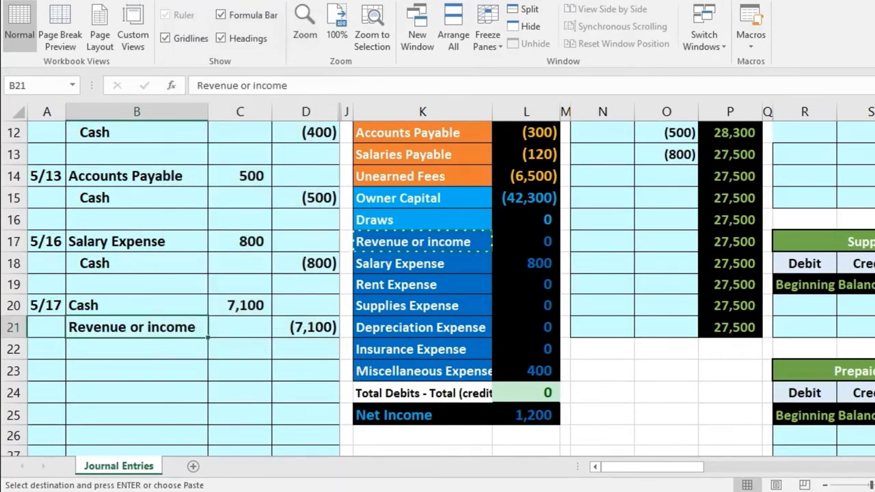
double_click(70, 329)
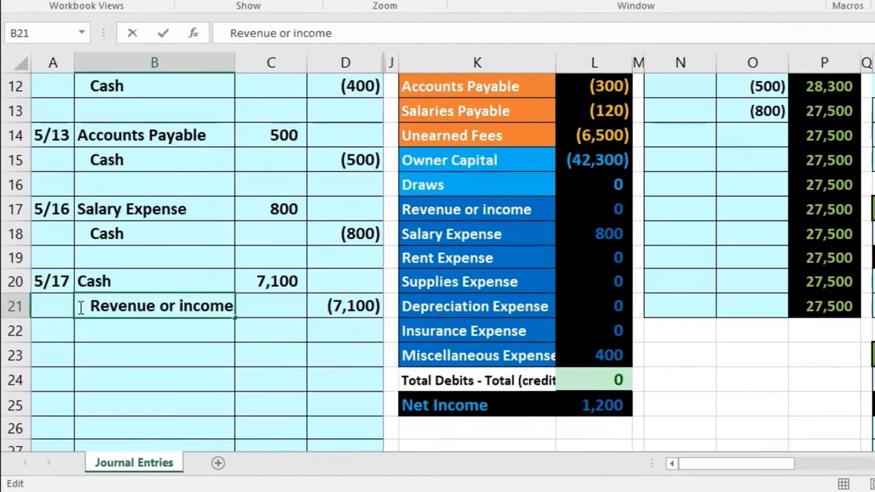
key("Return")
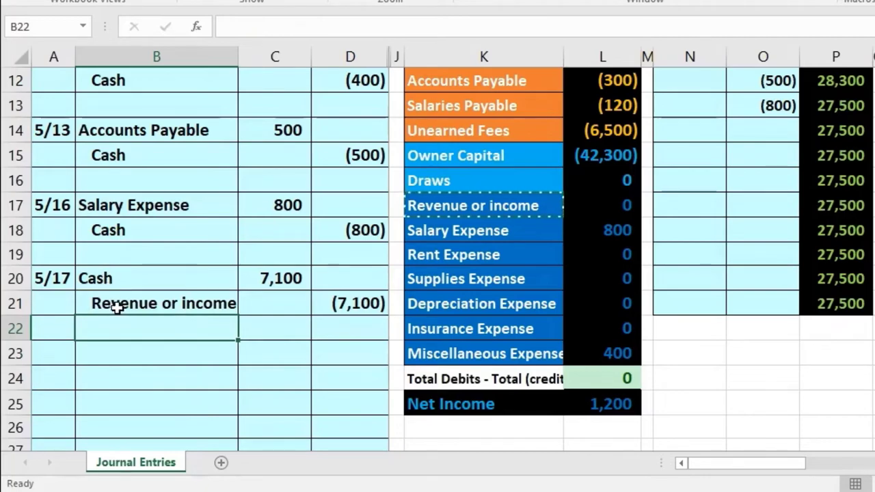
Review the Cash debit line and the Revenue or income credit line of the 5/17 journal entry
left_click_drag(118, 303, 342, 303)
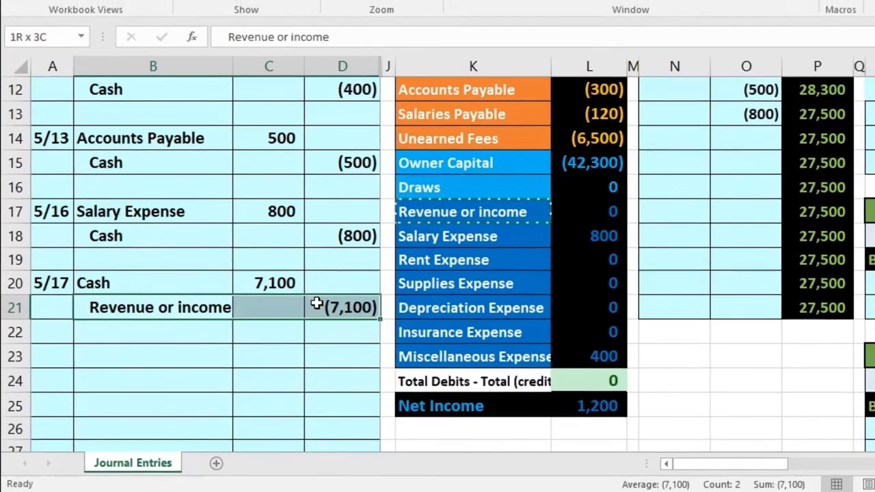
left_click(187, 278)
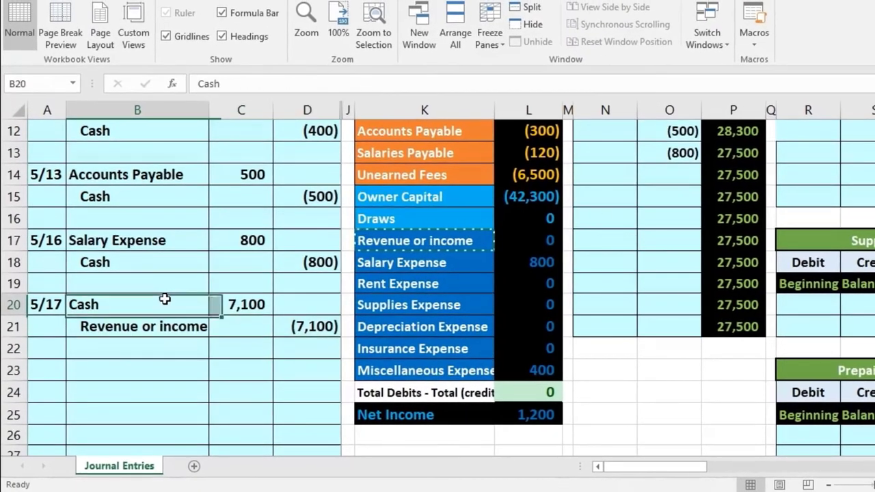
left_click_drag(165, 298, 230, 304)
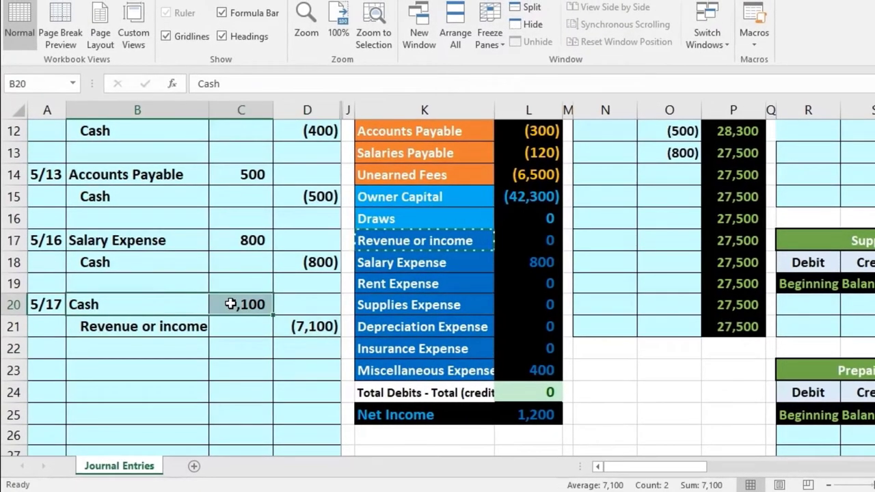
left_click(279, 327)
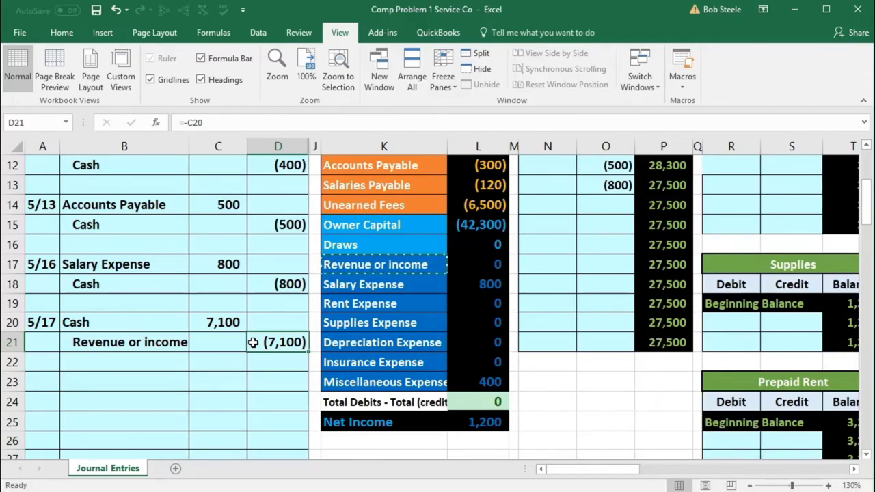
left_click_drag(180, 320, 267, 342)
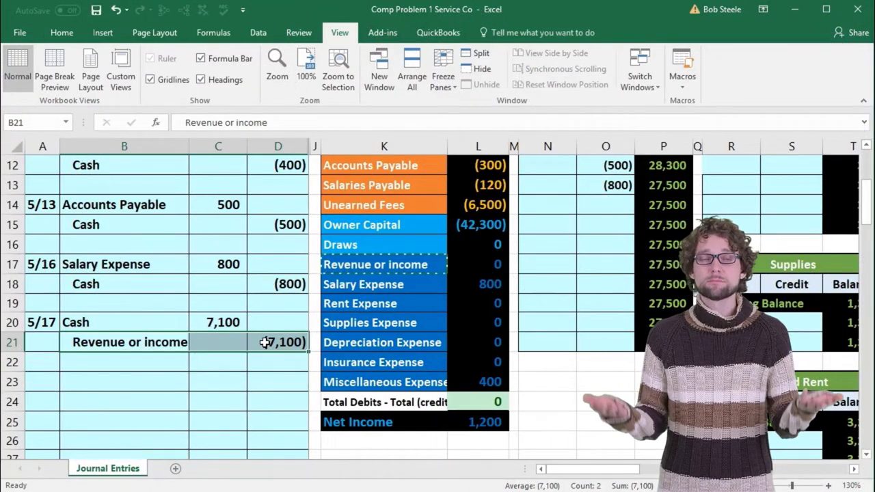
left_click(226, 326)
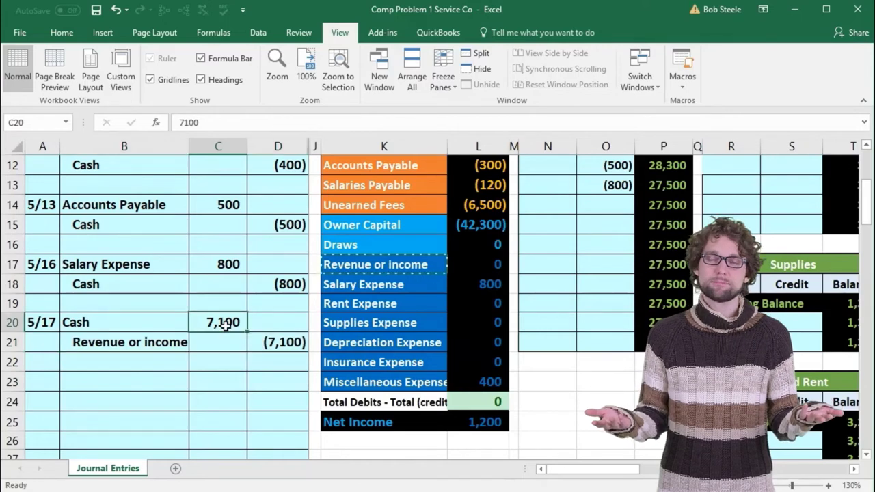
left_click(266, 340)
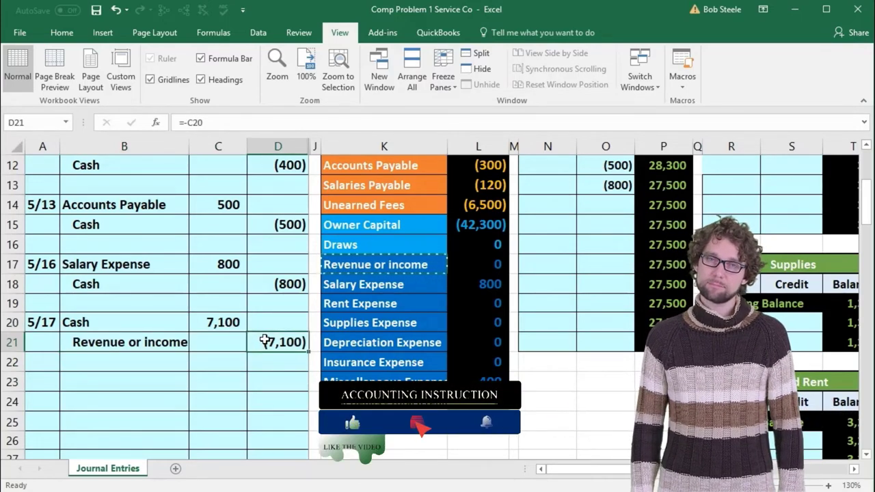
left_click_drag(167, 321, 200, 321)
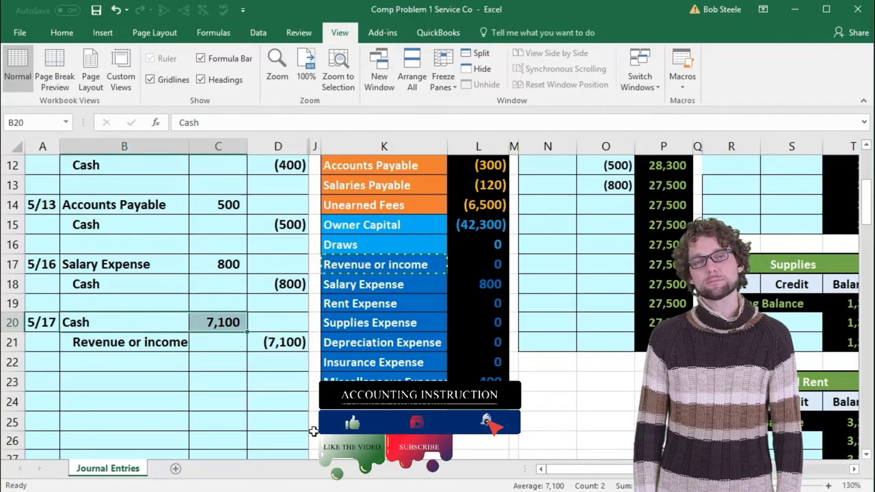
Post the 5/17 Cash debit to the Cash ledger account by linking N14 to C20 with a formula
scroll(313, 431, "up", 3)
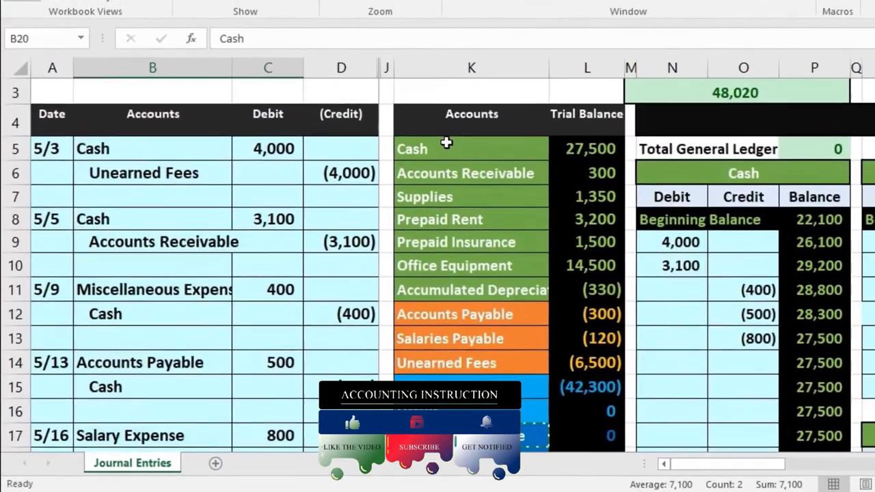
left_click(444, 145)
scroll(705, 164, "down", 1)
left_click(693, 84)
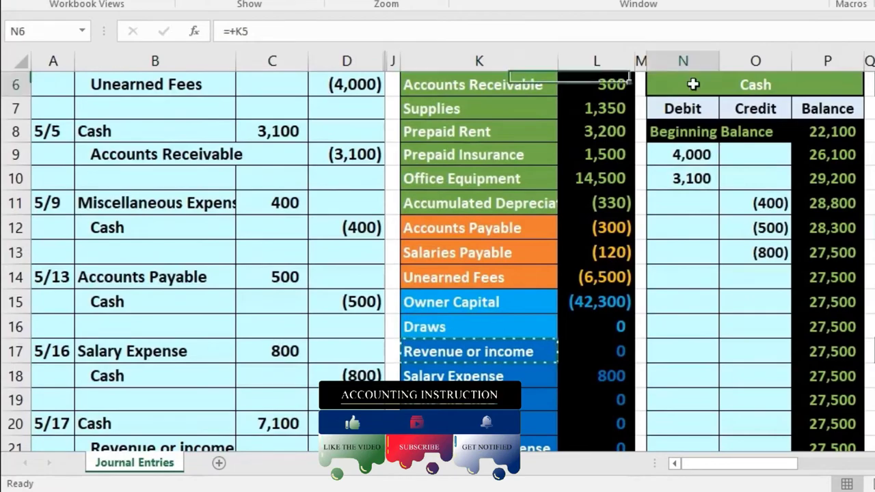
scroll(711, 218, "down", 1)
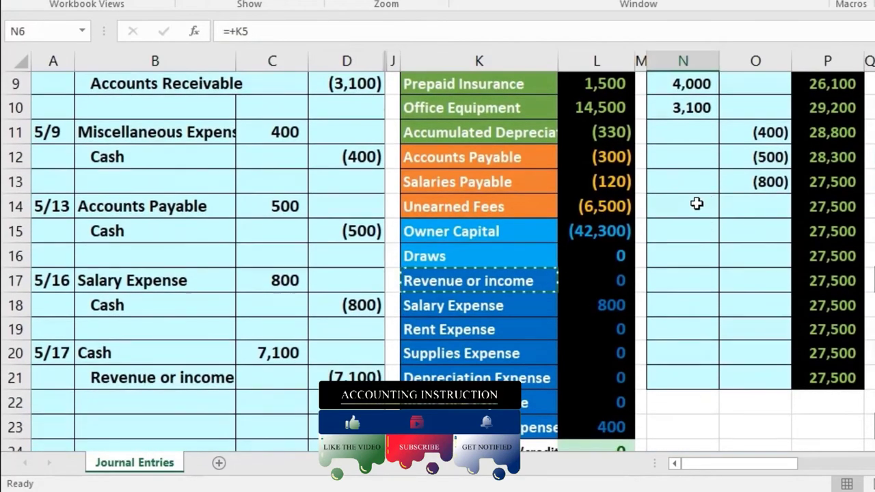
left_click(697, 204)
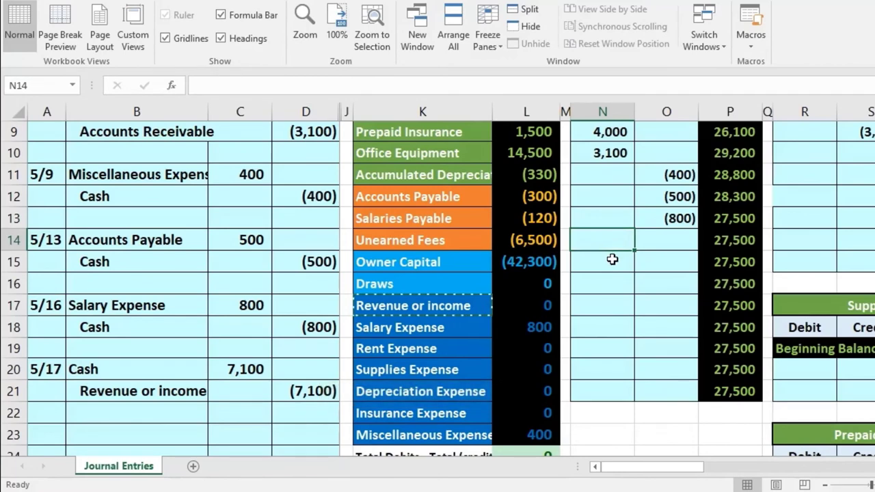
type("=")
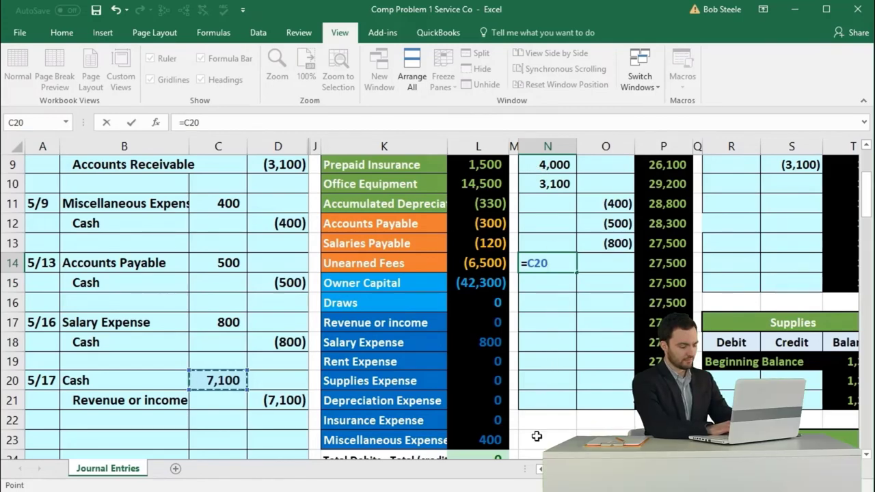
key("Return")
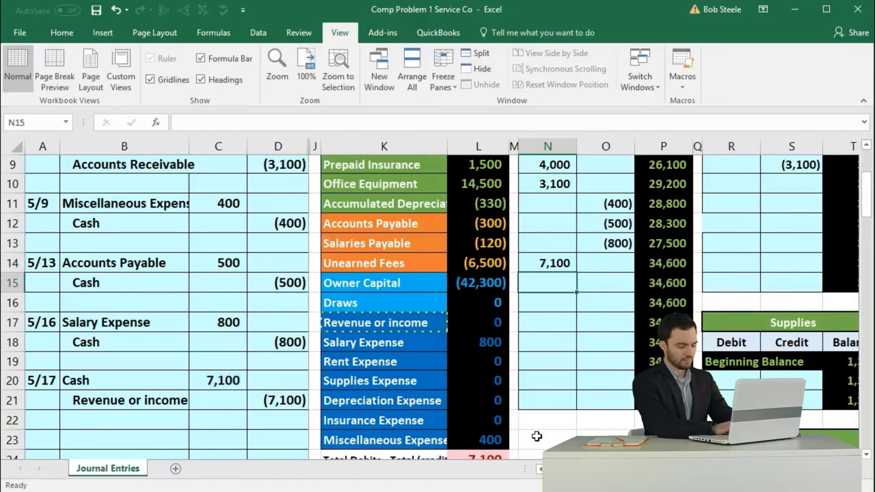
Check the Cash ledger balance in P14, the trial balance Cash figure and the total debits minus credits in L24
left_click(667, 263)
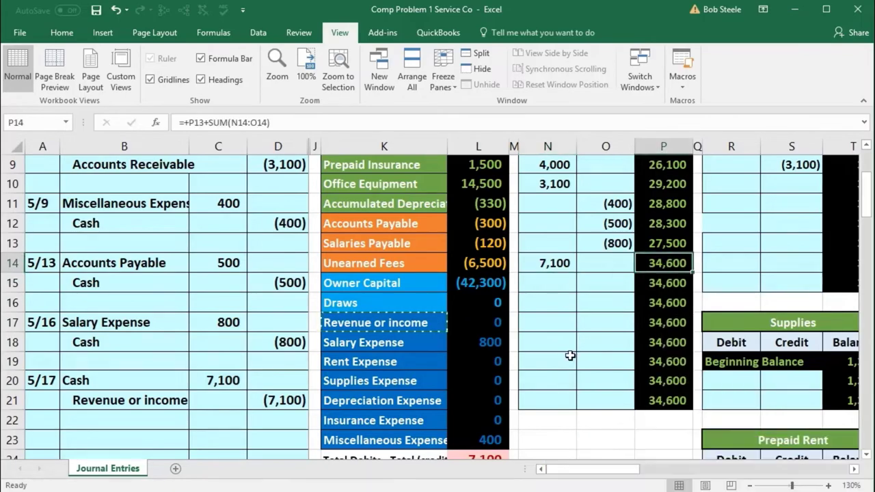
scroll(570, 355, "up", 2)
left_click(469, 157)
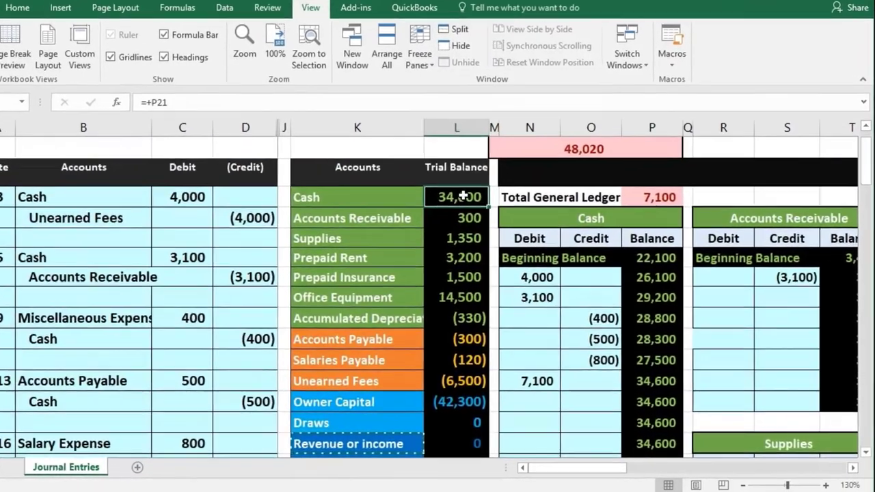
scroll(430, 240, "down", 4)
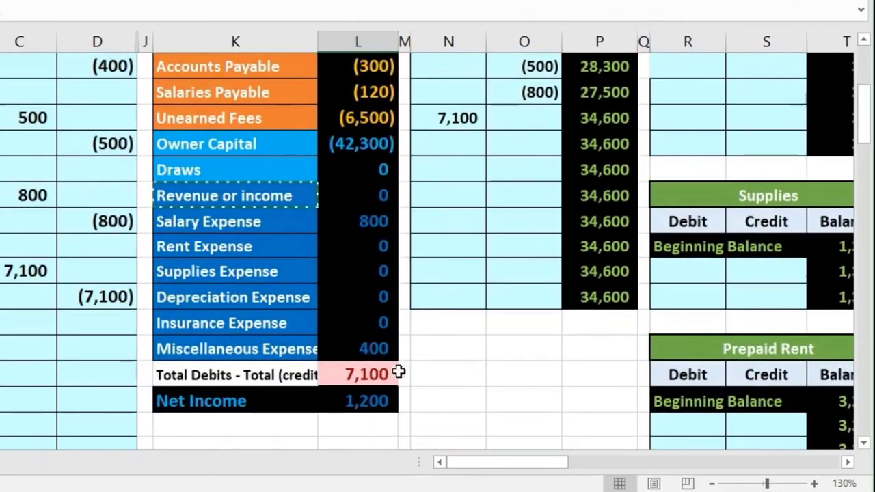
left_click(402, 383)
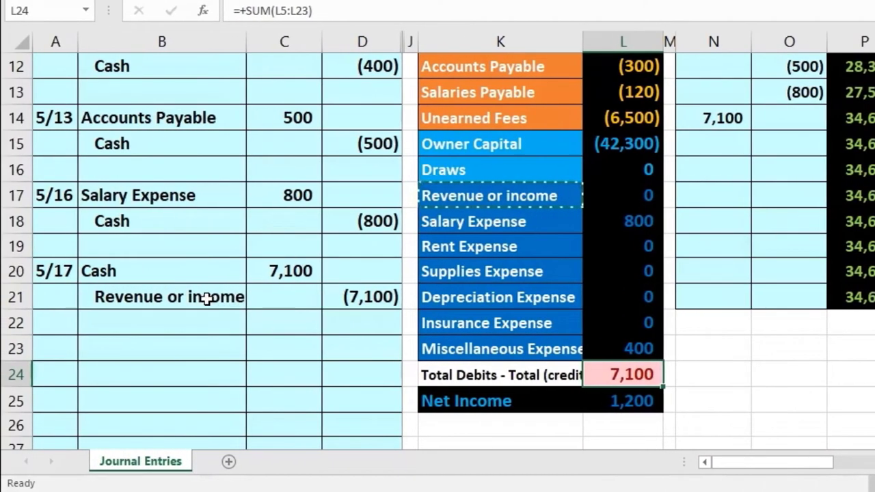
Post the 5/17 revenue credit to the Revenue or income ledger account by linking AE19 to D21 with a formula
left_click_drag(203, 300, 365, 304)
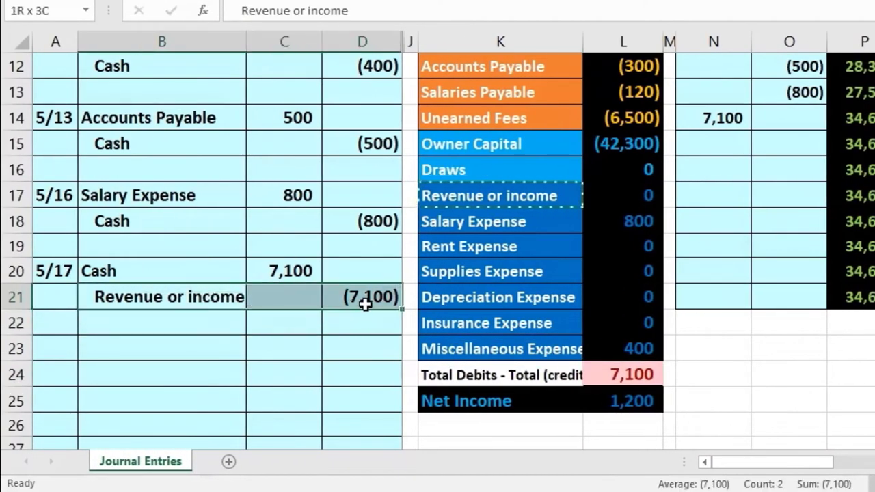
left_click_drag(465, 203, 608, 198)
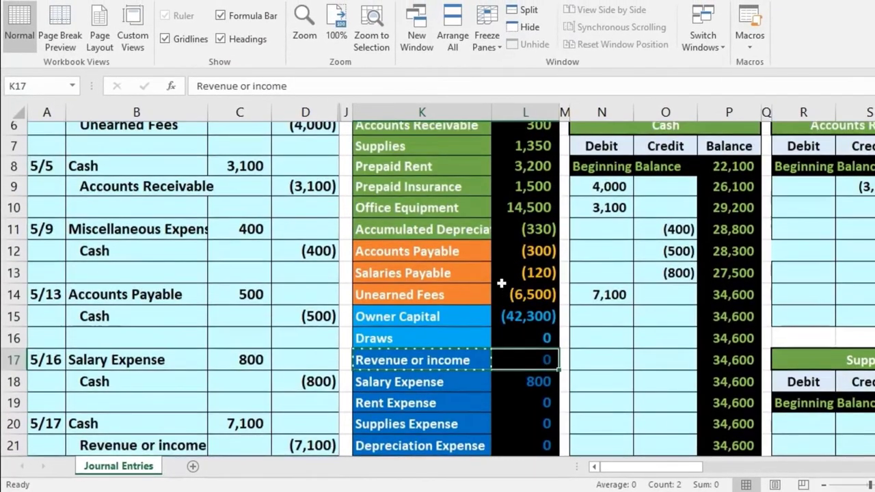
scroll(440, 174, "up", 1)
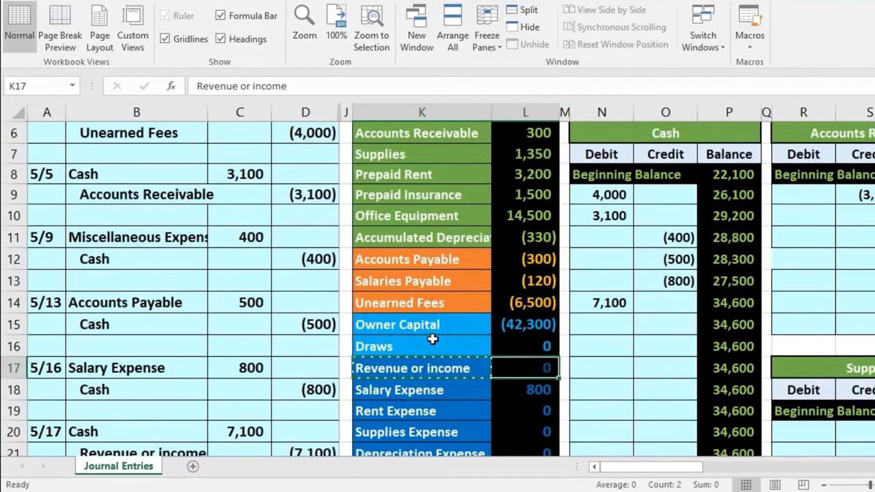
scroll(432, 339, "down", 1)
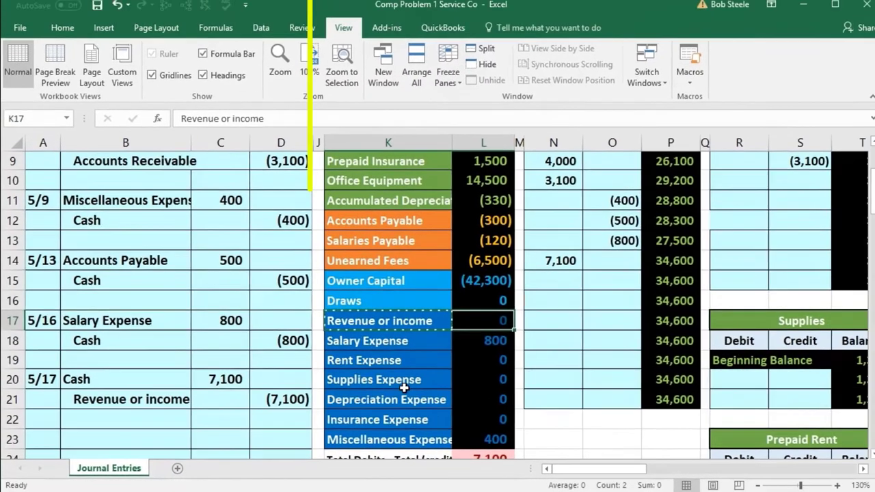
key("Tab")
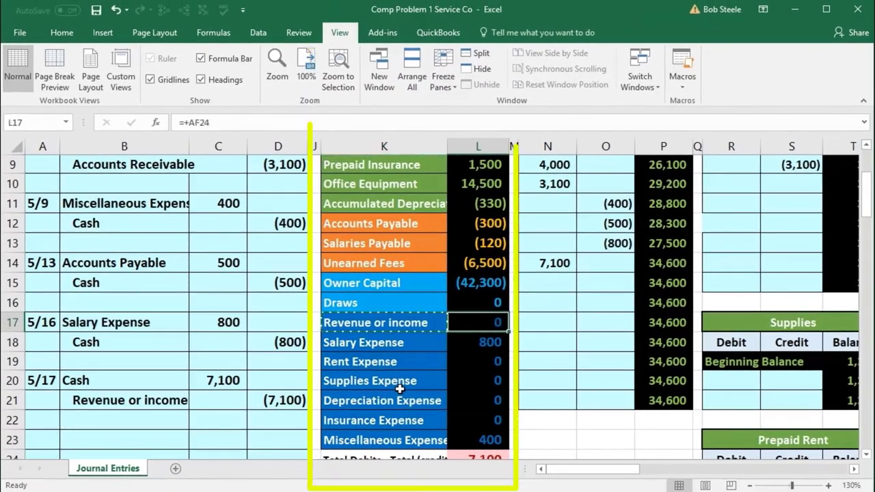
key("Right")
key("Right")
key("Right")
key("Right")
key("Right")
key("Right")
key("Right")
key("Right")
key("Right")
key("Right")
key("Right")
key("Right")
key("Right")
key("Right")
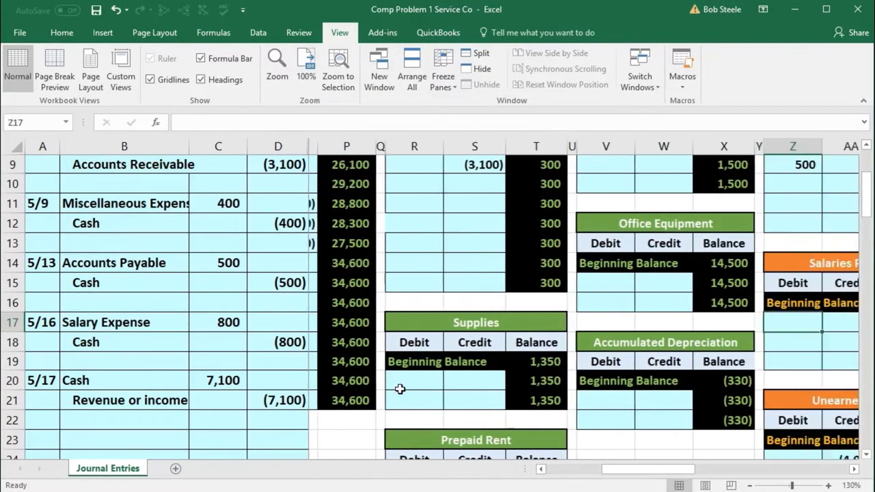
key("Right")
key("Right")
key("Right")
key("Right")
key("Right")
key("Right")
key("Right")
key("Right")
key("Right")
key("Right")
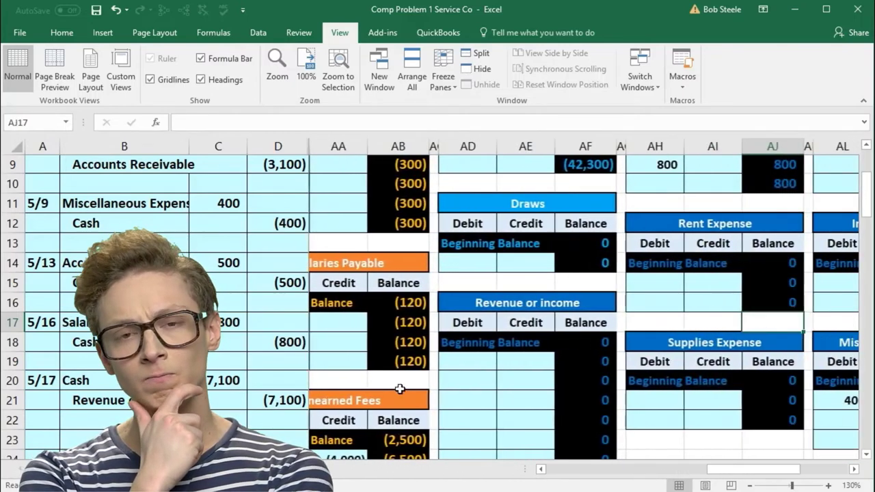
key("Right")
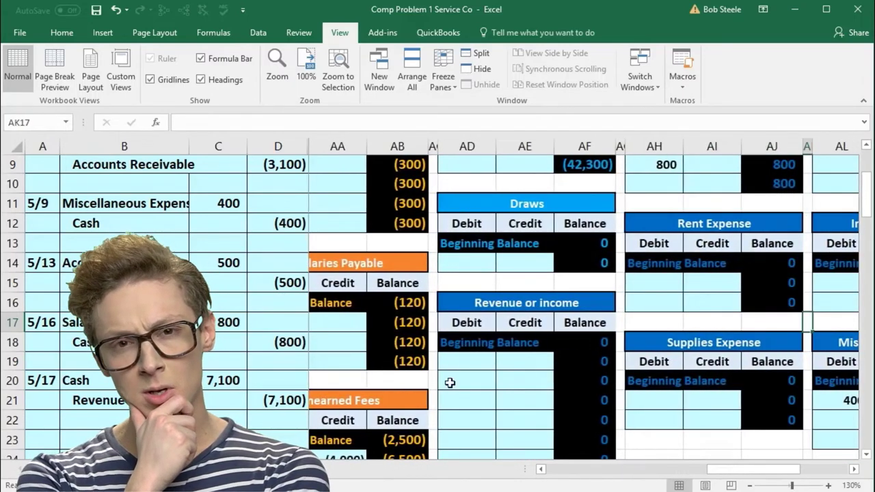
left_click(524, 322)
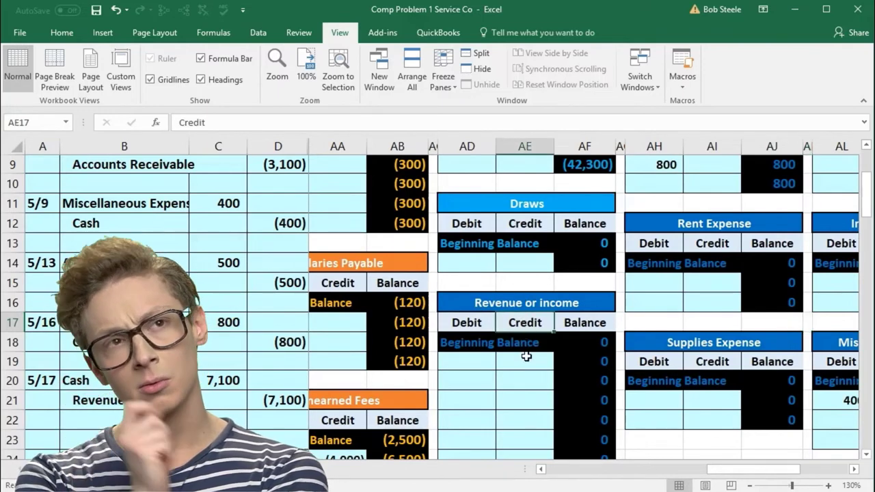
left_click(525, 355)
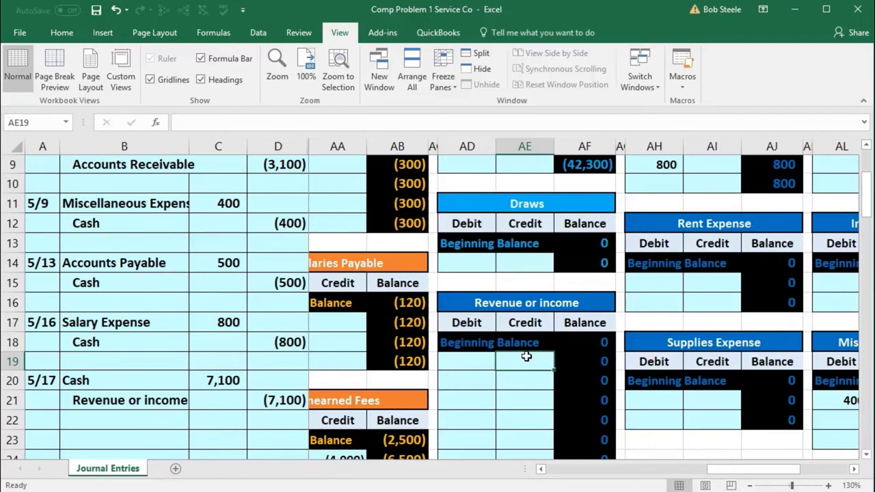
type("=")
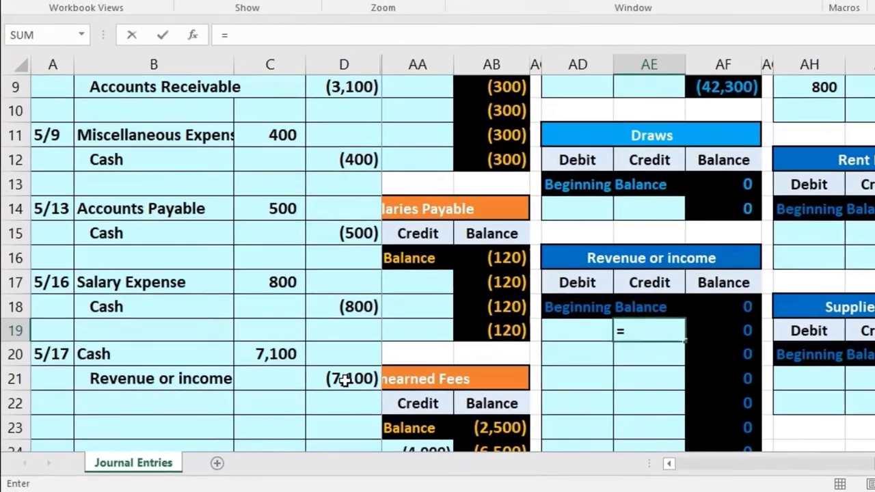
left_click(278, 400)
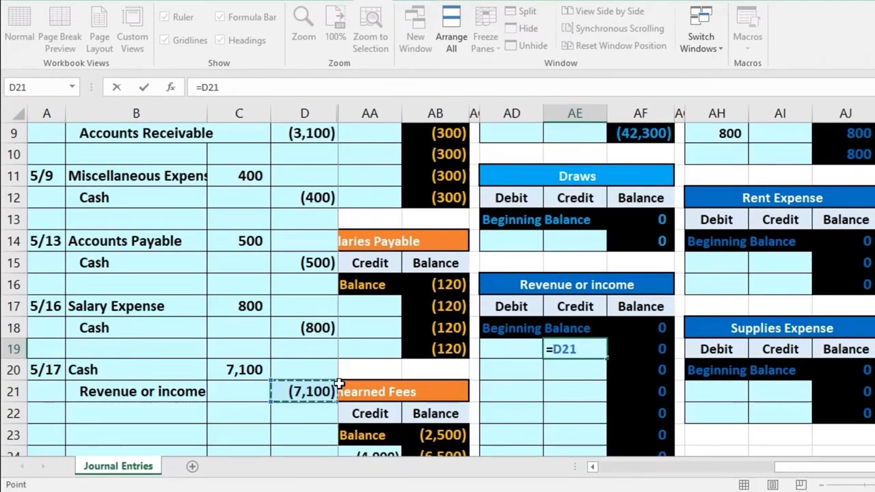
key("Return")
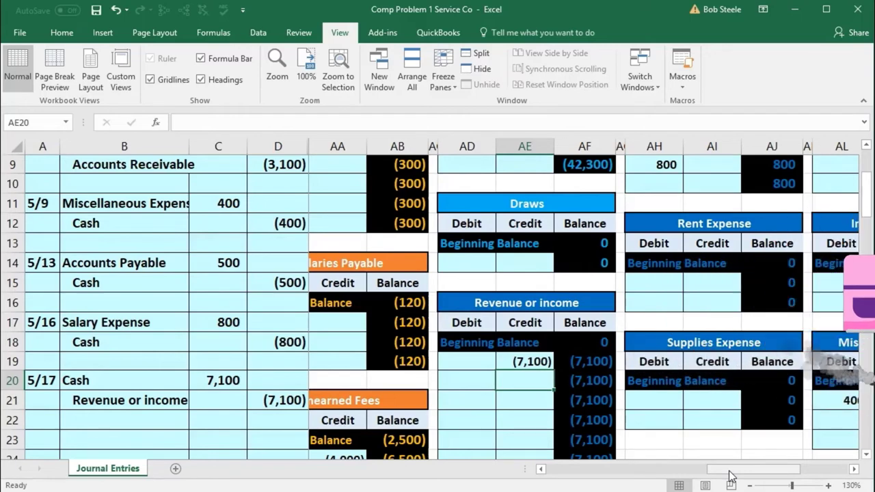
Check the trial balance Revenue or income figure in L17, the Net Income formula in L25 and the total debits minus credits in L24
left_click_drag(730, 475, 555, 485)
left_click(455, 322)
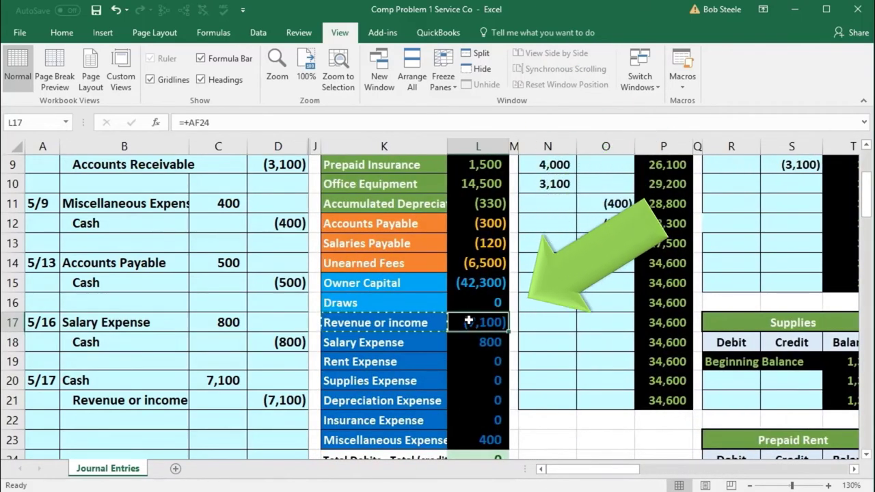
scroll(469, 320, "down", 1)
scroll(469, 320, "down", 1)
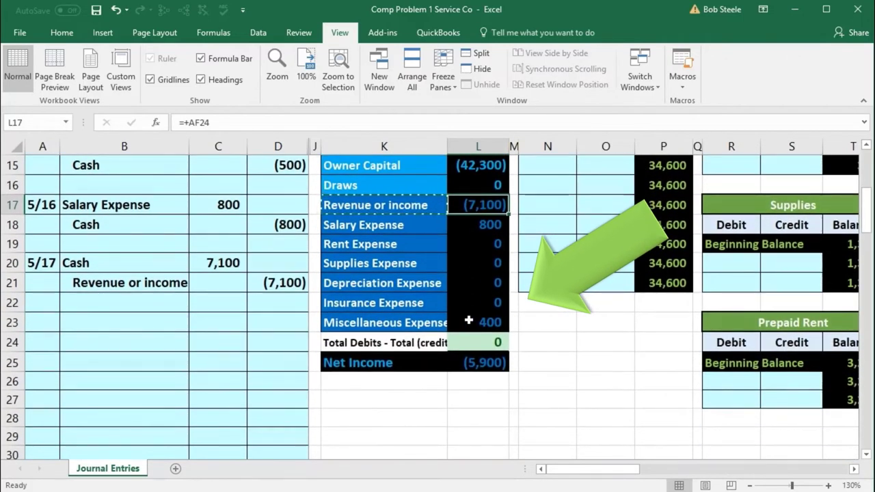
double_click(480, 365)
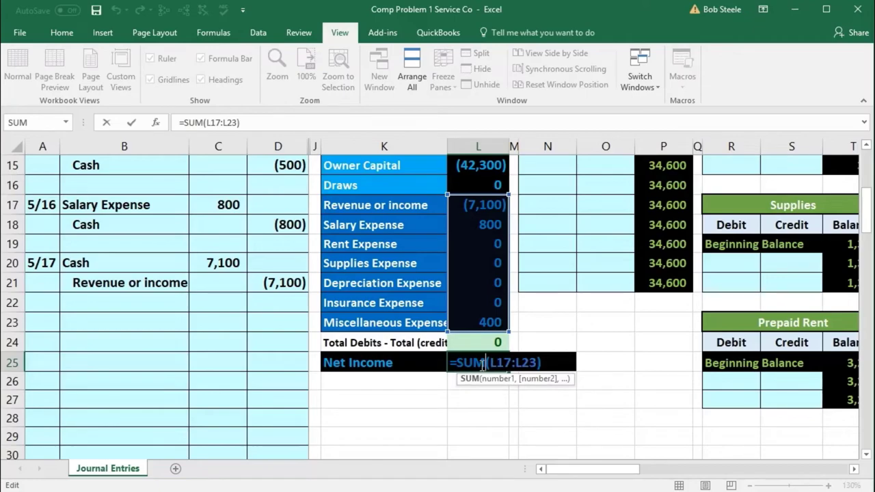
key("Escape")
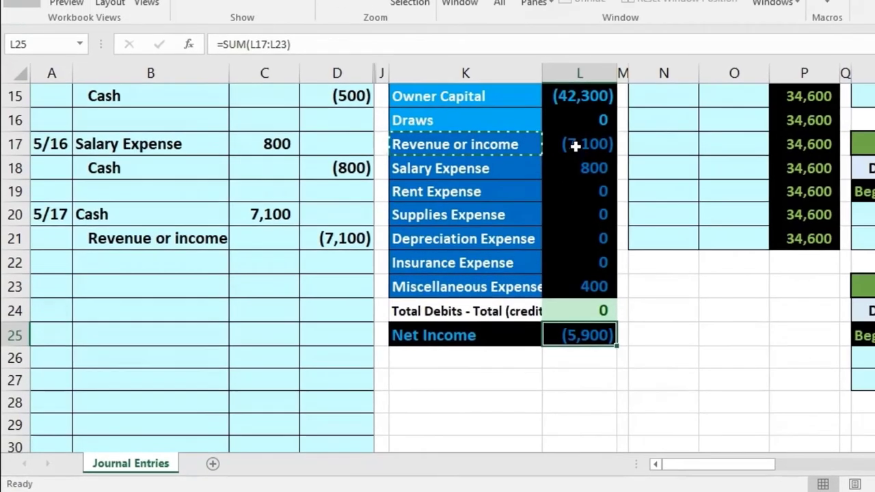
left_click(595, 137)
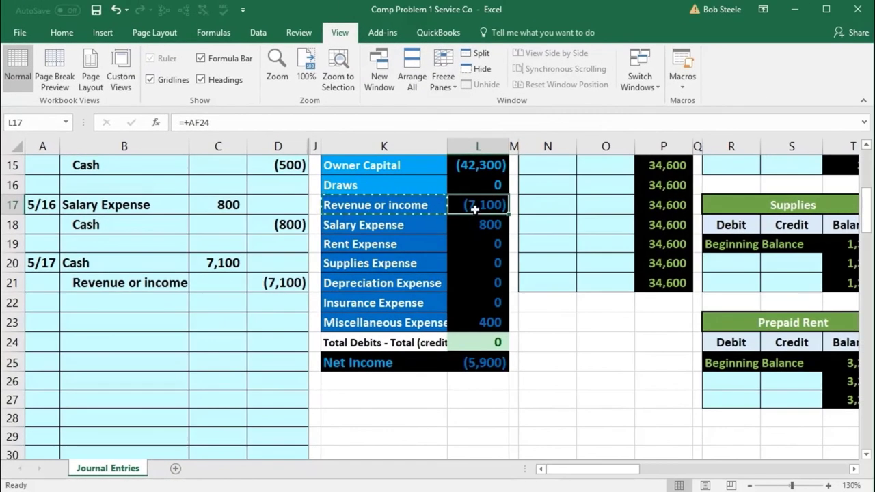
left_click_drag(475, 209, 478, 314)
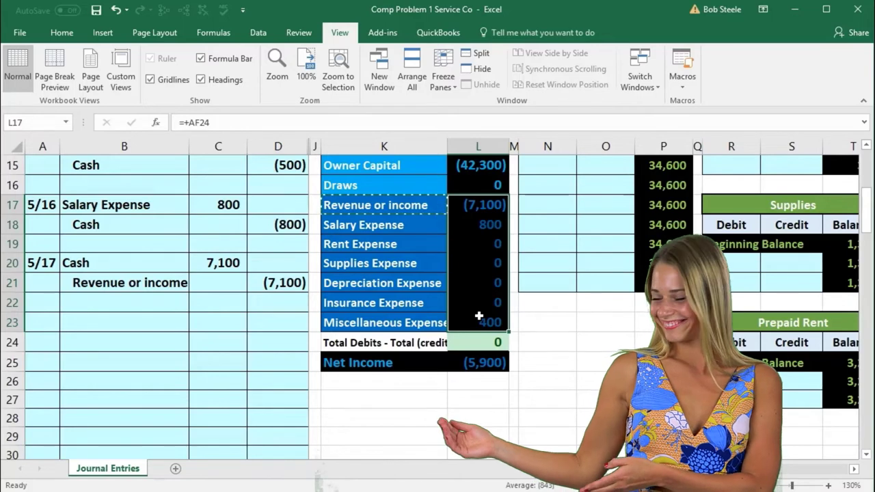
left_click(478, 342)
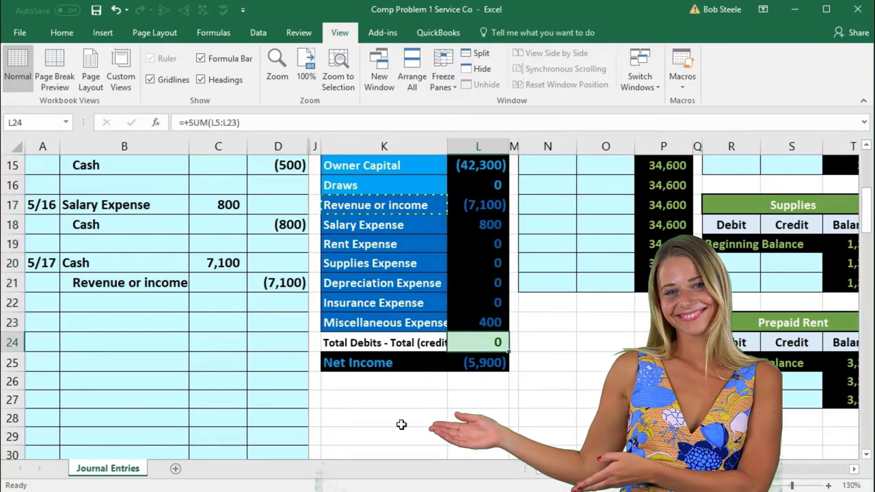
Find the next transaction in the activity list and enter 5/21 in A23 as the new journal entry's date
scroll(402, 425, "down", 8)
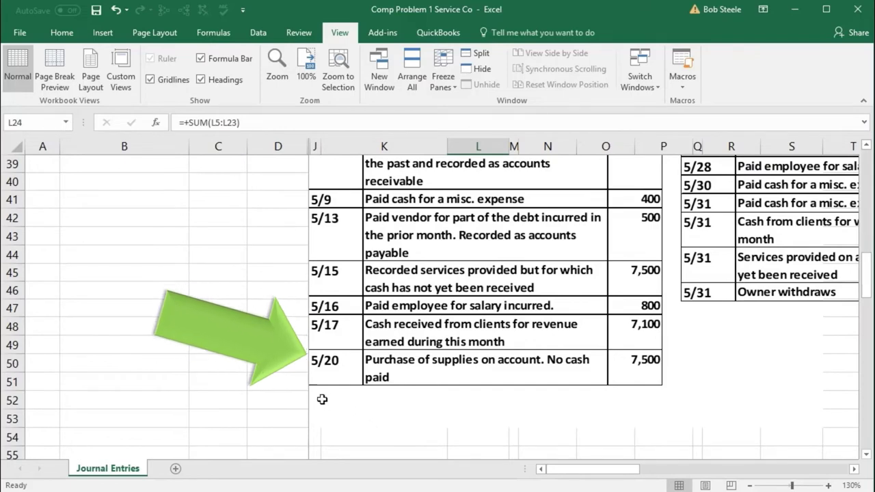
scroll(255, 410, "up", 2)
scroll(255, 409, "up", 4)
scroll(255, 409, "up", 1)
left_click(48, 281)
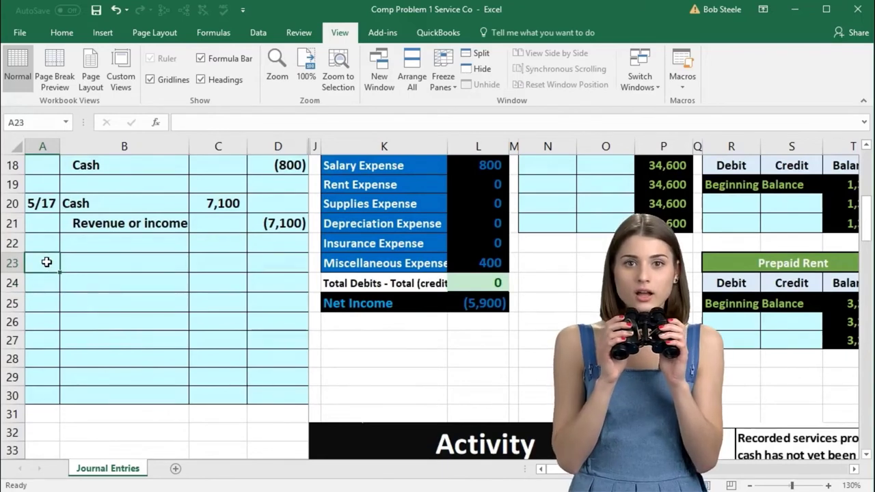
type("5/2")
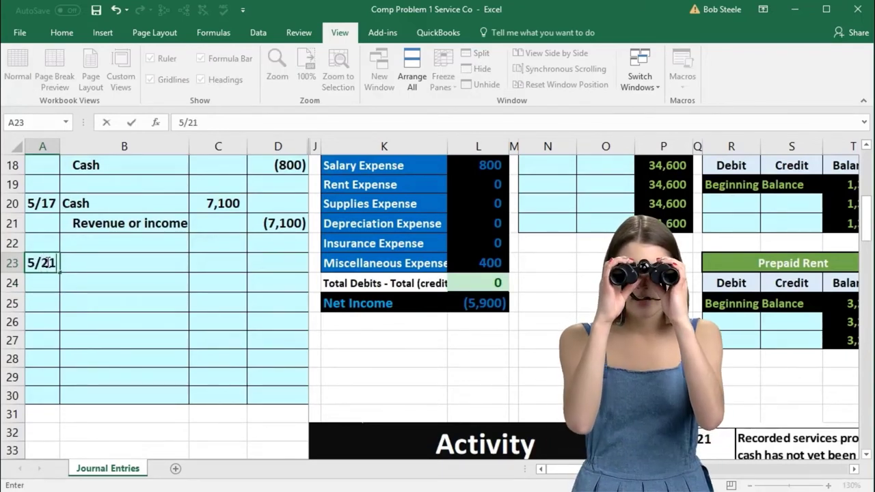
type("1")
key("Return")
Recheck the activity list and correct the journal entry date in A23 to 5/20
scroll(170, 376, "down", 7)
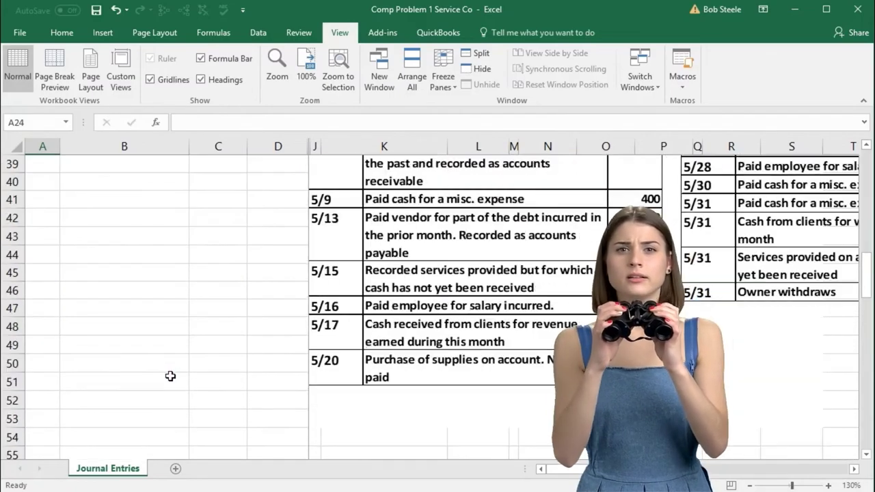
scroll(170, 376, "up", 9)
left_click(47, 381)
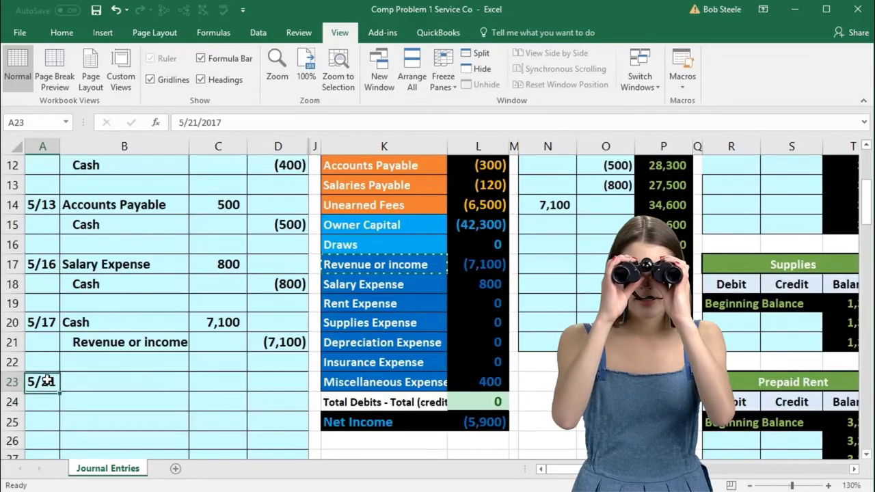
double_click(46, 381)
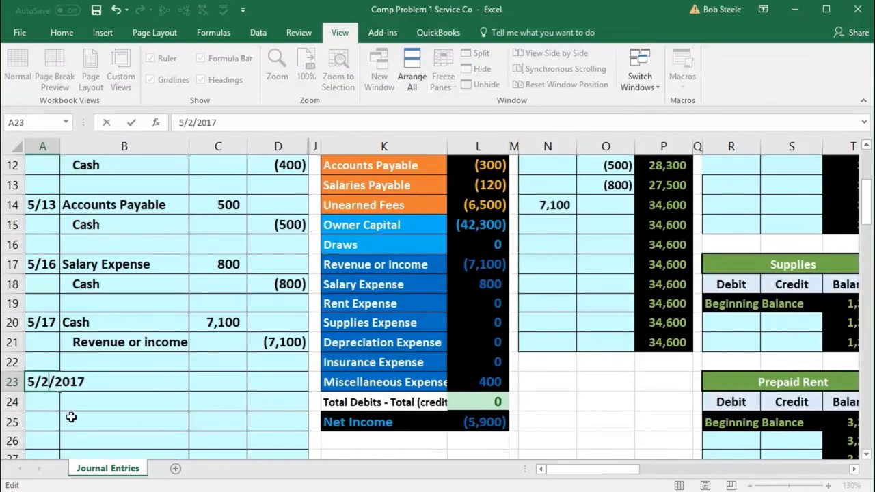
type("0")
key("Return")
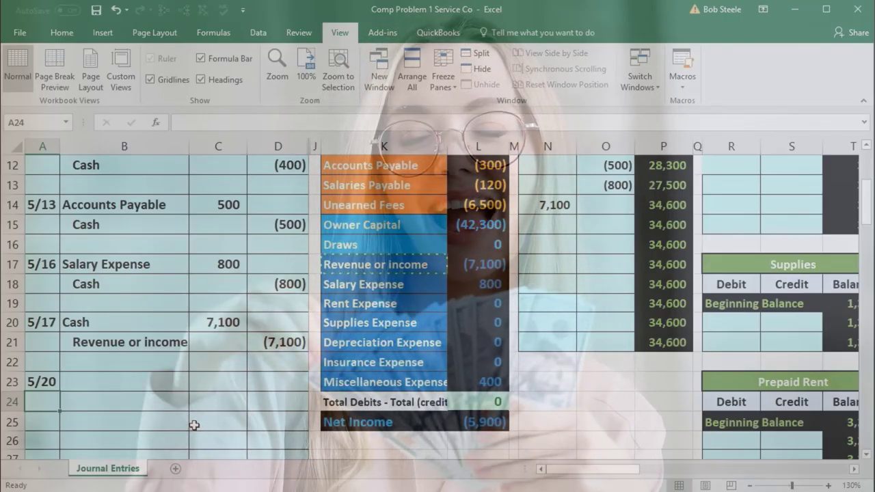
Review the 5/20 activity and paste the Supplies account name from the trial balance as values into B23 for the debit line
scroll(194, 426, "down", 3)
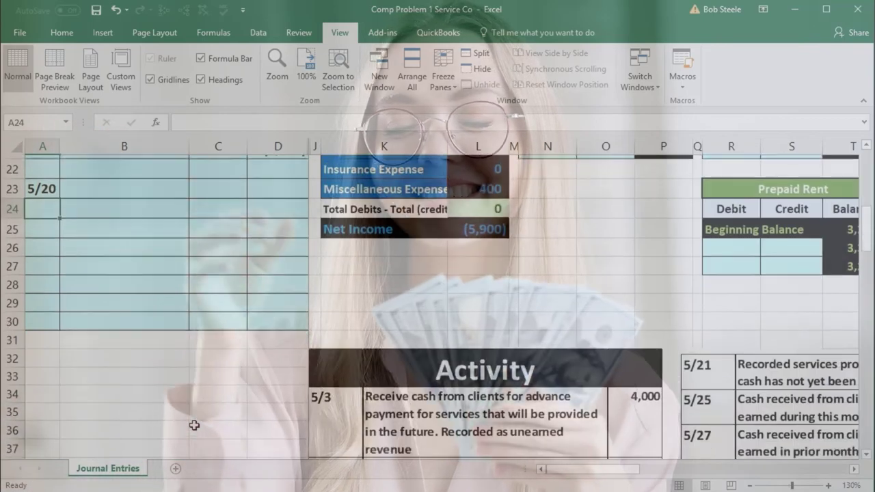
scroll(194, 425, "down", 6)
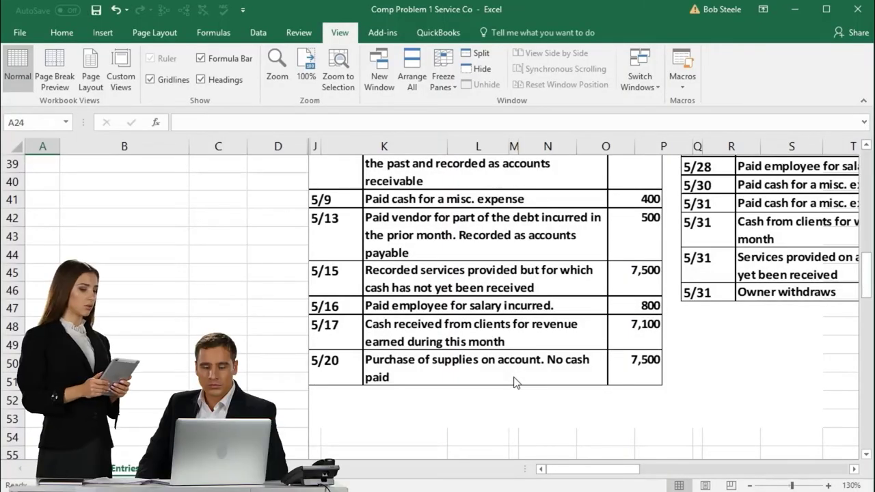
scroll(515, 383, "up", 12)
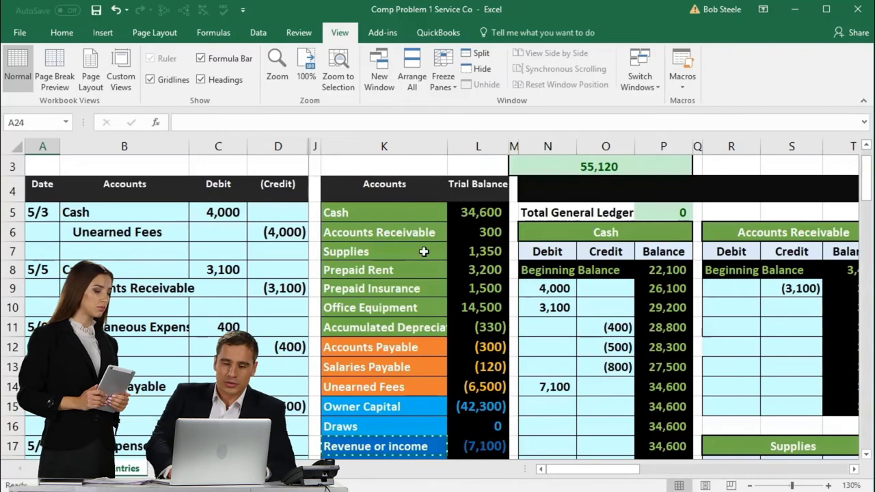
left_click(412, 349)
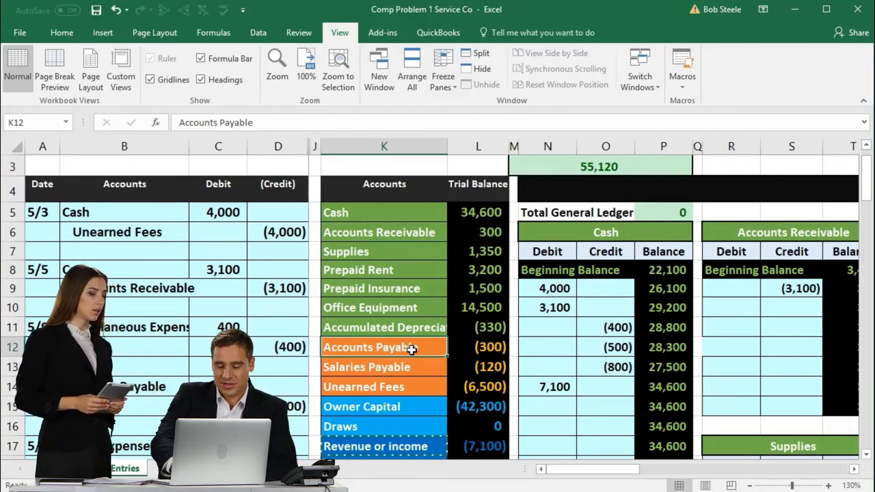
left_click(388, 253)
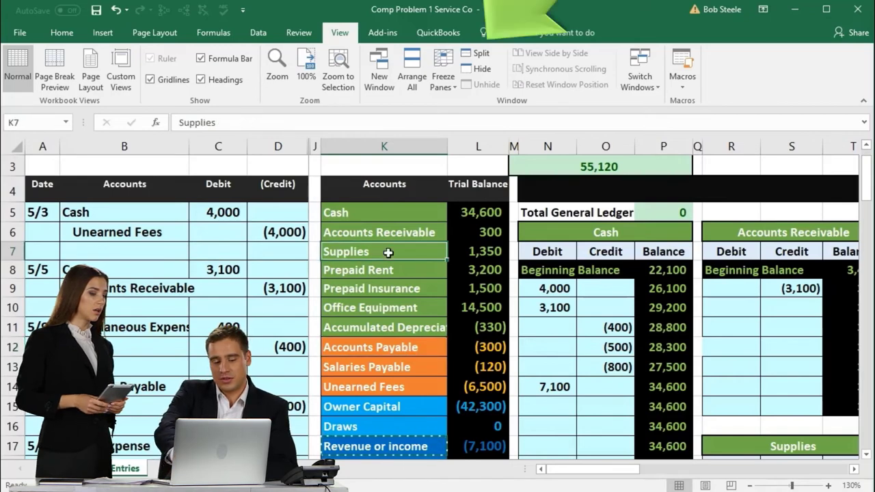
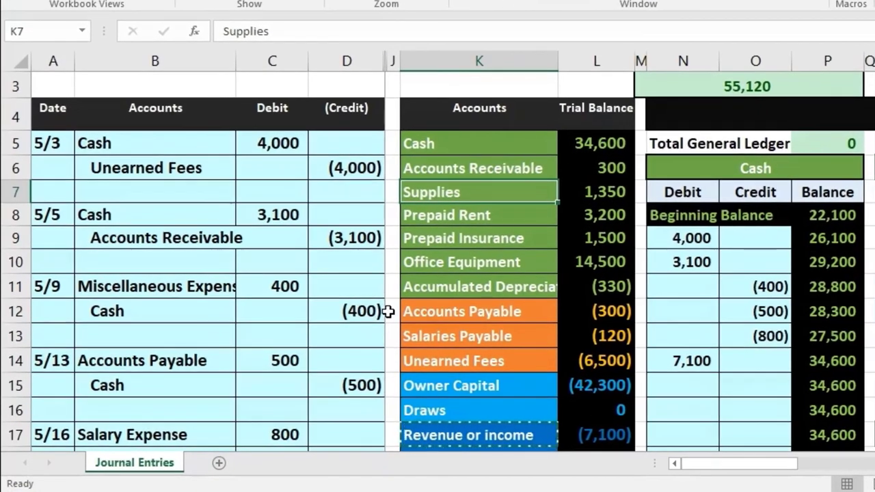
right_click(431, 192)
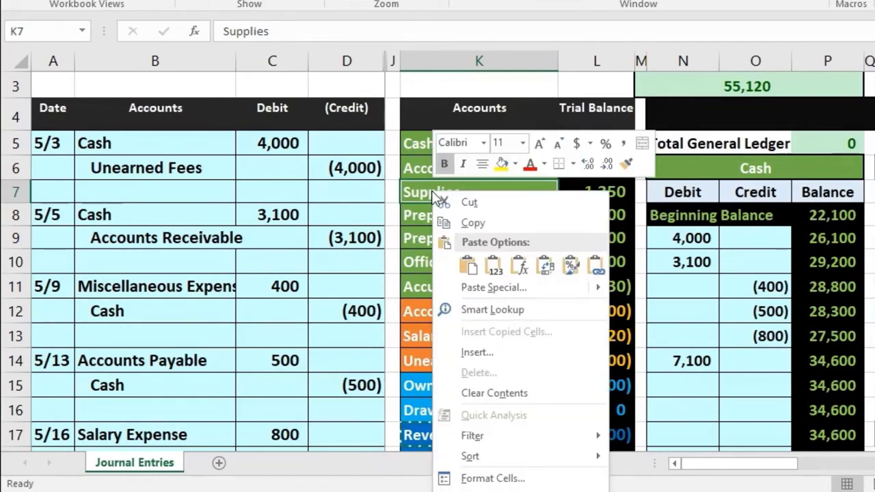
left_click(472, 223)
scroll(279, 383, "down", 4)
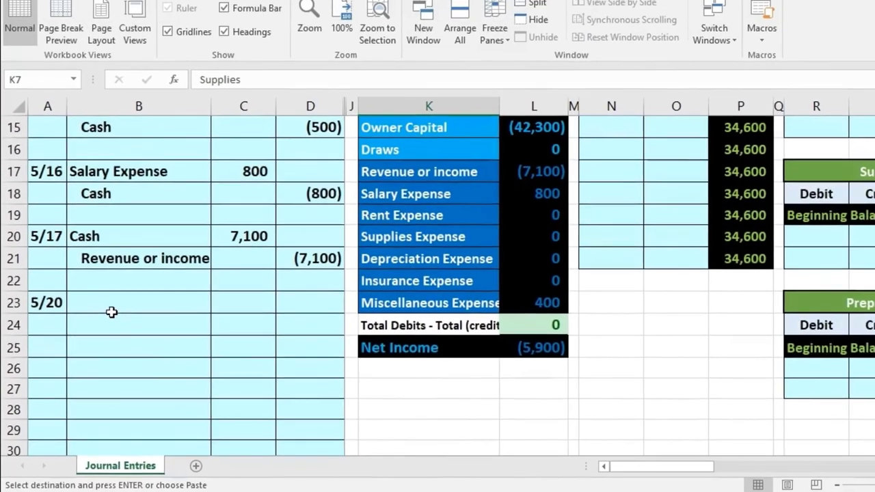
left_click(118, 287)
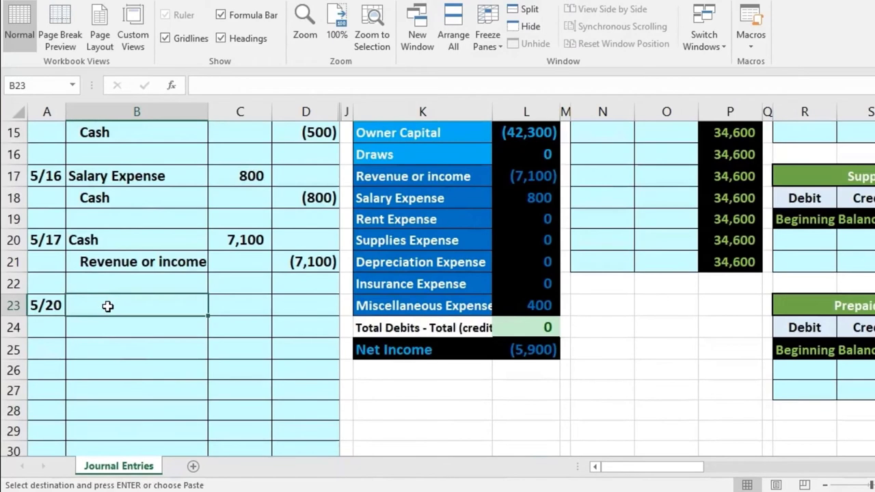
right_click(107, 306)
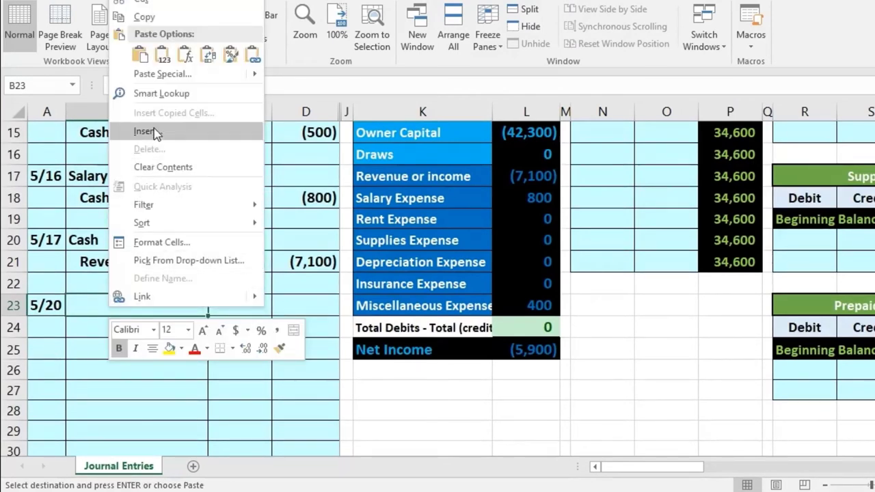
left_click(164, 57)
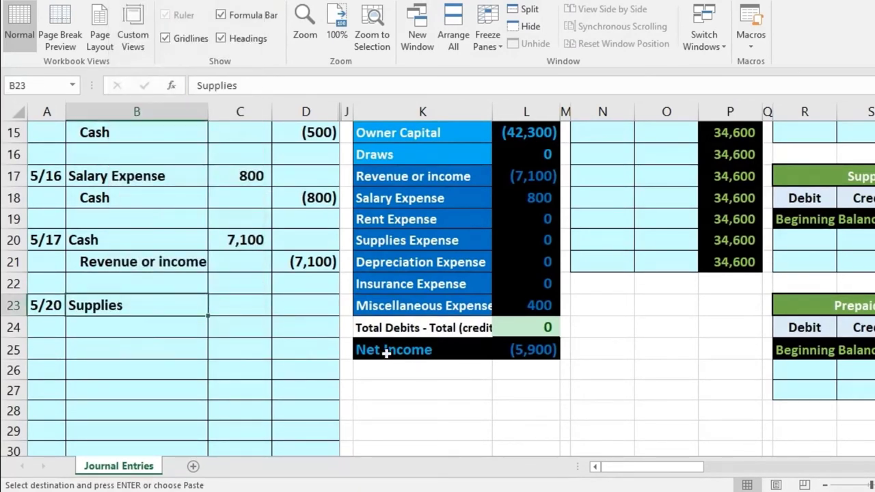
Look up the 5/20 supplies purchase amount in the activity list and enter 7,500 as the debit in C23
scroll(391, 373, "down", 3)
scroll(391, 372, "down", 5)
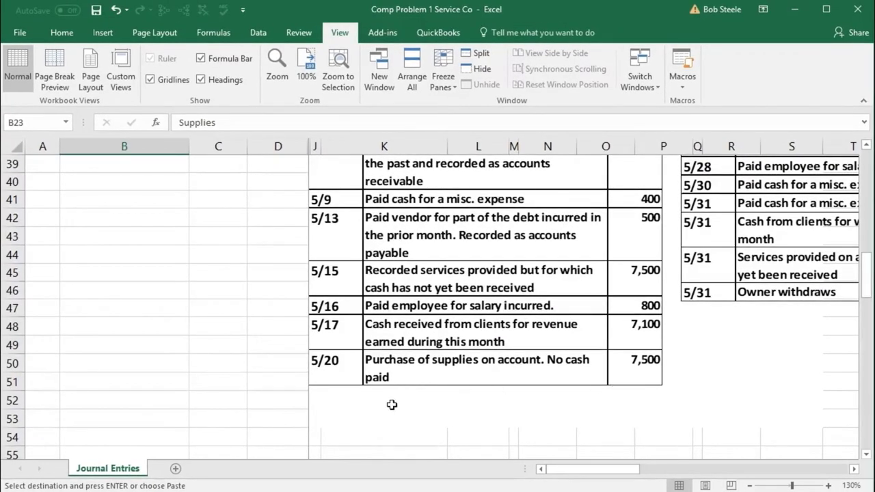
scroll(391, 405, "up", 7)
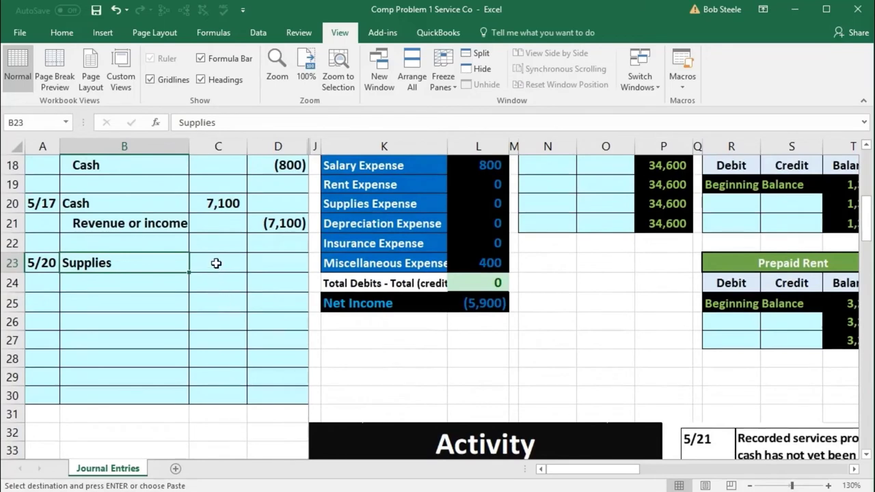
left_click(216, 263)
type("7,")
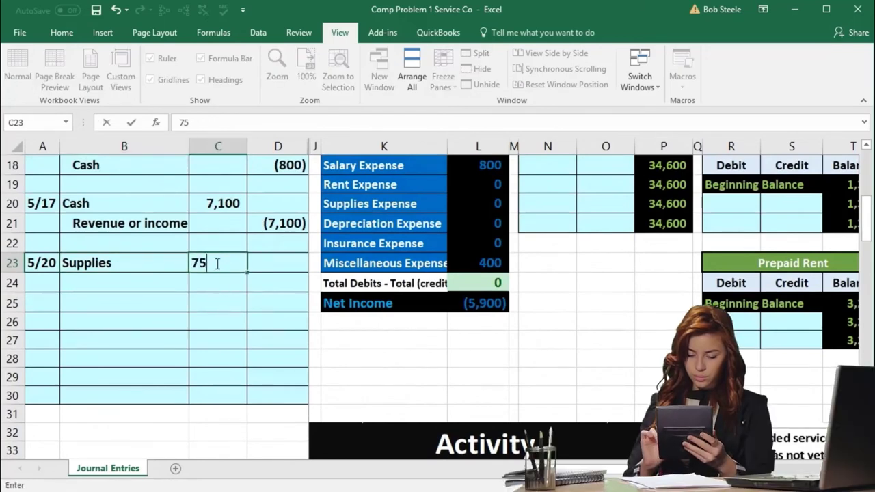
type("500")
key("Return")
Enter the credit for the 5/20 entry in D24 as a formula giving the negative of C23
key("Right")
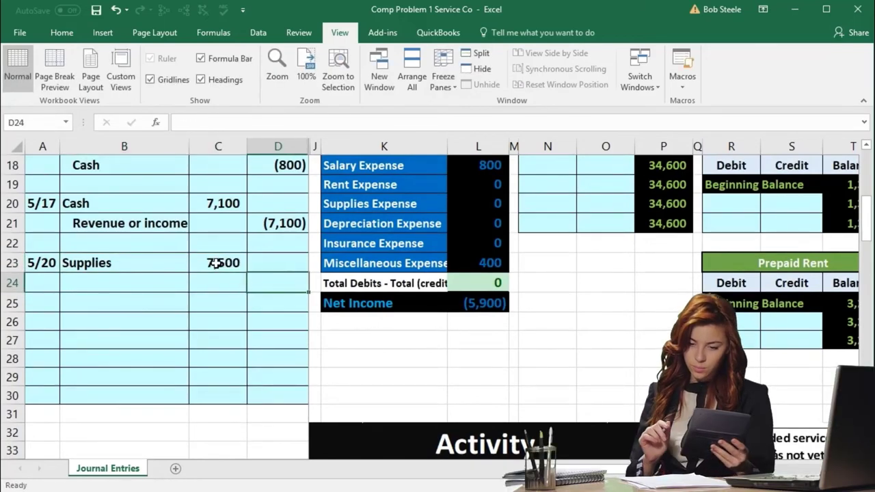
type("-")
key("Left")
key("Up")
key("Return")
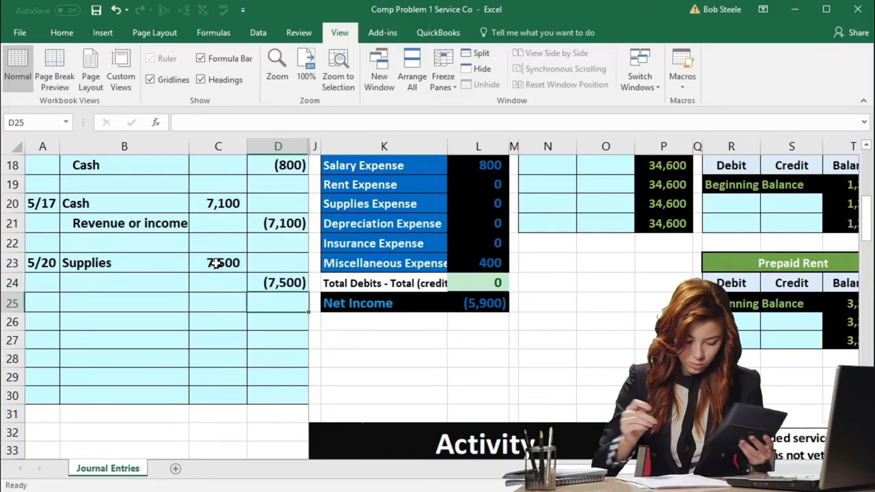
Copy the Accounts Payable name from the trial balance, paste it as values into B24 and indent it as the credit account
left_click(186, 286)
scroll(228, 348, "up", 5)
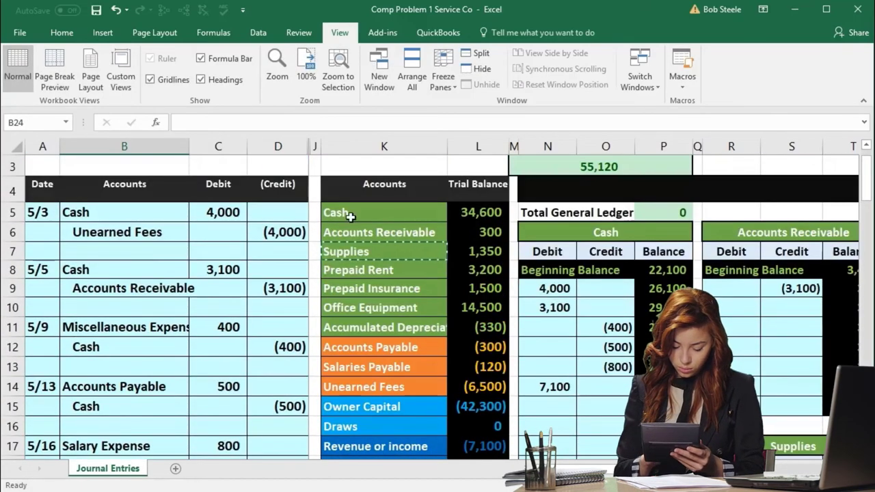
left_click(352, 213)
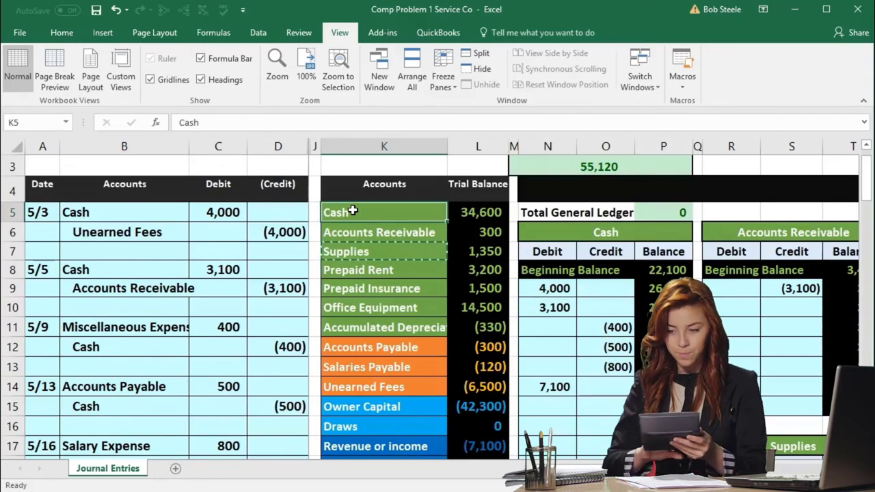
left_click(382, 346)
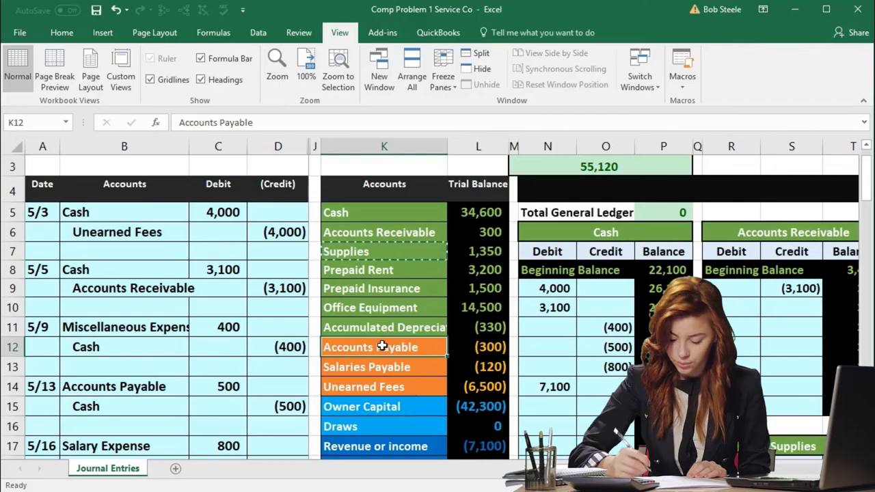
right_click(382, 347)
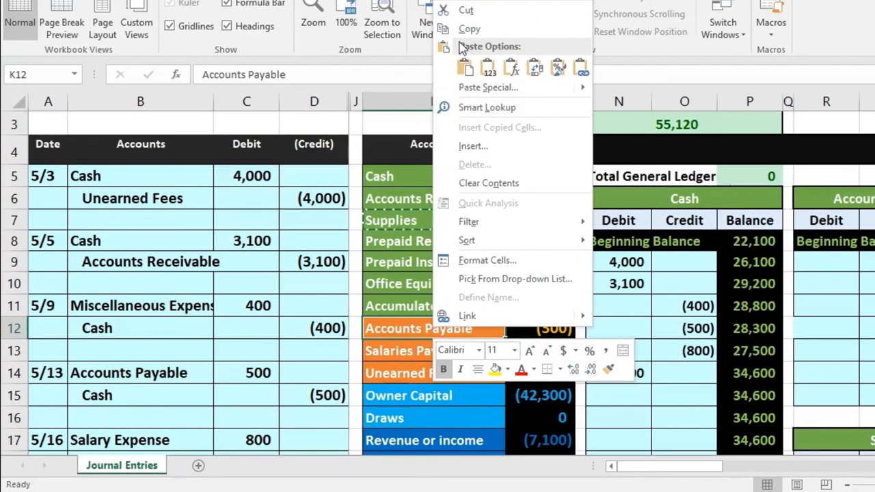
left_click(461, 38)
scroll(262, 313, "down", 5)
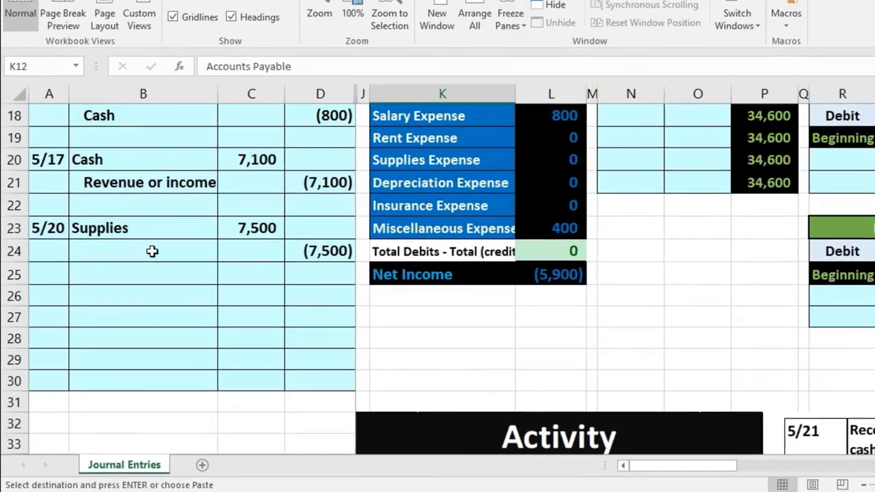
left_click(150, 253)
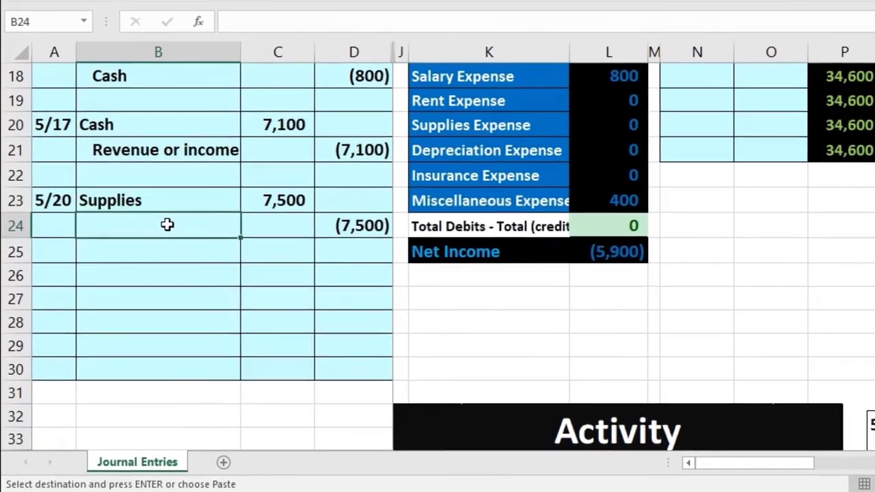
right_click(172, 225)
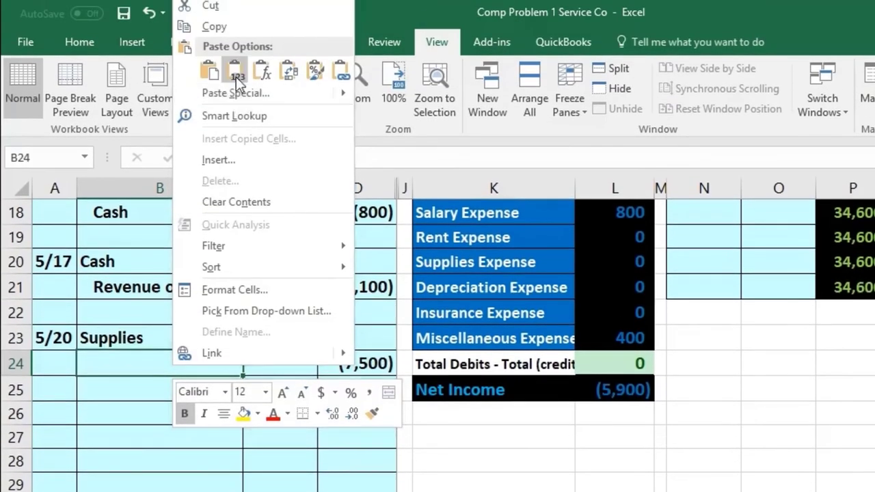
left_click(236, 77)
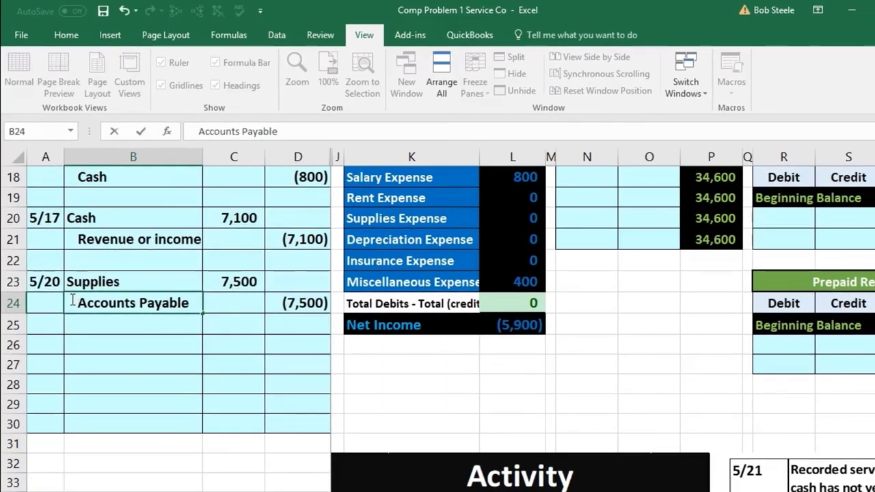
key("Return")
Post the 5/20 debit to the Supplies ledger account by linking R20 to C23 with a formula
left_click_drag(93, 282, 235, 282)
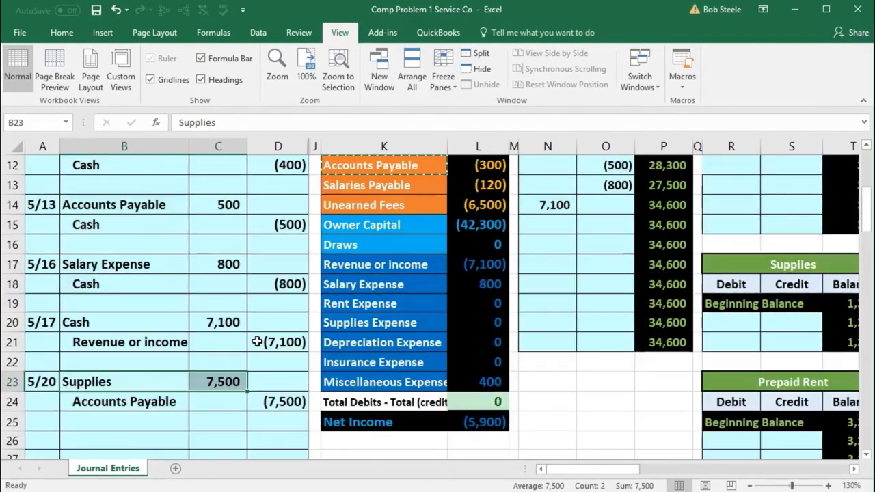
scroll(258, 342, "up", 2)
scroll(322, 264, "up", 1)
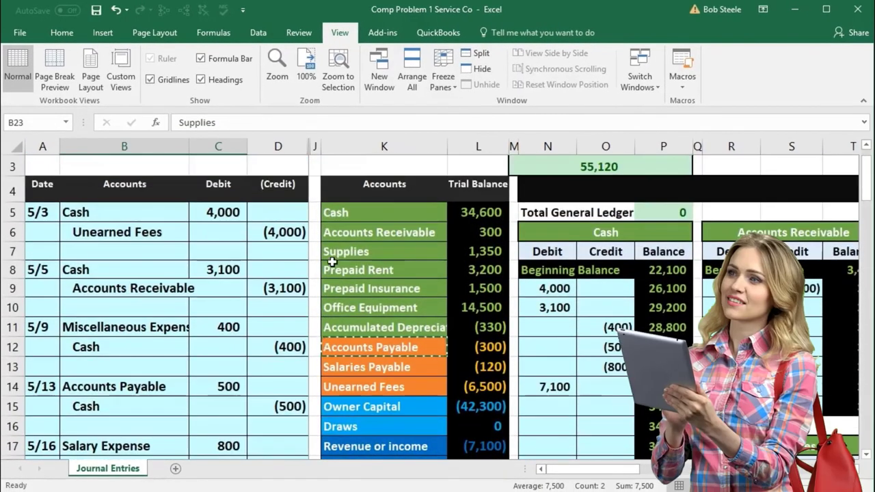
left_click(345, 253)
scroll(560, 397, "down", 2)
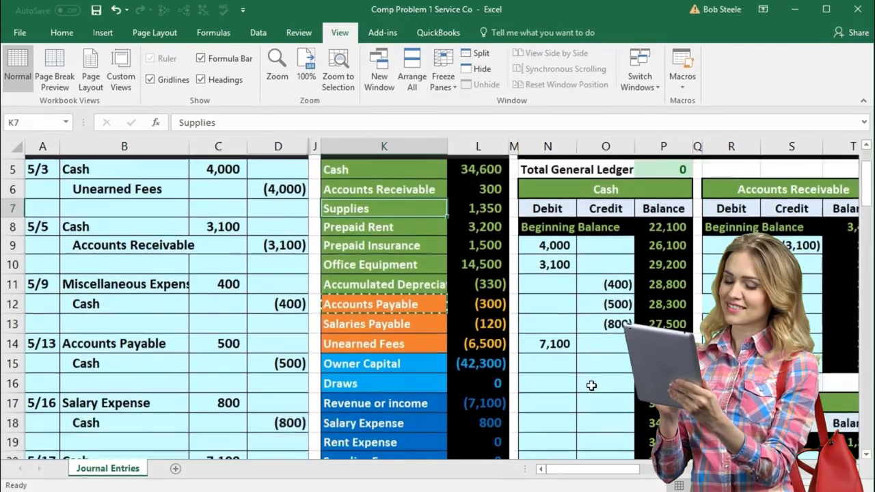
left_click(725, 322)
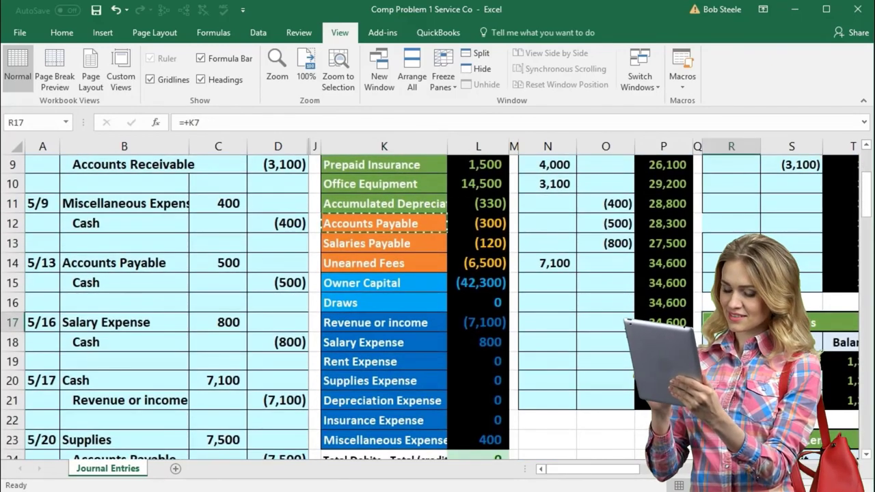
scroll(437, 307, "down", 1)
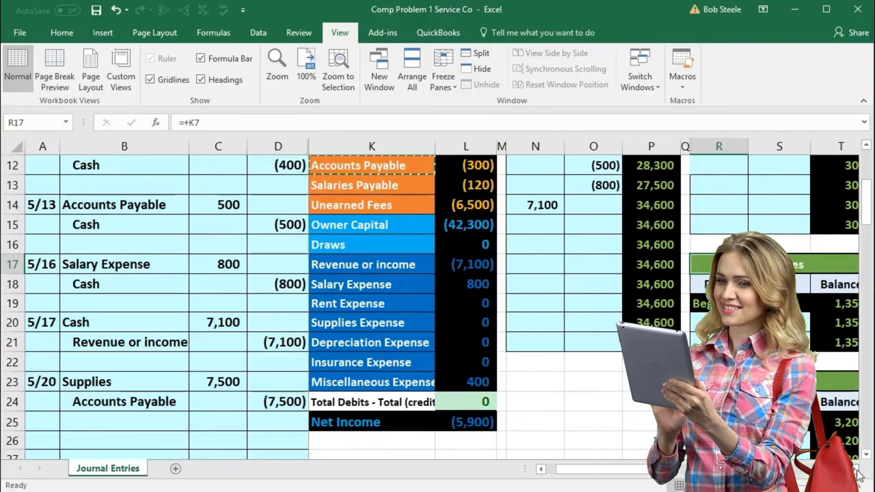
left_click(855, 469)
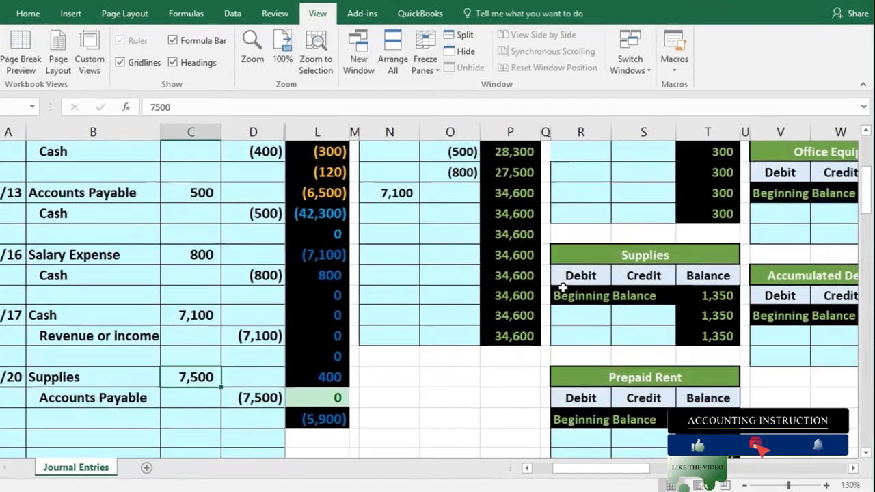
left_click(584, 284)
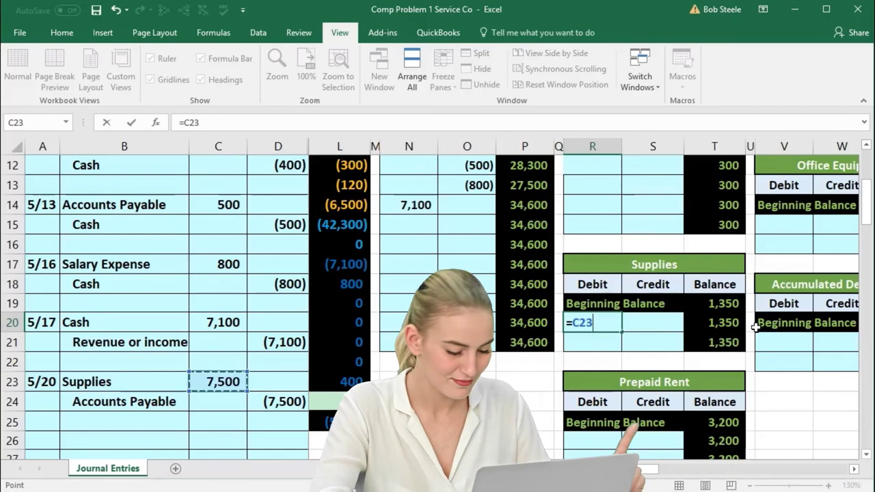
key("Return")
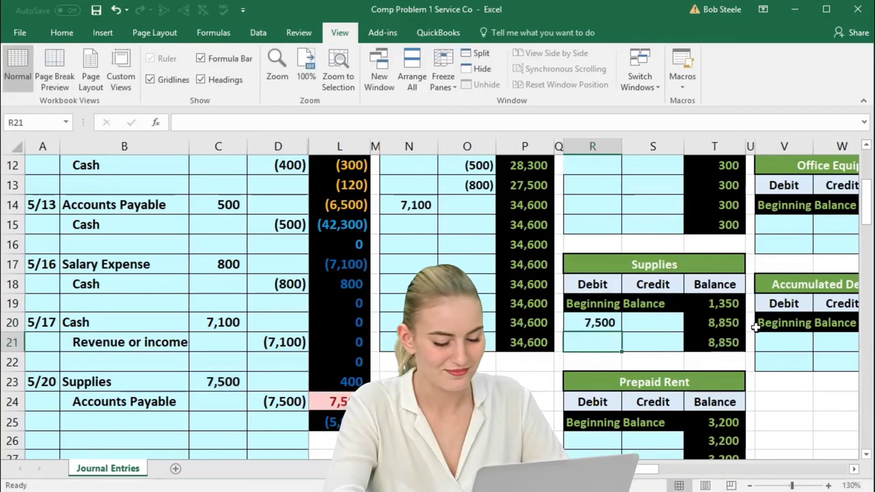
Check the Supplies ledger balance in T20 and the linked Supplies figure in L7 of the trial balance
left_click(725, 322)
scroll(357, 270, "up", 3)
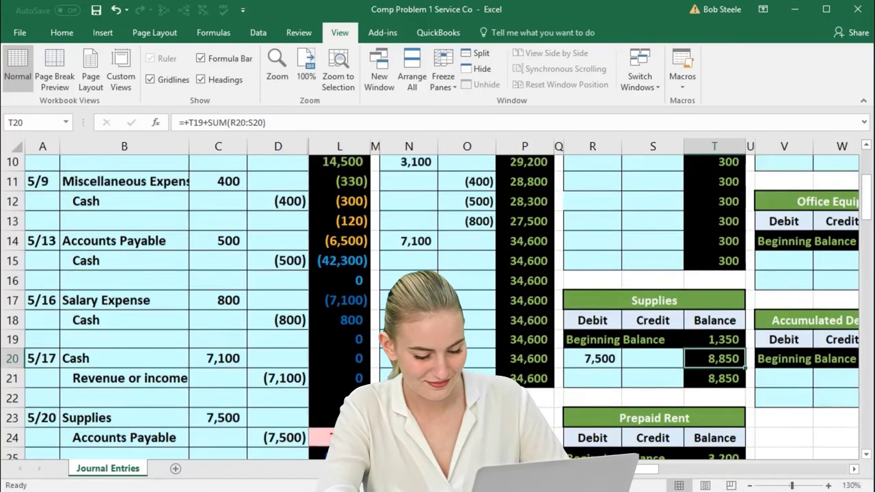
left_click(342, 252)
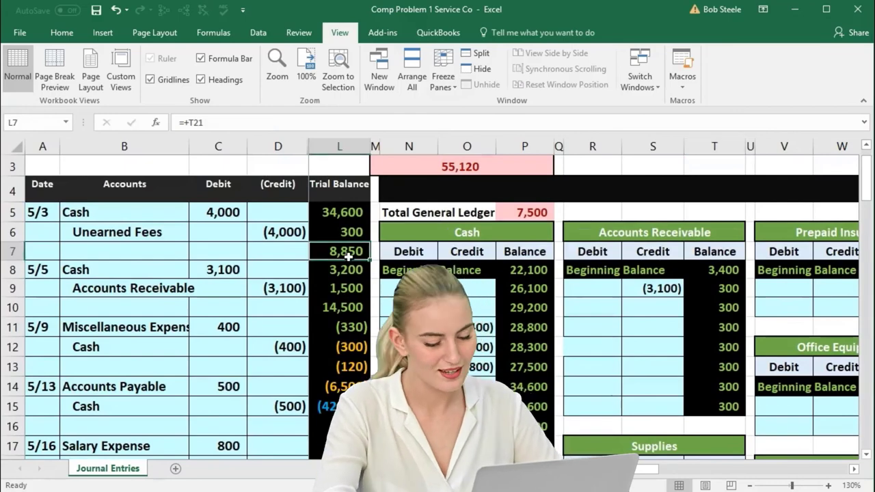
key("Left")
key("Left")
key("Right")
key("Right")
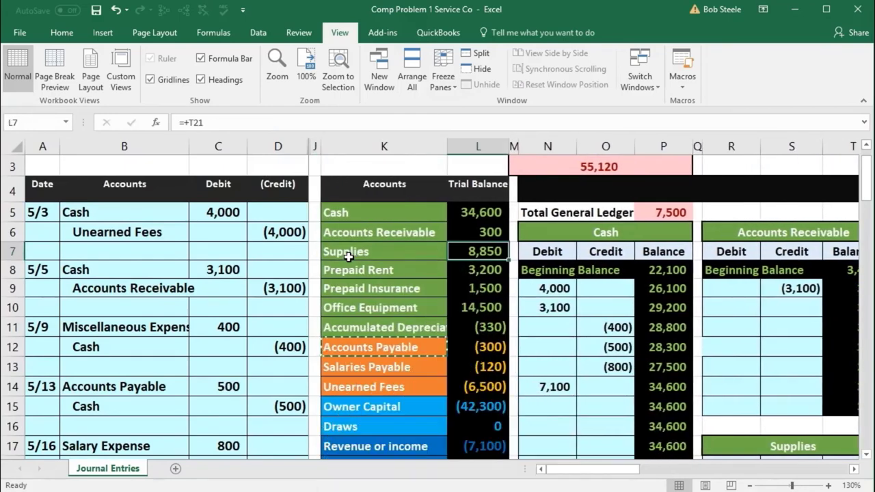
Check the debits-minus-credits total in L24 against the unposted 5/20 credit line and locate Accounts Payable in the trial balance
scroll(348, 257, "down", 3)
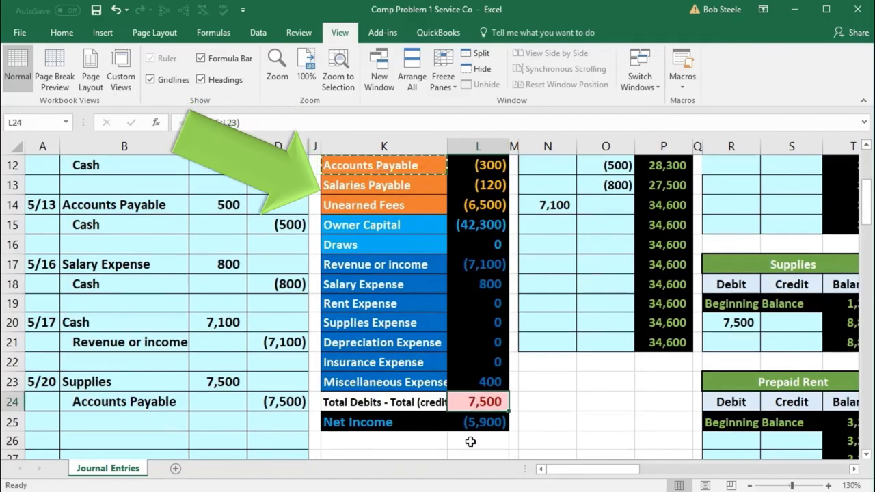
left_click_drag(137, 402, 210, 399)
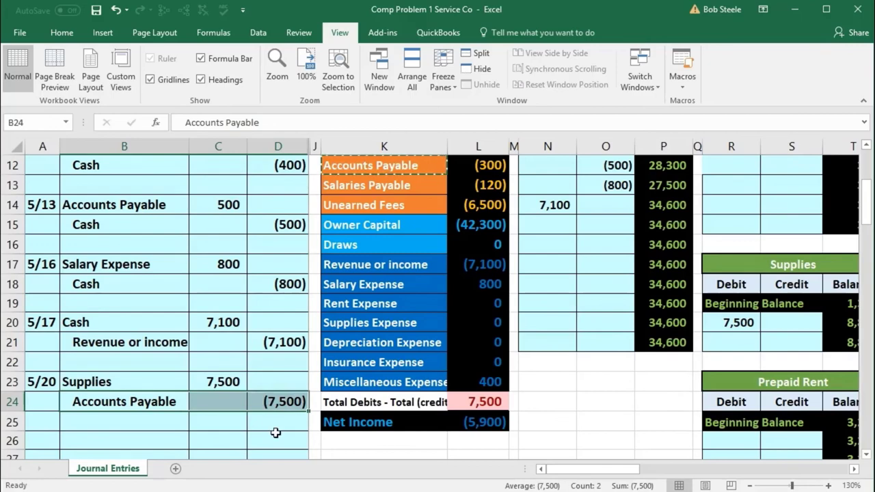
scroll(275, 433, "up", 1)
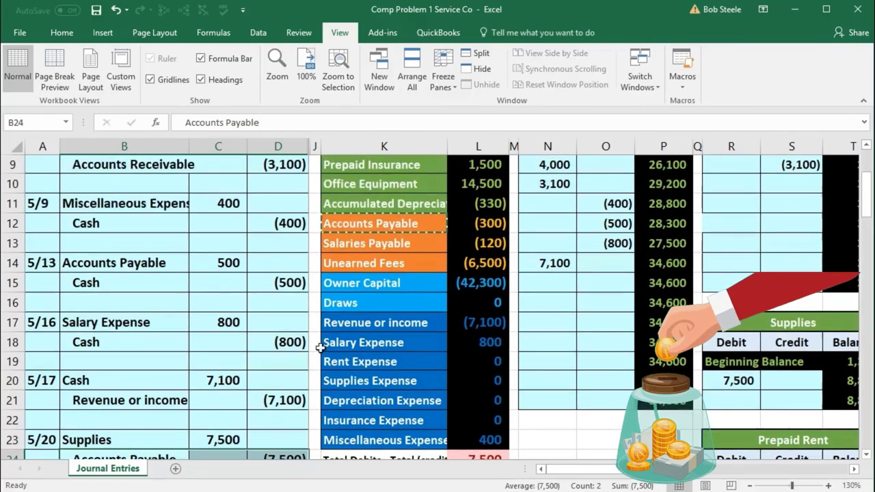
left_click(368, 227)
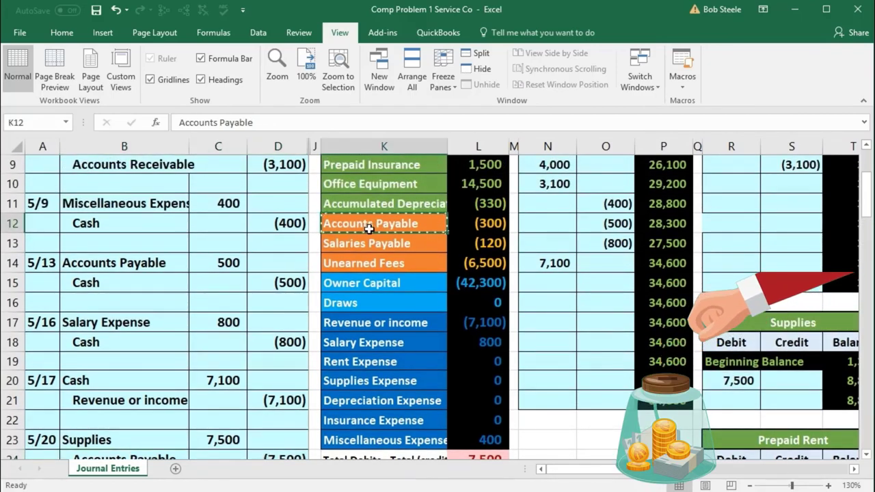
Post the 5/20 credit to the Accounts Payable ledger account by linking AA10 to D24 with a formula
left_click(855, 469)
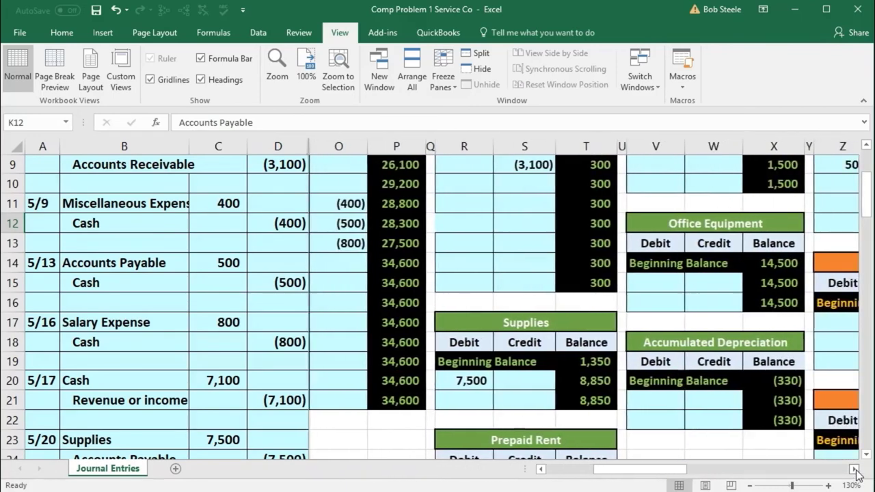
left_click(854, 469)
scroll(718, 415, "up", 1)
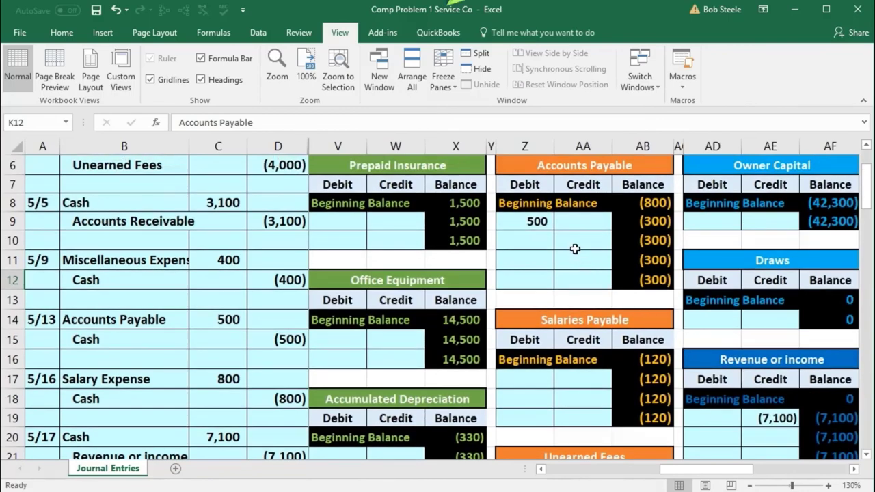
scroll(524, 328, "down", 2)
scroll(523, 328, "up", 2)
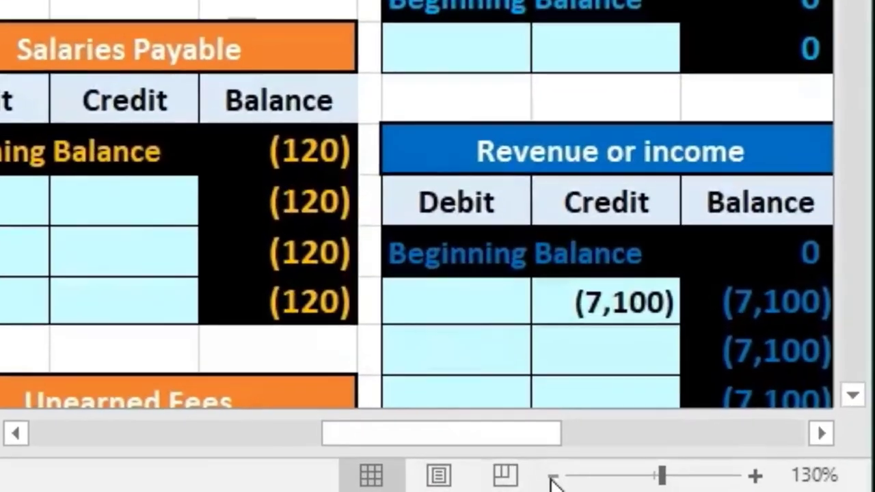
left_click(755, 485)
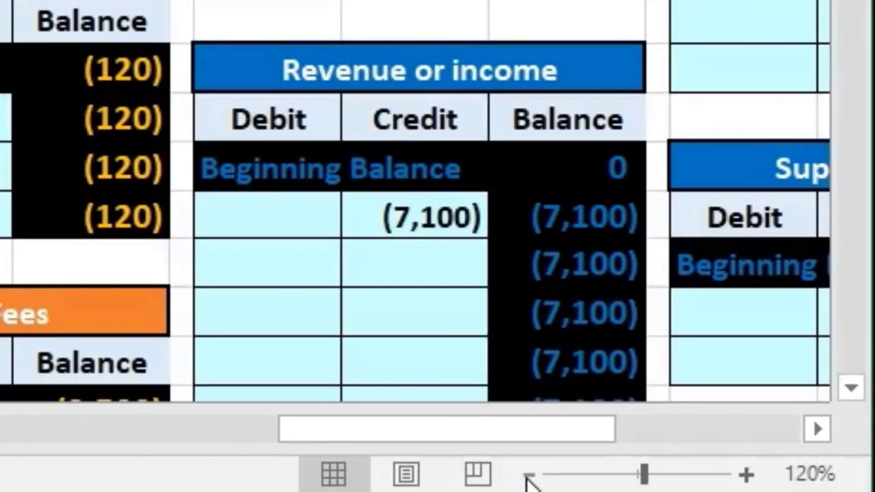
left_click(530, 477)
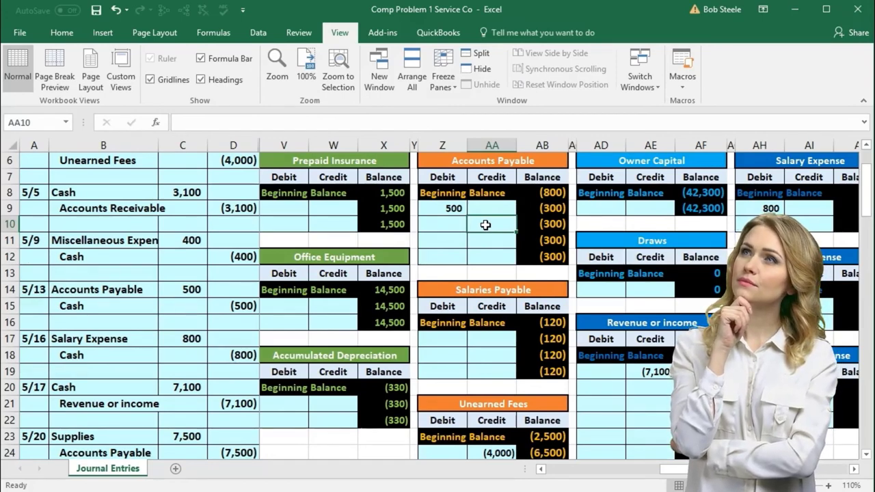
type("=")
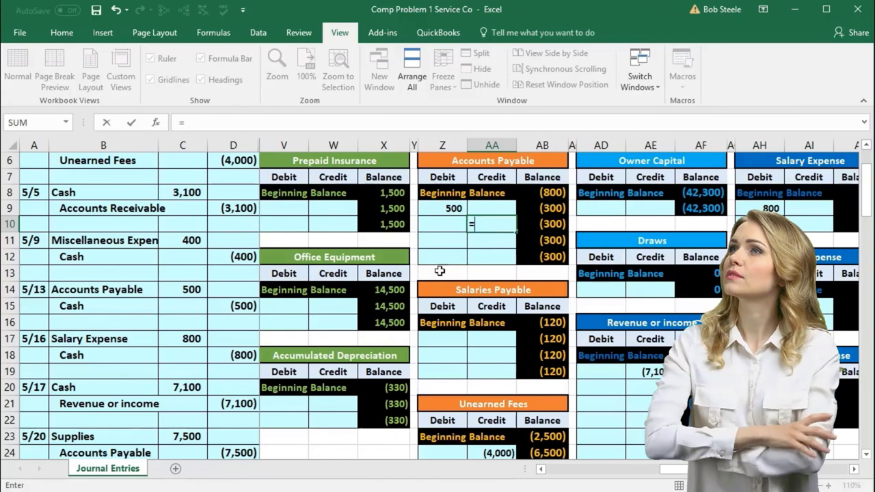
left_click(236, 448)
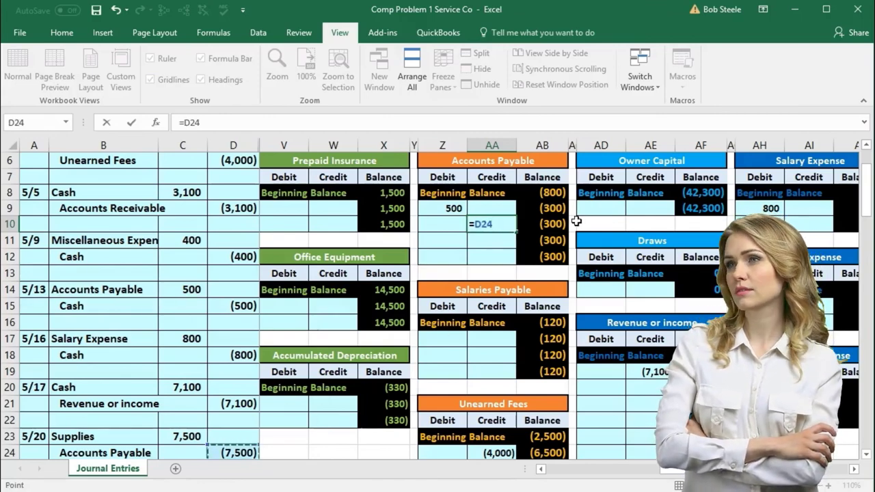
key("Return")
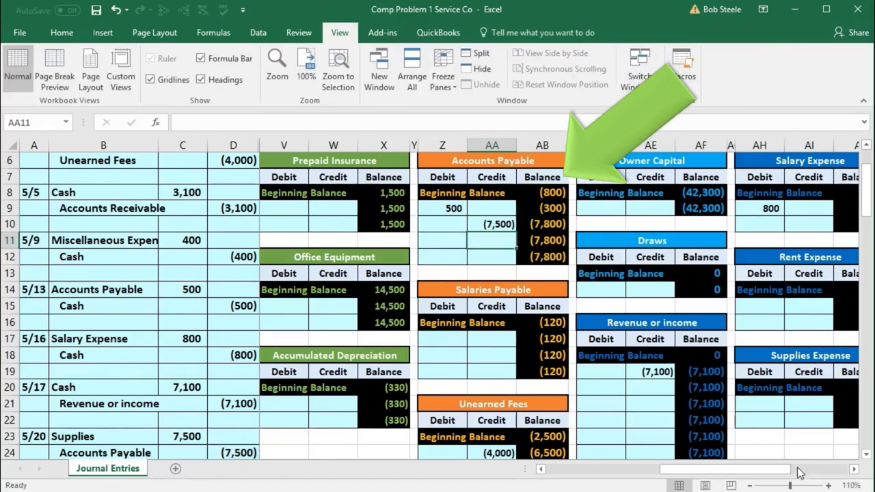
Check the linked Accounts Payable figure in L12 and the debits-minus-credits total in L24 of the trial balance
left_click(829, 487)
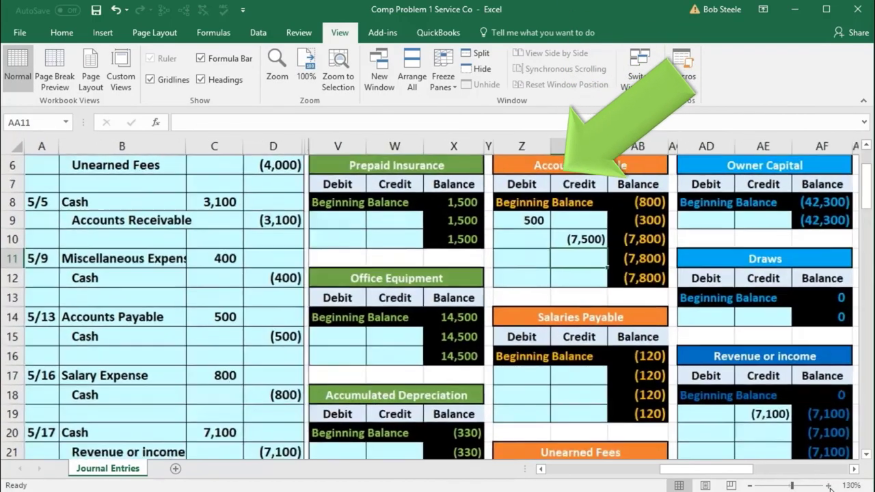
left_click(828, 486)
left_click_drag(745, 475, 617, 477)
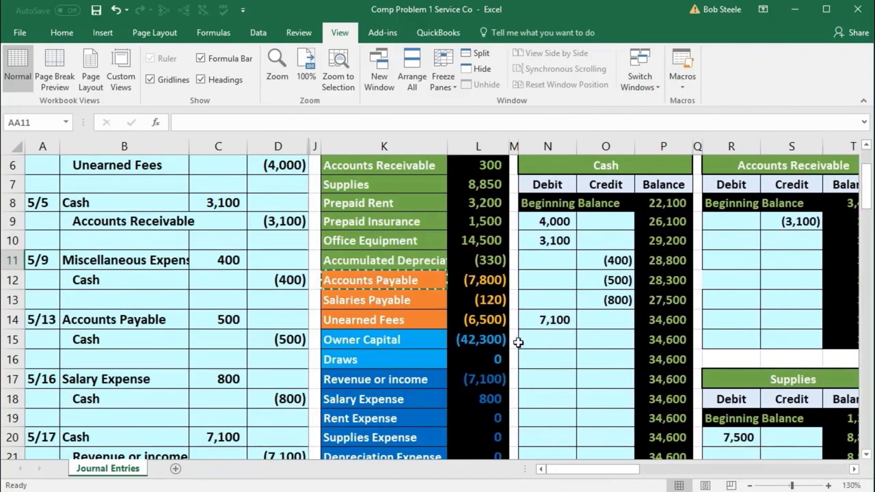
left_click(483, 283)
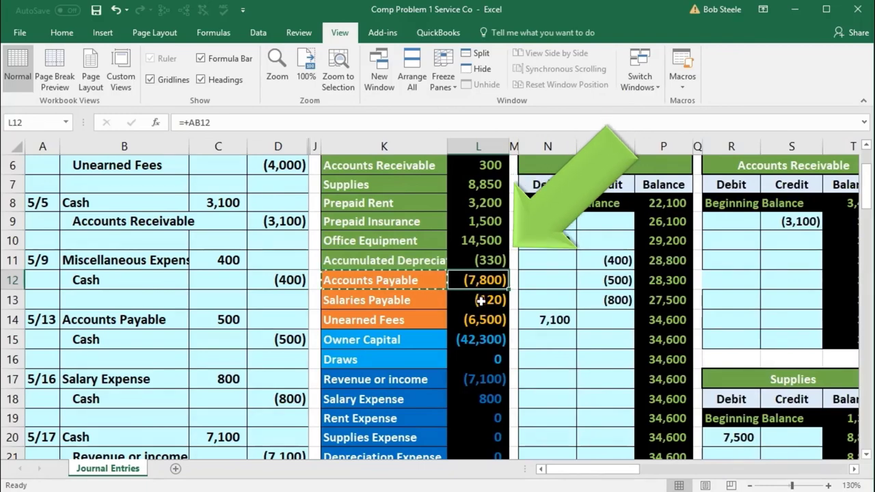
scroll(481, 300, "down", 1)
scroll(482, 301, "down", 3)
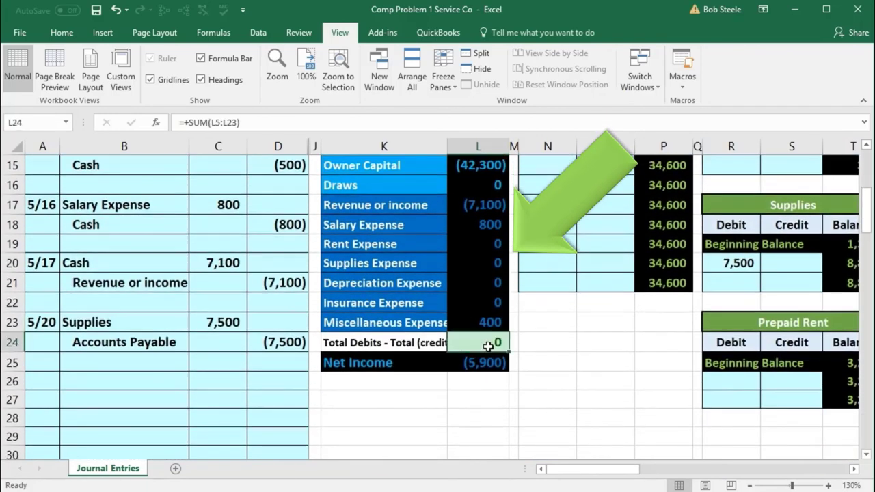